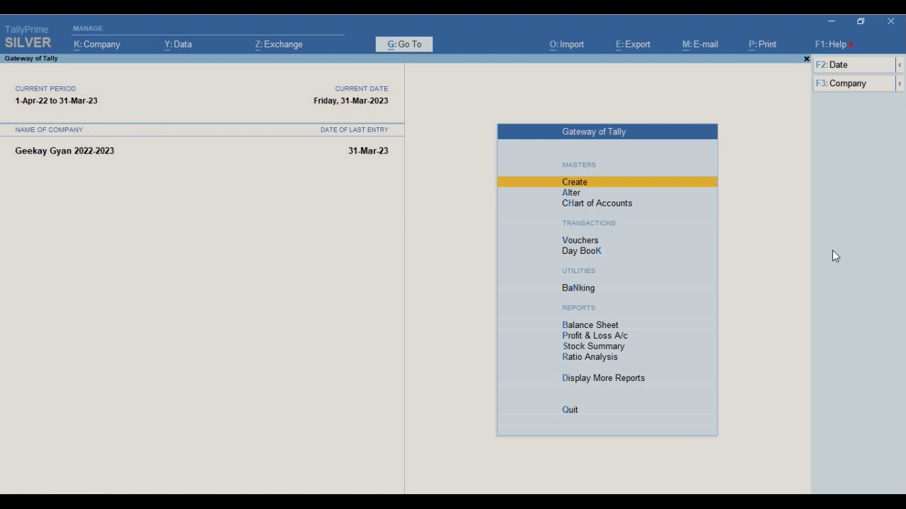
Step: View the blank purchase and sales voucher entry forms and return to the Gateway of Tally
key("Escape")
key("n")
key("v")
key("F9")
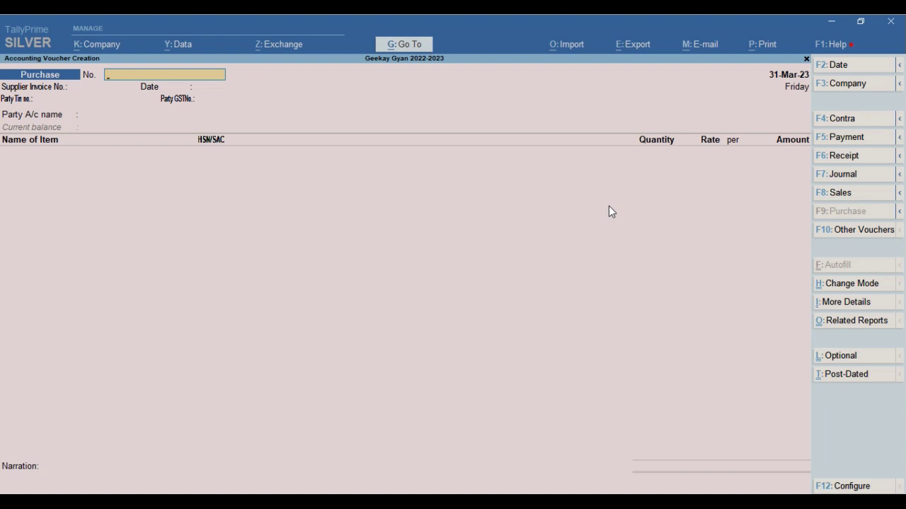
key("F8")
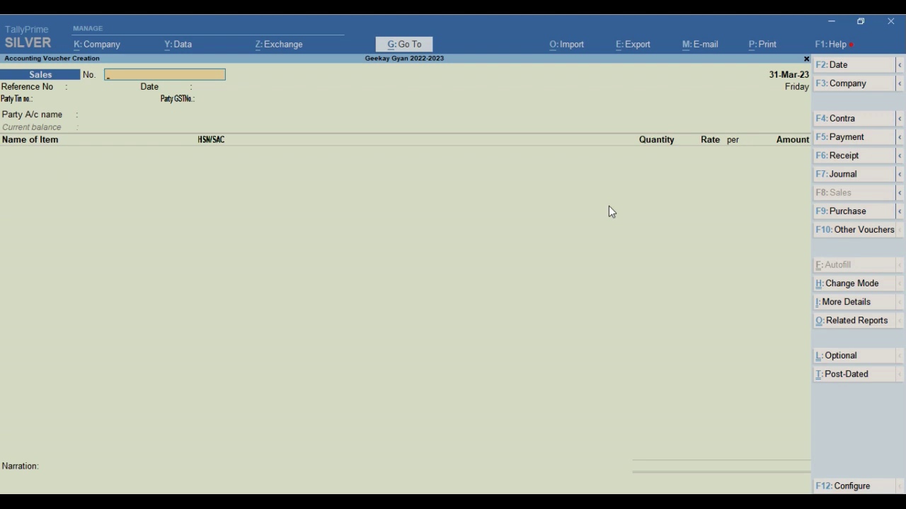
key("Escape")
key("Escape")
key("Escape")
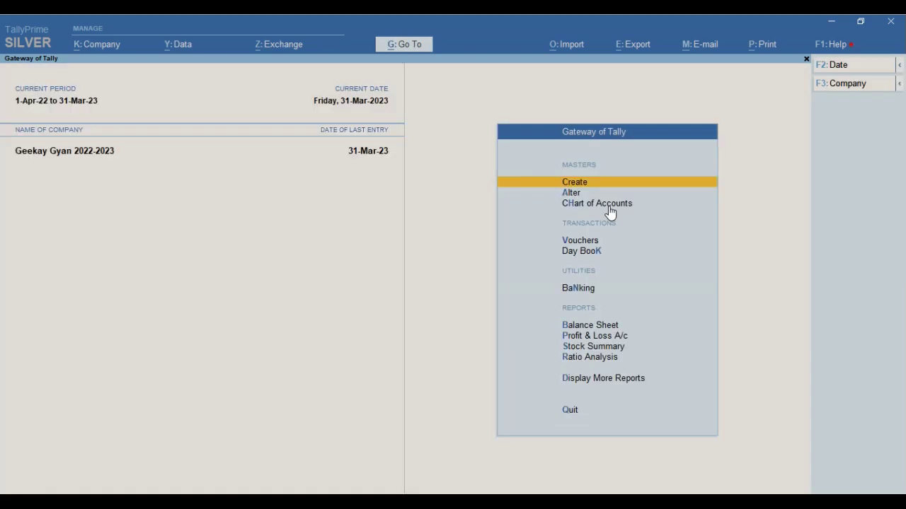
Step: View the monthly Sales Register and return to the Gateway of Tally
key("d")
key("a")
key("s")
key("Return")
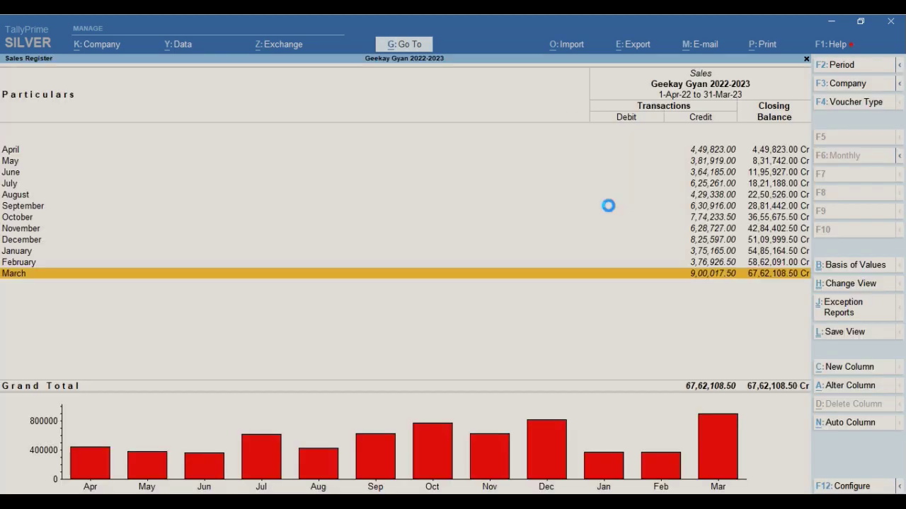
key("Escape")
key("Escape")
key("Escape")
key("Escape")
key("Escape")
key("Escape")
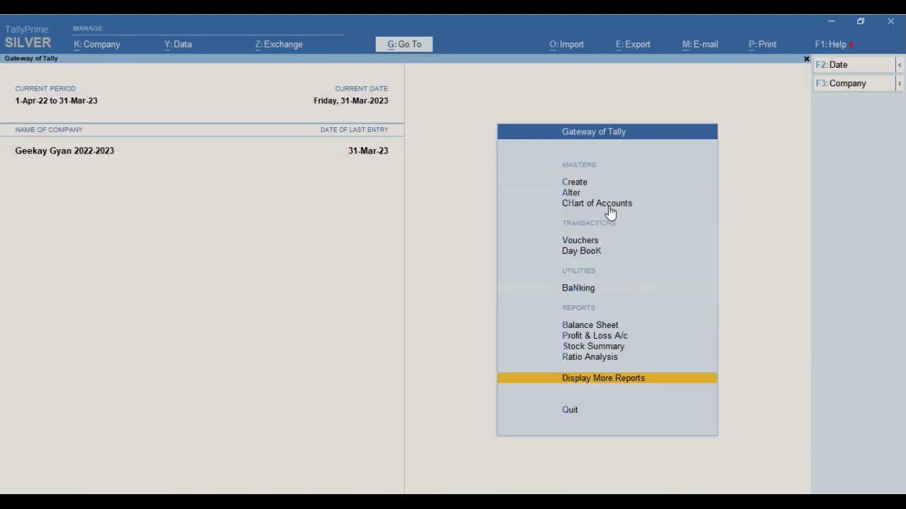
Step: Start a new sales voucher and try to number it 489
key("v")
key("F8")
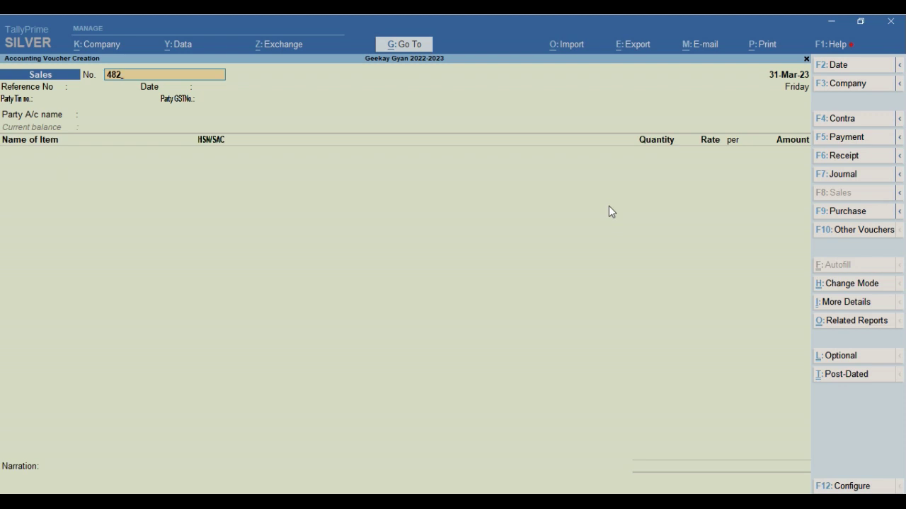
key("BackSpace")
key("BackSpace")
key("BackSpace")
type("389")
key("BackSpace")
key("BackSpace")
key("BackSpace")
type("489")
key("Return")
key("BackSpace")
key("BackSpace")
type("90")
key("Escape")
type("482")
key("ctrl")
key("BackSpace")
type("9")
key("Return")
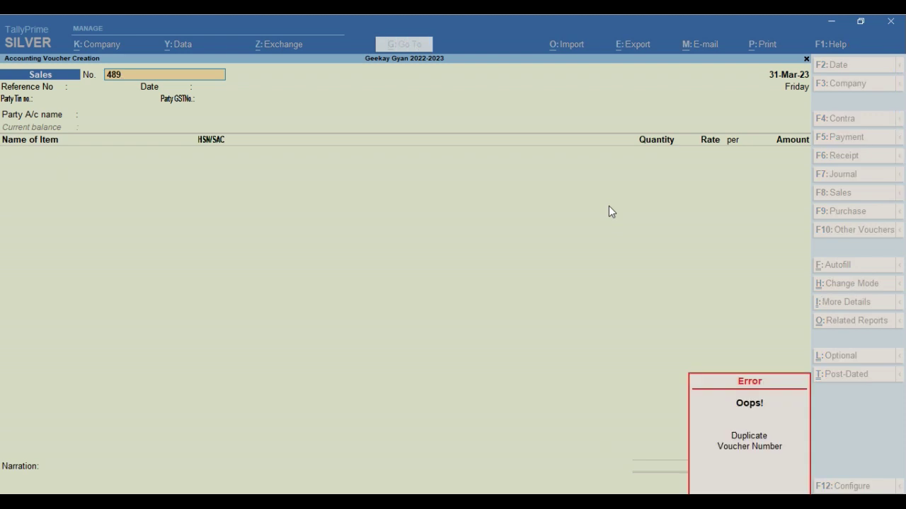
Step: Set both the voucher number and the reference number of the sales voucher to 490
key("BackSpace")
key("BackSpace")
type("90")
key("Return")
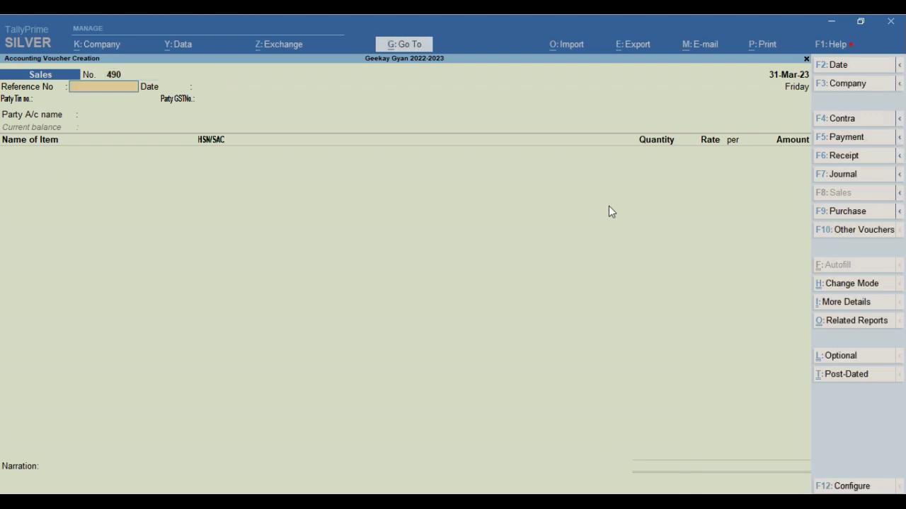
type("490")
key("Return")
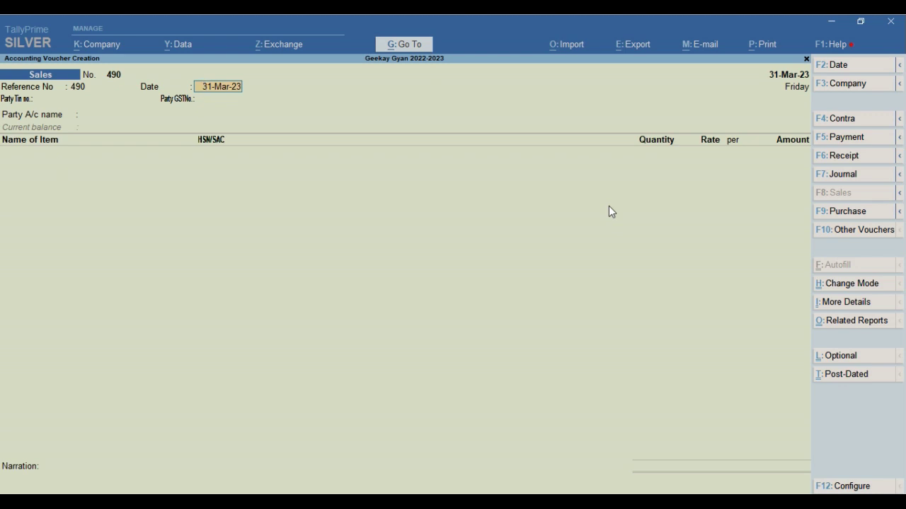
Step: Choose Cash as the sales voucher's party account, add the item Mirch, and dismiss its item allocations
key("Return")
type("cas")
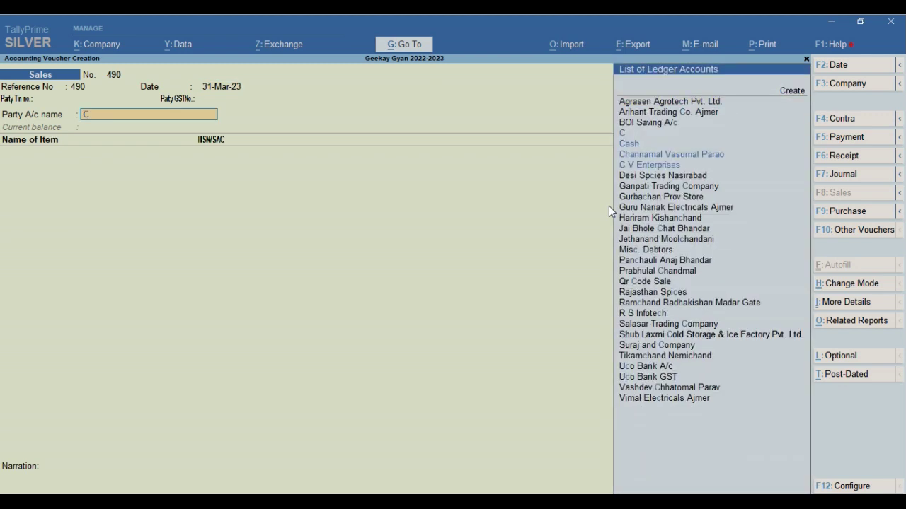
key("Return")
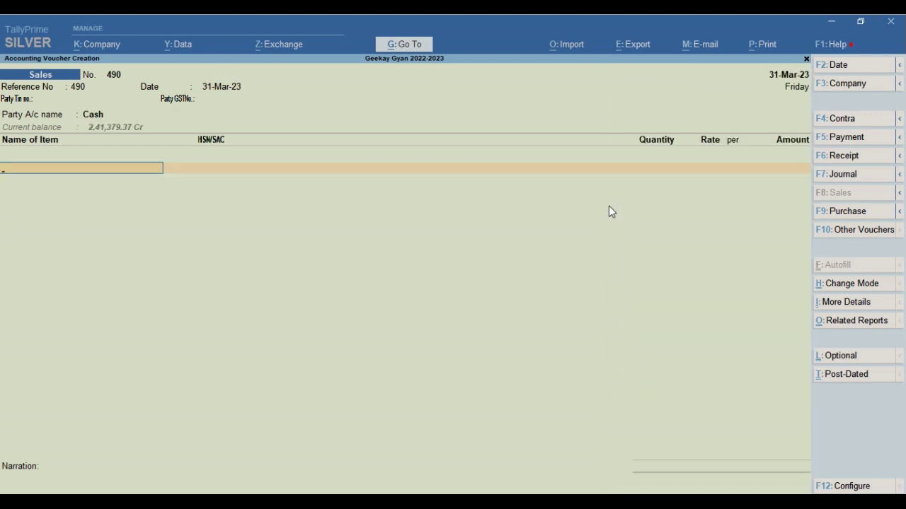
type("mi")
key("Return")
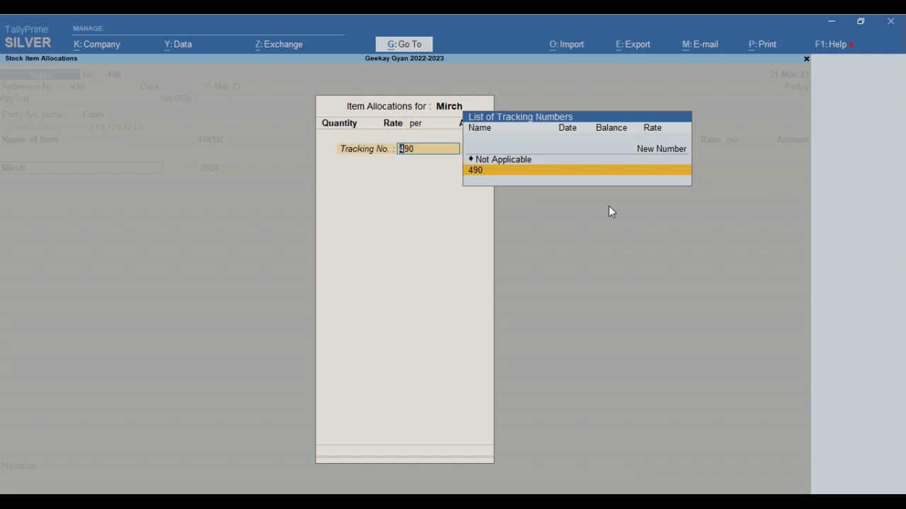
key("Escape")
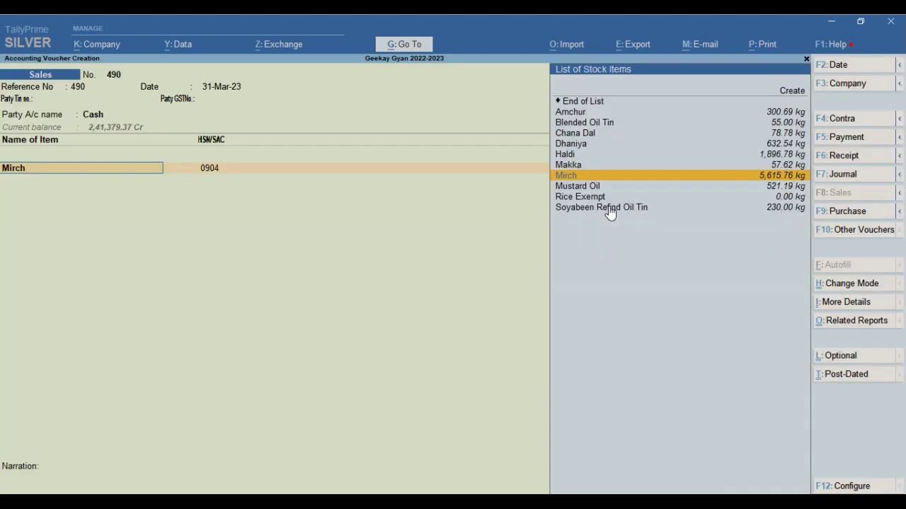
Step: Switch to a receipt voucher and enter a 5,000 credit to Cash and a matching debit to Uco Bank A/c
key("F6")
key("Return")
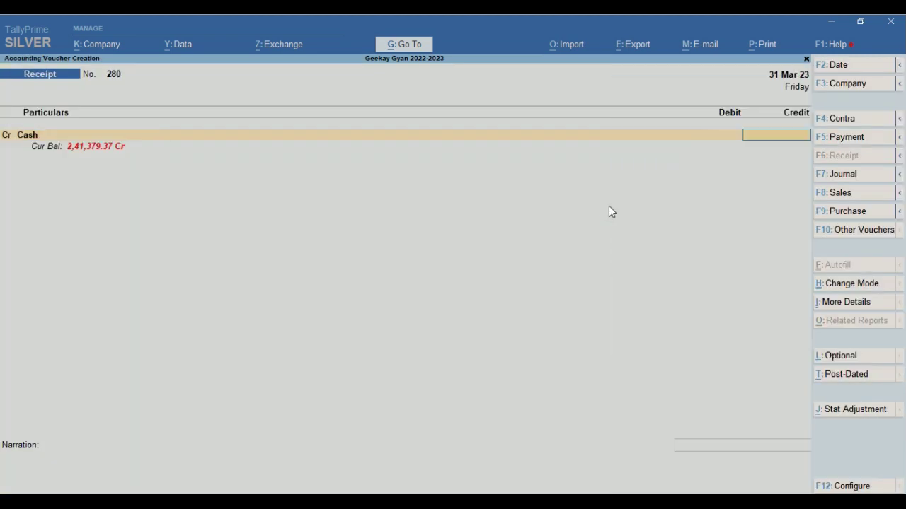
type("5250")
key("Escape")
type("5,000")
key("Return")
type("uco")
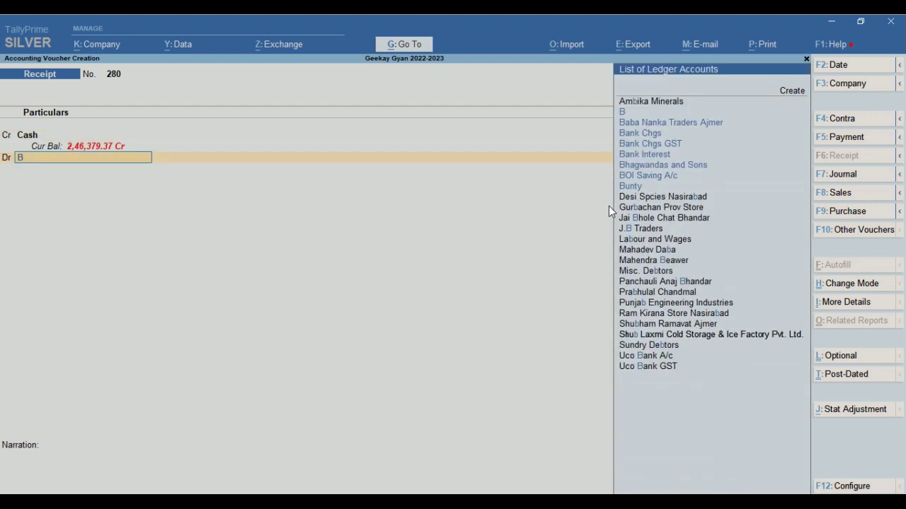
key("Return")
key("Return")
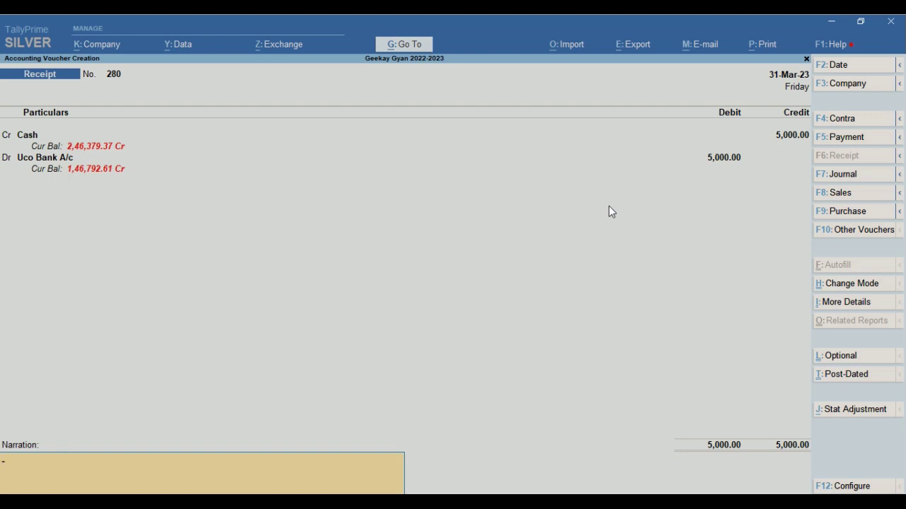
Step: Convert the receipt entry to a contra voucher crediting Cash and debiting Uco Bank A/c with 5,000
key("F4")
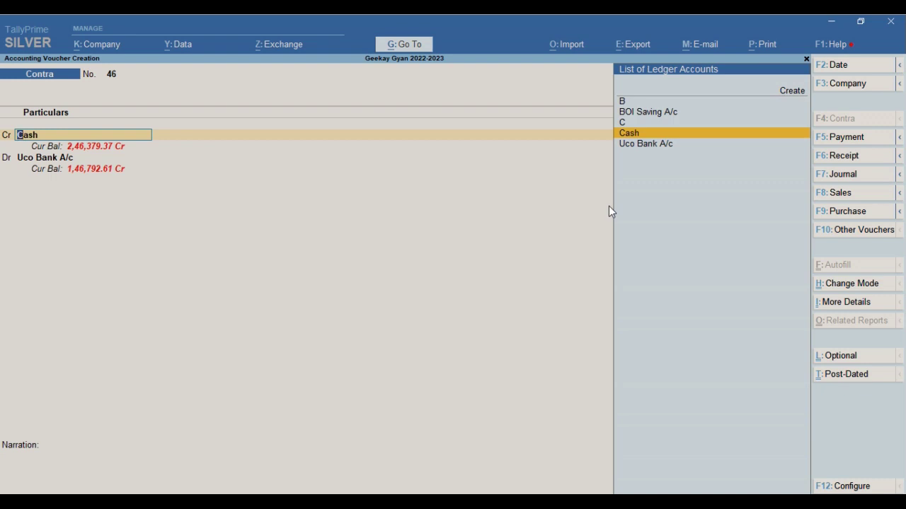
key("Return")
key("Return")
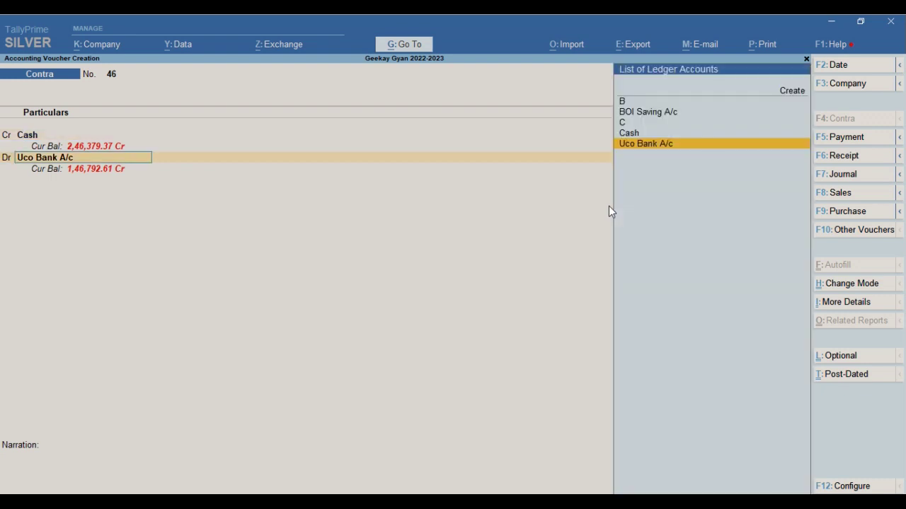
key("Return")
key("Return")
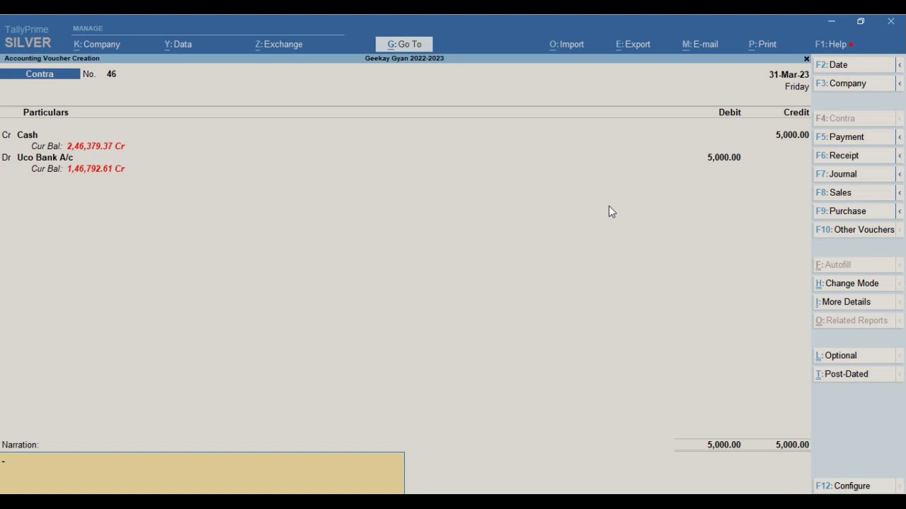
Step: Add the narration "cash deposit to bank" and save the contra voucher
key("ctrl")
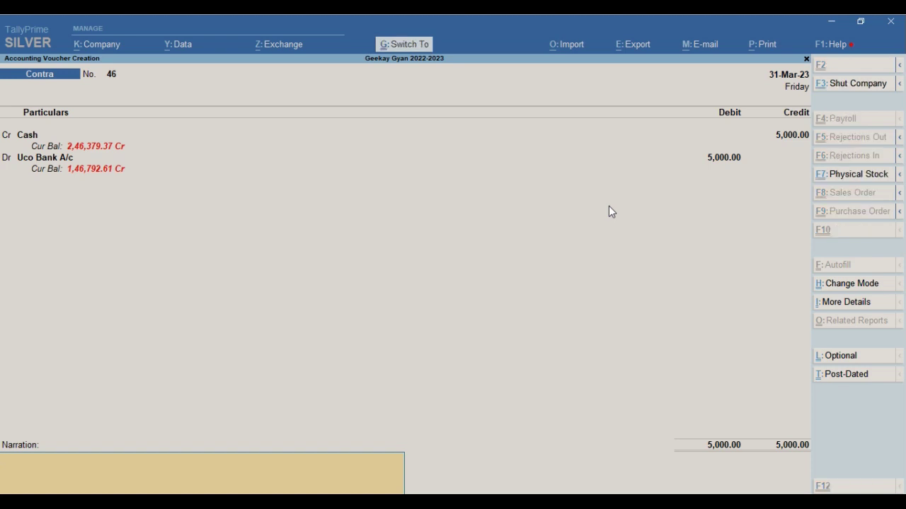
type("cash")
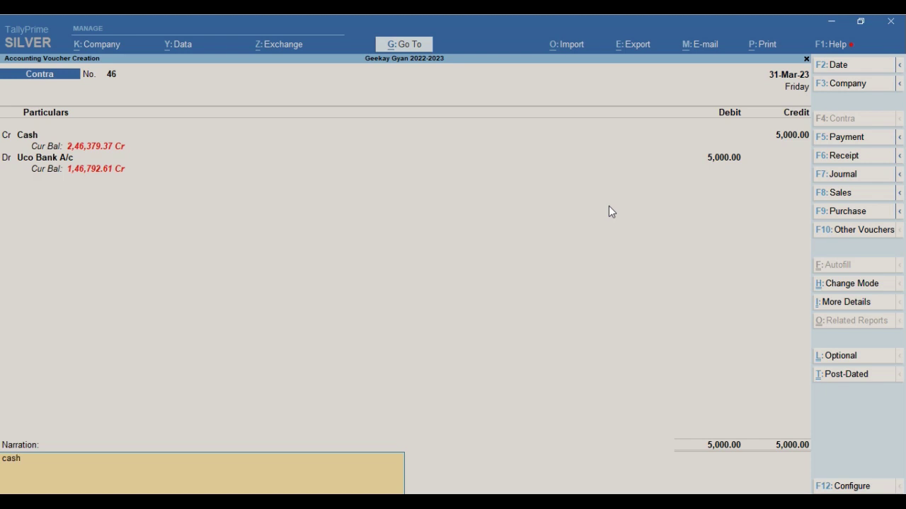
type("deposit to bank")
key("Return")
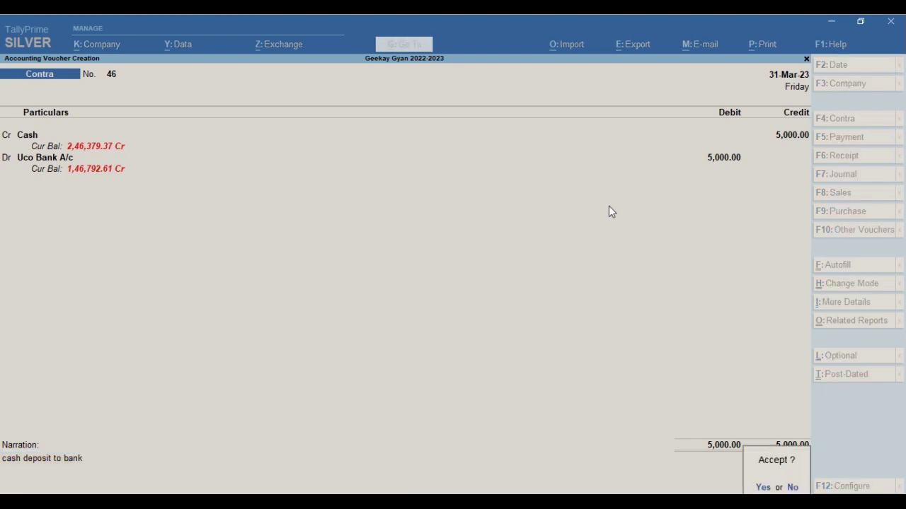
key("Return")
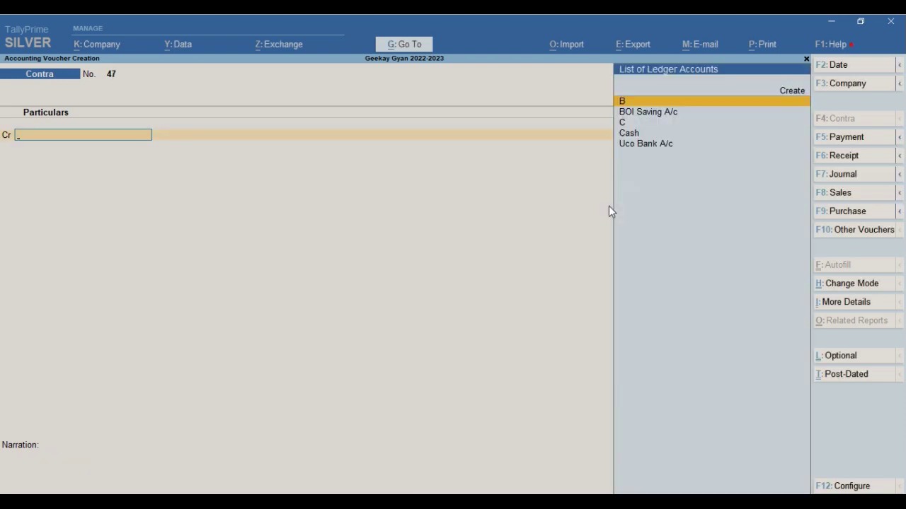
Step: Enter another contra voucher dated 31-Mar-23 crediting Cash 5,000 and debiting Uco Bank A/c
type("cash")
key("Return")
key("Return")
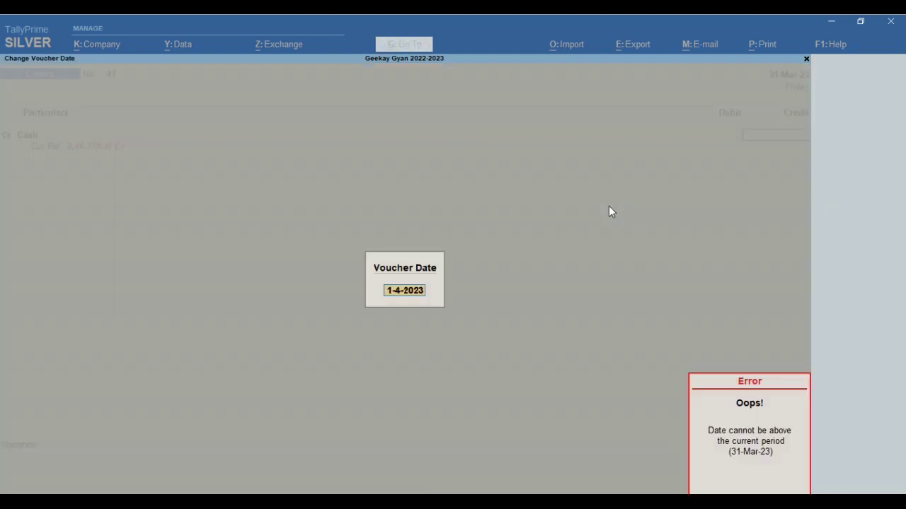
key("Escape")
key("Escape")
key("Escape")
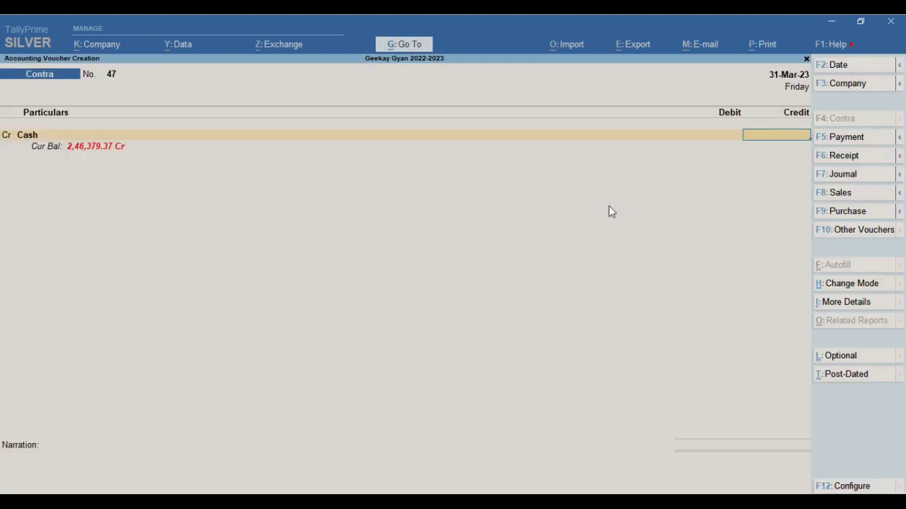
type("5000")
key("Return")
type("uco")
key("Return")
key("Return")
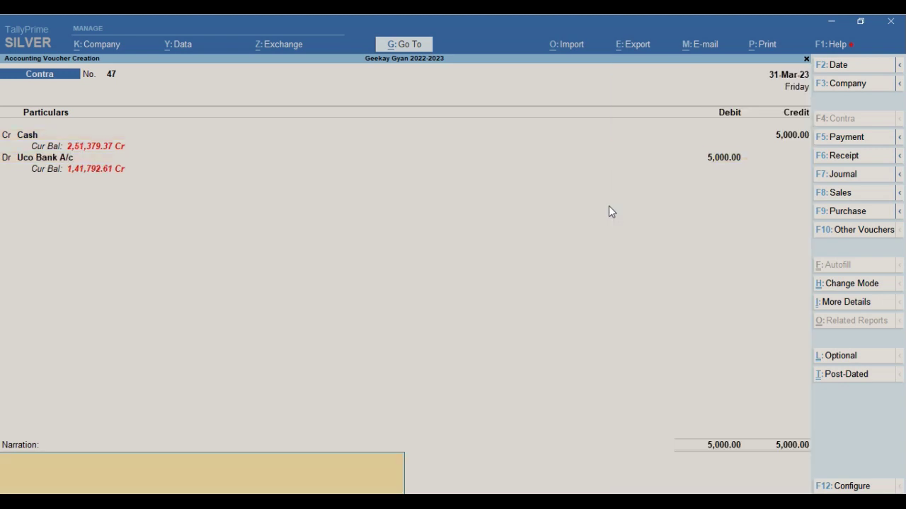
Step: Fill the second contra voucher's narration with "cash deposit to bank", clear it, and fill it in again
key("ctrl+alt+v")
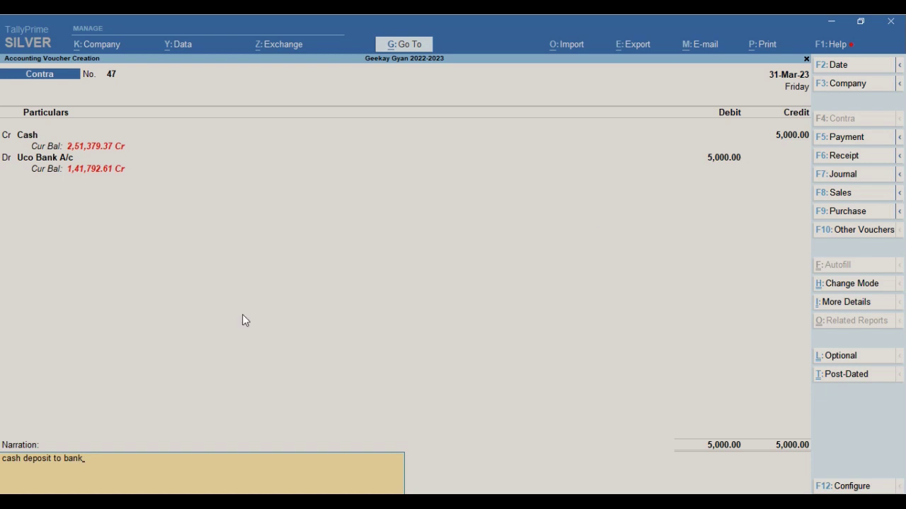
key("Return")
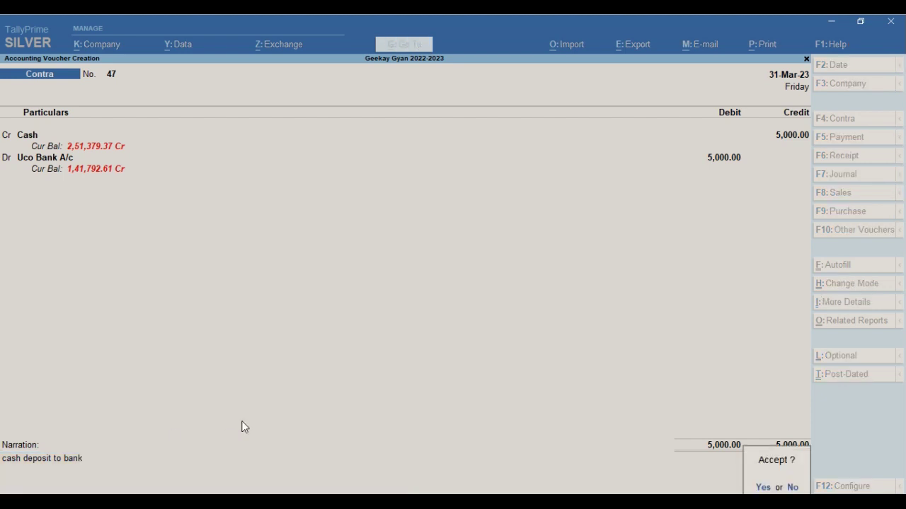
key("Escape")
key("BackSpace")
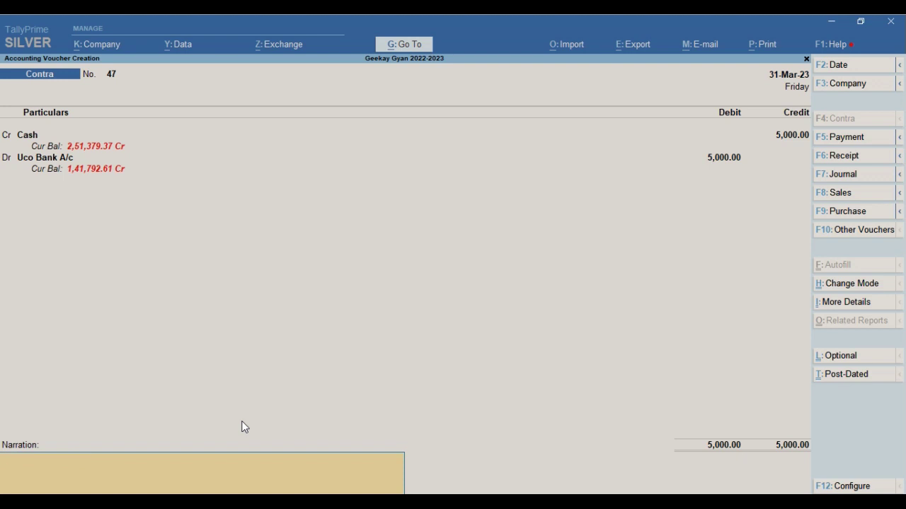
type("cash deposit to bank")
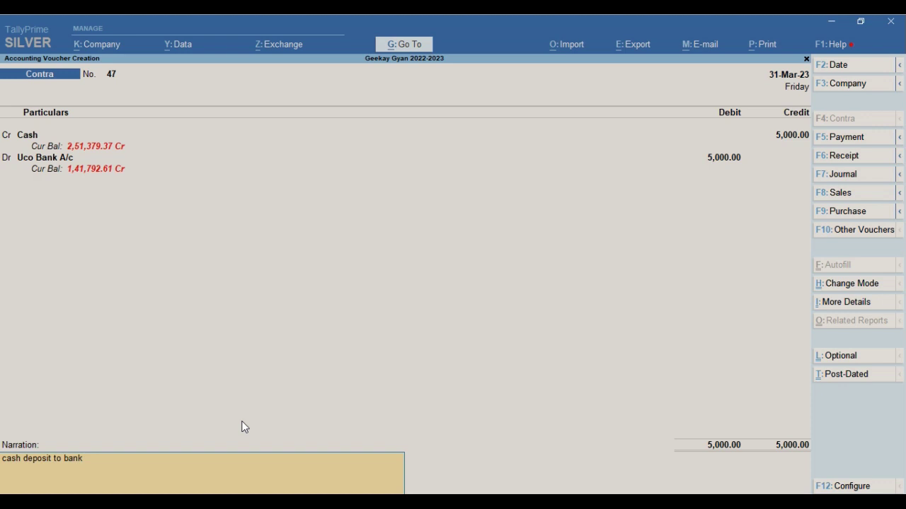
key("ctrl+alt+v")
key("ctrl+a")
key("BackSpace")
key("ctrl+alt+v")
key("Return")
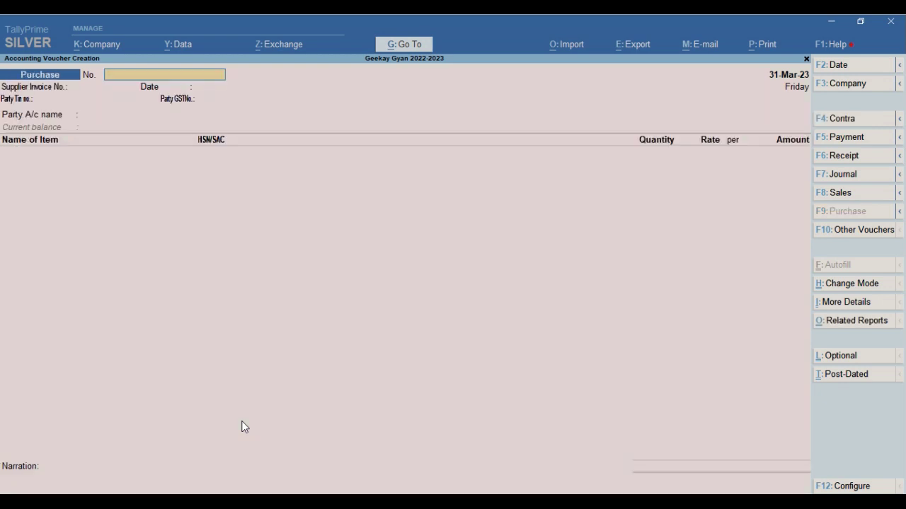
Step: Bring up blank purchase and sales vouchers again and leave voucher entry
key("Escape")
key("Return")
key("Return")
key("F9")
key("F8")
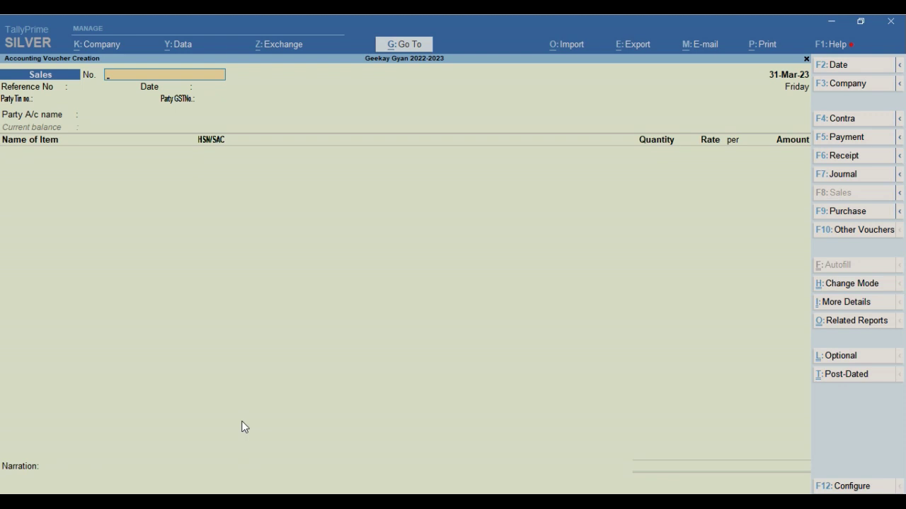
key("ctrl+alt+v")
key("Escape")
key("Escape")
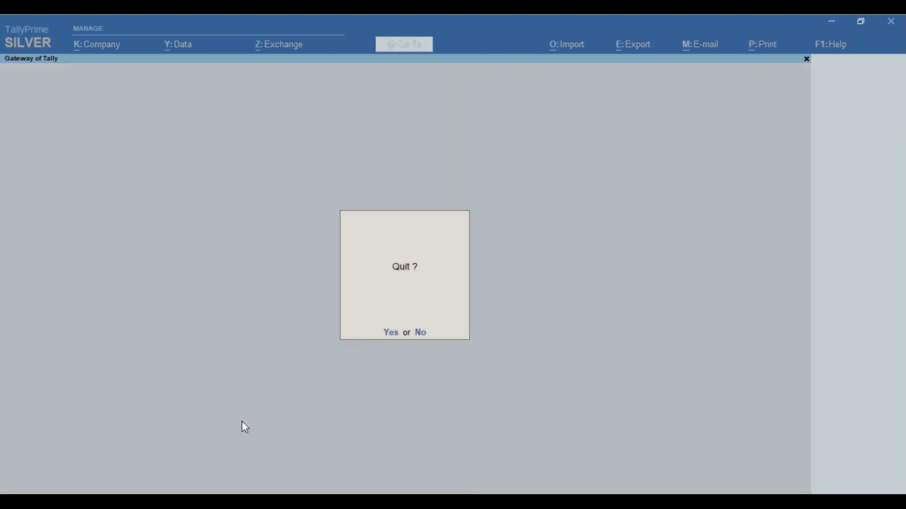
Step: Open the Sales voucher type for alteration from the accounting masters
key("Escape")
key("Return")
key("Down")
key("Down")
key("Down")
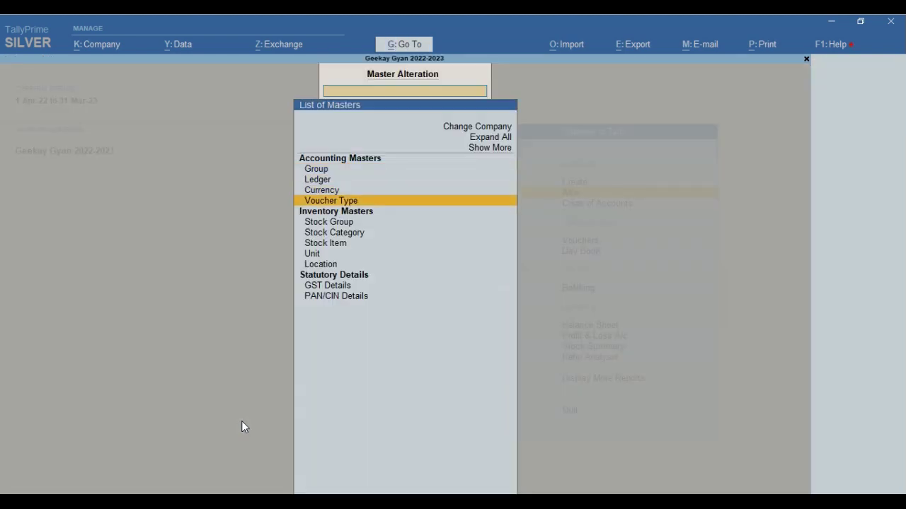
key("Return")
type("Sal")
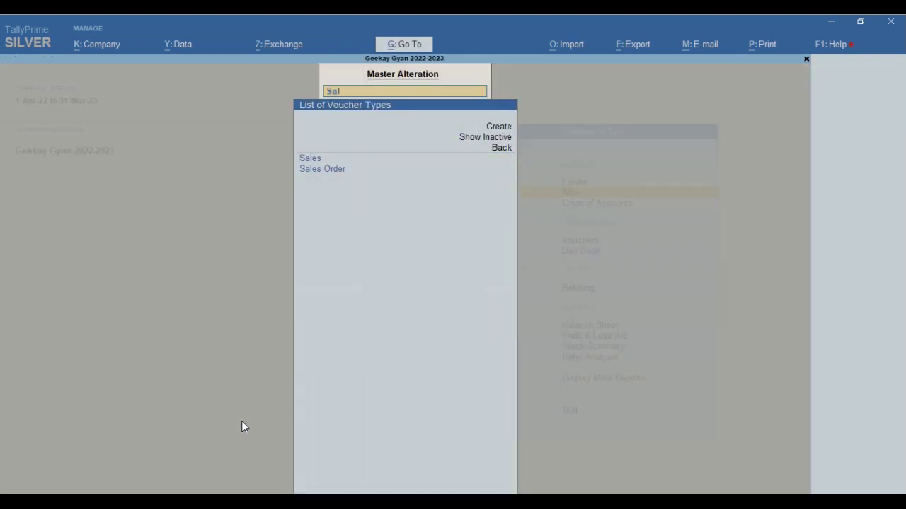
key("Return")
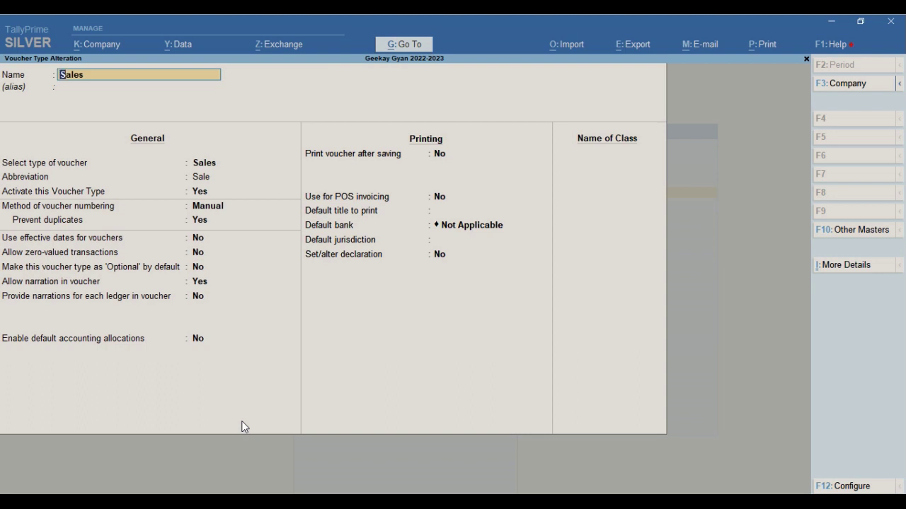
Step: Set the Sales voucher type's numbering method to Automatic and enable its advanced configuration
key("Return")
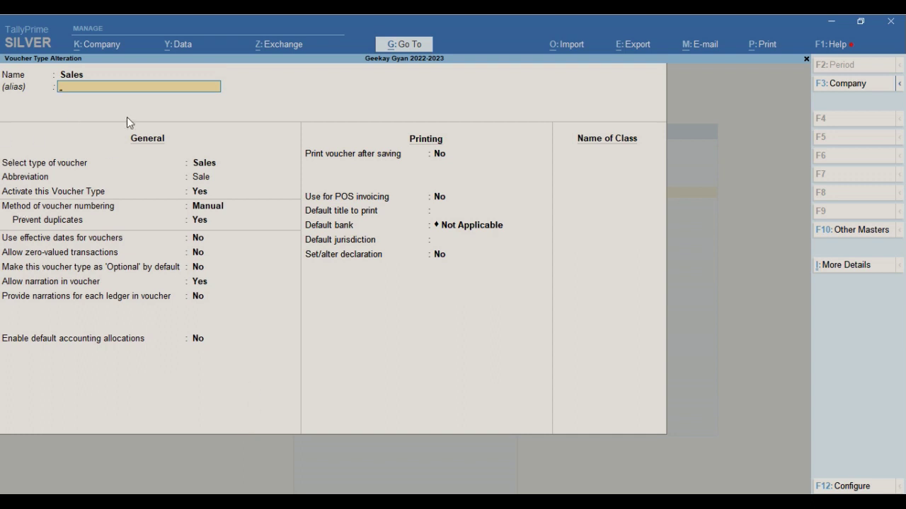
key("Return")
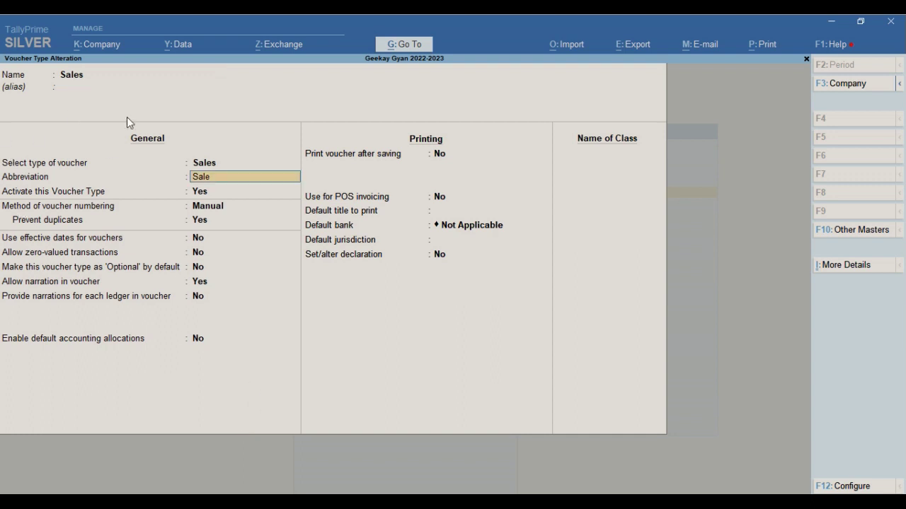
key("Return")
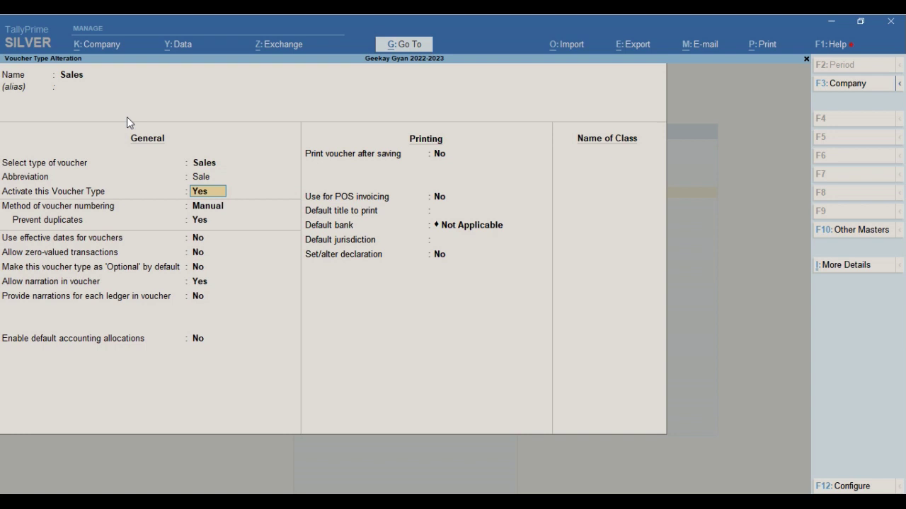
key("Return")
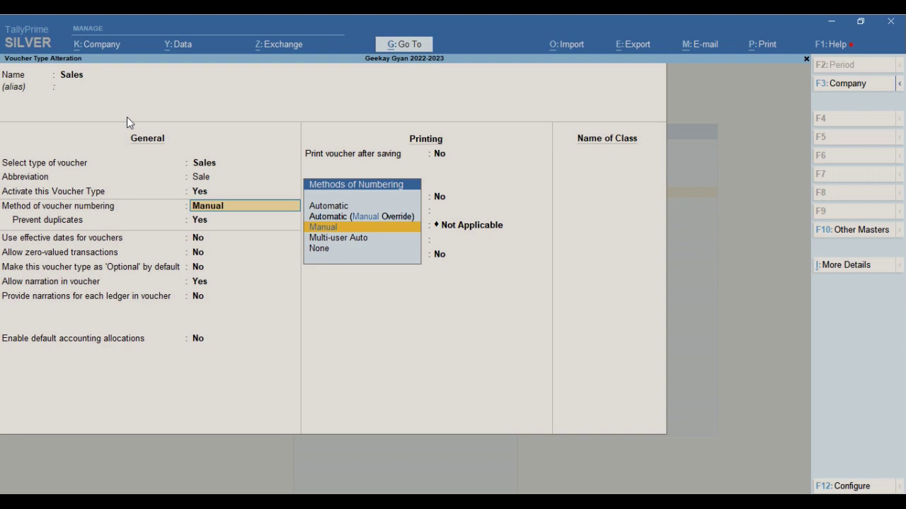
key("Up")
key("Up")
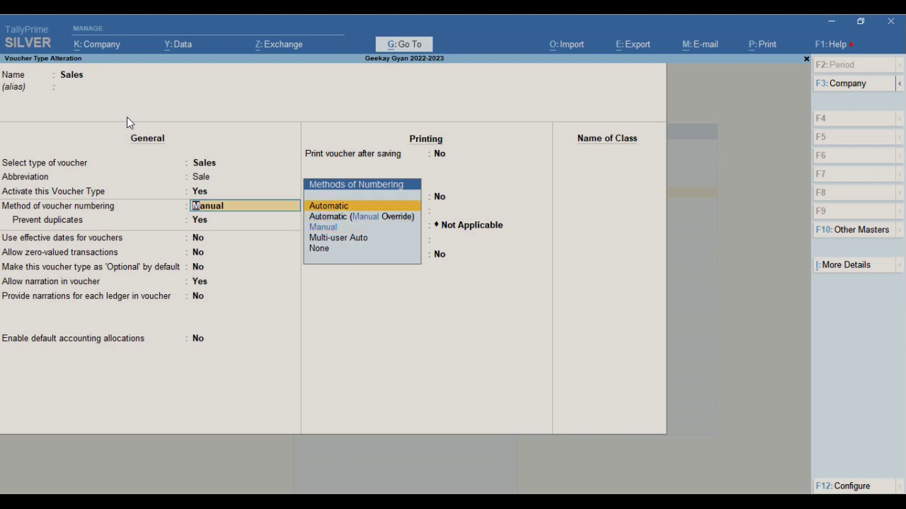
key("Return")
type("y")
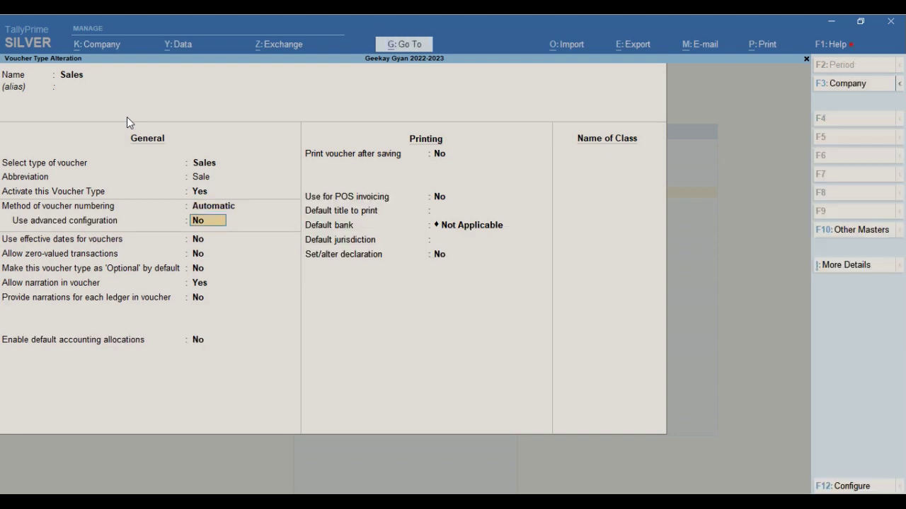
type("y")
key("Return")
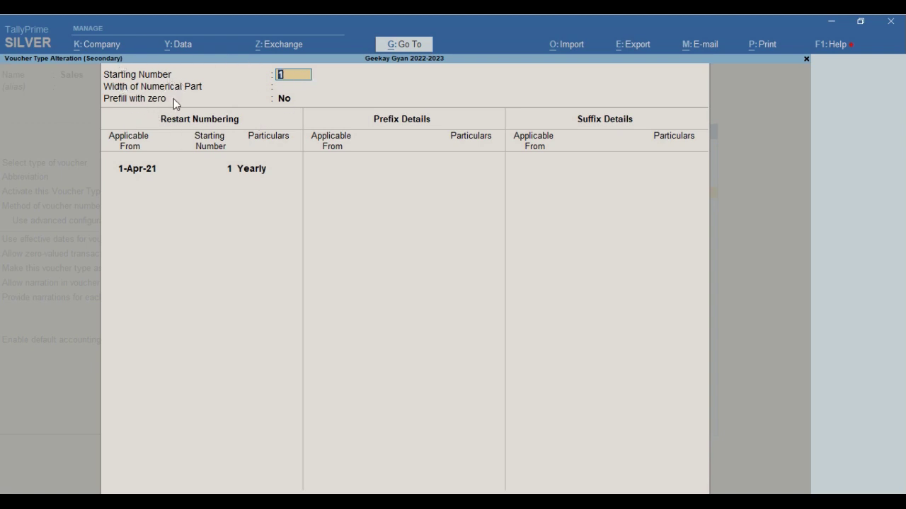
Step: Keep starting number 1, leave the numerical part's width at 0 and set prefill with zero to Yes
key("Return")
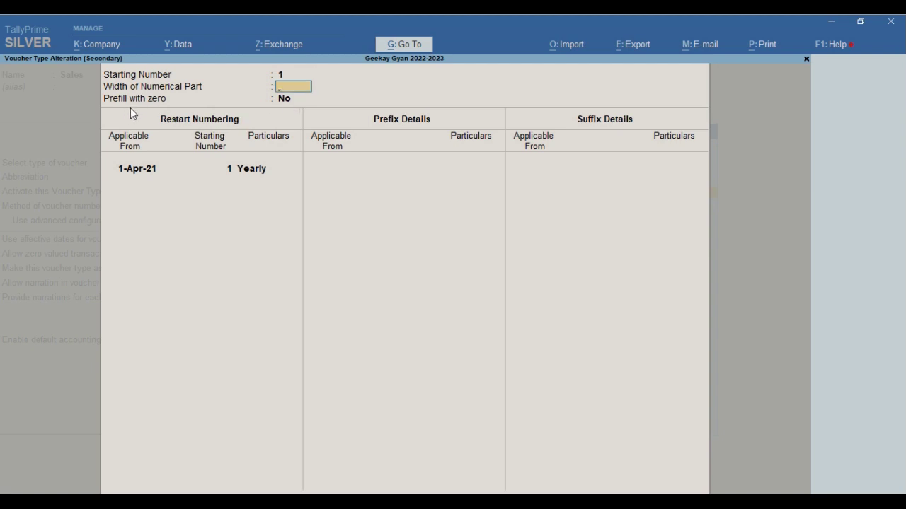
key("Return")
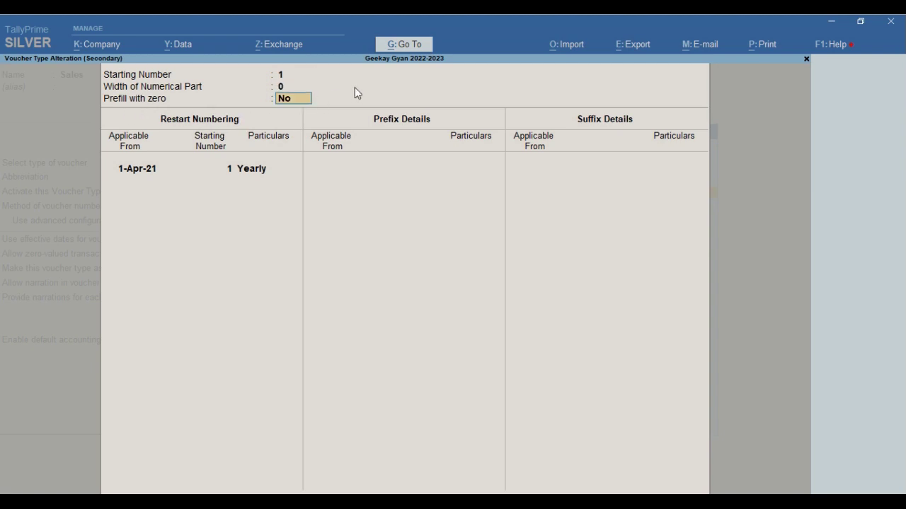
type("y")
key("Up")
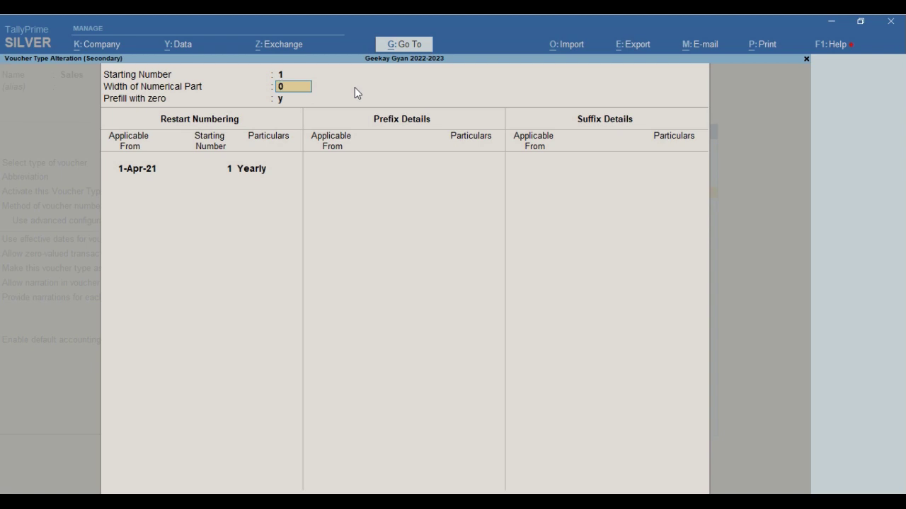
key("Return")
key("Return")
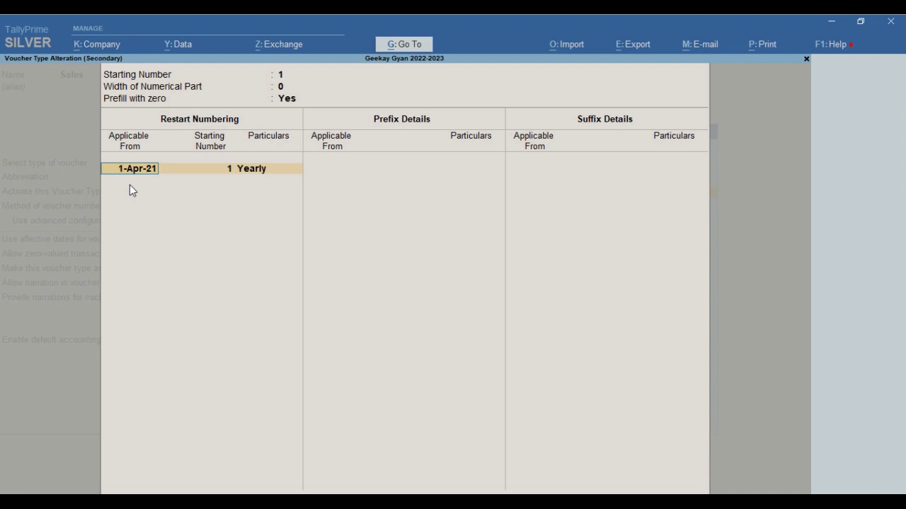
Step: Accept the yearly restart row and add the prefix "GK/23-24/" applicable from 1-Apr-22
key("Return")
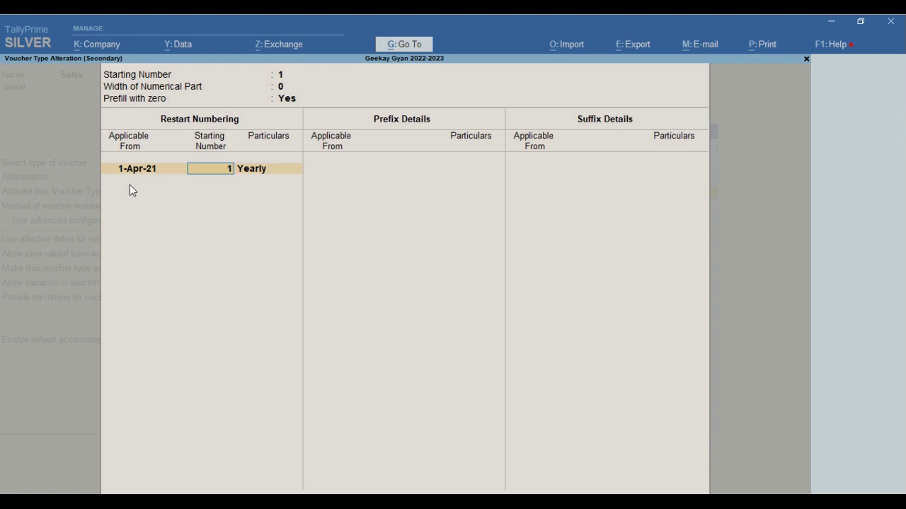
key("Return")
key("Return")
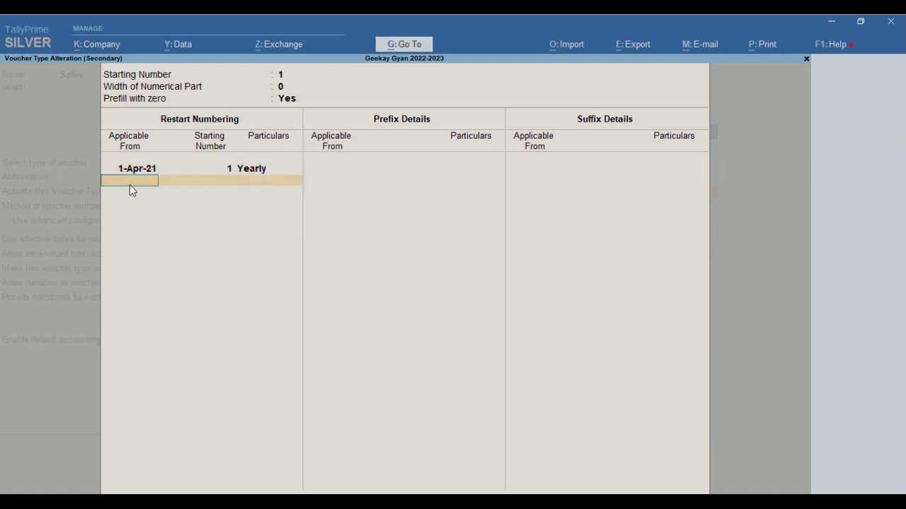
key("Return")
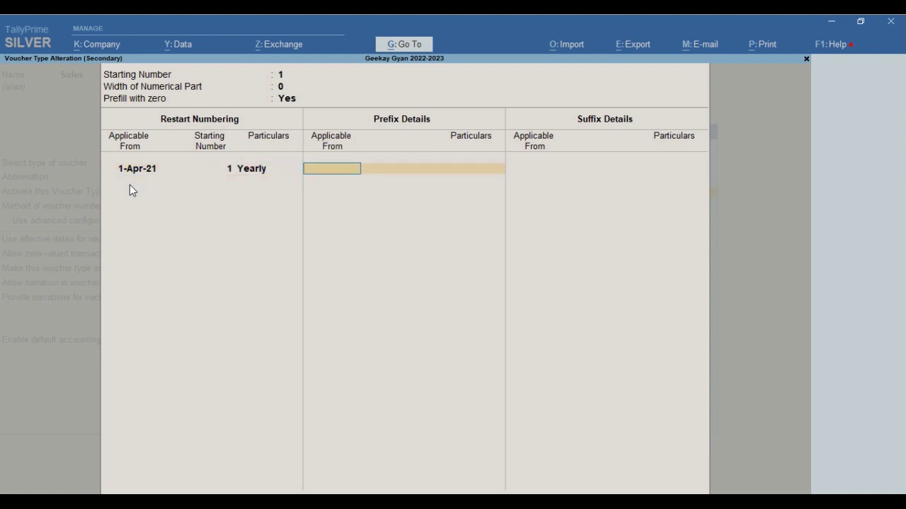
type("01.4")
key("Return")
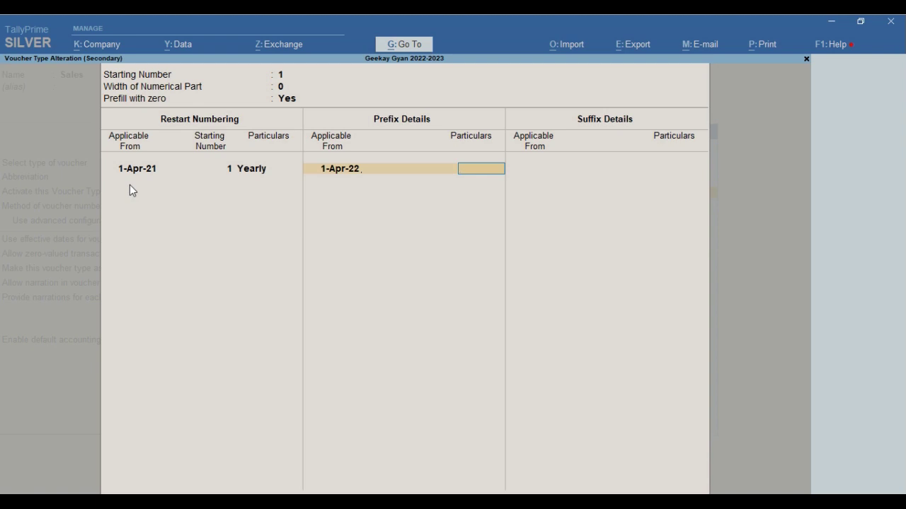
type("GK/23-24/")
key("Return")
key("Return")
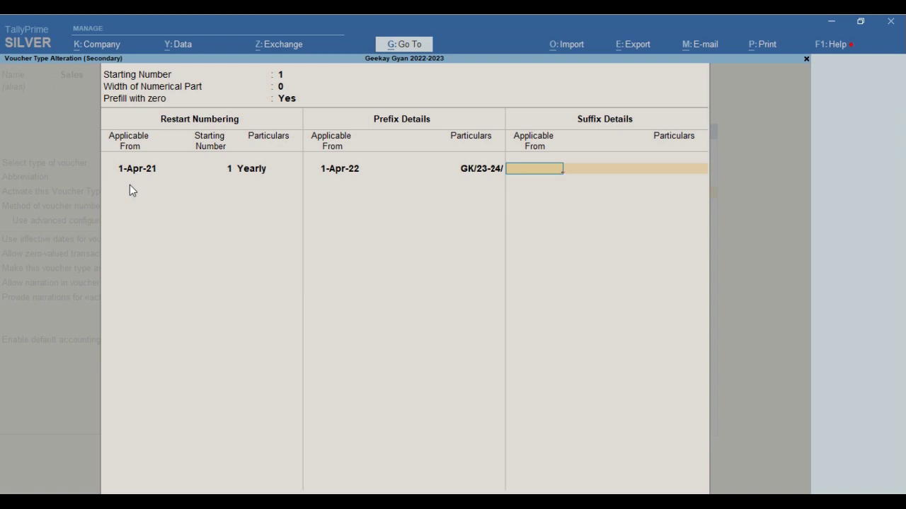
Step: Set the restart numbering's applicable-from date to 1-Apr-22, keeping starting number 1 and the Yearly period
key("BackSpace")
key("BackSpace")
key("BackSpace")
key("BackSpace")
key("BackSpace")
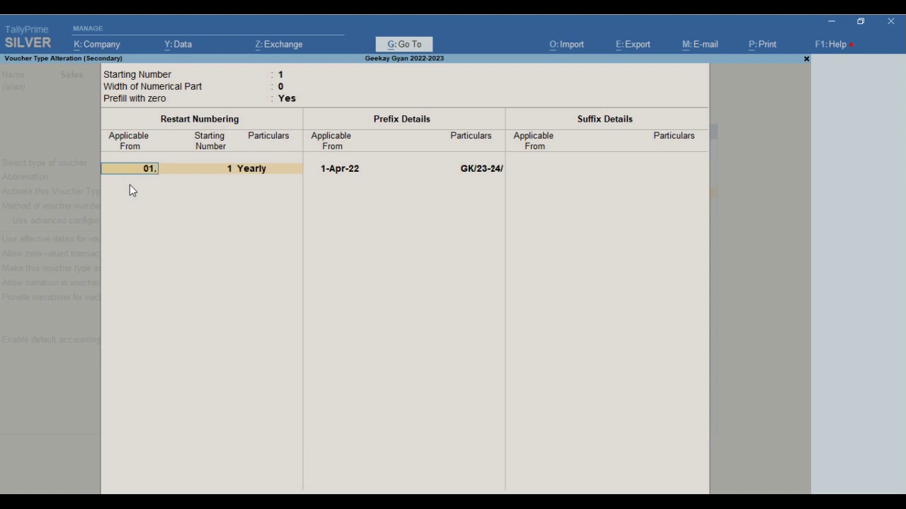
type("01.4.22")
key("Return")
key("Return")
key("Return")
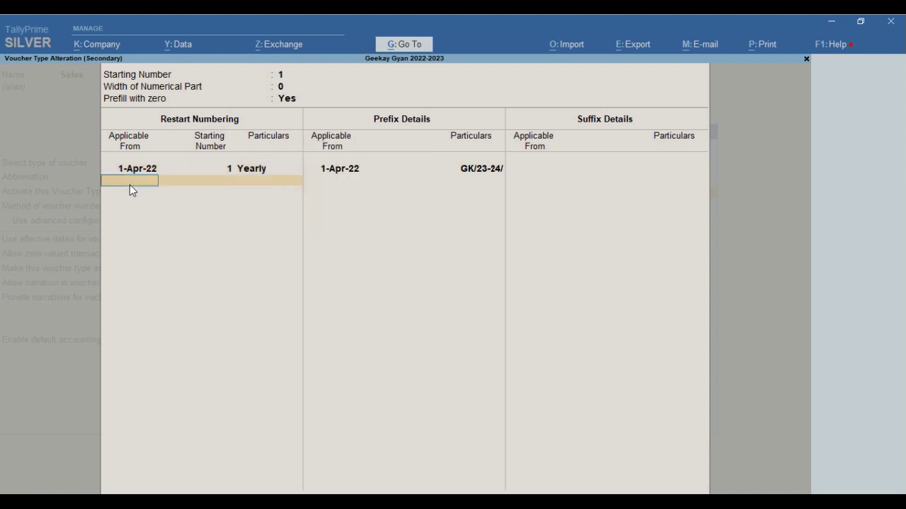
Step: Add the suffix "/GST" applicable from 1-Apr-22 and close the numbering configuration
key("Return")
key("Return")
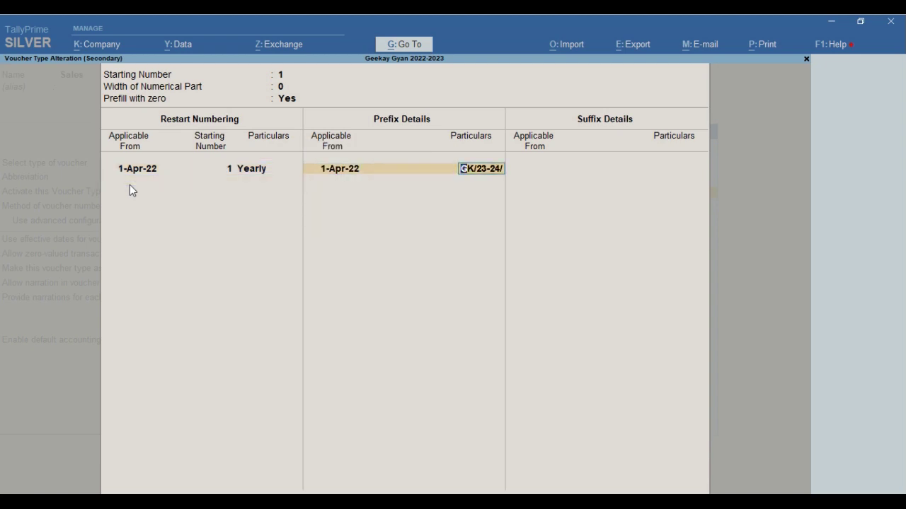
key("Return")
key("Return")
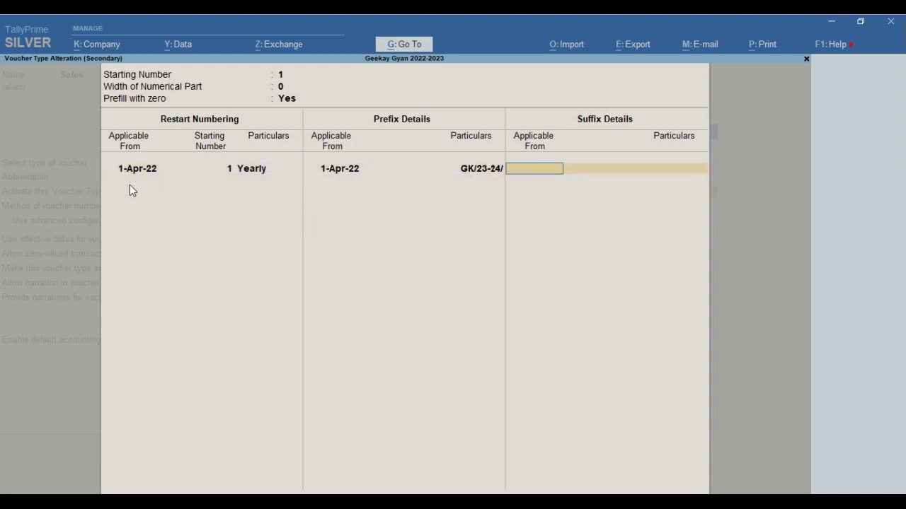
type("01.4.2022")
key("Return")
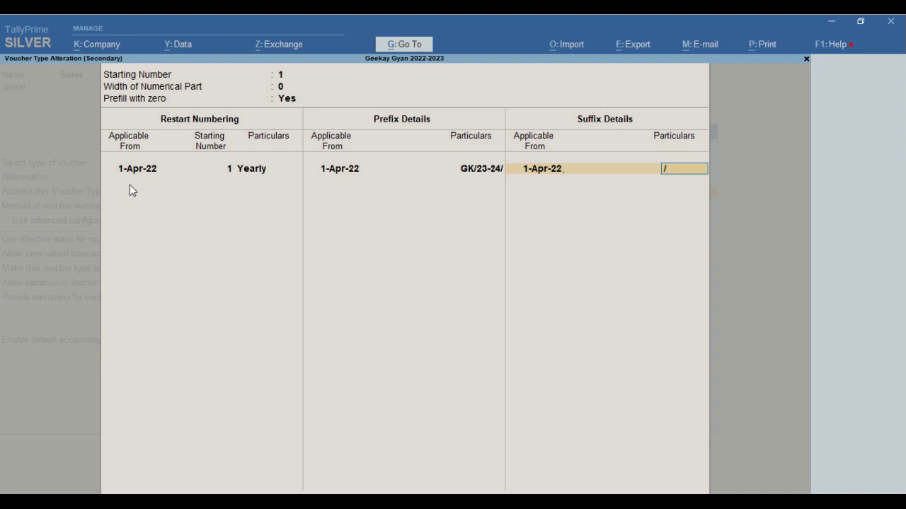
type("GST")
key("Return")
key("Return")
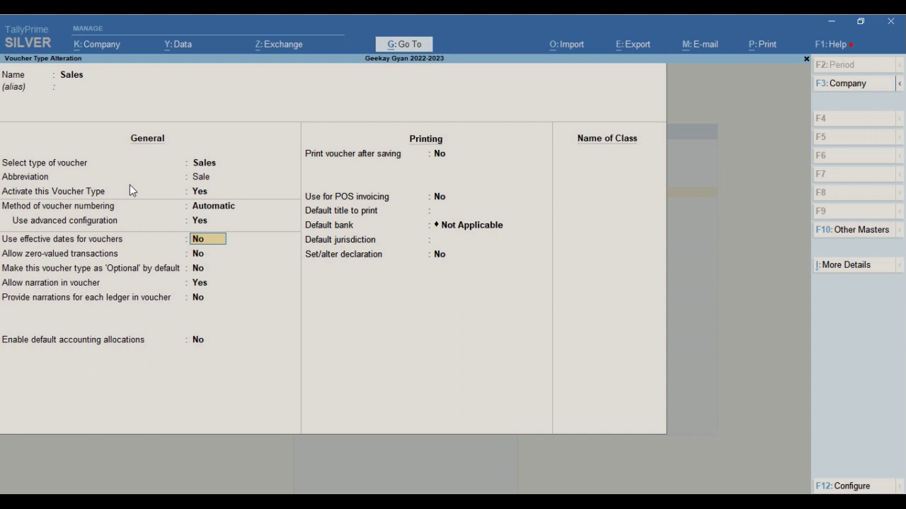
Step: Accept the remaining general, printing and class settings as they are and save the Sales voucher type
key("Return")
key("Return")
key("Return")
key("Return")
key("Return")
key("Return")
key("Return")
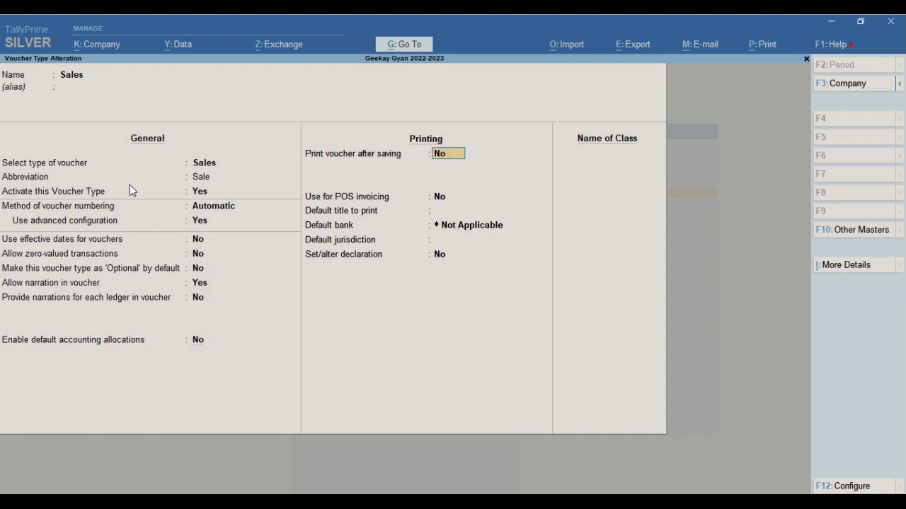
key("Return")
key("Return")
key("Return")
key("Return")
key("Return")
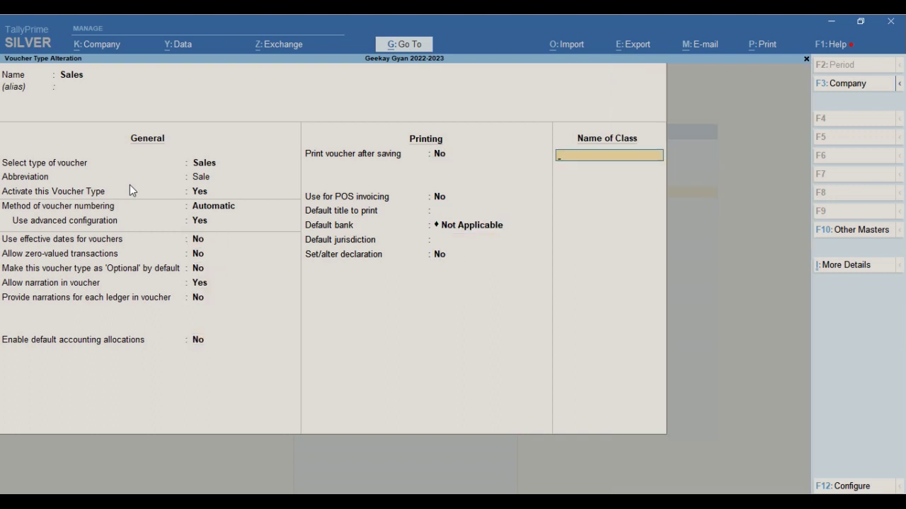
key("Return")
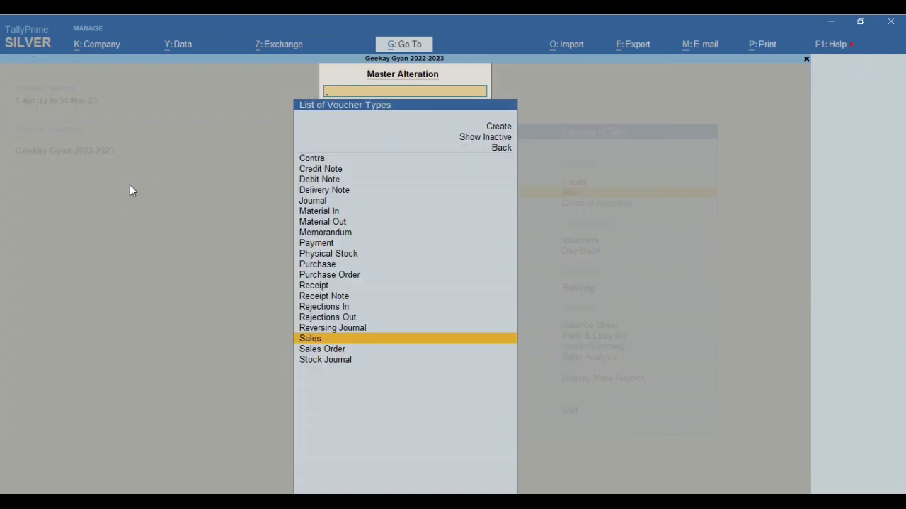
Step: Leave master alteration and open a blank Sales voucher
key("Escape")
key("Escape")
key("Escape")
key("Escape")
key("v")
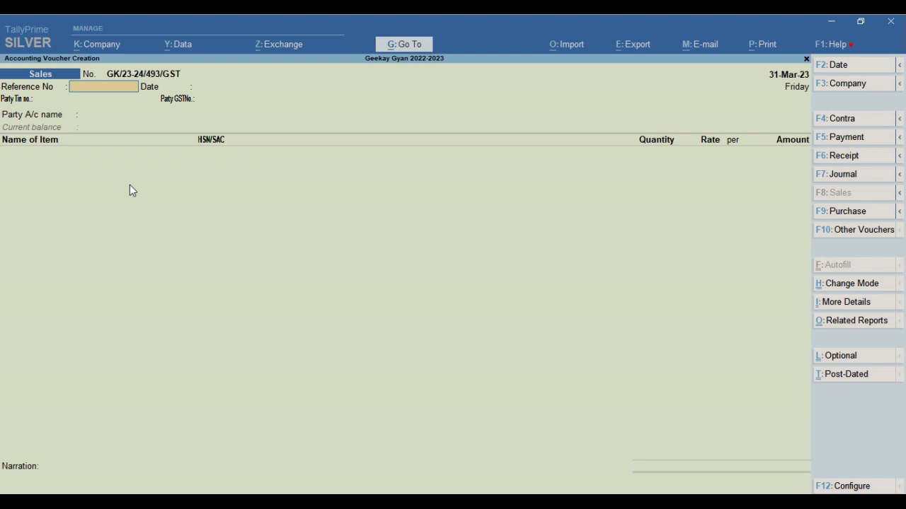
Step: Leave the sales voucher's reference number blank and set its reference date to 31-Mar-23
key("Return")
key("Return")
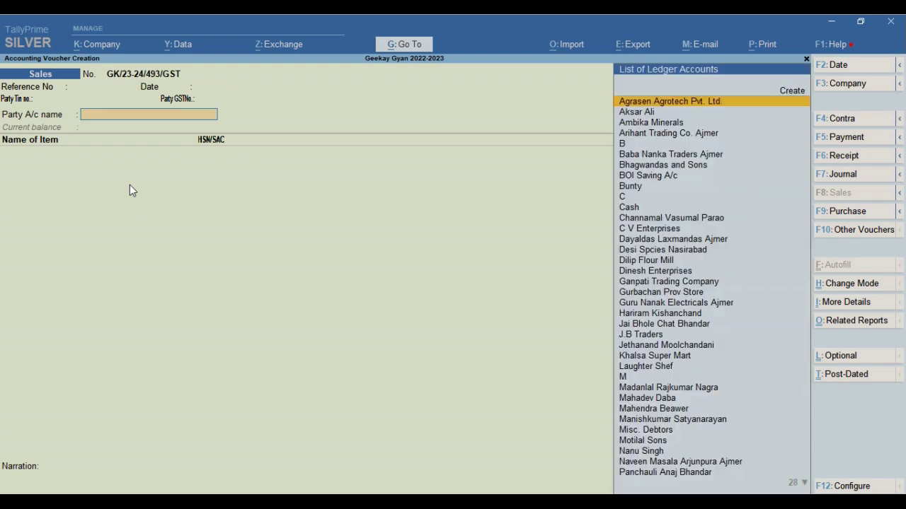
key("BackSpace")
type("31.3")
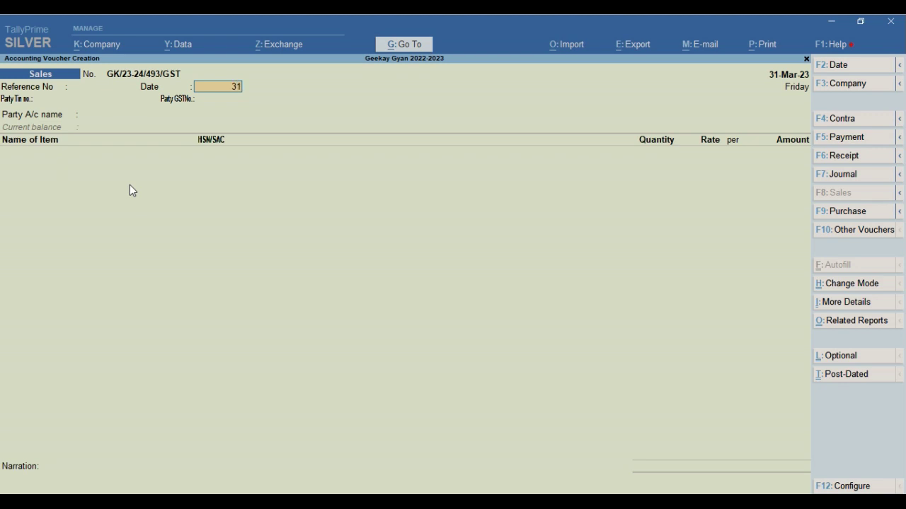
key("BackSpace")
key("BackSpace")
key("BackSpace")
key("BackSpace")
type("31.3")
key("Return")
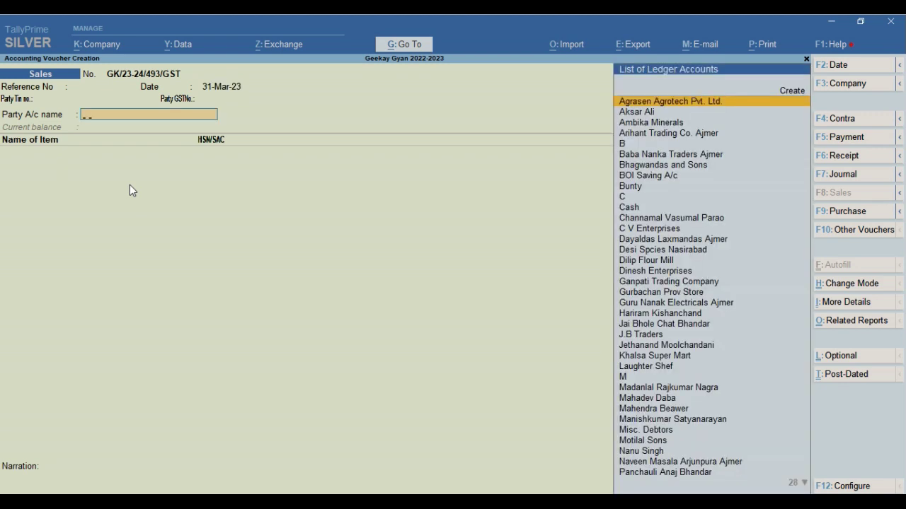
Step: Set the party account to Cash and choose Makka as the first stock item
type("Cas")
key("Return")
type("M")
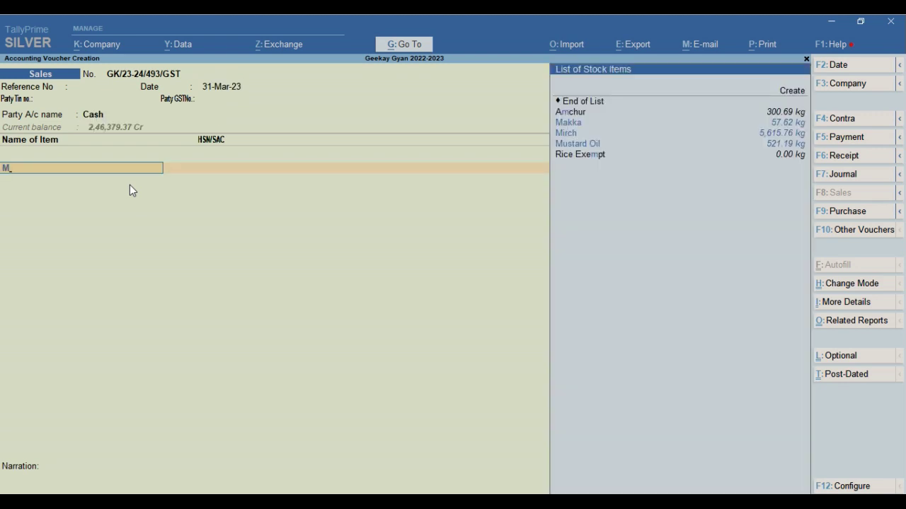
key("Down")
key("Up")
key("Return")
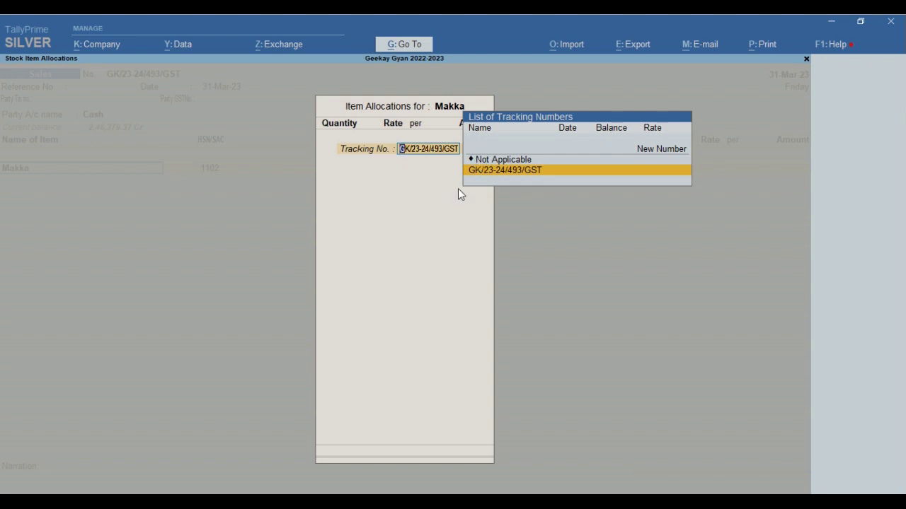
key("Return")
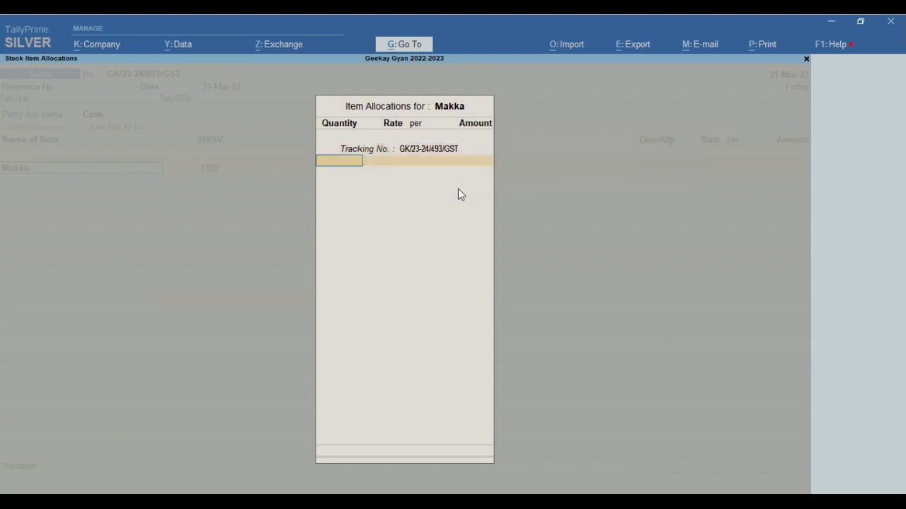
key("BackSpace")
key("Escape")
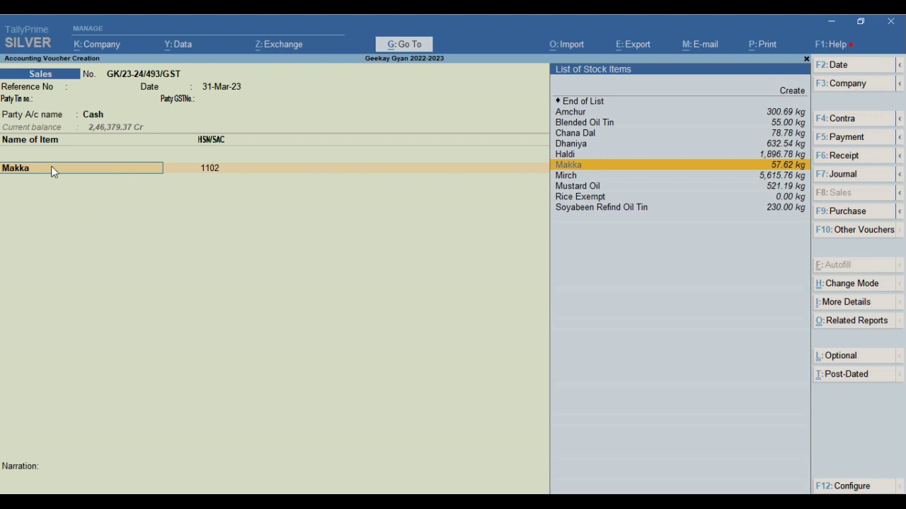
Step: Open the item allocation for Makka and set its tracking number to Not Applicable
left_click(649, 170)
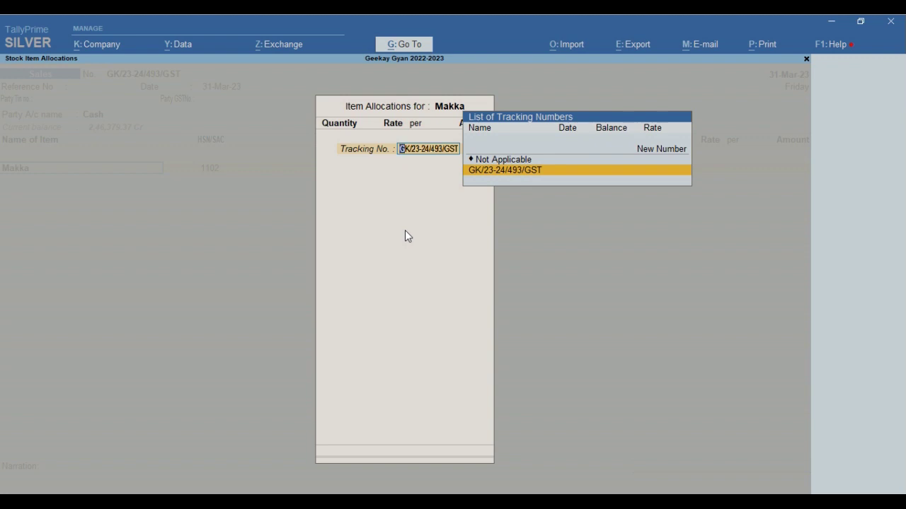
key("Up")
key("Return")
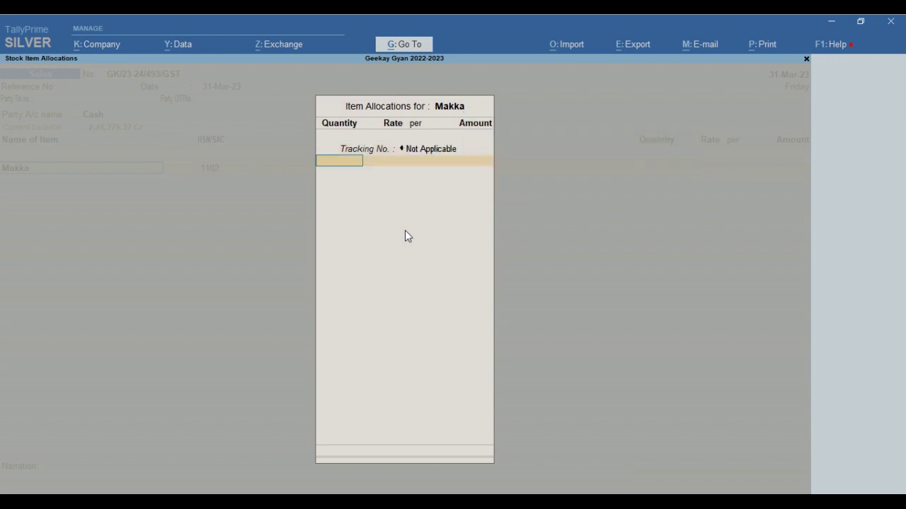
key("Return")
key("Return")
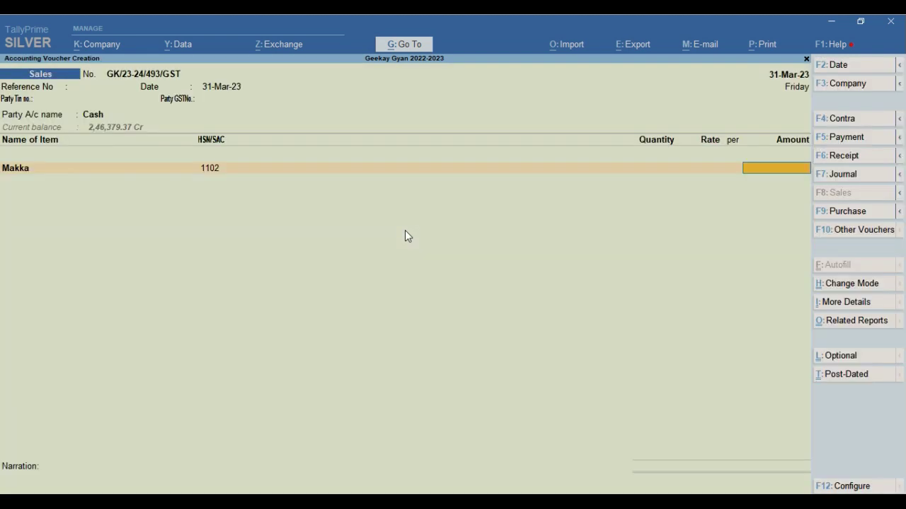
key("BackSpace")
key("Return")
key("Return")
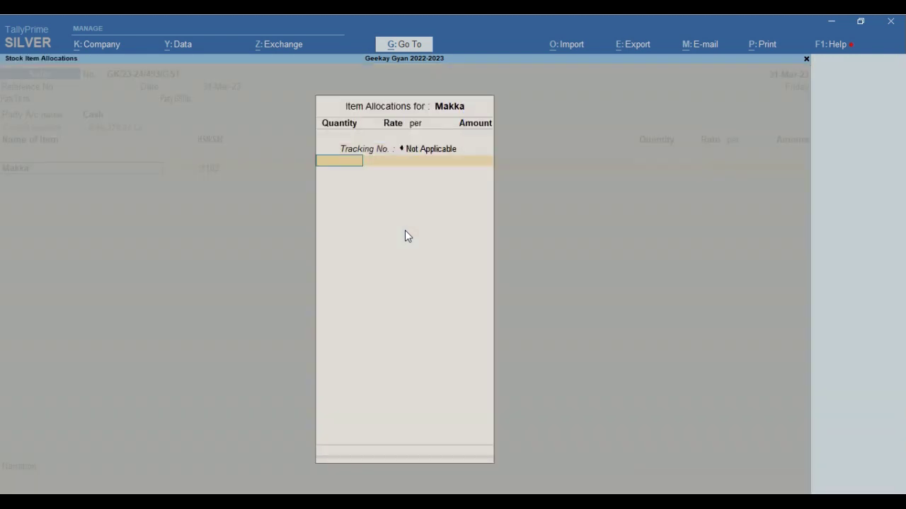
Step: Enter a quantity of 20 kg for Makka and accept the rate of 38.00 per kg
type("20")
key("Return")
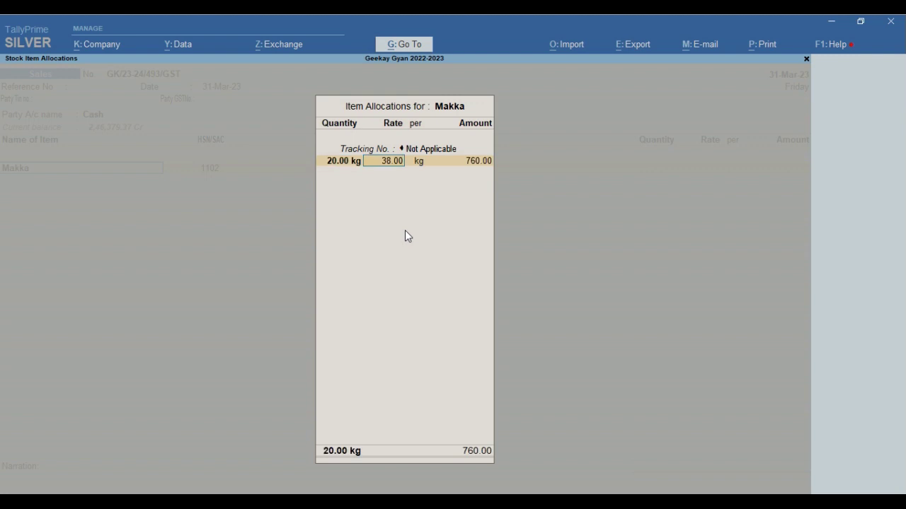
key("Return")
key("Return")
key("Return")
key("Return")
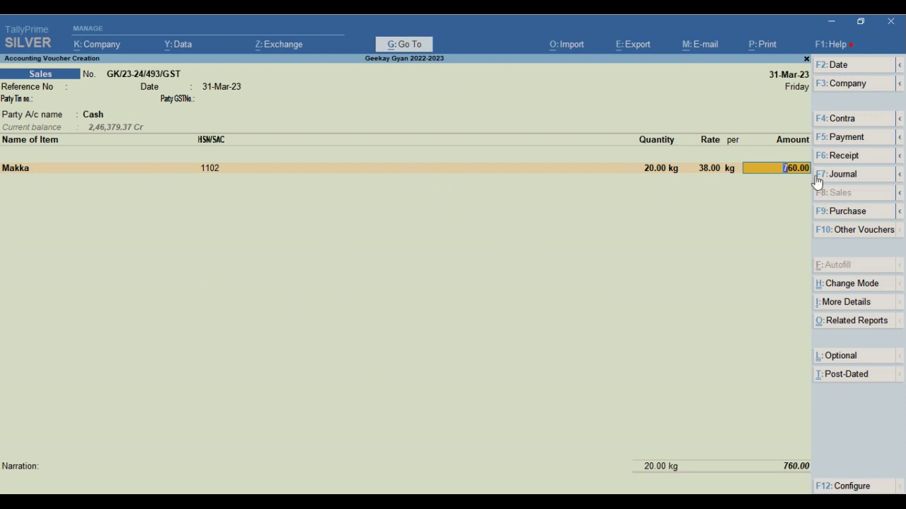
Step: Allocate the Makka amount to the Sales GST Exempt ledger, end the item list and save the sales voucher
key("Return")
key("Return")
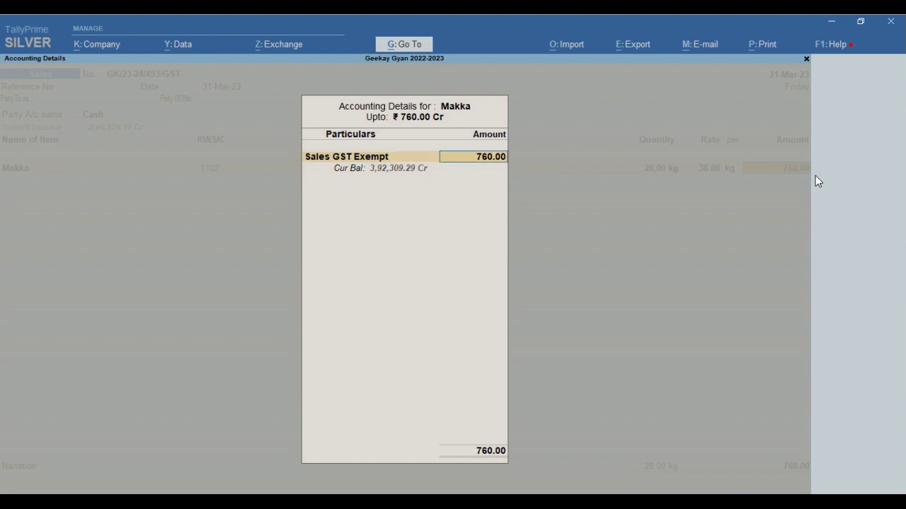
key("Return")
key("Return")
key("Return")
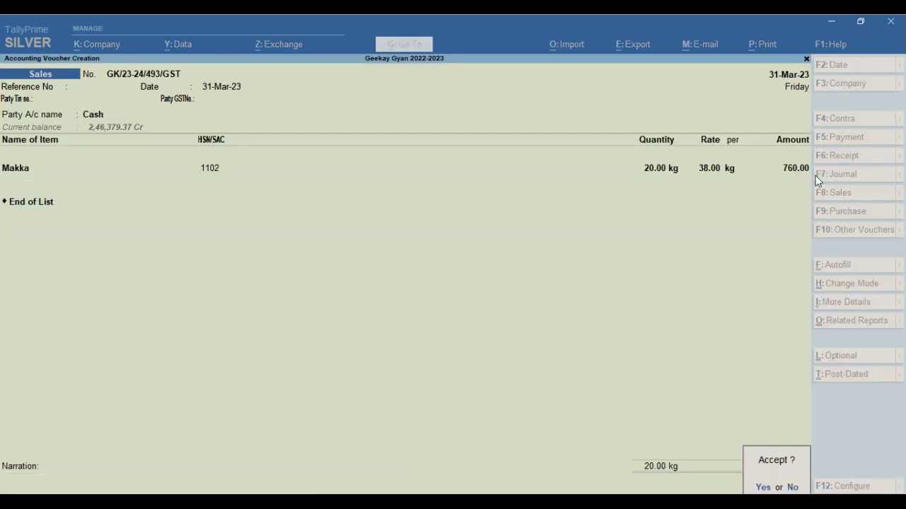
key("Return")
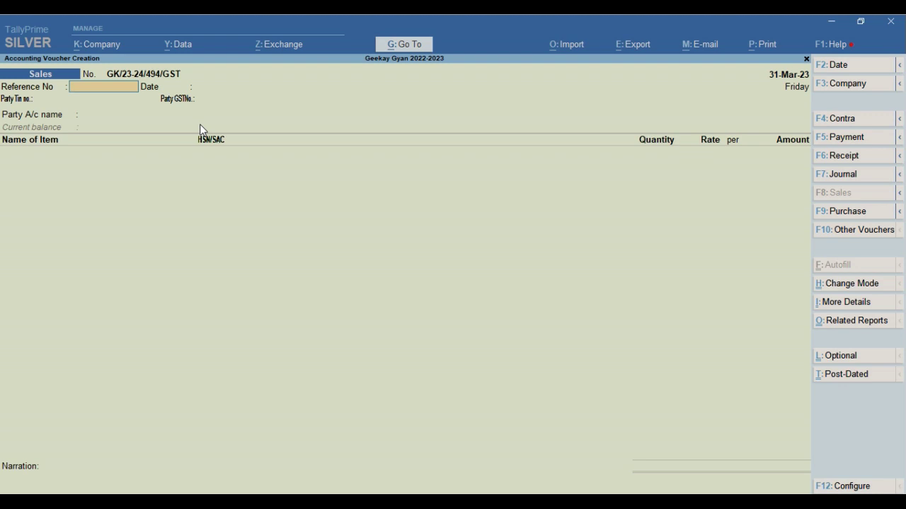
Step: Leave voucher entry and open the list of voucher types in master alteration
key("Escape")
key("Escape")
key("Escape")
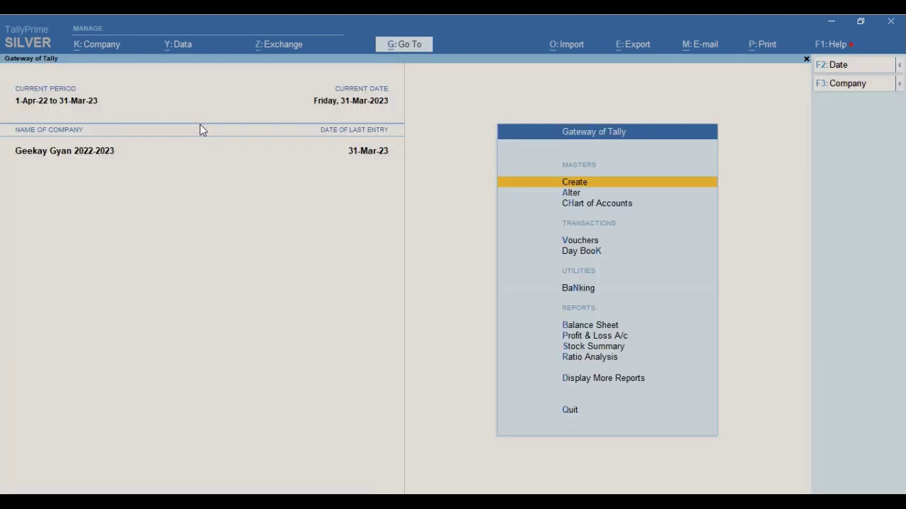
key("Down")
key("Return")
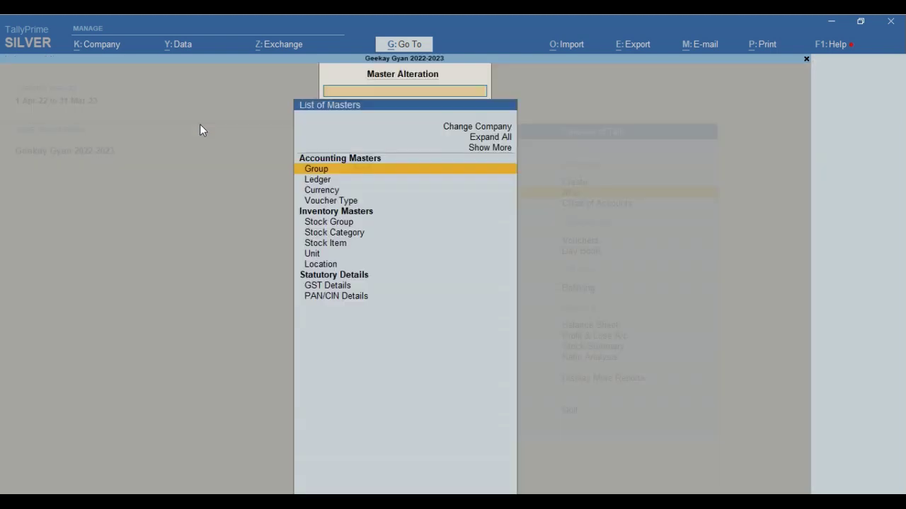
key("Down")
key("Down")
key("Down")
key("Return")
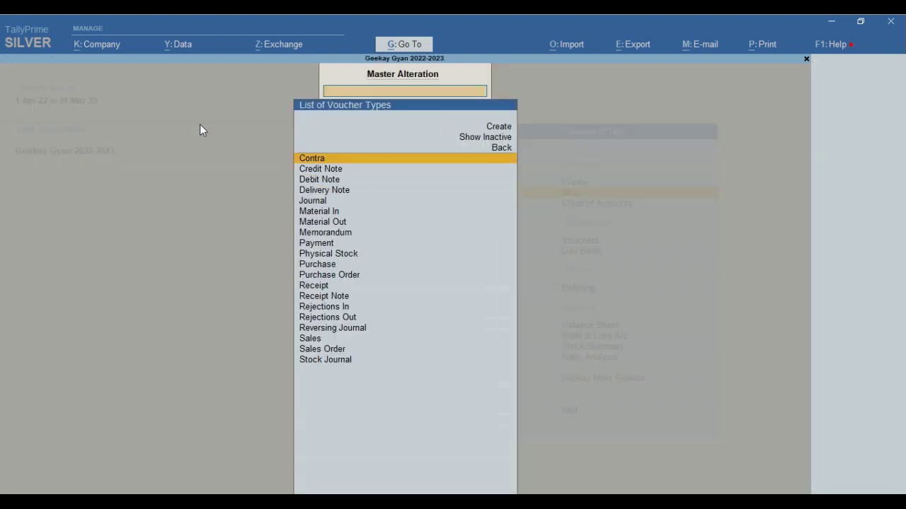
key("Down")
key("Down")
type("Sa")
key("BackSpace")
key("BackSpace")
Step: Create a new voucher type named "Sales Manual" and leave its alias blank
key("Up")
key("Up")
key("Up")
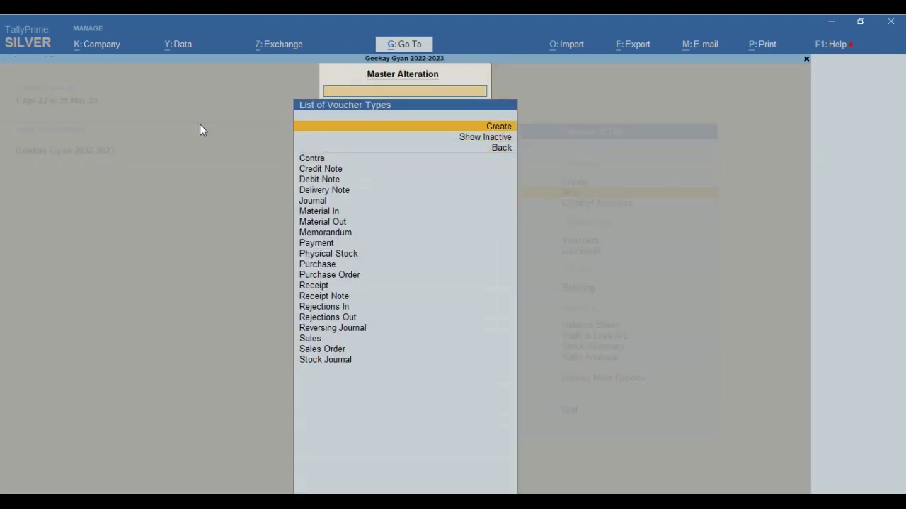
key("Return")
type("Sales")
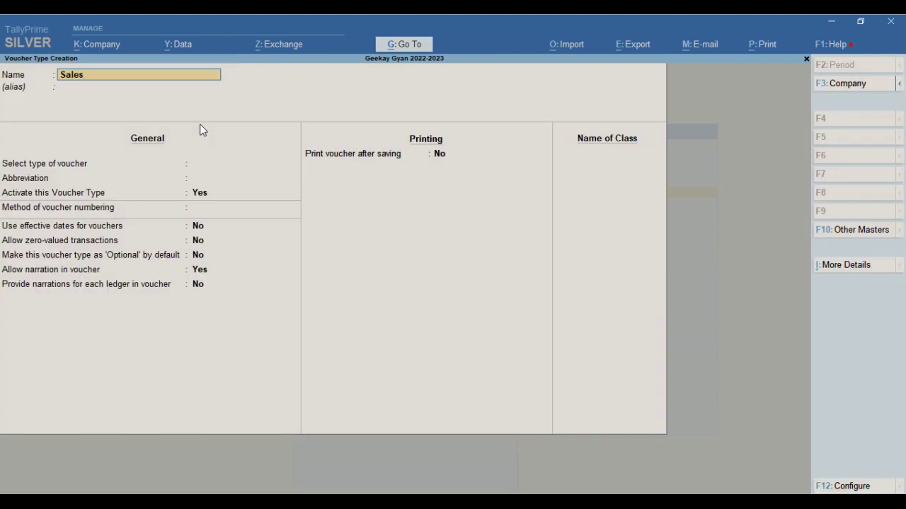
type(" Mixed")
key("BackSpace")
key("BackSpace")
key("BackSpace")
key("BackSpace")
type("anual")
key("Return")
key("Return")
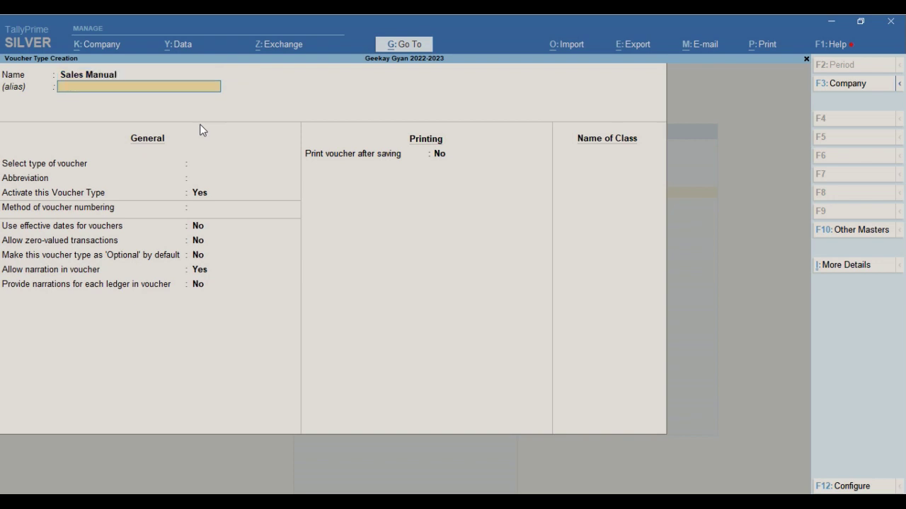
Step: Base the new voucher type on Sales, keeping the abbreviation Sale and its activation set to Yes
type("Sale")
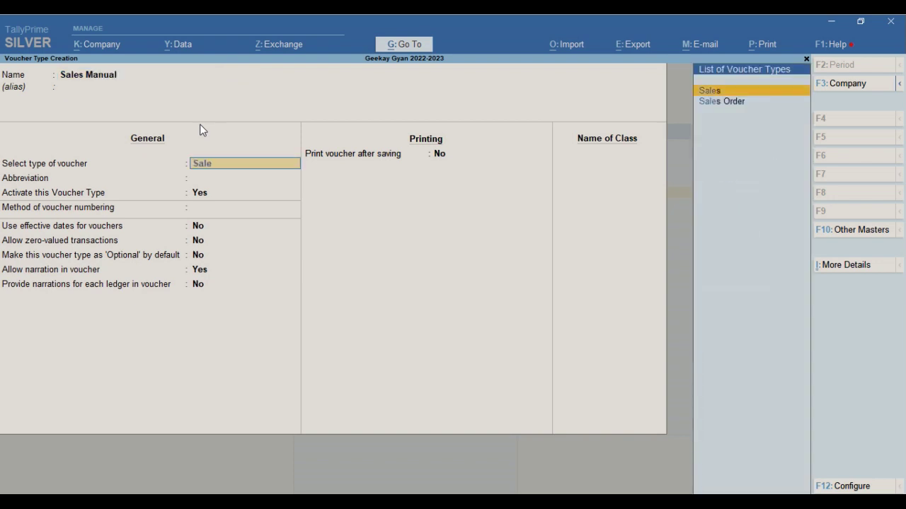
key("Return")
key("Return")
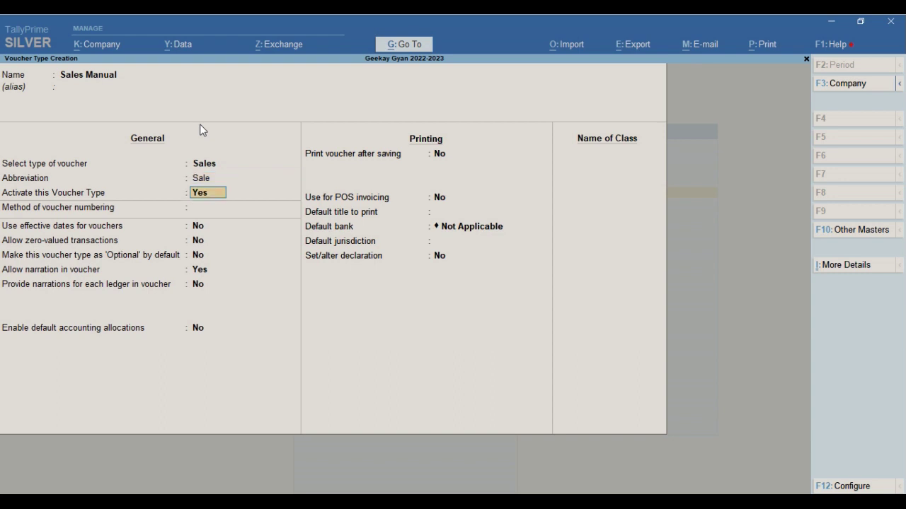
key("Return")
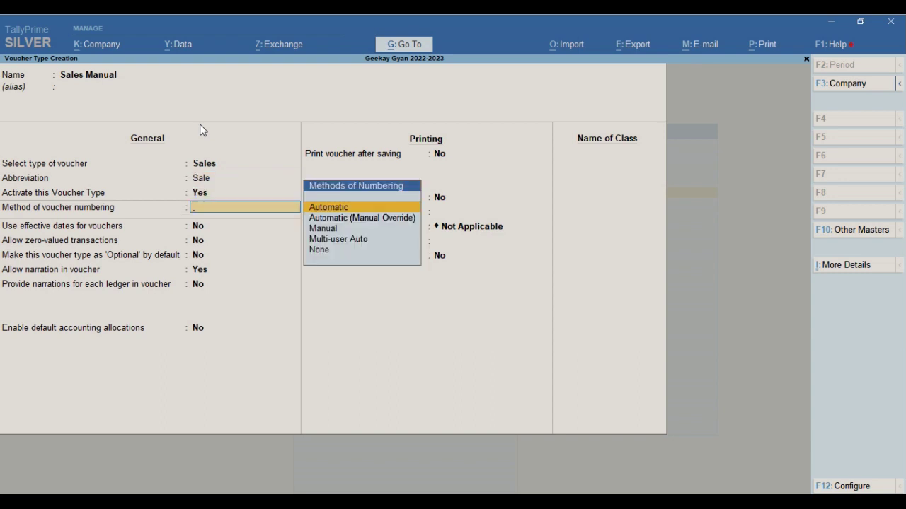
Step: Set the method of voucher numbering to Manual and set Prevent duplicates to Yes
key("Down")
key("Down")
key("Return")
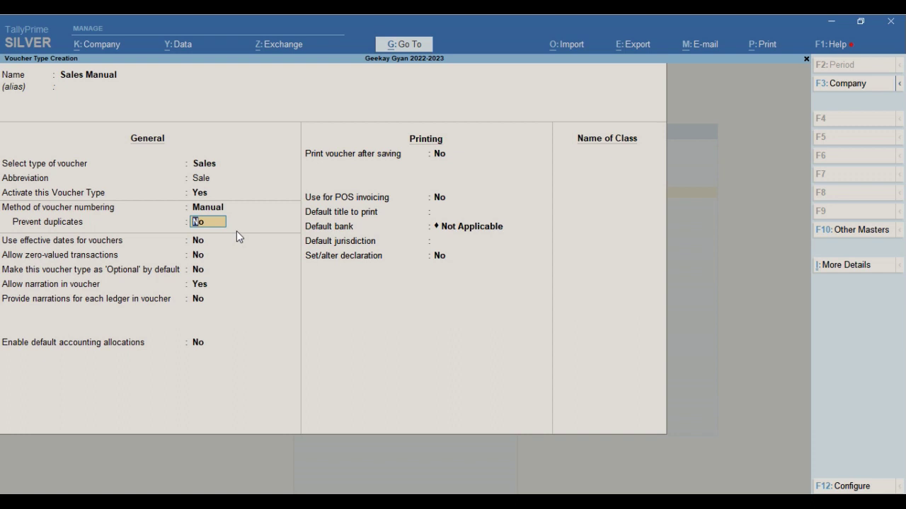
key("y")
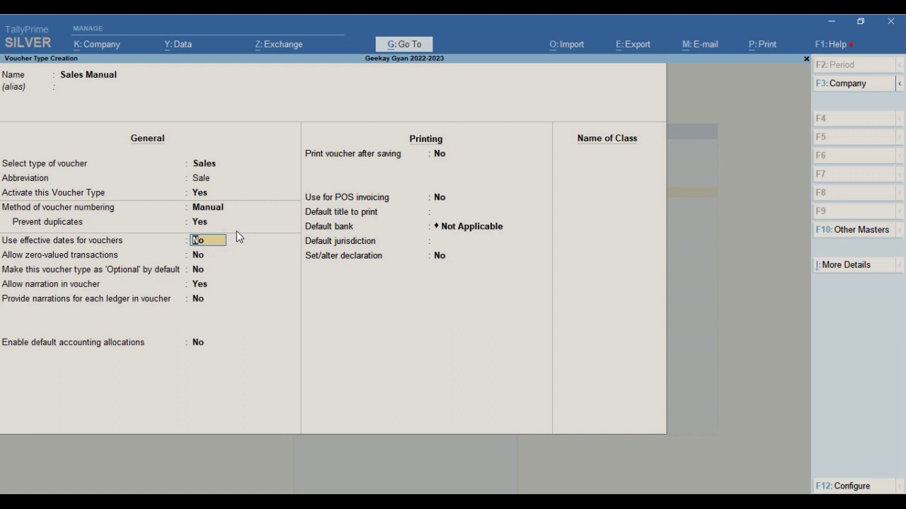
Step: Keep the remaining voucher type settings as they are and save the Sales Manual voucher type
key("Return")
key("ctrl")
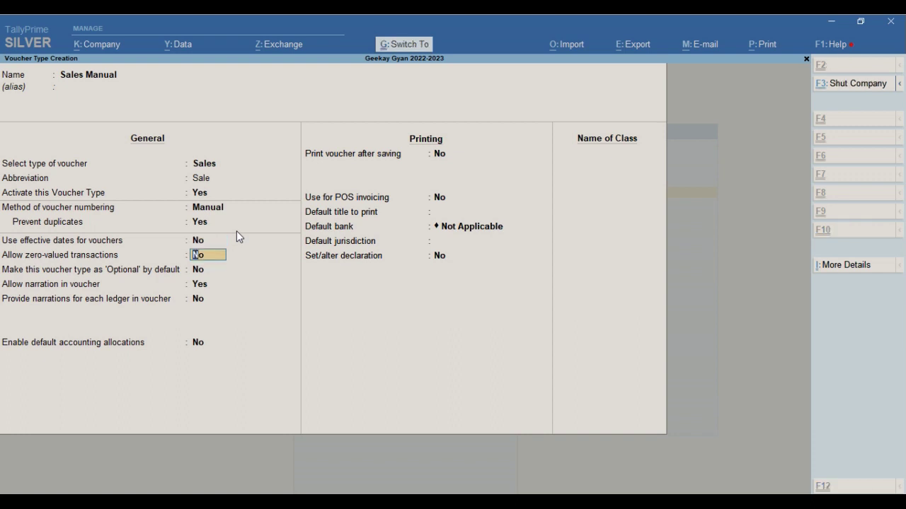
key("Return")
key("Return")
key("Return")
key("ctrl")
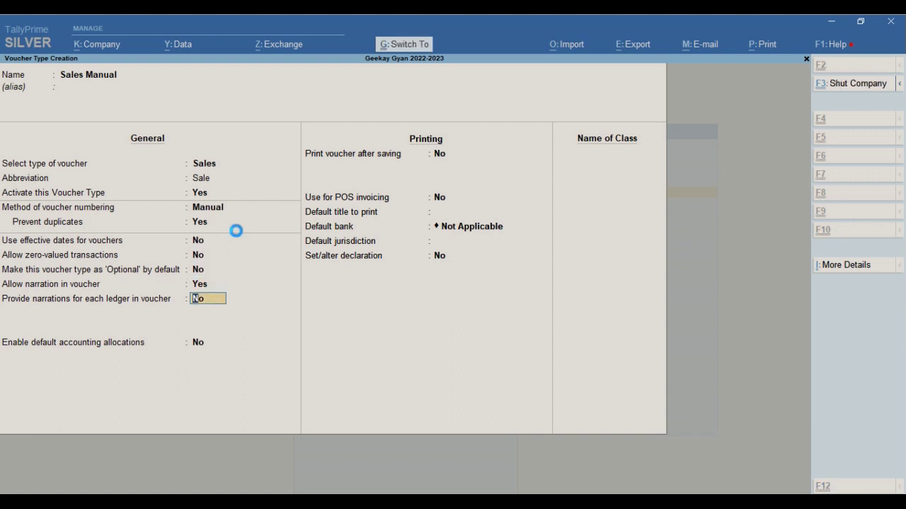
key("ctrl+a")
Step: Leave master alteration and open a blank sales voucher of the Sales Manual type
key("Escape")
key("Escape")
key("Escape")
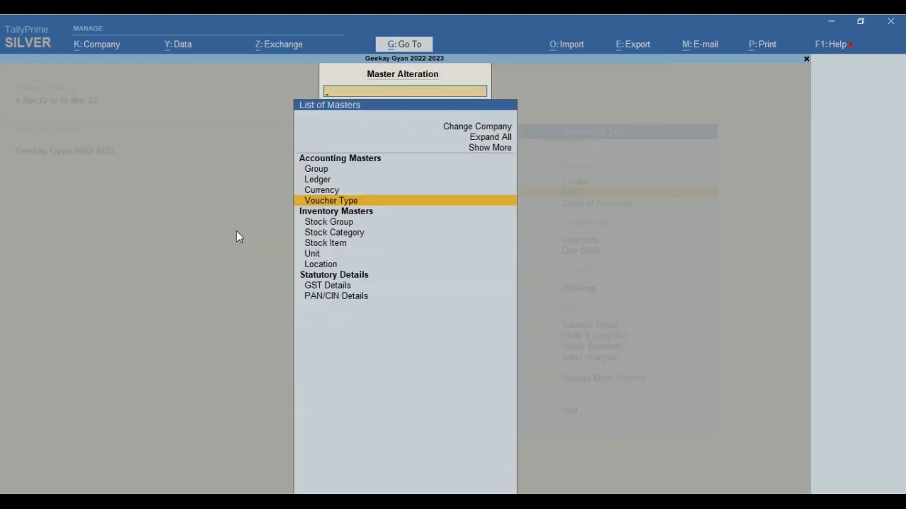
key("v")
key("F8")
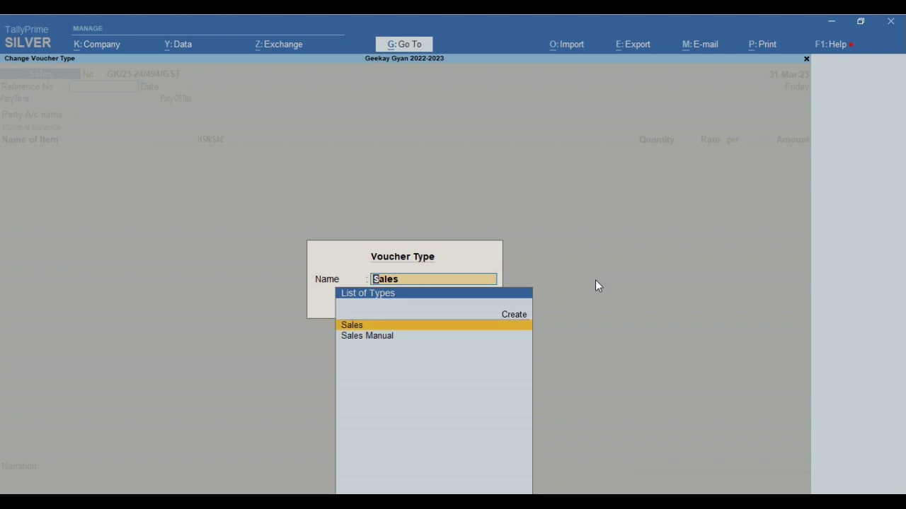
key("Down")
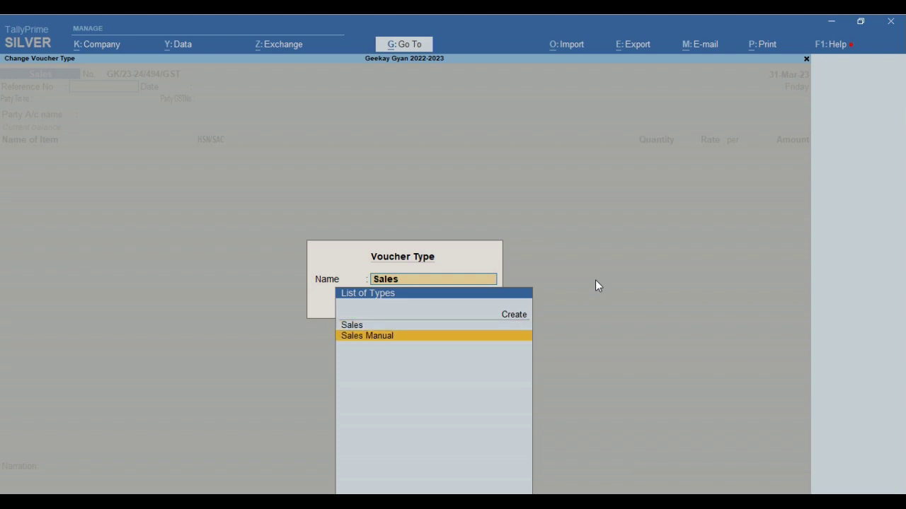
key("Up")
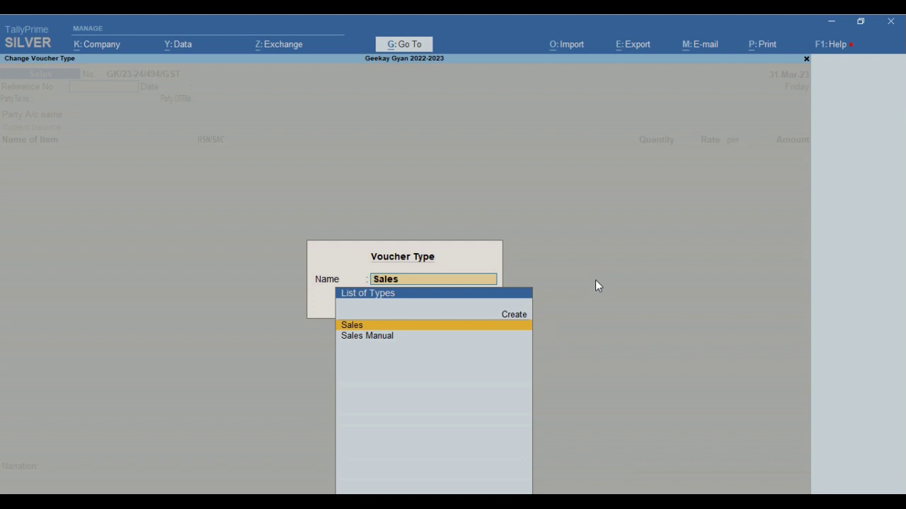
key("Down")
key("Return")
key("BackSpace")
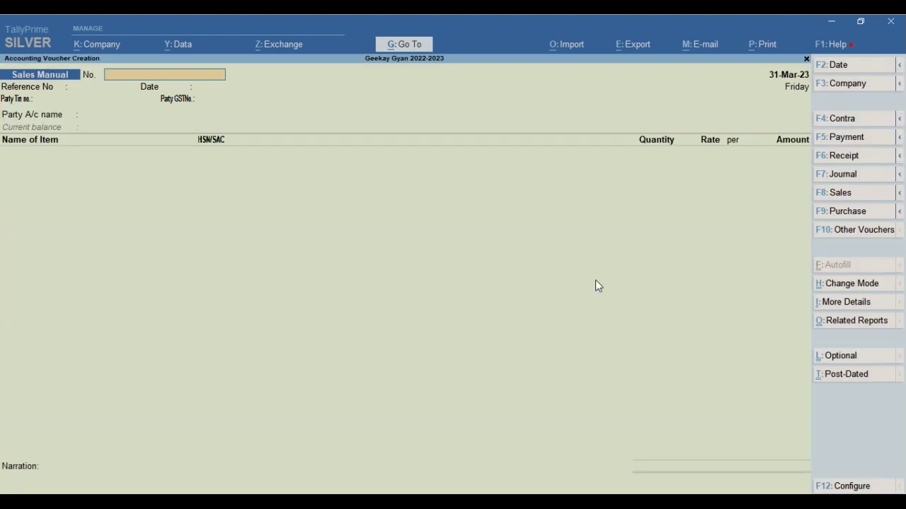
Step: Try entering manual voucher numbers such as 493 and 495 in the Sales Manual voucher
type("493")
key("Return")
key("BackSpace")
key("BackSpace")
type("4")
key("Return")
key("BackSpace")
key("BackSpace")
type("3")
key("Return")
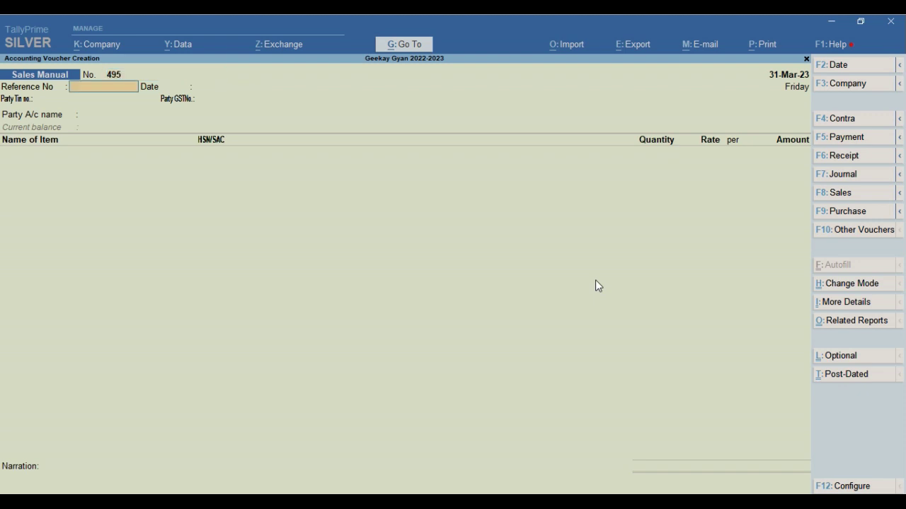
Step: Try 483 as the manual voucher number, going back to the number for another entry
key("BackSpace")
key("BackSpace")
key("BackSpace")
type("83")
key("Return")
key("BackSpace")
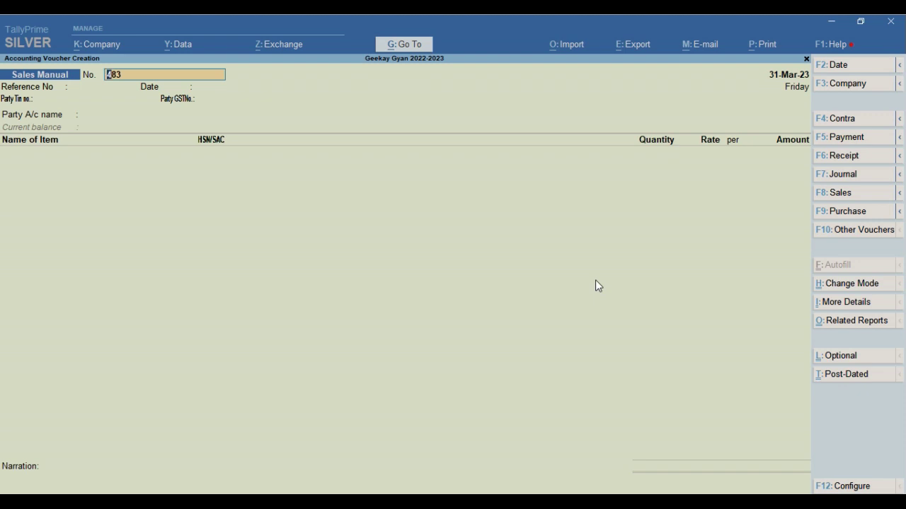
Step: Set both the voucher number and the reference number to 01
type("01")
key("Return")
type("01")
key("Return")
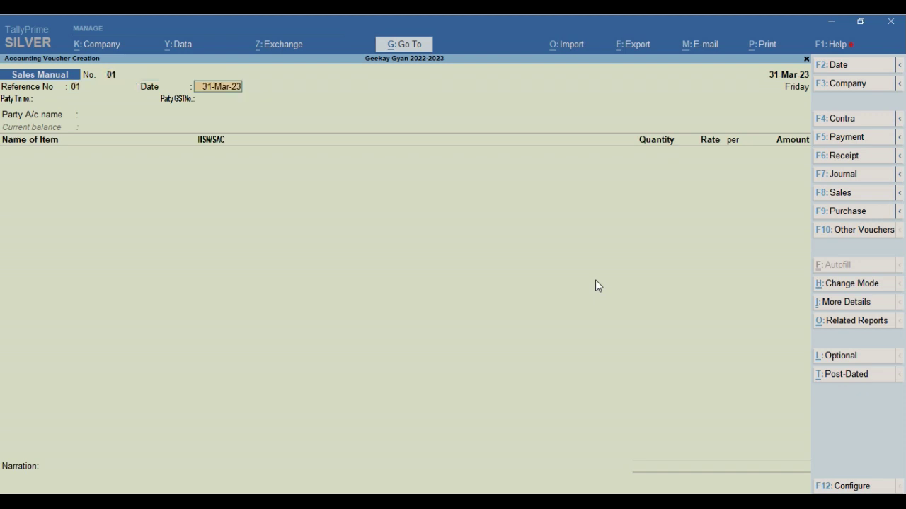
Step: Choose Cash as the party account and add Makka as the item in the Sales Manual voucher
key("Return")
type("c")
key("Down")
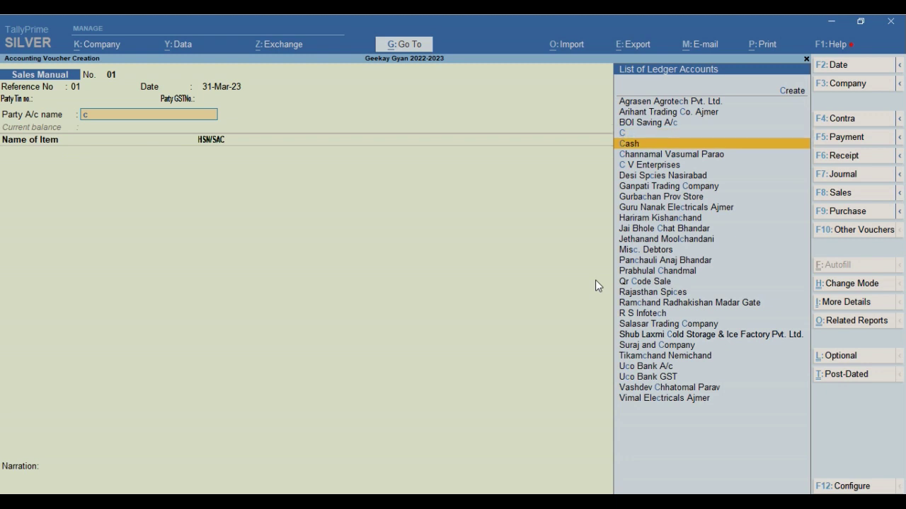
key("Return")
type("ma")
key("Return")
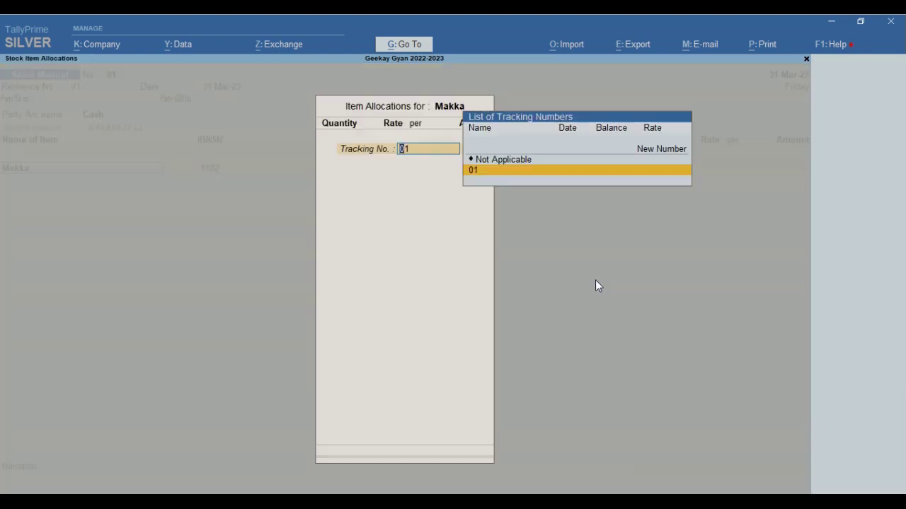
Step: Allocate 10 kg of Makka at a rate of 38 with tracking number Not Applicable, and save the voucher
key("Up")
key("Return")
type("10")
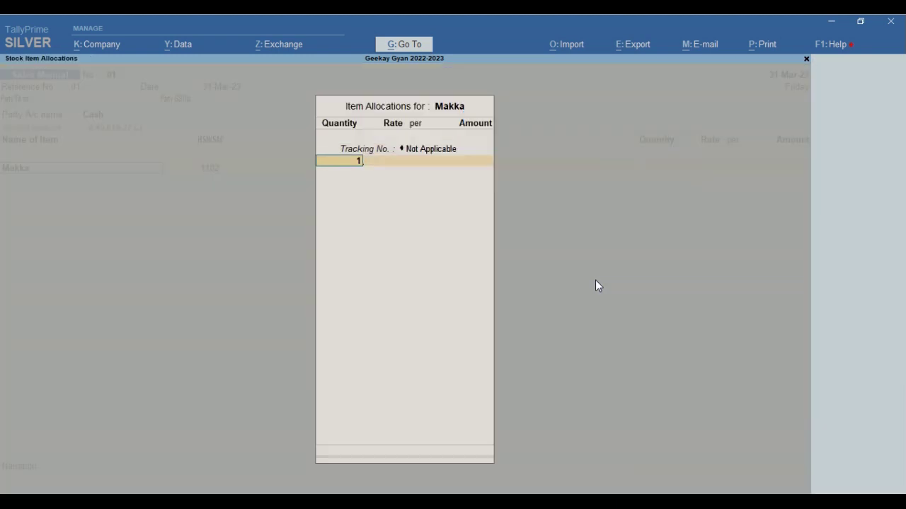
key("Return")
type("38")
key("Return")
key("Return")
key("Return")
key("Return")
key("Return")
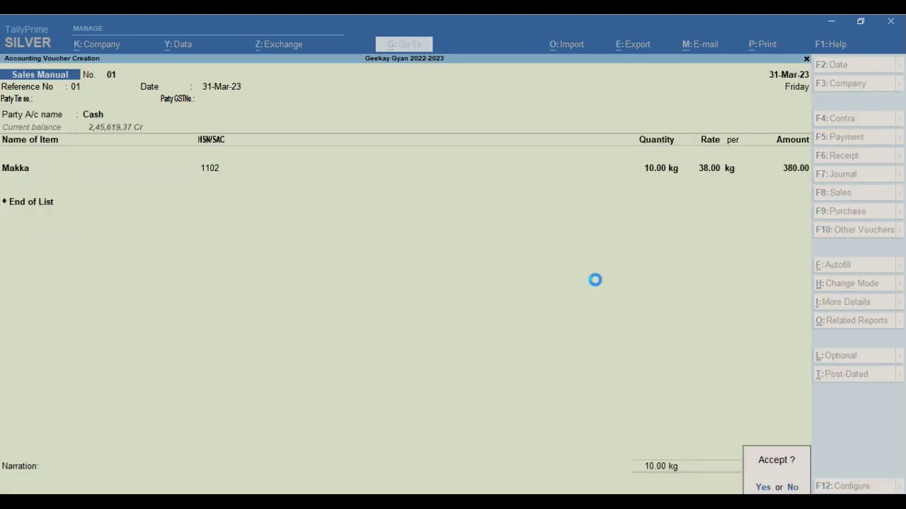
Step: Try 01 again as the number of the next Sales Manual voucher, and use 02 instead
type("01")
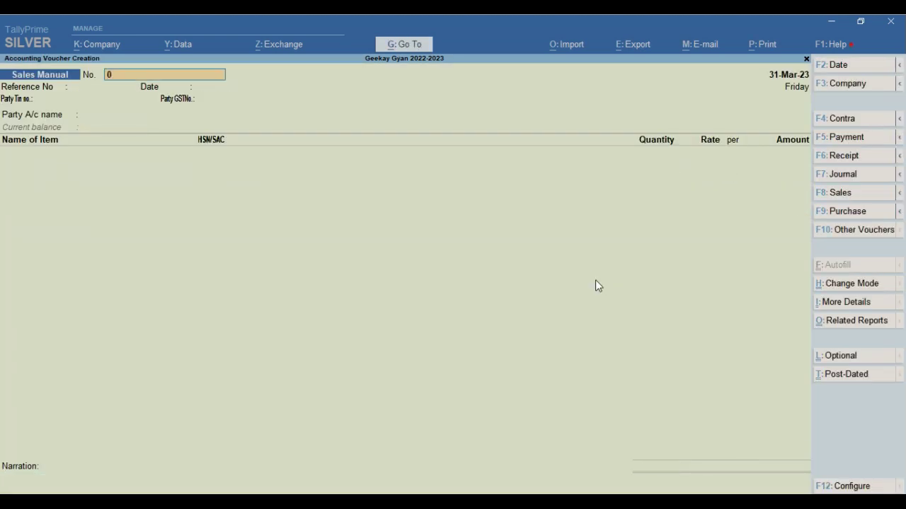
key("Return")
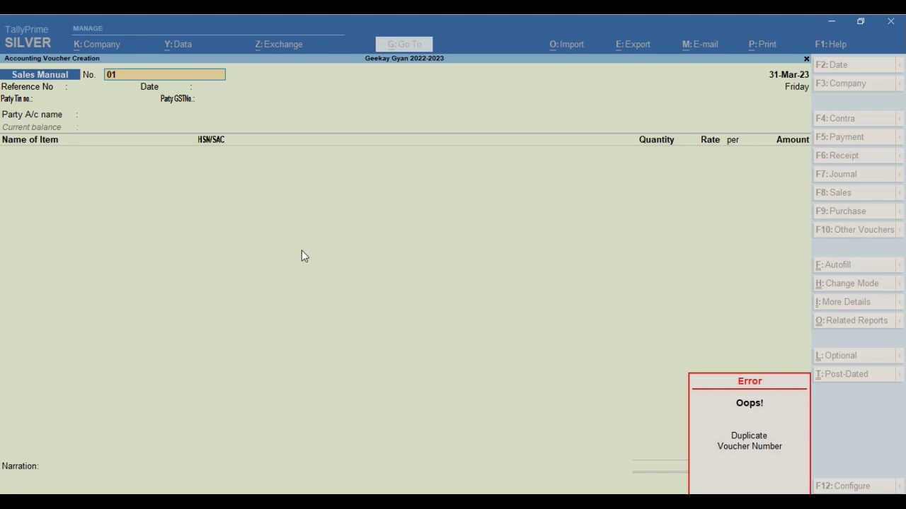
key("Return")
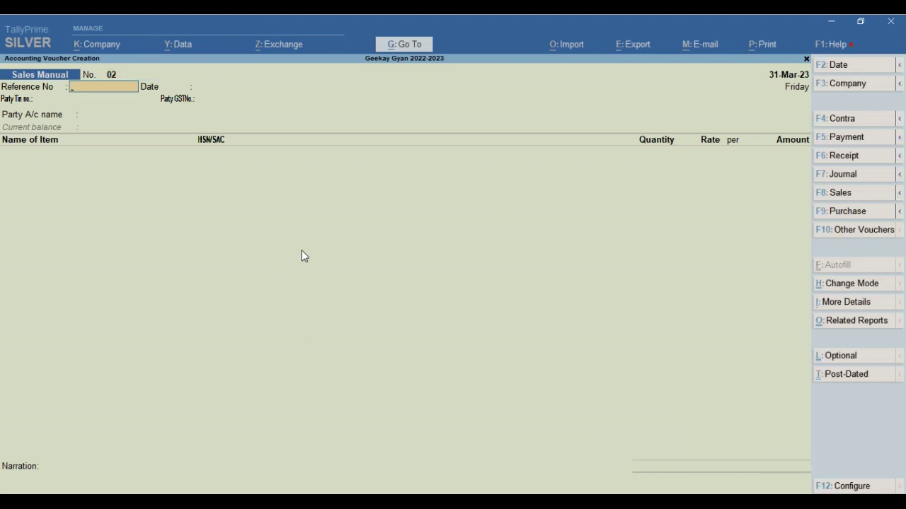
Step: Switch the blank voucher from Sales Manual to the Sales voucher type
key("F8")
key("Up")
key("Return")
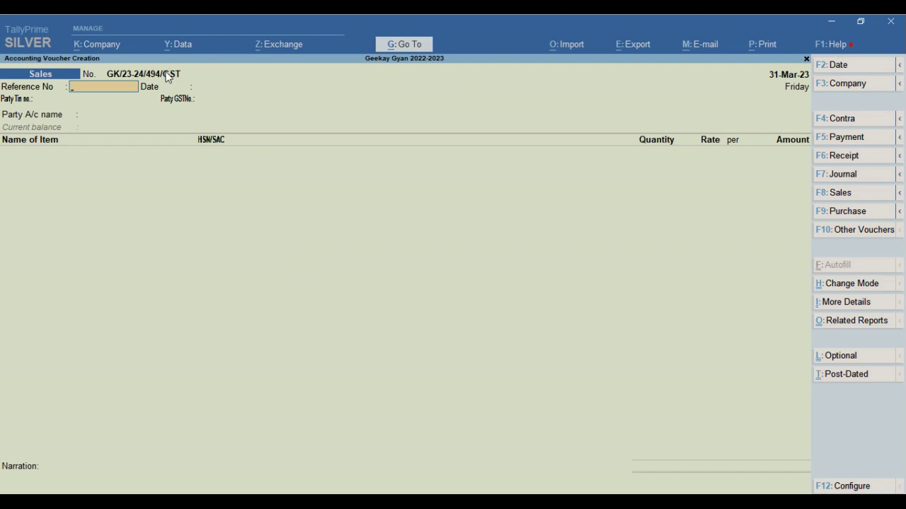
key("F8")
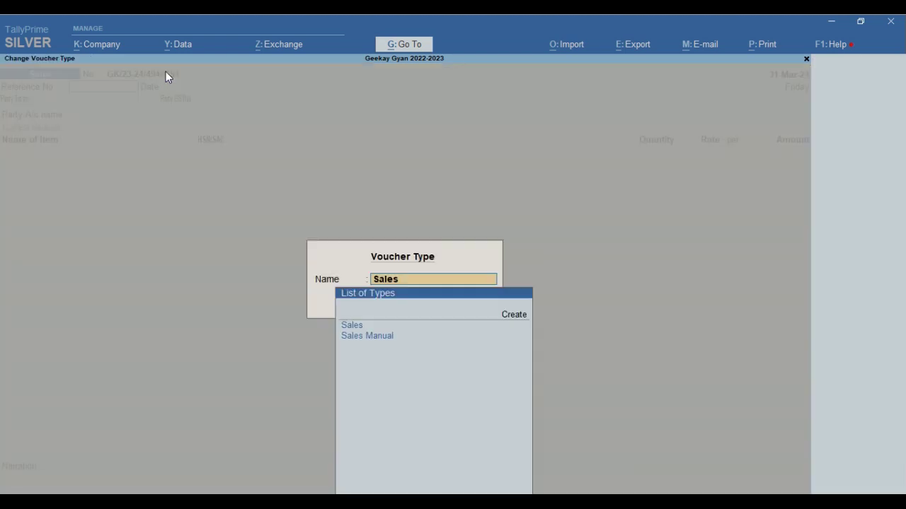
key("Return")
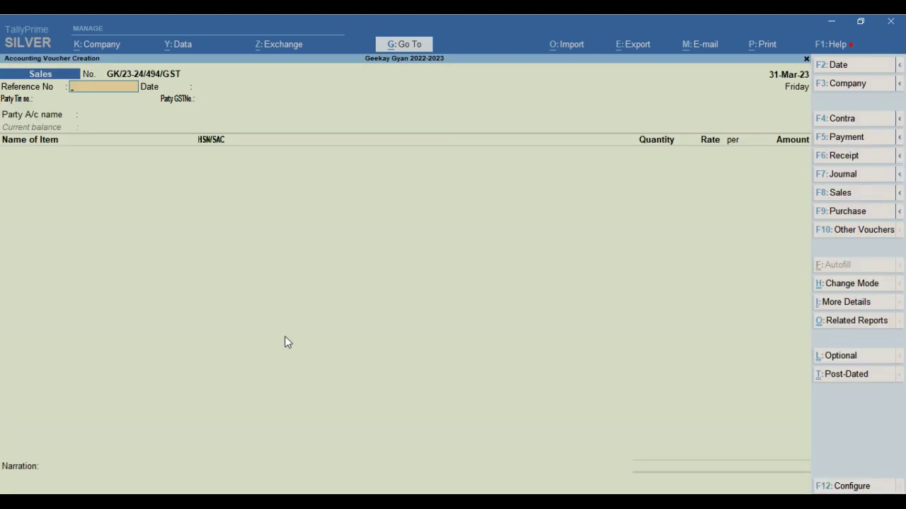
Step: Open the Sales voucher type for alteration and enable advanced configuration for its Automatic numbering
key("F8")
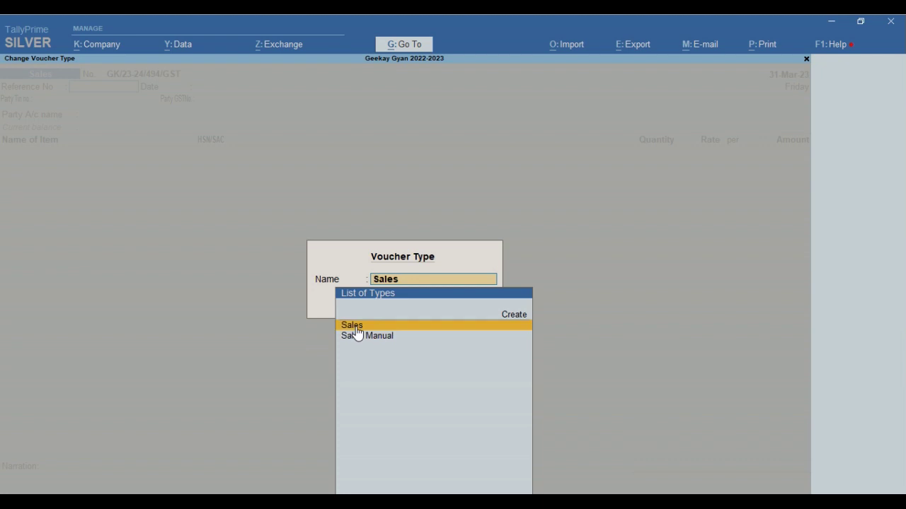
key("ctrl+Return")
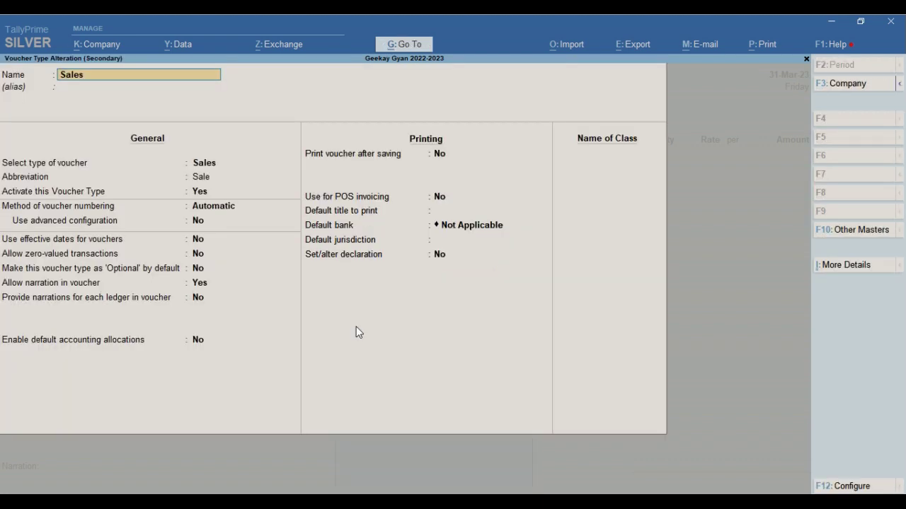
key("Escape")
key("y")
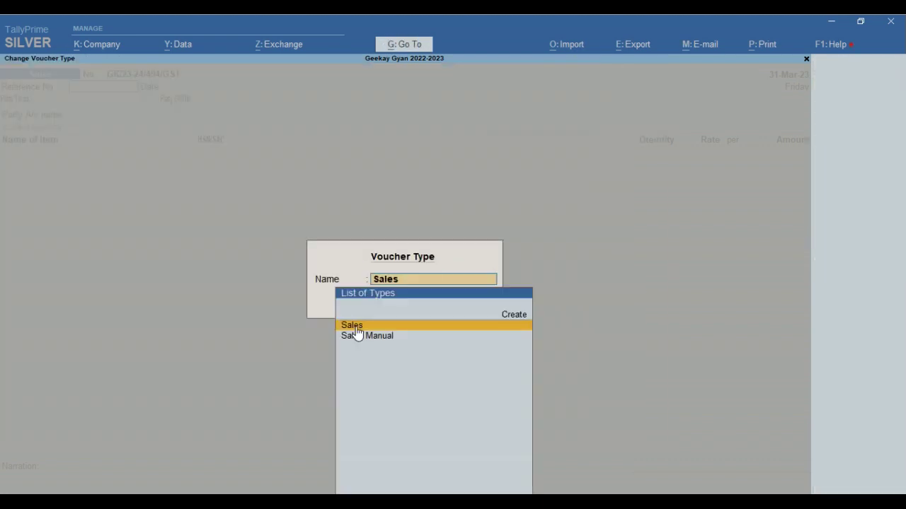
key("ctrl+Return")
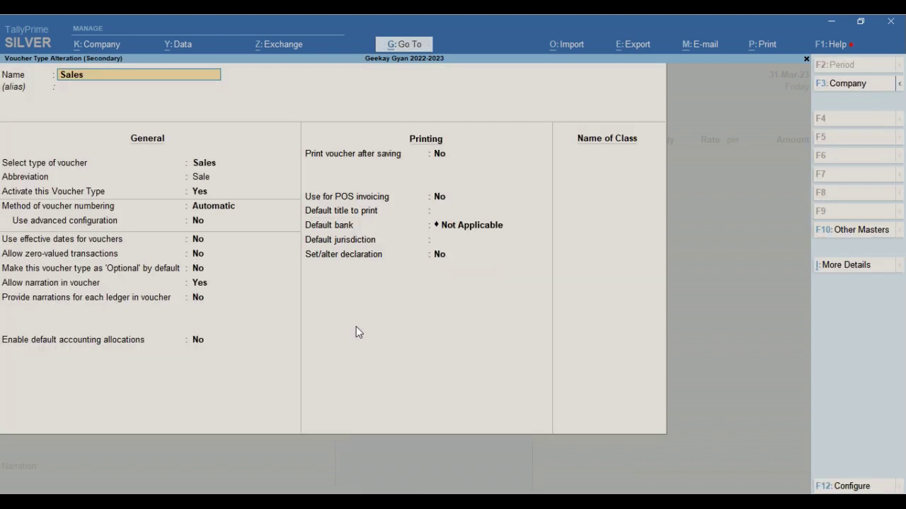
key("Return")
key("Return")
key("Return")
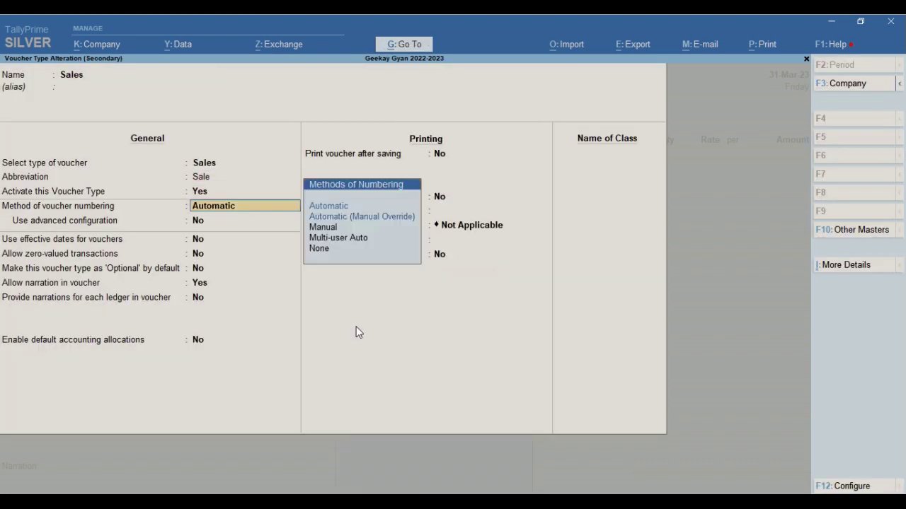
key("Return")
key("y")
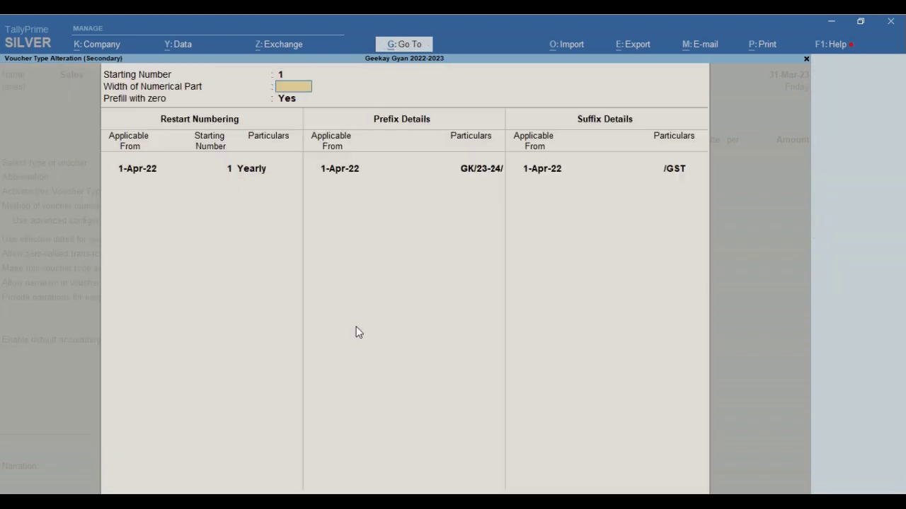
Step: Try replacing GST with shop and SHOP in the suffix details of the Sales numbering, clearing each attempt
key("Return")
key("Return")
key("Return")
key("Return")
key("Return")
key("Return")
key("Return")
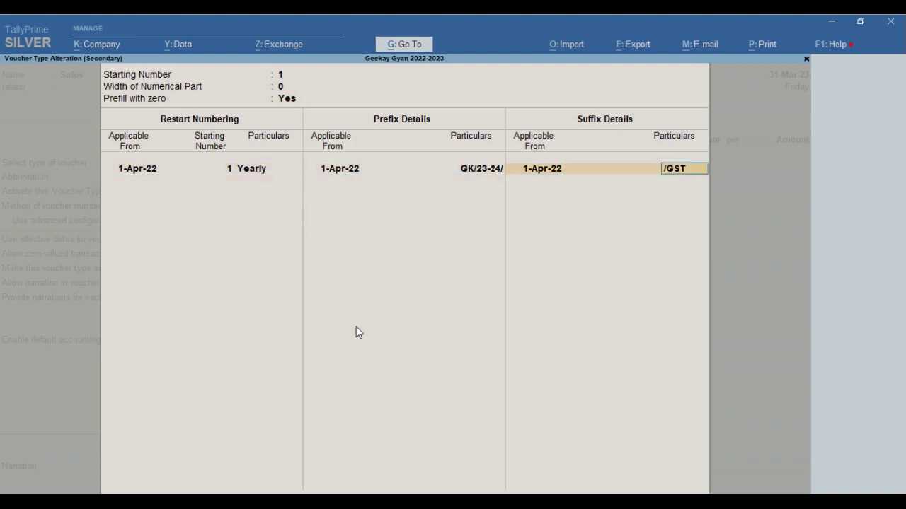
key("BackSpace")
key("BackSpace")
key("BackSpace")
type("shop")
key("BackSpace")
key("BackSpace")
key("BackSpace")
key("BackSpace")
type("SHOP")
key("BackSpace")
key("BackSpace")
key("BackSpace")
key("BackSpace")
key("Return")
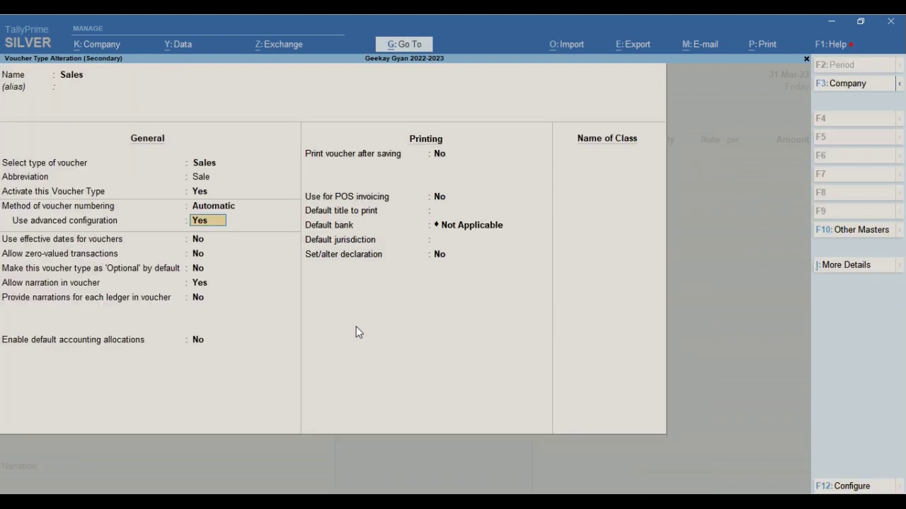
Step: Save the Sales voucher type and return to the party account of the Sales voucher
key("ctrl+a")
left_click(356, 327)
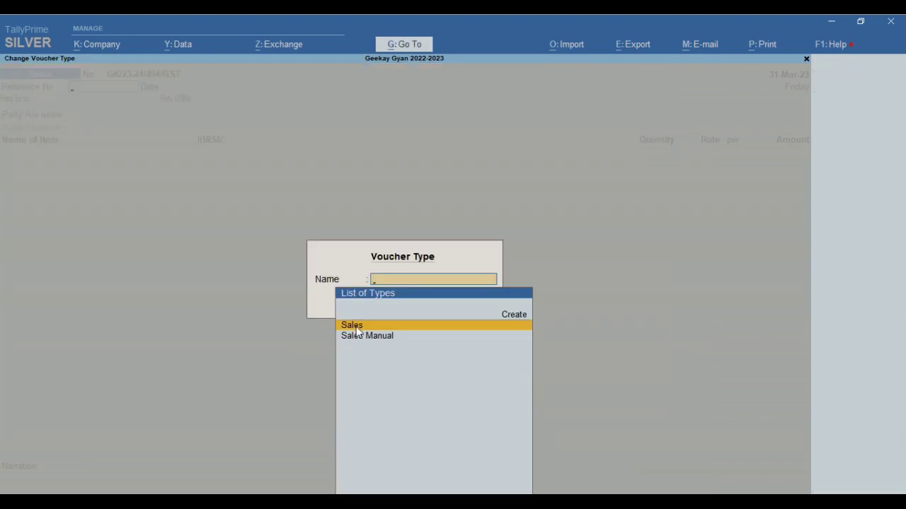
key("Return")
key("Return")
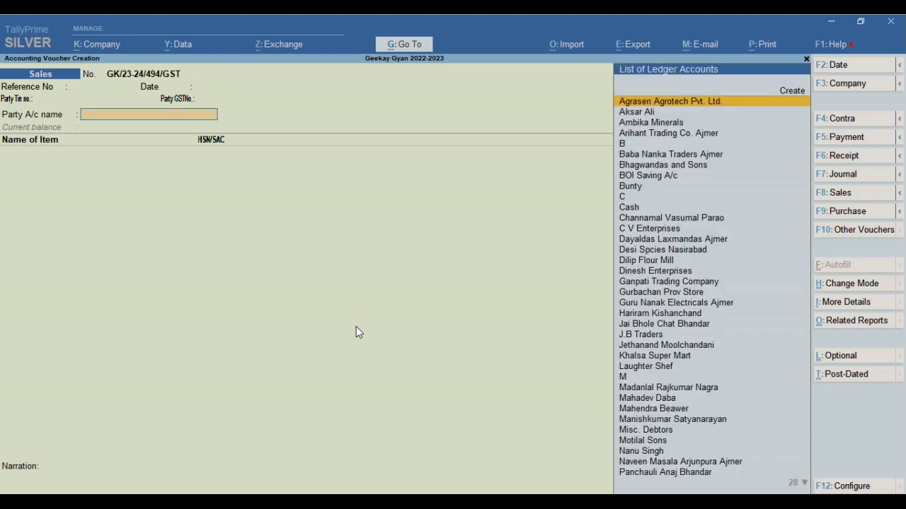
type("CAS")
key("Return")
key("BackSpace")
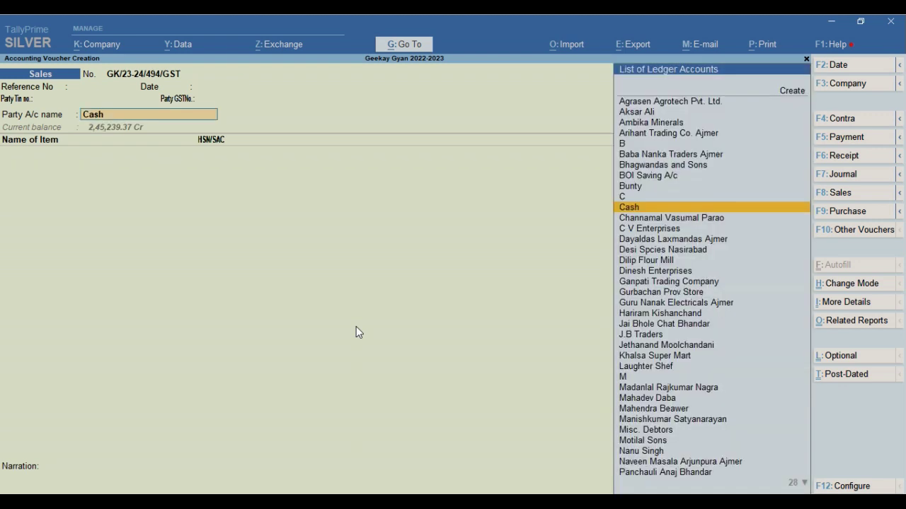
key("alt+c")
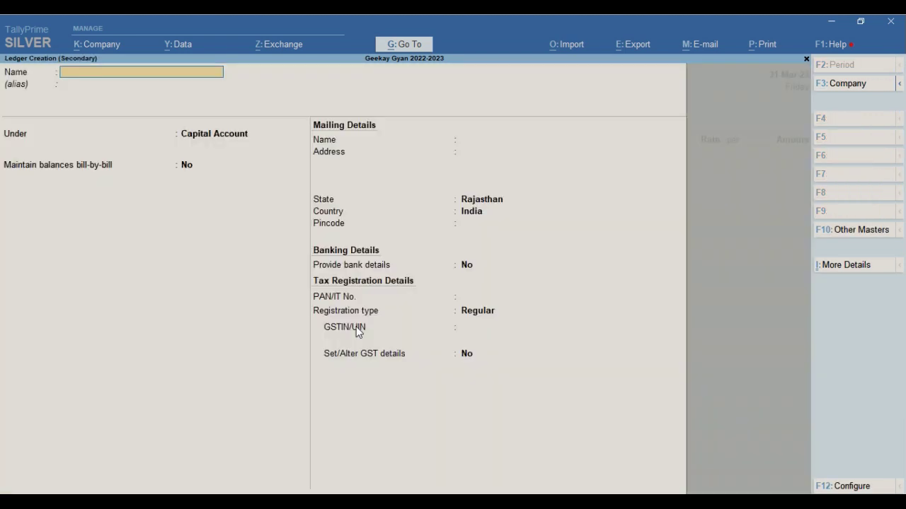
key("Escape")
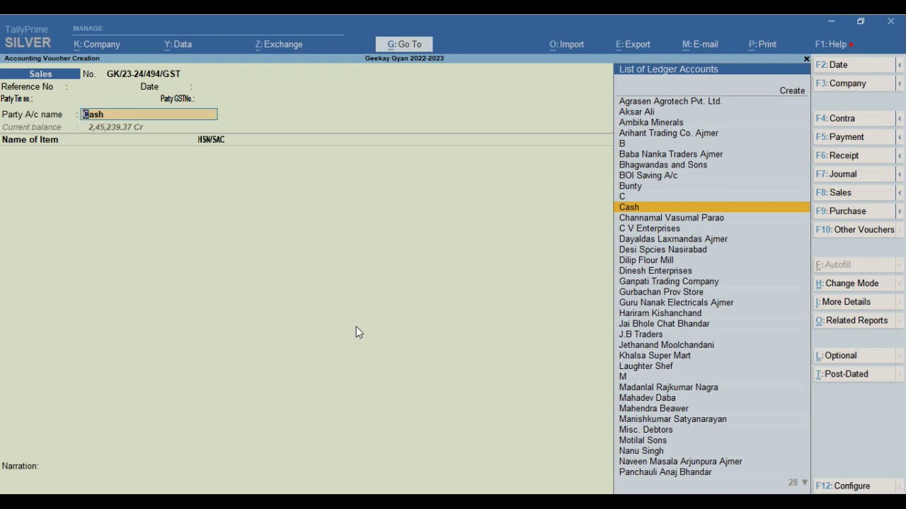
key("Return")
key("BackSpace")
type("CAS")
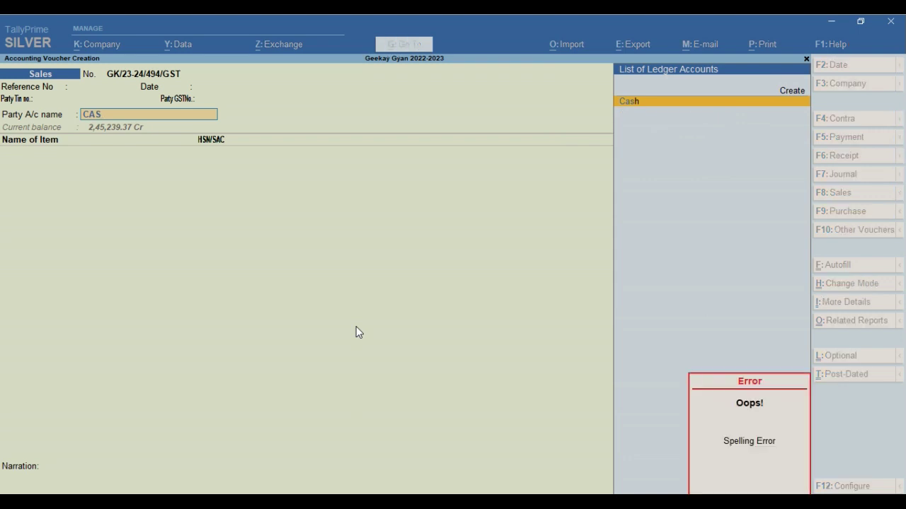
key("Return")
key("BackSpace")
Step: Create a new party ledger named XYZ PV.T LTD. under the Sundry Debtors group
key("alt+c")
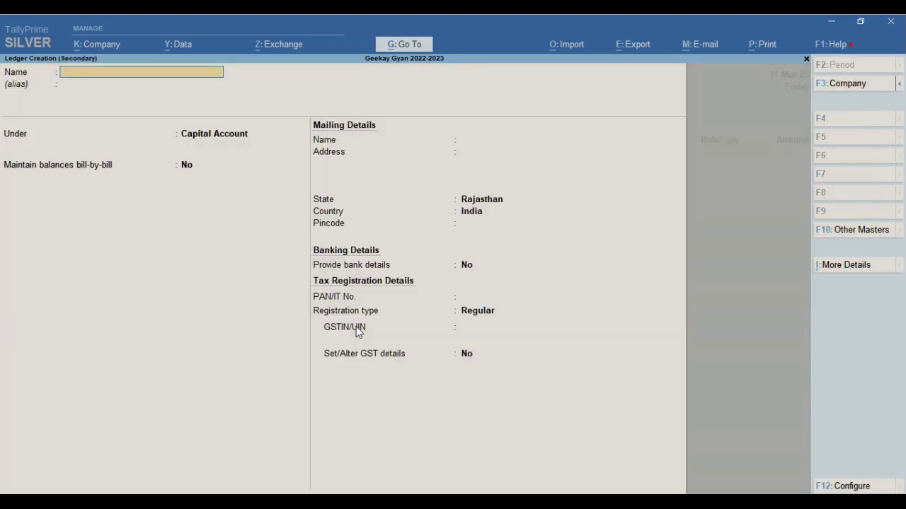
type("XYZ PV.T LTD.")
key("Return")
type("sund")
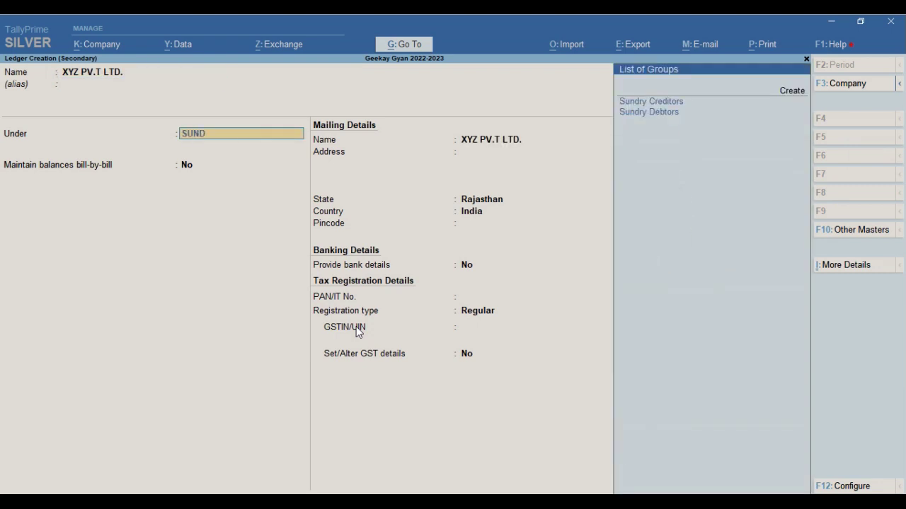
key("Down")
key("Return")
Step: Keep the new ledger's default mailing, banking and tax details with registration type Regular, and save it as the voucher's party
key("Return")
key("Return")
key("Return")
key("Return")
key("Return")
key("Return")
key("Return")
key("Return")
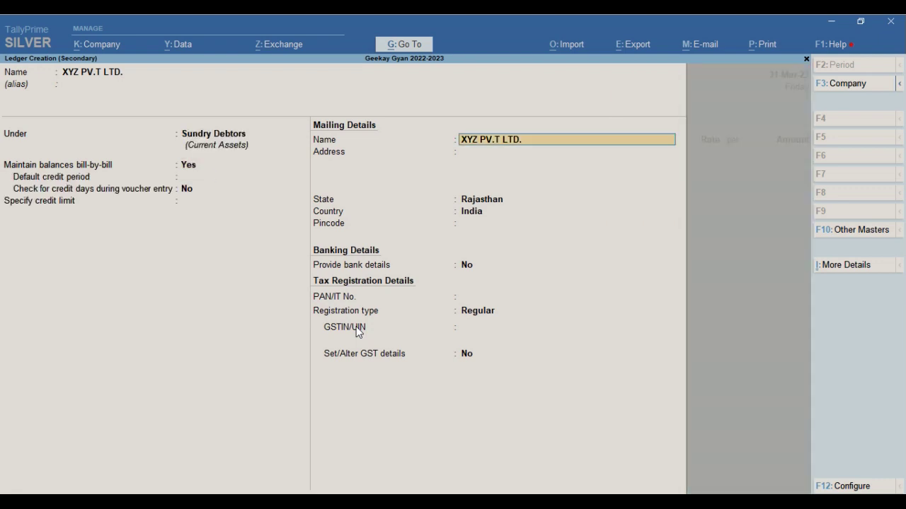
key("Return")
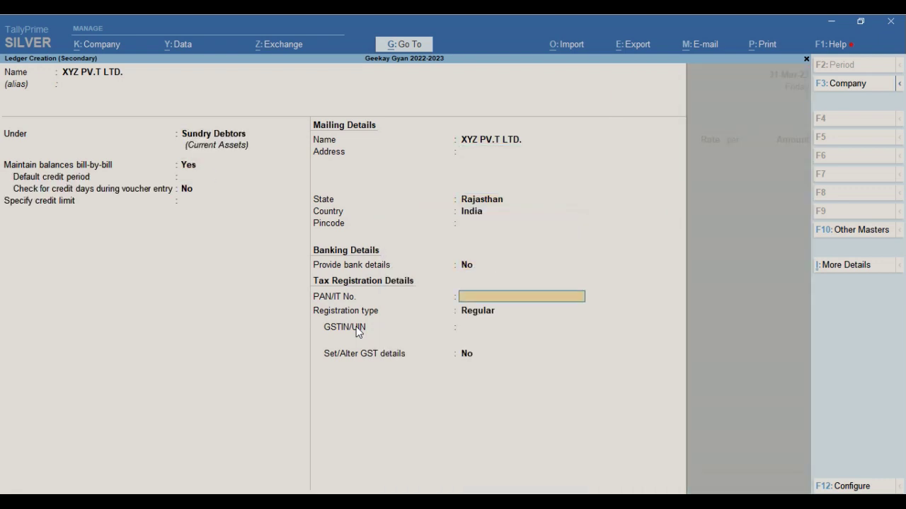
key("Return")
key("Return")
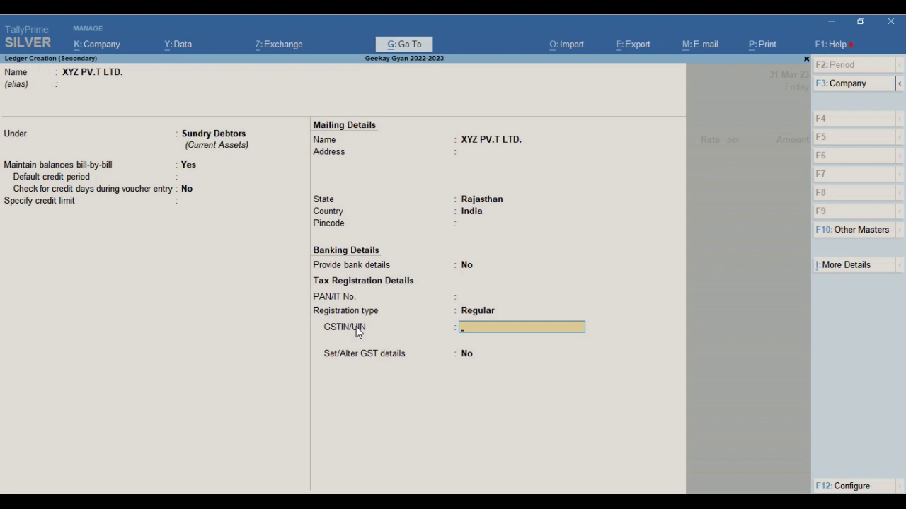
key("ctrl+a")
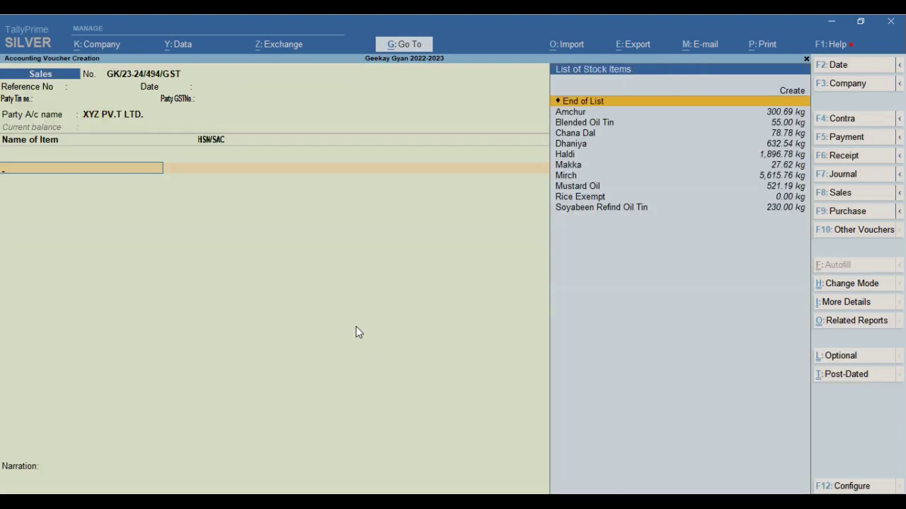
Step: Try adding Amchur as the voucher's item, and abandon the voucher to return to the Gateway of Tally
key("Down")
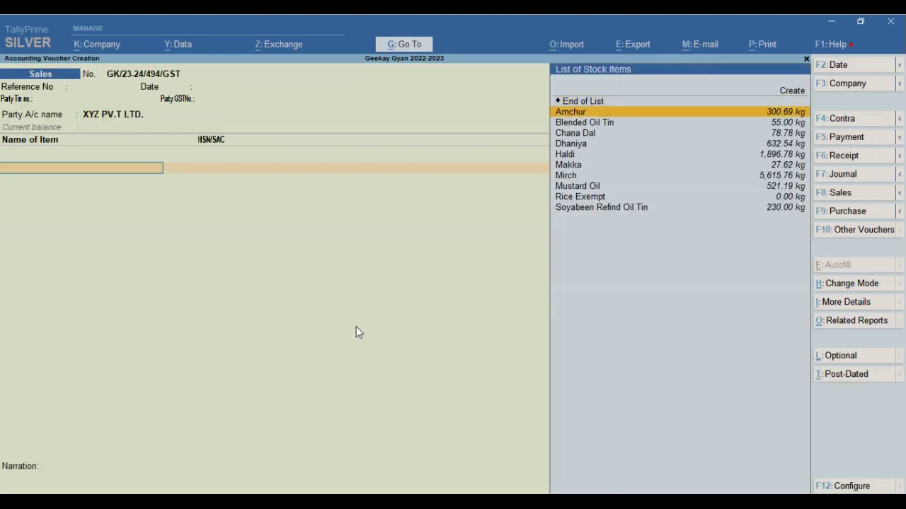
key("Return")
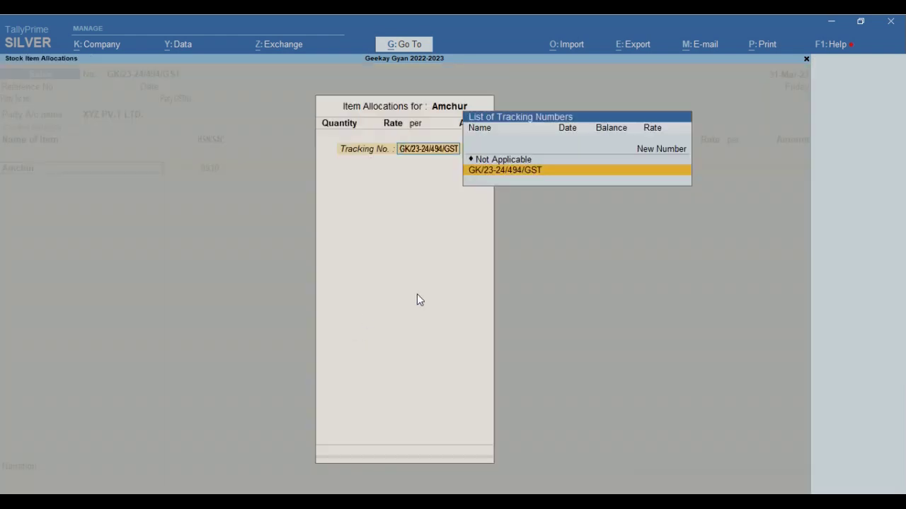
key("Escape")
key("Escape")
key("Escape")
key("Escape")
key("Escape")
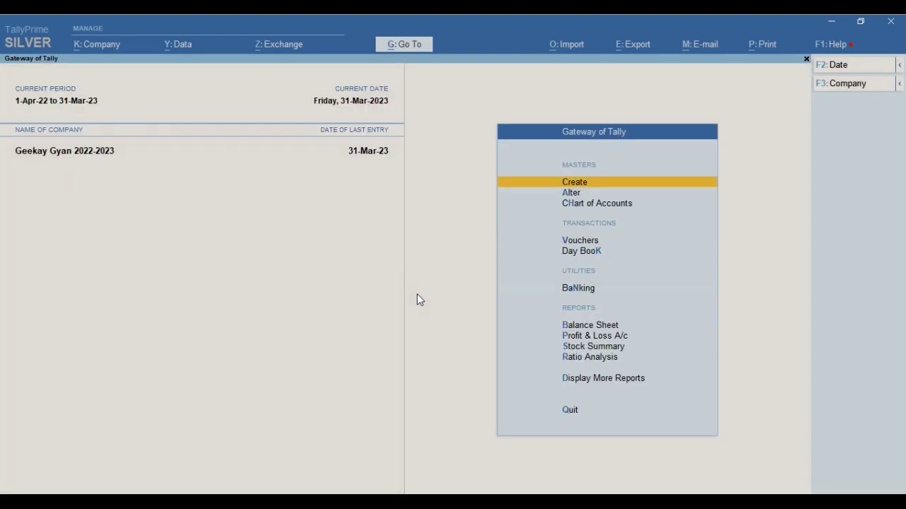
Step: Reopen voucher entry and bring up the list of available voucher types
key("v")
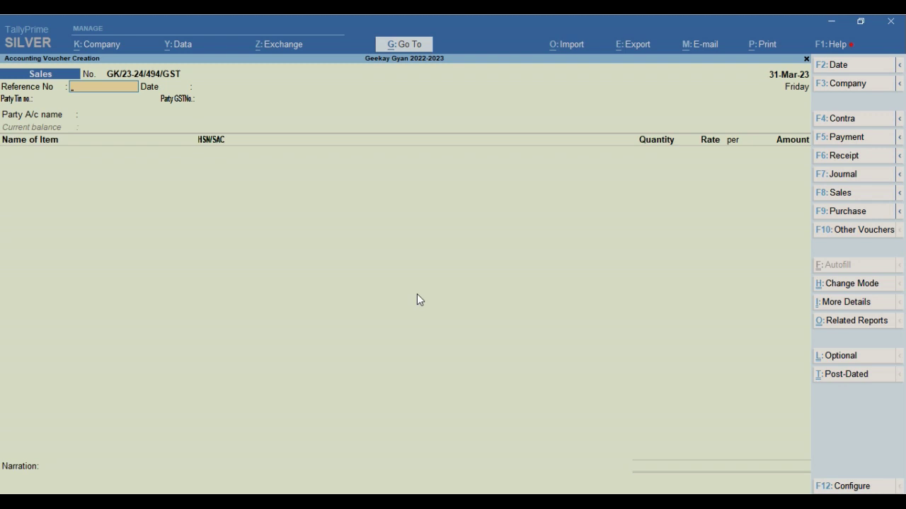
key("F8")
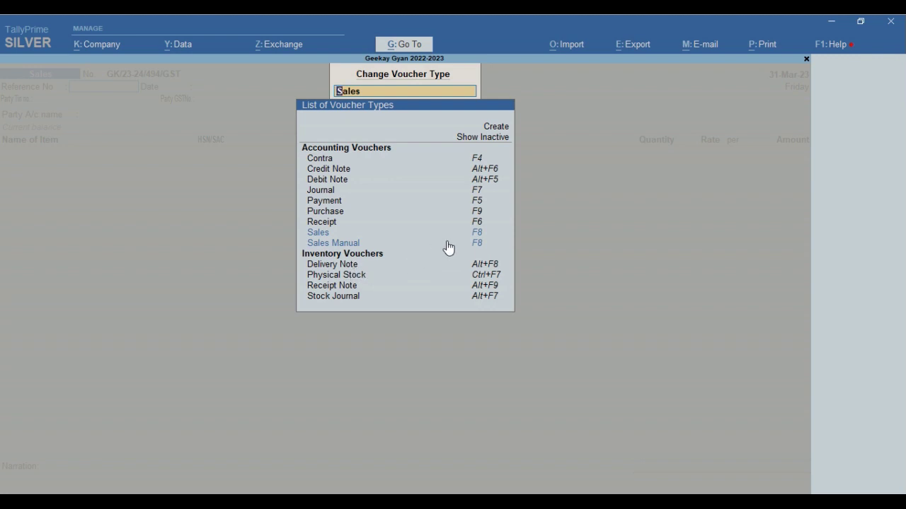
Step: Look through the list of voucher types, and leave voucher entry for the Gateway of Tally
key("Up")
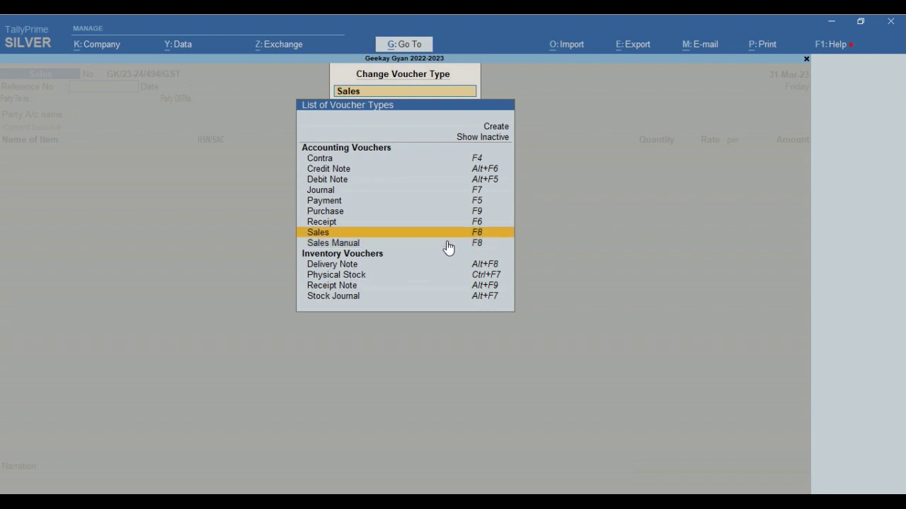
key("Up")
key("Up")
key("Up")
key("Up")
key("Up")
key("Up")
key("Up")
key("Up")
key("Return")
key("Escape")
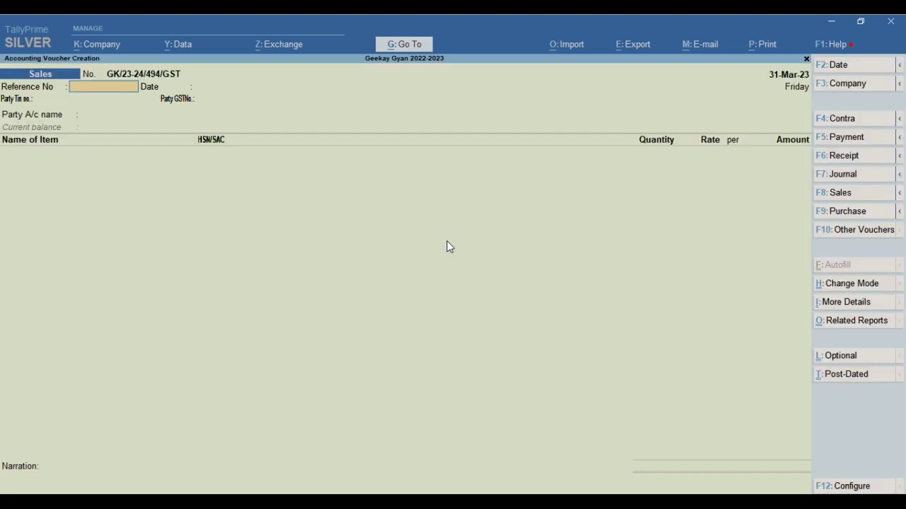
key("Escape")
Step: Open the list of voucher types for master alteration
key("Up")
key("Up")
key("Up")
key("Down")
key("Return")
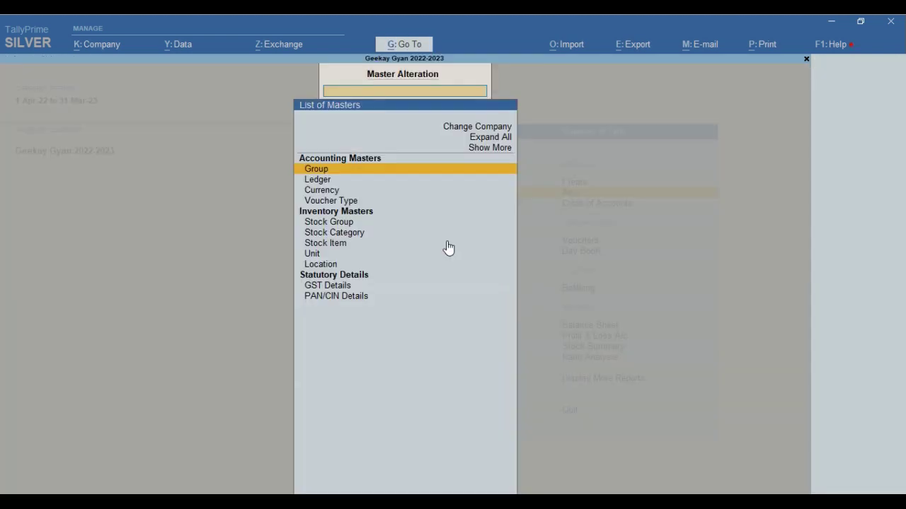
key("Down")
key("Down")
key("Down")
key("Return")
Step: Deactivate the Delivery Note voucher type and save the alteration
key("Down")
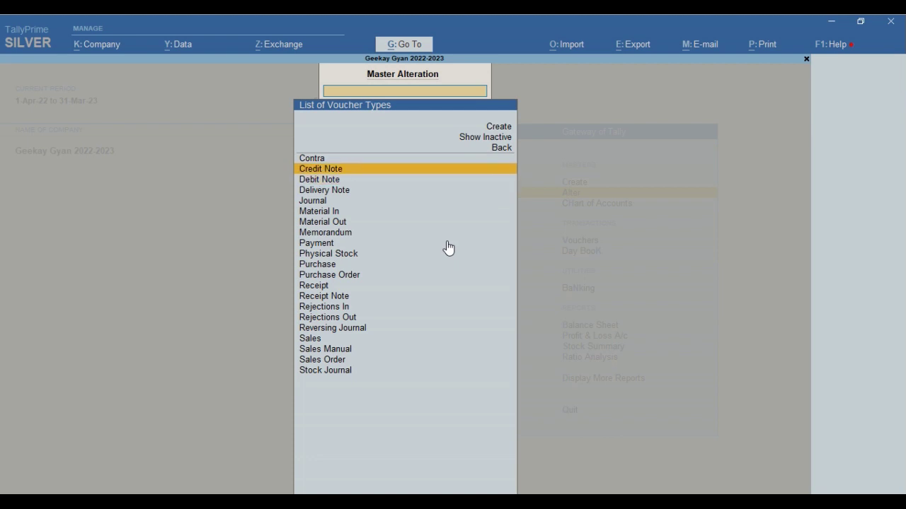
key("Down")
key("Down")
key("Return")
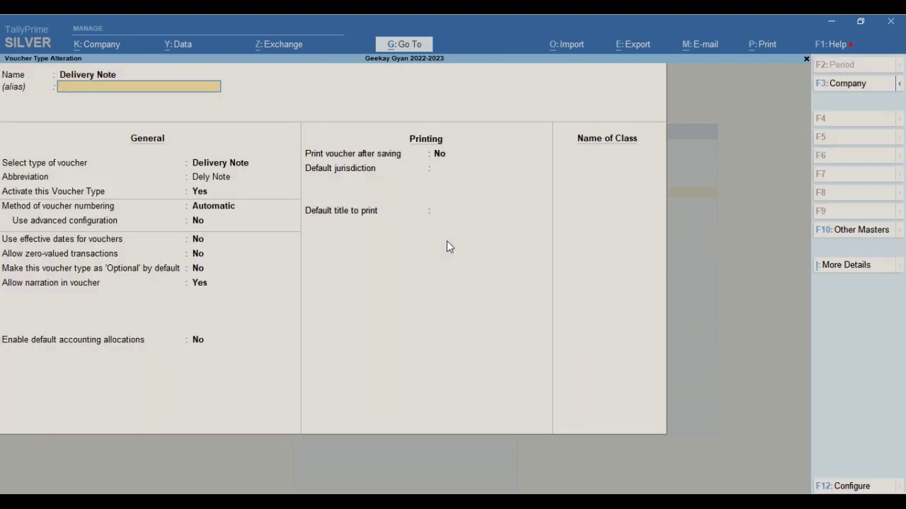
key("Return")
key("Return")
key("Return")
key("n")
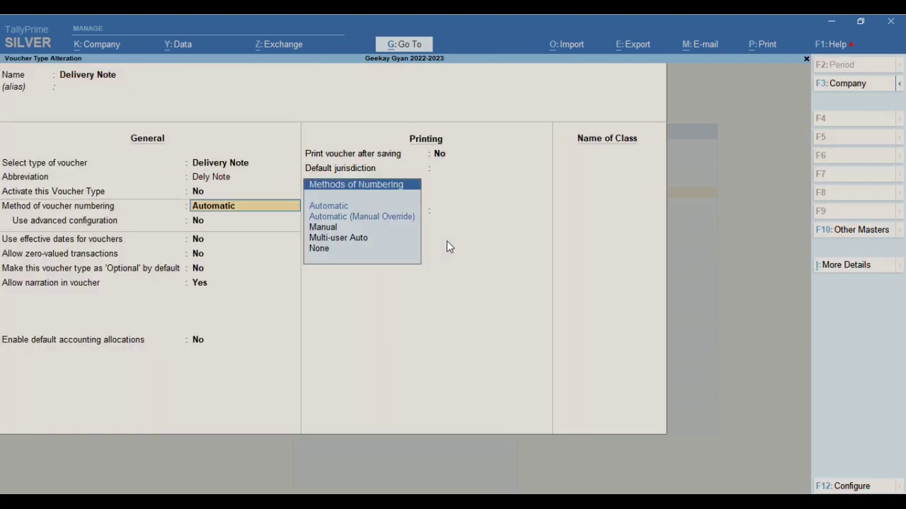
key("ctrl")
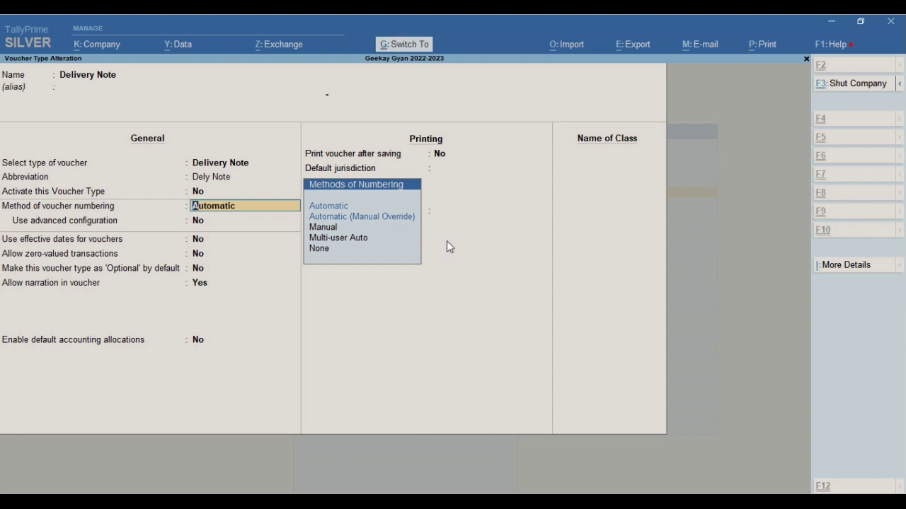
key("ctrl+a")
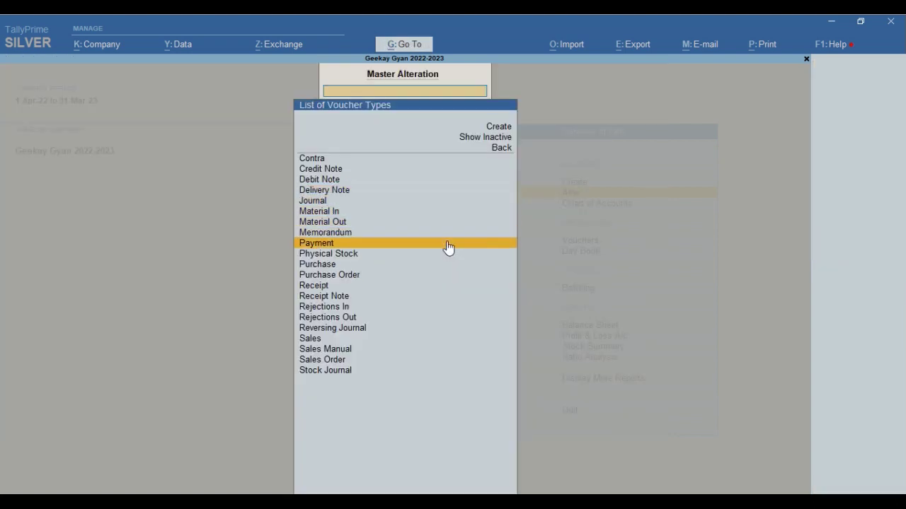
Step: Deactivate the Receipt Note voucher type, save it, and return to the Gateway of Tally
type("REC")
key("Down")
key("Return")
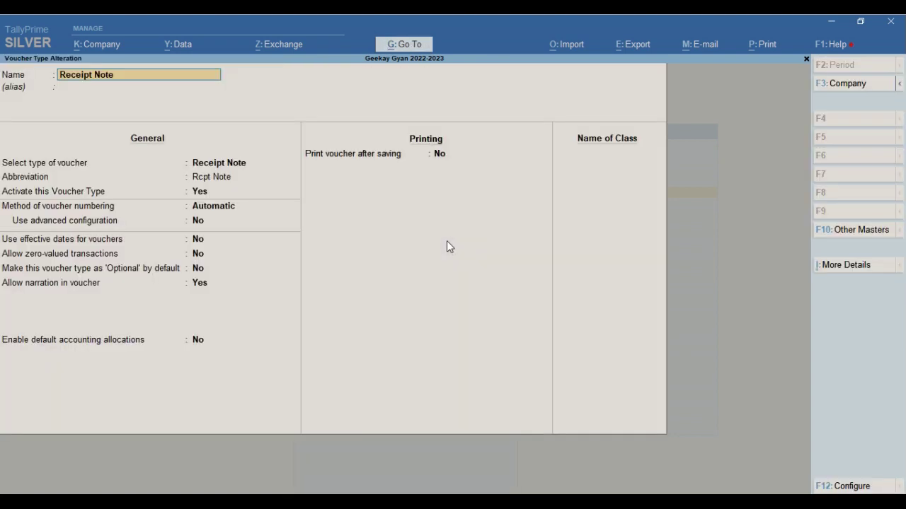
key("Return")
key("Return")
key("Return")
key("Return")
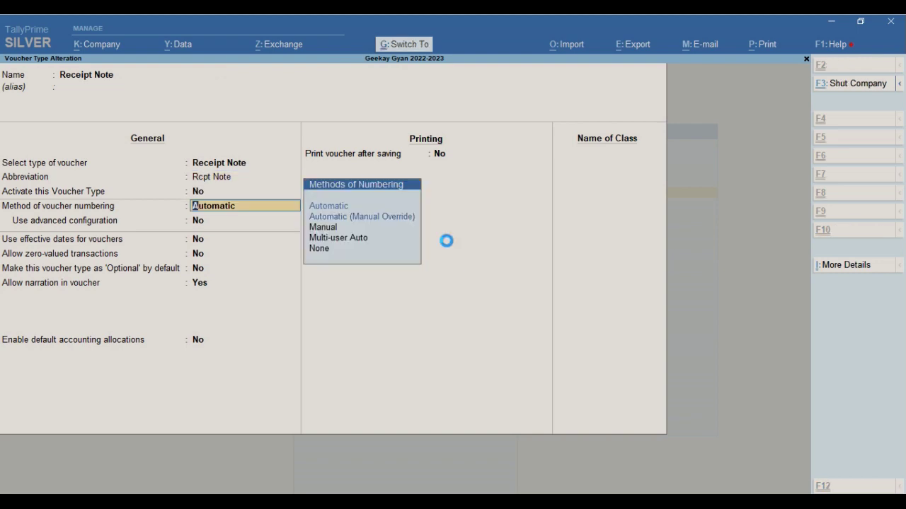
key("ctrl+q")
key("Escape")
Step: Start a Sales voucher with Cash as the party account and Makka as the item
key("v")
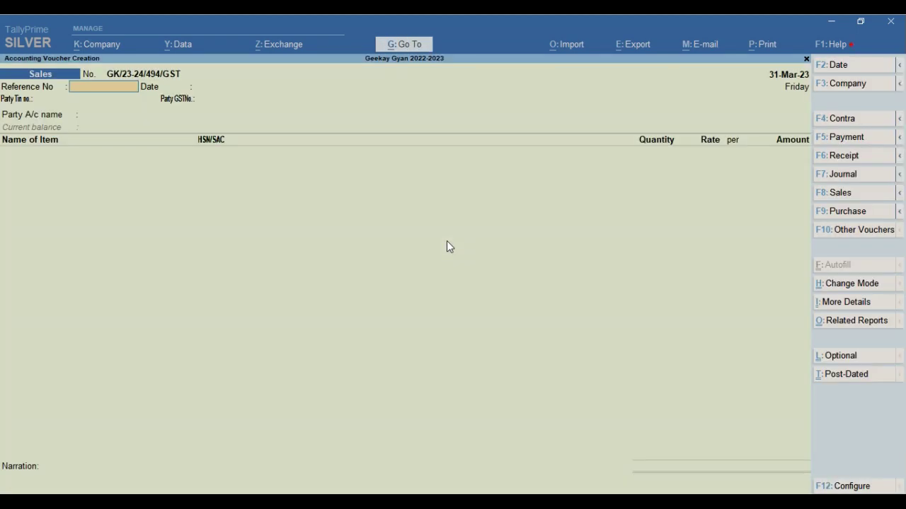
key("Return")
key("Return")
type("c")
key("Return")
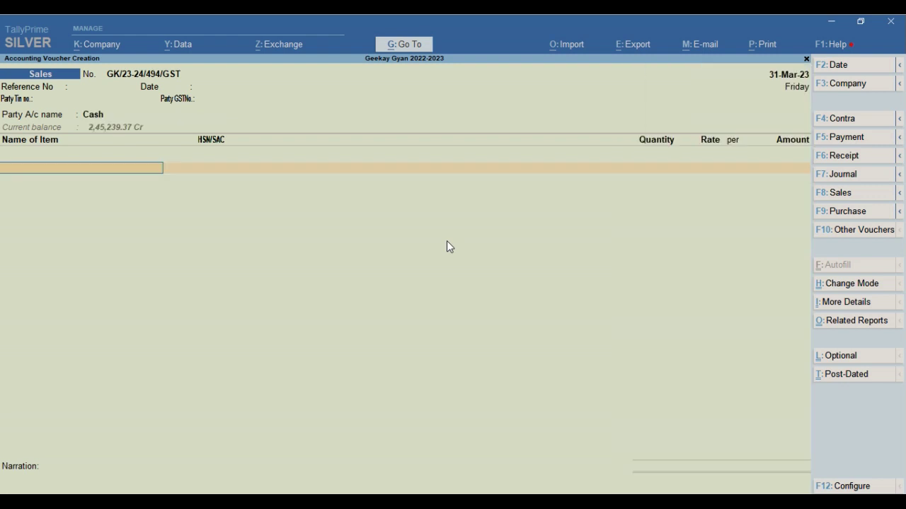
type("MA")
key("Return")
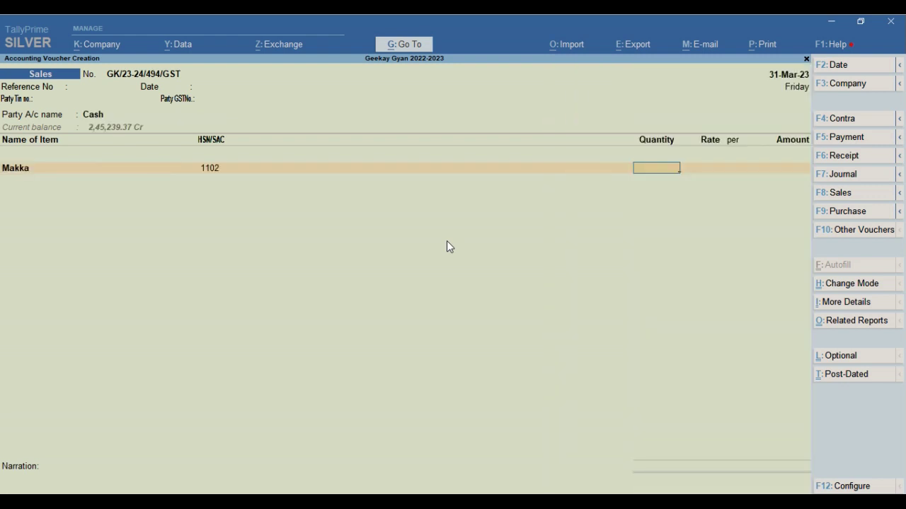
Step: Enter a quantity of 20 kg for Makka, try a rate of 250, and correct the rate to 38
type("20")
key("Return")
type("250")
key("Return")
key("Return")
key("Return")
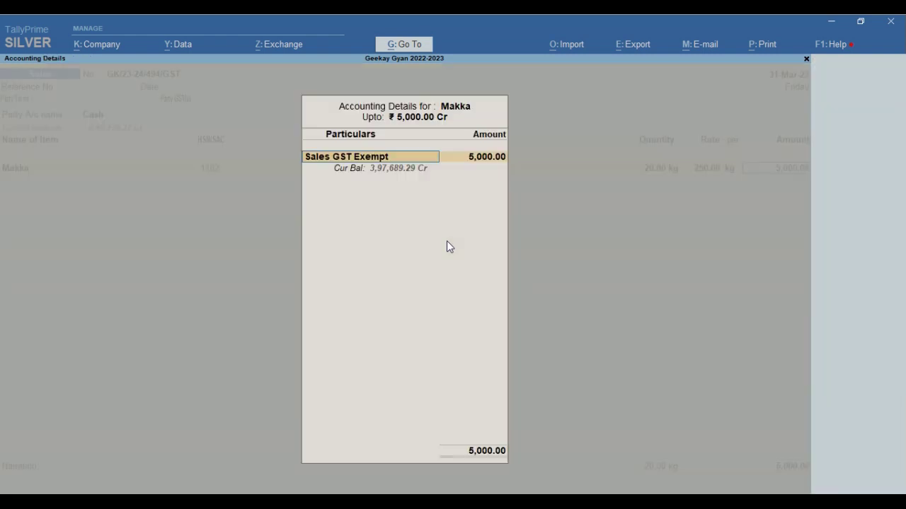
key("Escape")
key("BackSpace")
type("38")
key("Return")
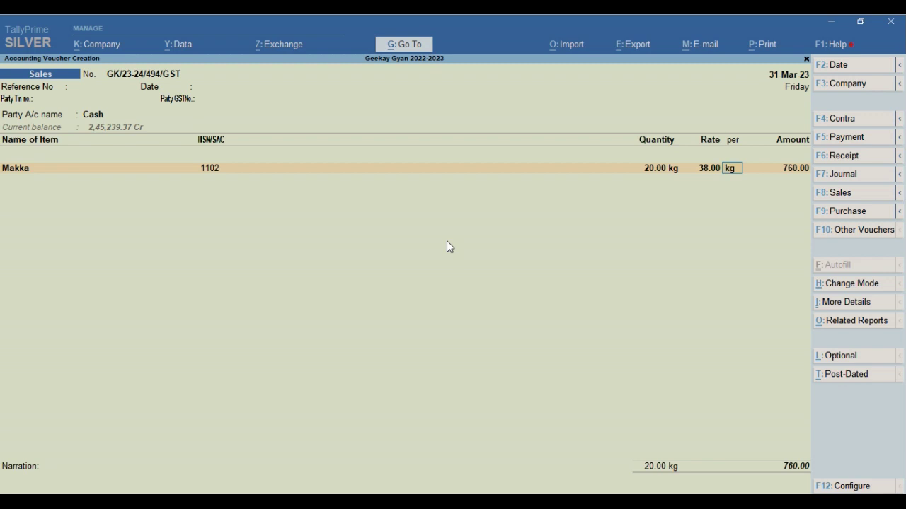
Step: Allocate the Makka sale to Sales GST Exempt and add the SGST ledger to the voucher
key("Return")
key("Return")
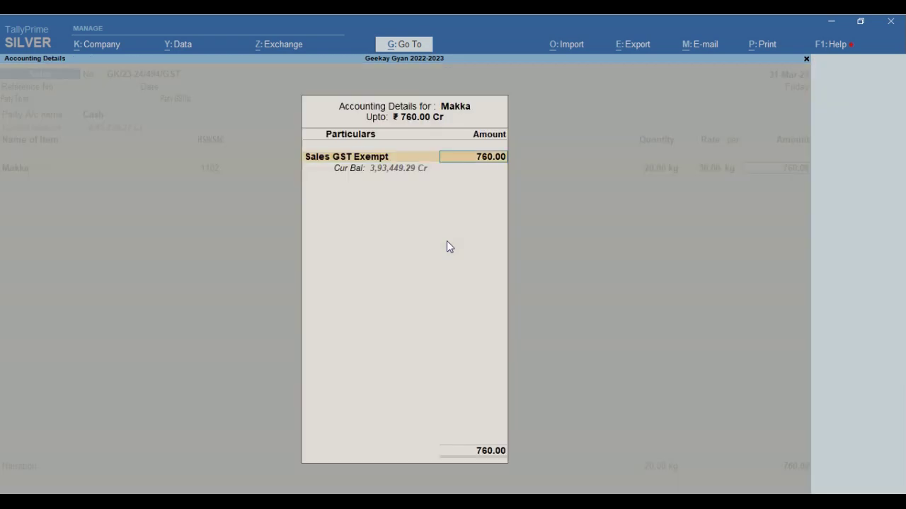
key("Return")
type("sgst")
key("Return")
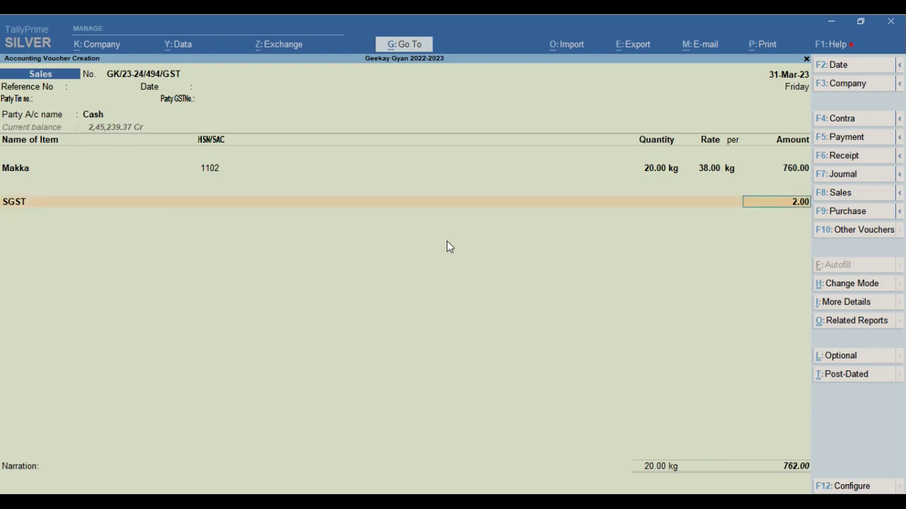
Step: Start creating a stock item from the Makka line, and abandon the voucher to return to the Gateway of Tally
key("BackSpace")
key("BackSpace")
key("BackSpace")
key("BackSpace")
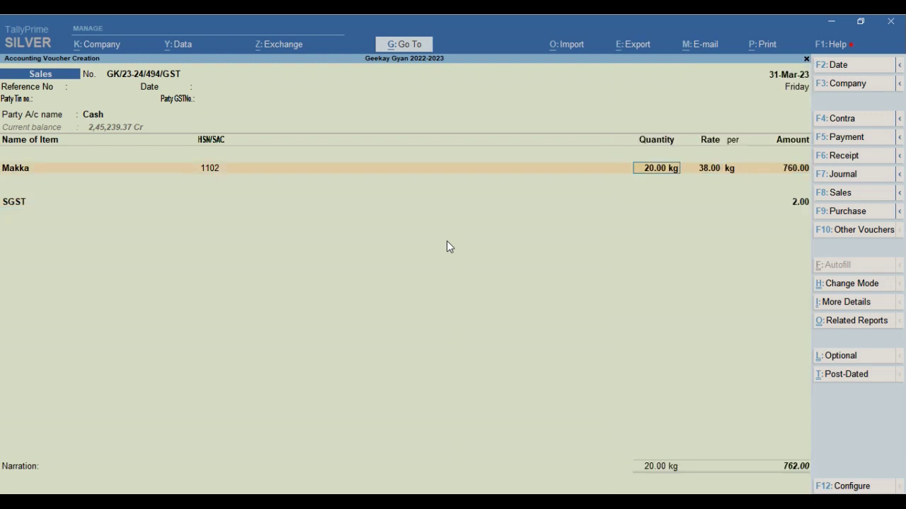
key("BackSpace")
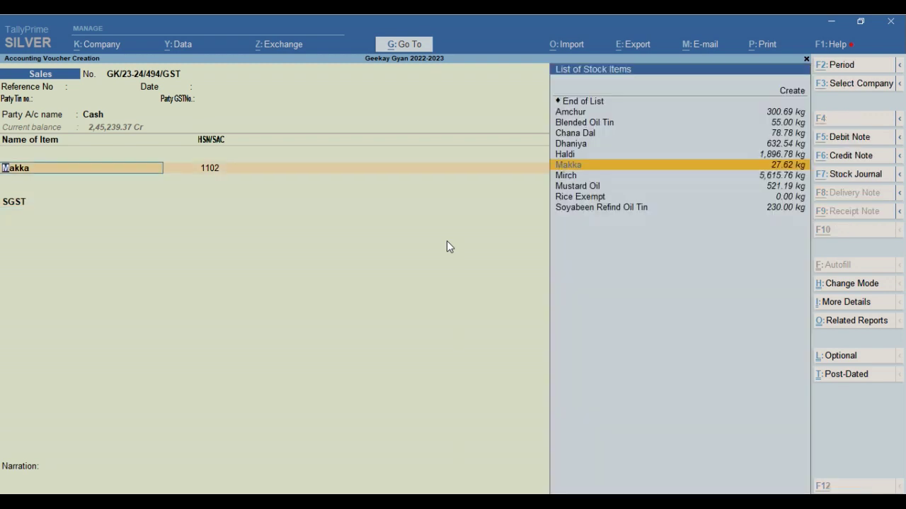
key("alt+c")
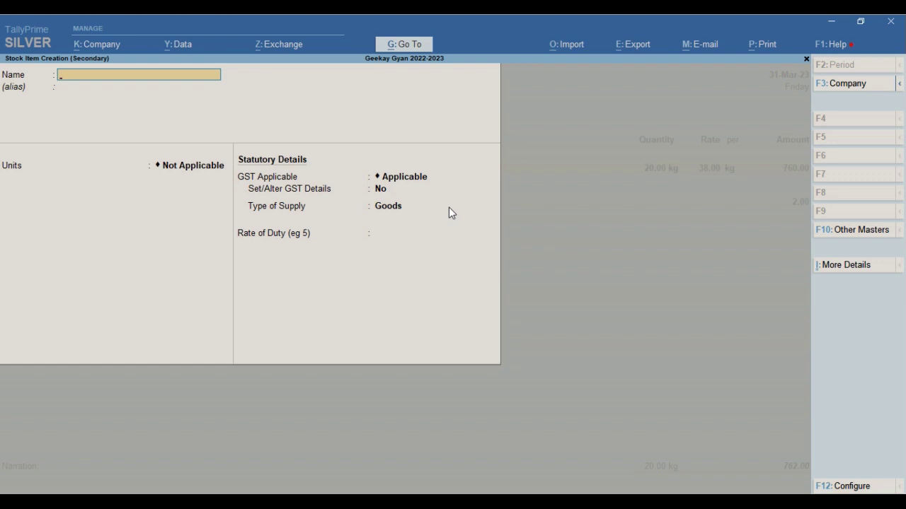
key("Escape")
key("Escape")
key("Up")
key("Up")
key("Up")
key("Escape")
key("Escape")
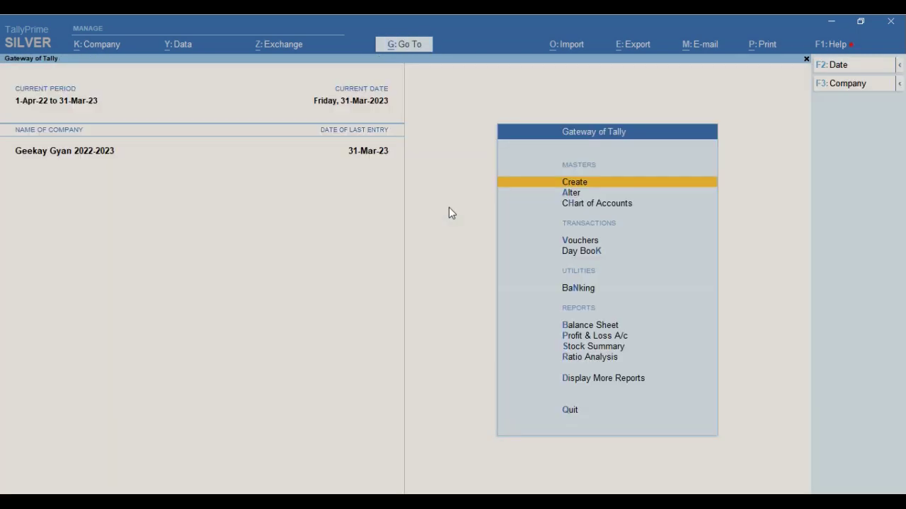
Step: Open the Cash ledger's vouchers and examine the voucher numbers of its March entries
type("dalcash")
key("Return")
key("End")
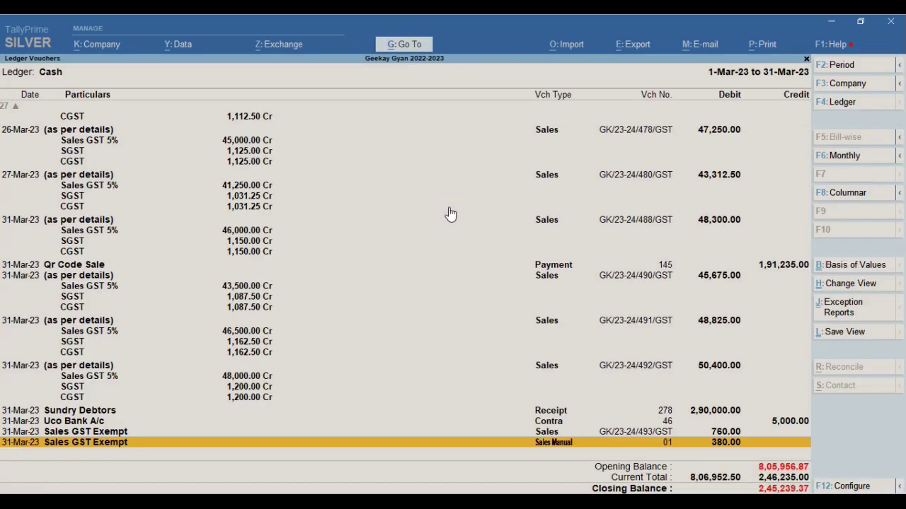
key("Up")
key("Up")
key("Up")
key("Up")
key("Up")
key("Up")
key("Up")
key("Up")
key("Up")
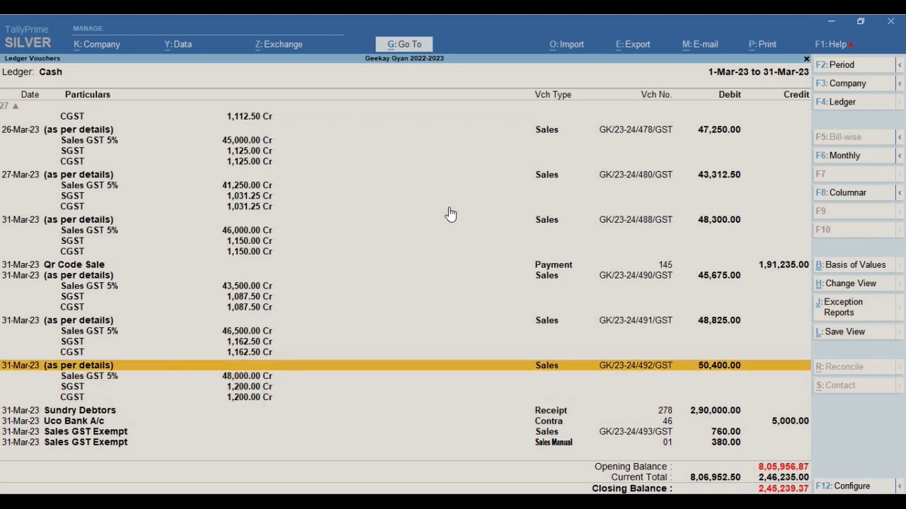
key("Up")
key("Up")
key("Up")
key("Page_Up")
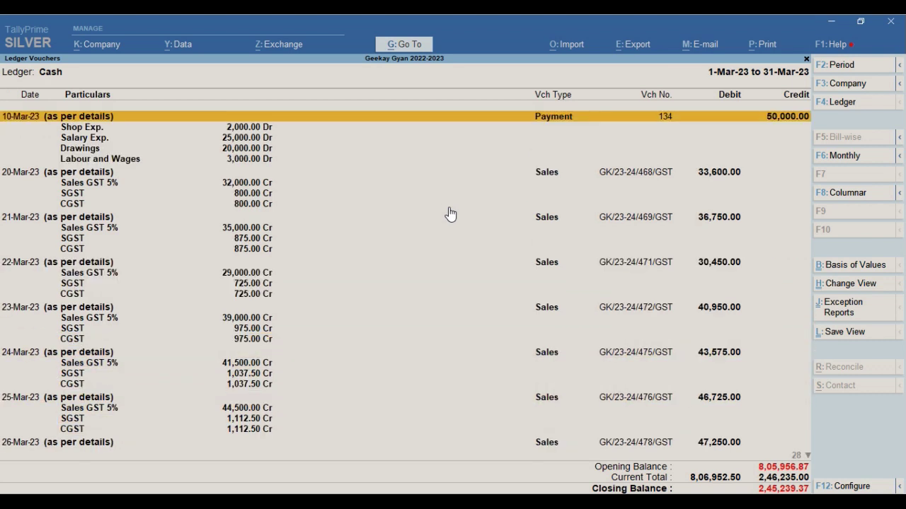
key("End")
key("Up")
key("Up")
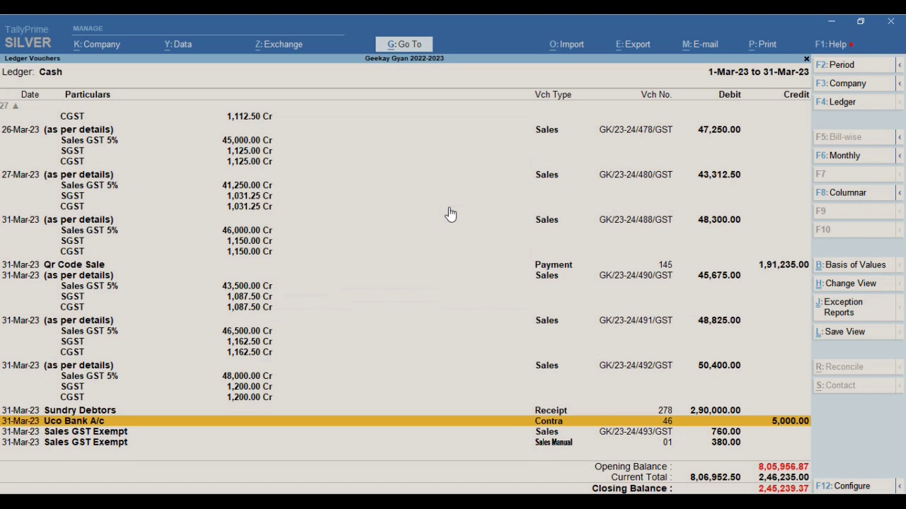
Step: Duplicate the 31-Mar-23 Contra voucher for Uco Bank A/c and date the copy 29-3
key("alt")
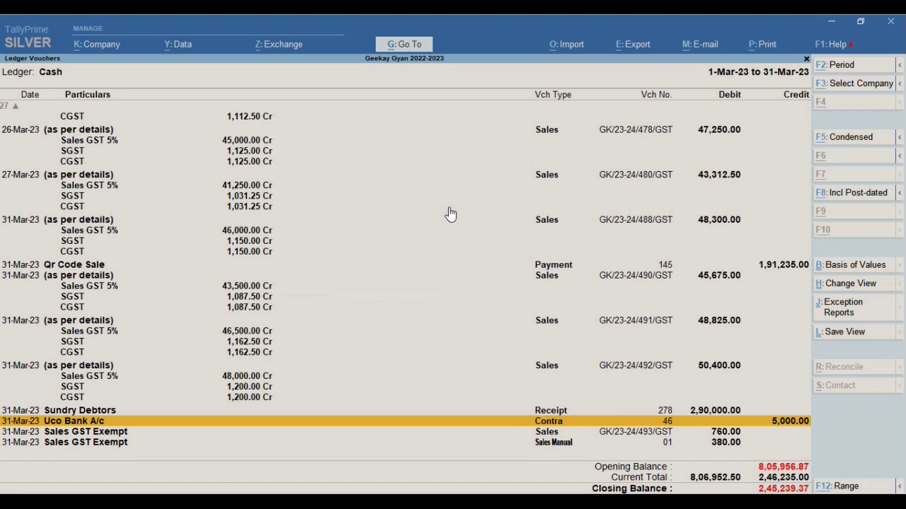
key("Down")
key("Up")
key("Up")
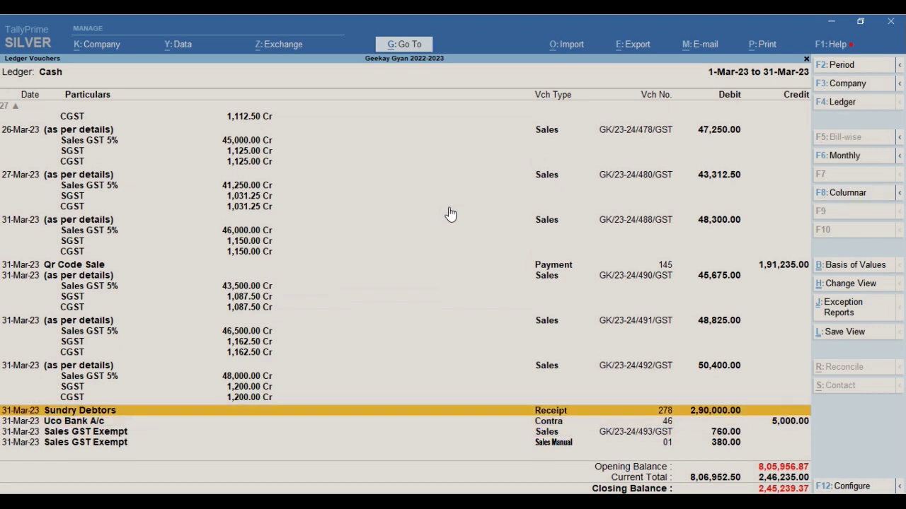
key("Down")
key("alt")
key("alt+2")
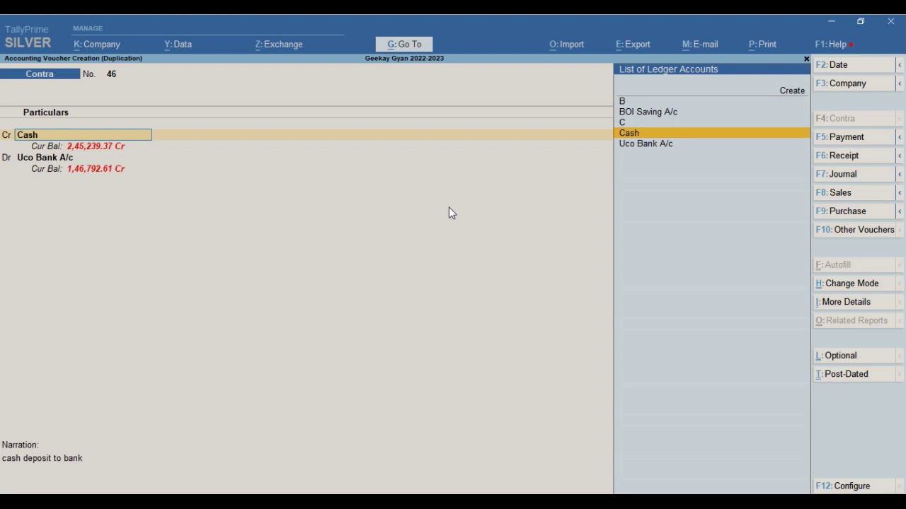
key("Return")
key("F2")
type("29-3")
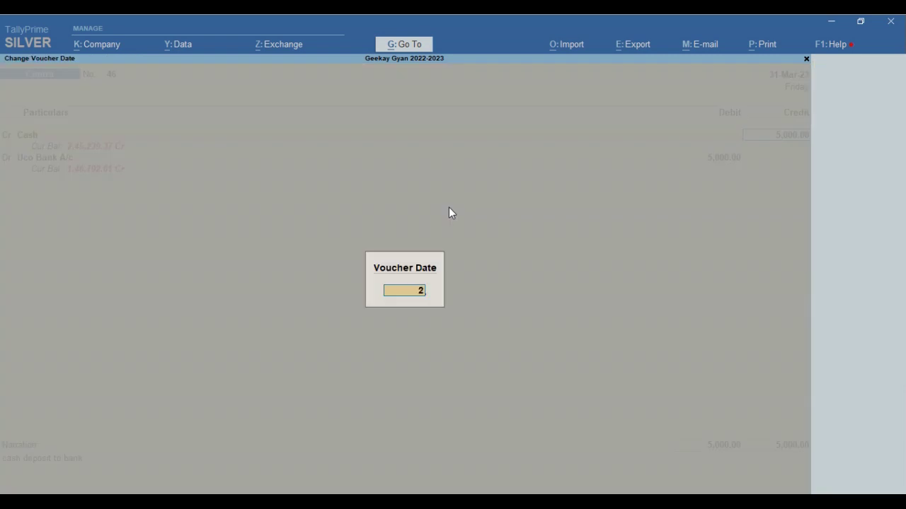
key("Return")
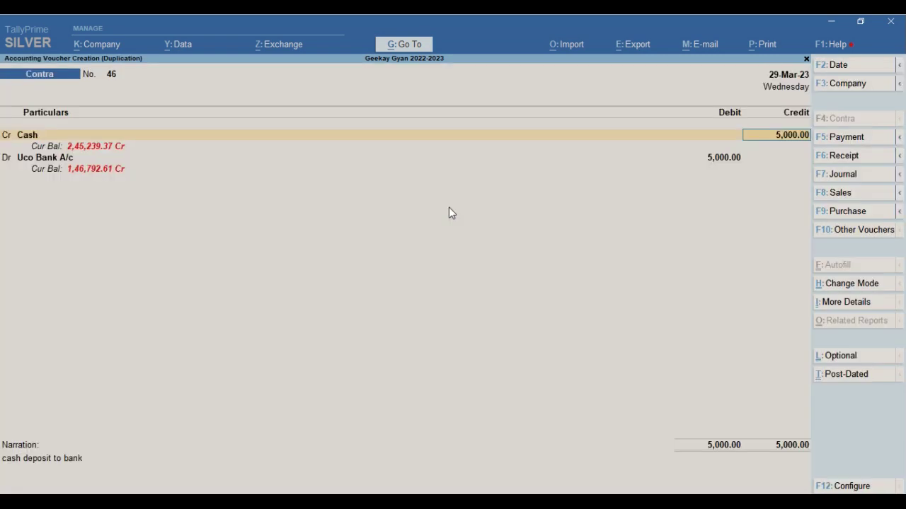
Step: Set the duplicated Contra voucher's amount to 10,000, keep its narration, and save it
type("10000")
key("Return")
key("Return")
key("Return")
key("Return")
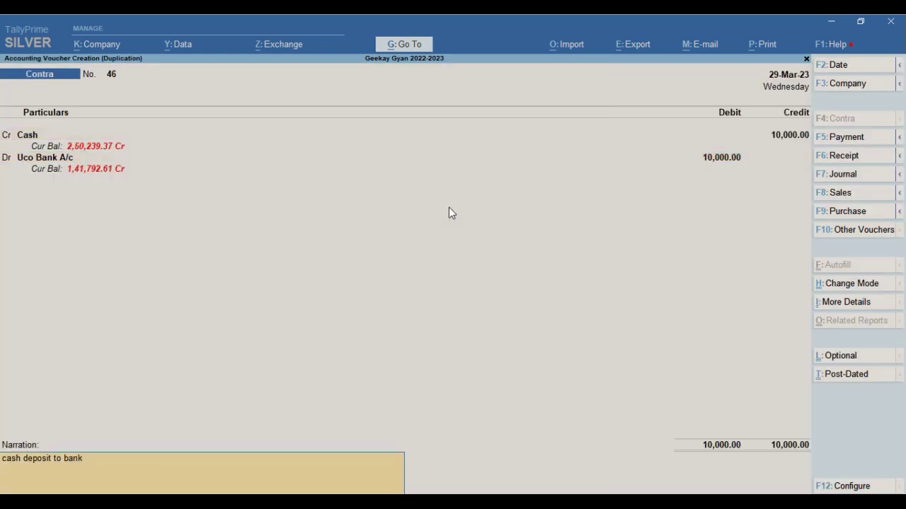
key("ctrl")
key("ctrl+a")
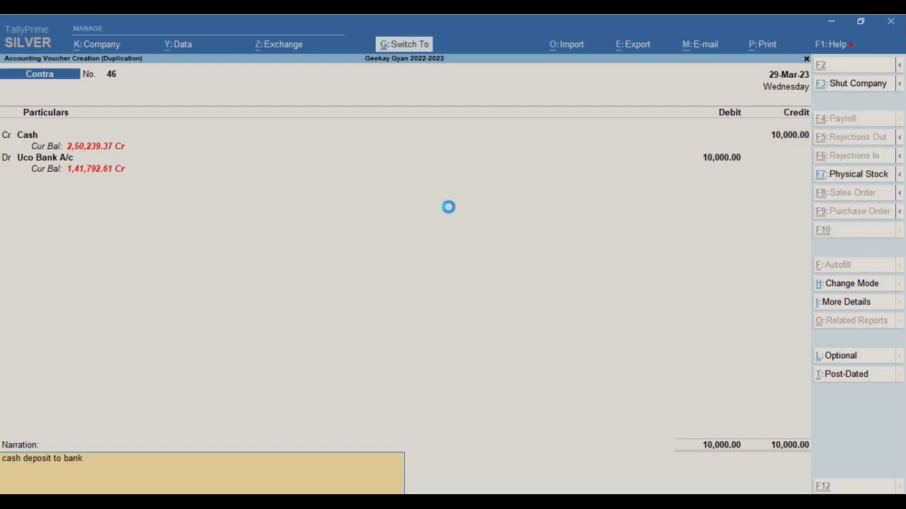
Step: Examine the voucher number of the back-dated 29-Mar-23 Contra entry in the Cash ledger
key("Up")
key("Up")
key("Up")
key("Up")
key("Up")
key("Up")
key("Up")
key("Up")
key("Up")
key("Up")
key("Up")
key("Up")
key("Up")
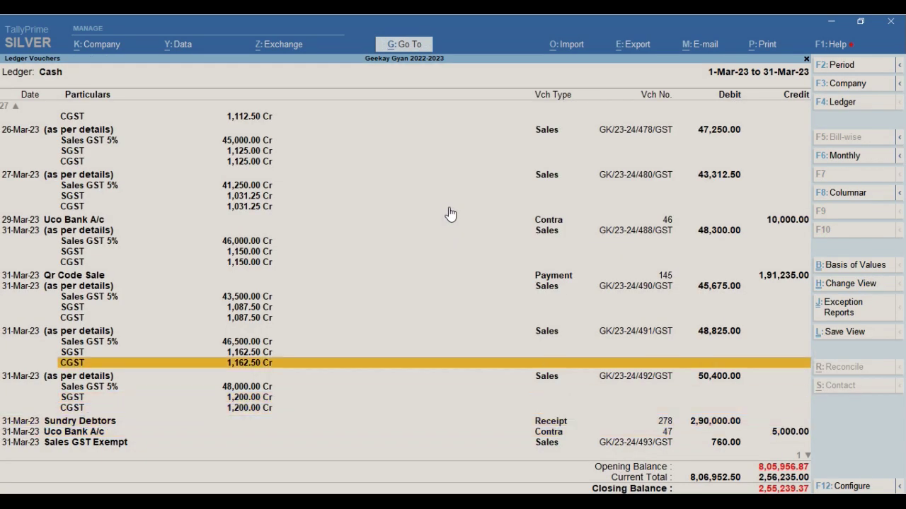
key("Up")
key("Up")
key("Up")
key("Up")
key("Up")
key("Up")
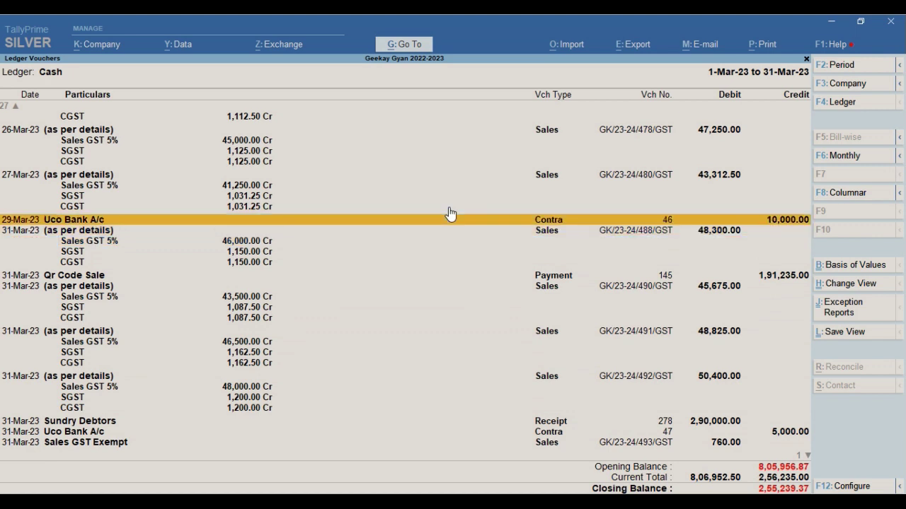
Step: Examine the voucher number of the original 31-Mar-23 Uco Bank A/c Contra entry in the Cash ledger
key("Down")
key("Down")
key("Down")
key("Down")
key("Down")
key("Down")
key("Down")
key("Down")
key("Down")
key("Up")
key("Up")
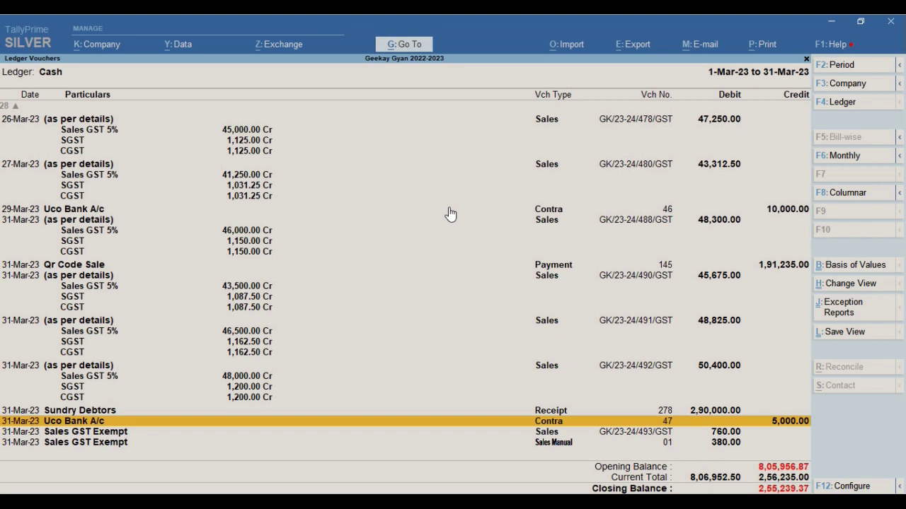
key("Escape")
key("Escape")
key("Escape")
key("Escape")
key("Escape")
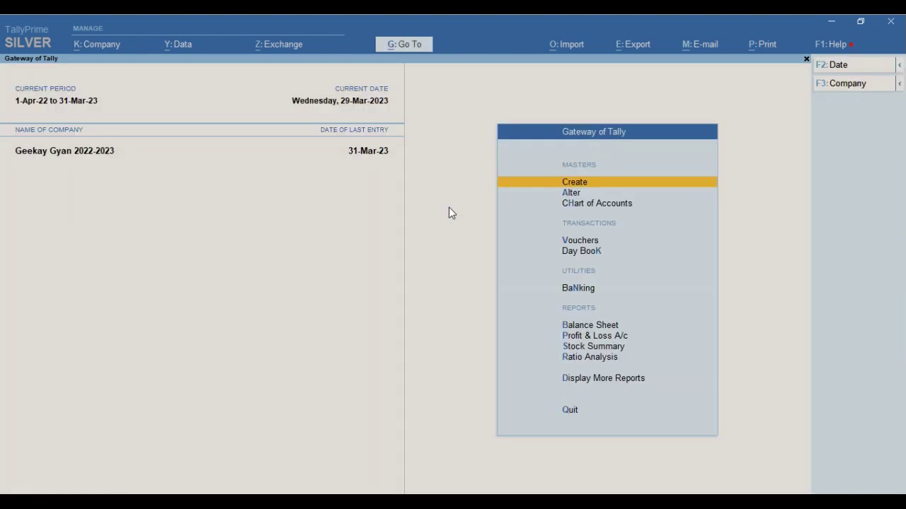
key("v")
key("Escape")
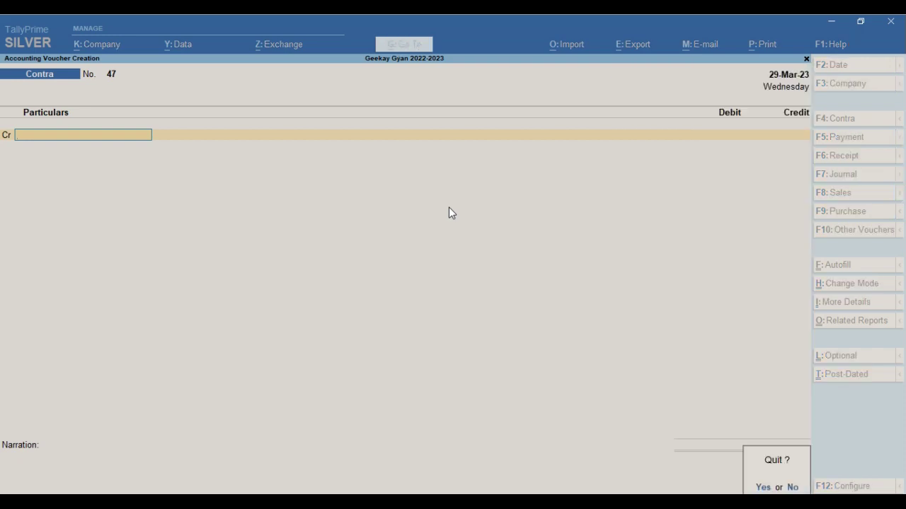
key("Return")
key("Escape")
key("Escape")
Step: Inspect the editable voucher number and date of the 31-Mar-23 Sales Manual voucher through the Sales Register
key("d")
key("a")
key("s")
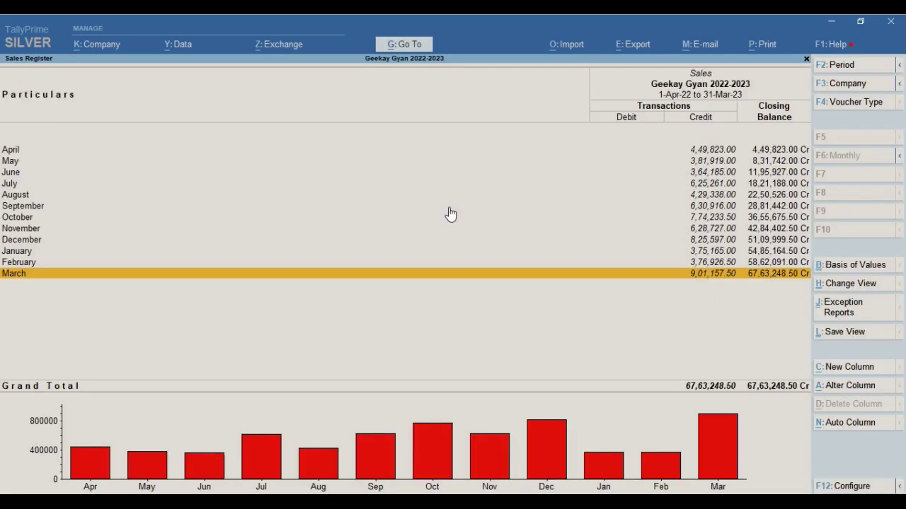
key("Return")
key("Return")
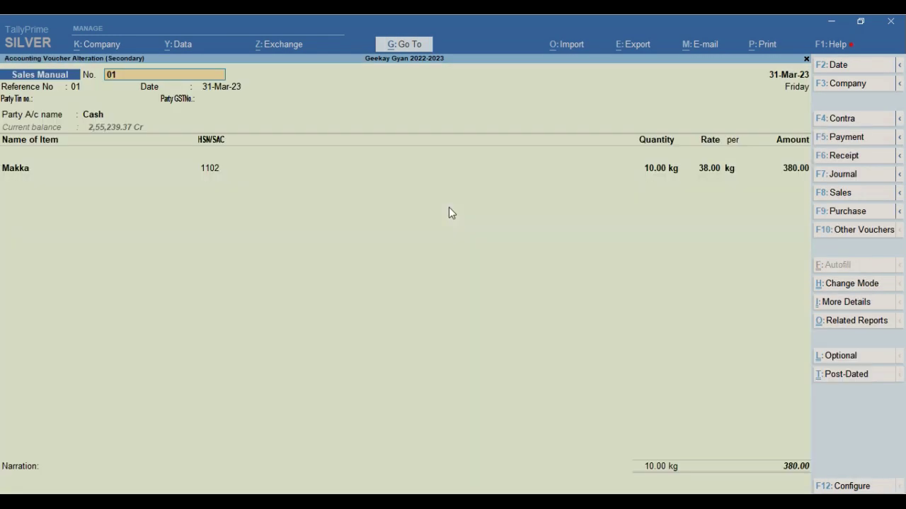
key("Return")
key("Return")
key("shift+Tab")
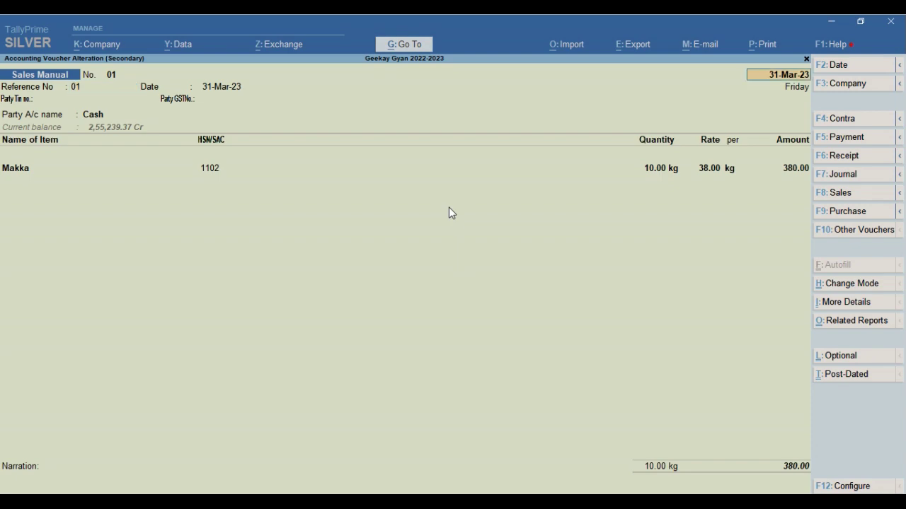
key("shift+Tab")
key("ctrl")
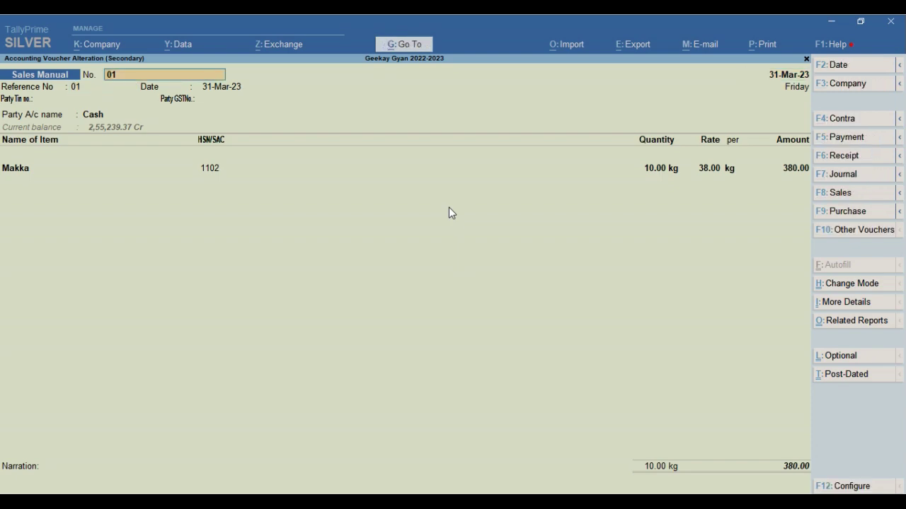
key("Escape")
key("Escape")
key("Escape")
key("Escape")
key("Escape")
key("Escape")
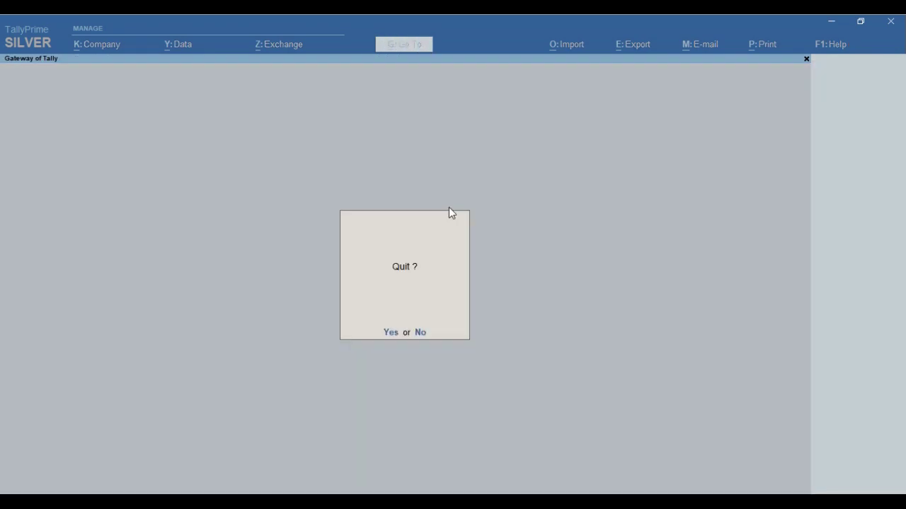
Step: Open the 31-Mar-23 Uco Bank A/c Contra voucher from the Cash ledger for alteration
type("ndalCAS")
key("Return")
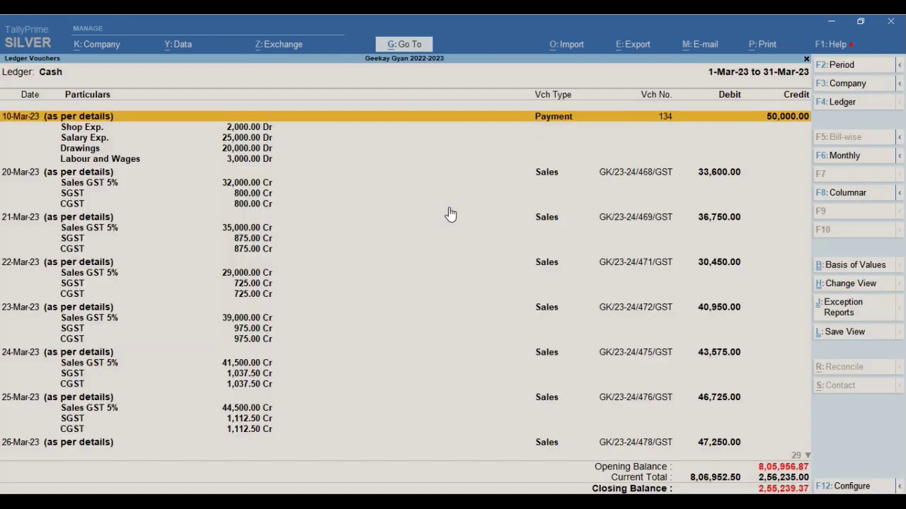
key("ctrl+End")
key("Up")
key("Return")
key("Return")
key("Return")
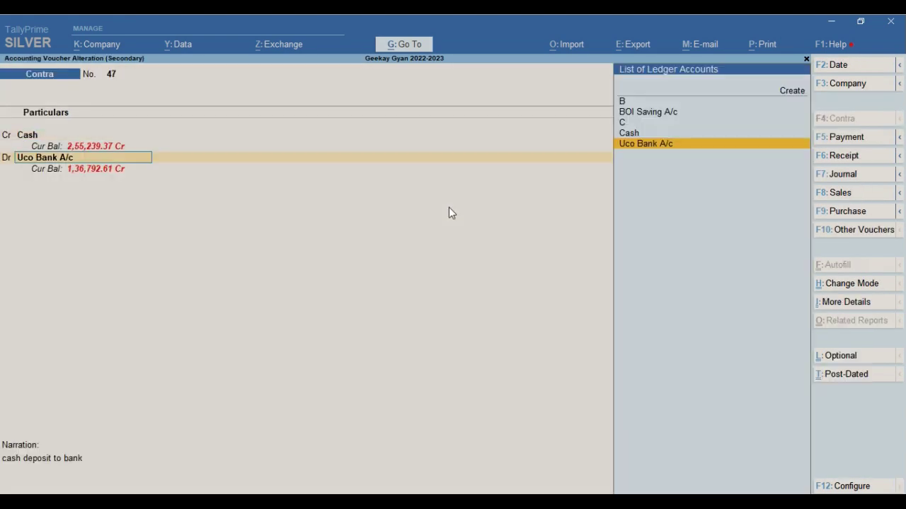
key("Return")
key("Return")
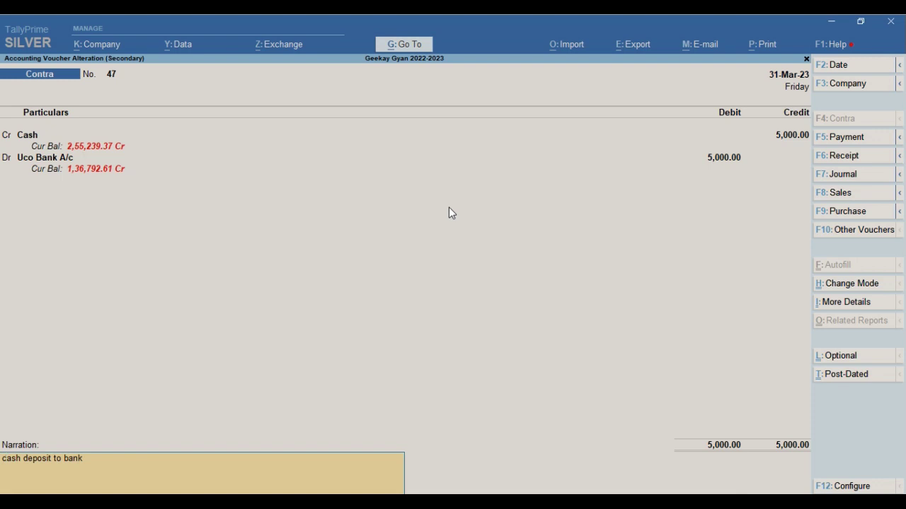
key("ctrl")
key("ctrl")
key("Escape")
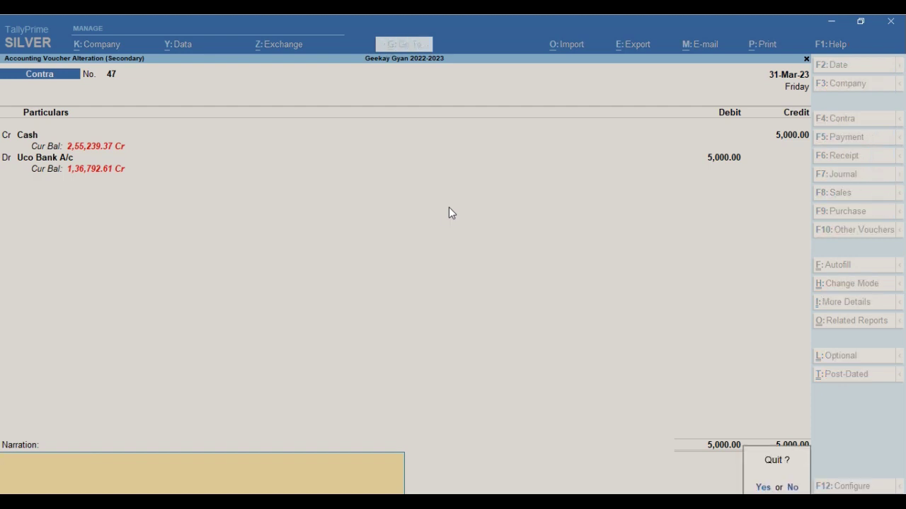
key("y")
key("Return")
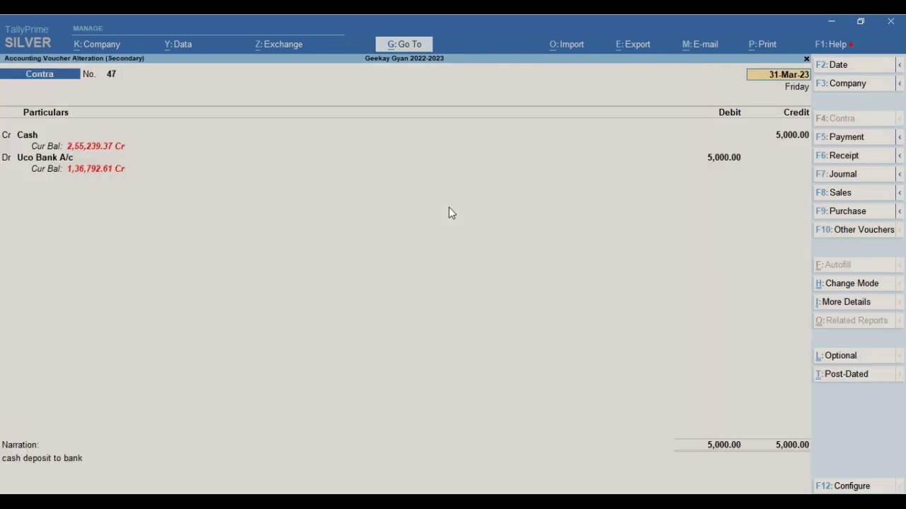
Step: Convert the Contra voucher to a Payment voucher and clear Cash from its debit line
key("F5")
key("Return")
key("BackSpace")
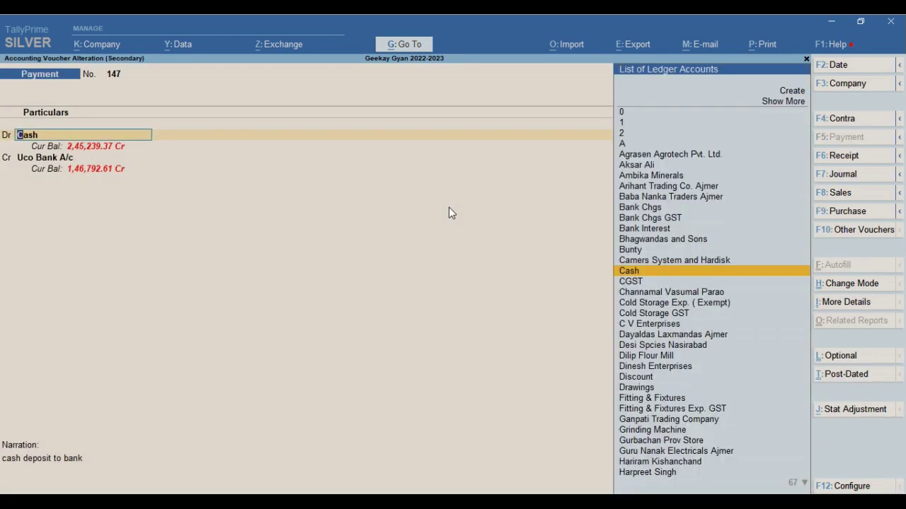
key("Return")
key("Return")
key("Return")
key("BackSpace")
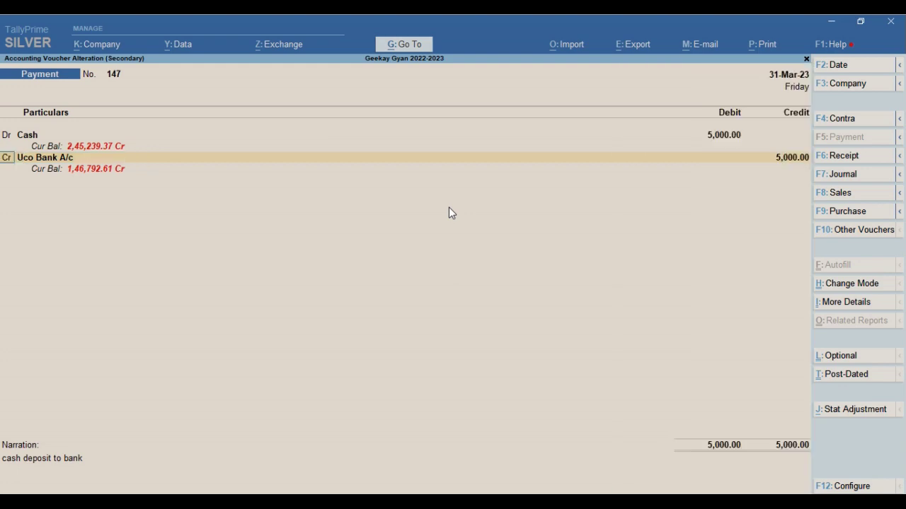
key("BackSpace")
key("BackSpace")
type("MANISH")
key("Escape")
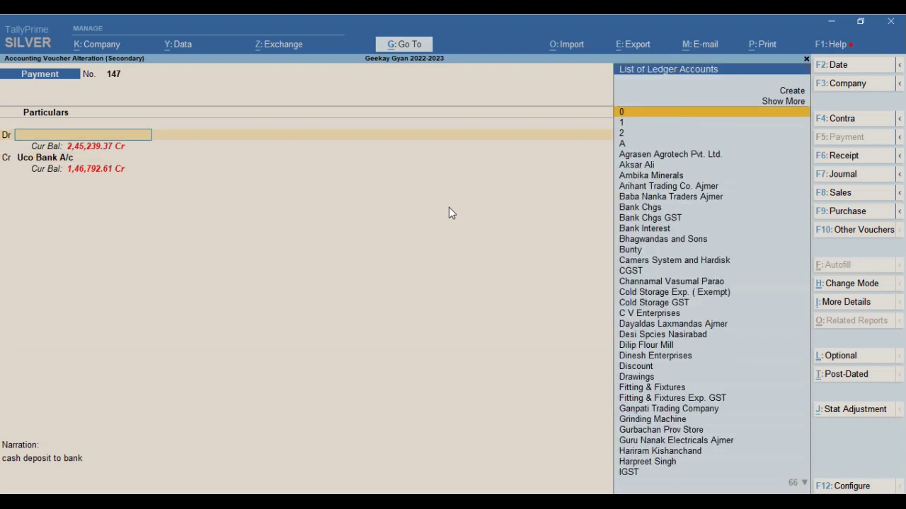
Step: Create a ledger in the payee's name under Sundry Creditors and use it as the debit account
key("alt+c")
type("MANISH")
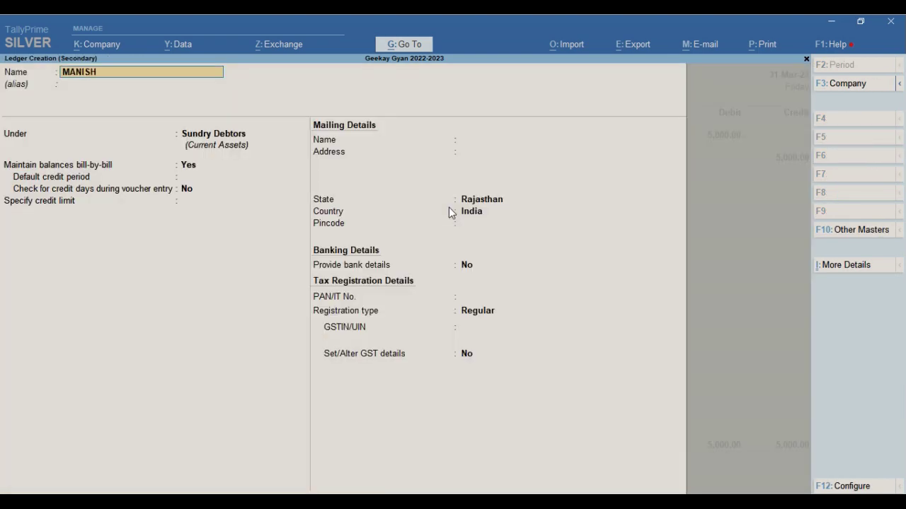
key("Return")
key("Return")
key("Return")
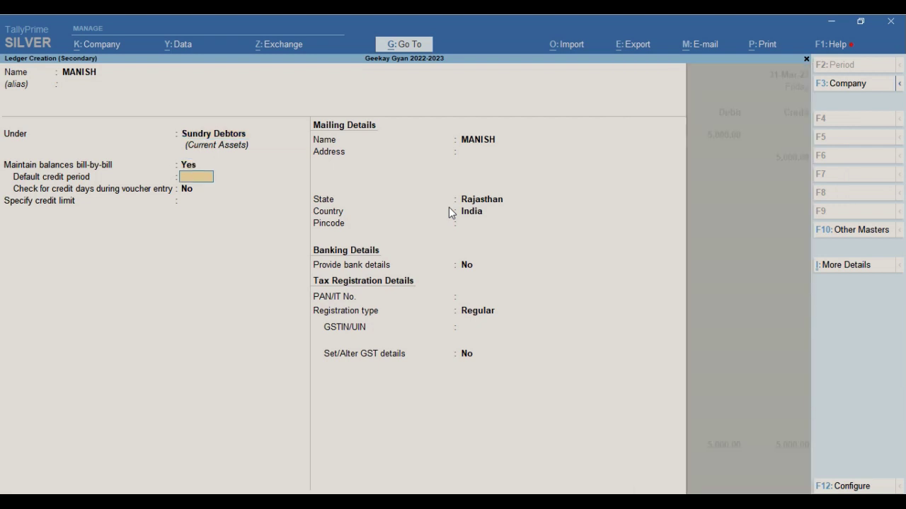
key("BackSpace")
key("BackSpace")
type("SUn")
key("Return")
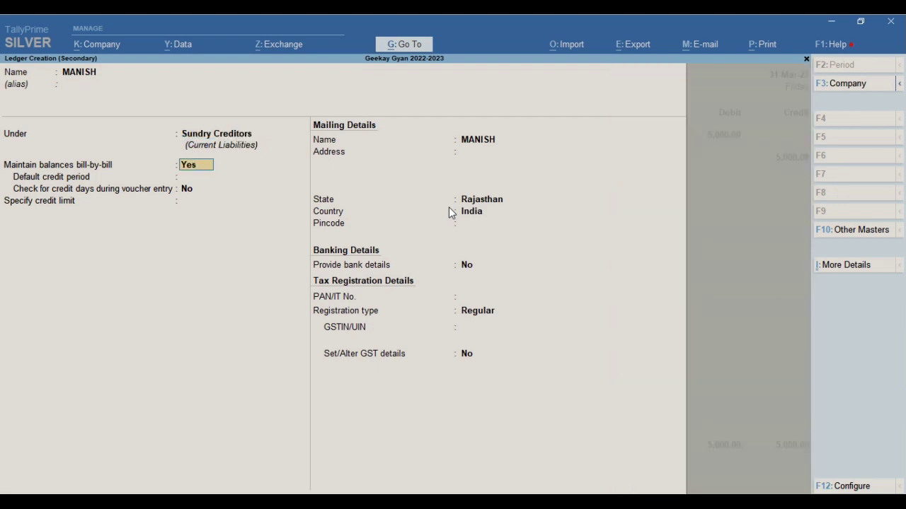
key("ctrl+a")
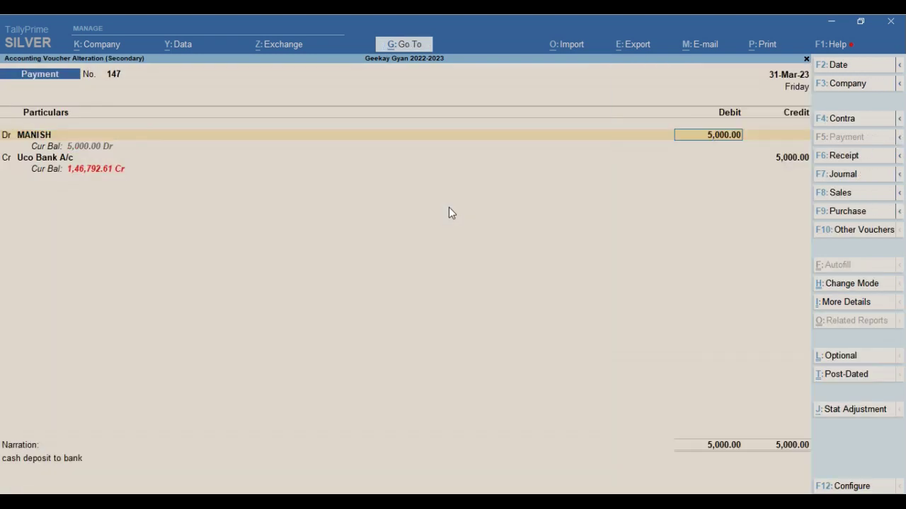
Step: Keep the 5,000 debit as On Account and set Cash as the Payment voucher's credit ledger
key("Return")
key("Return")
key("Return")
key("Return")
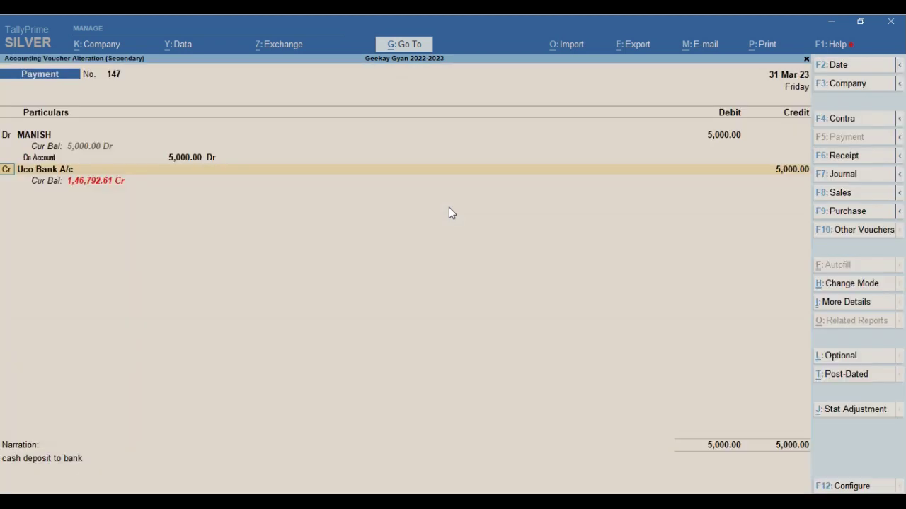
type("cash")
key("Return")
key("Return")
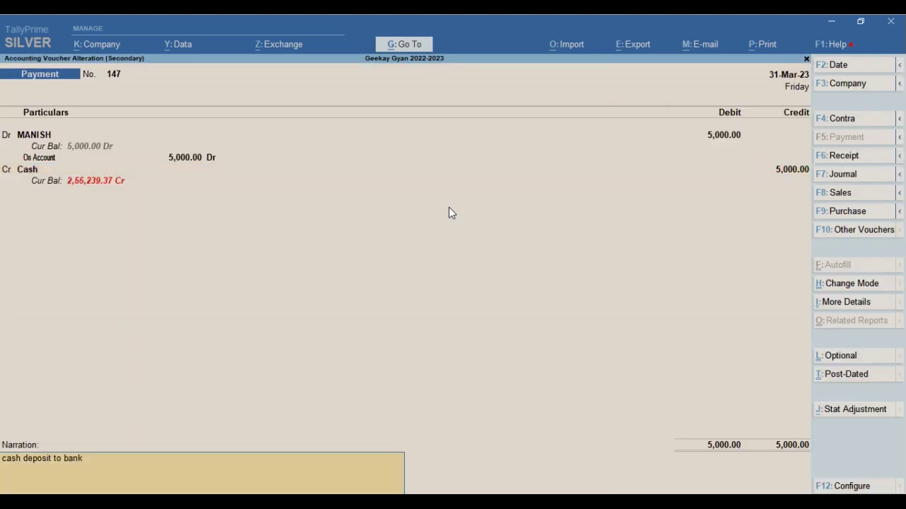
Step: Replace the narration with a note that cash was paid to the payee, and save the Payment voucher
type("CASH APDI")
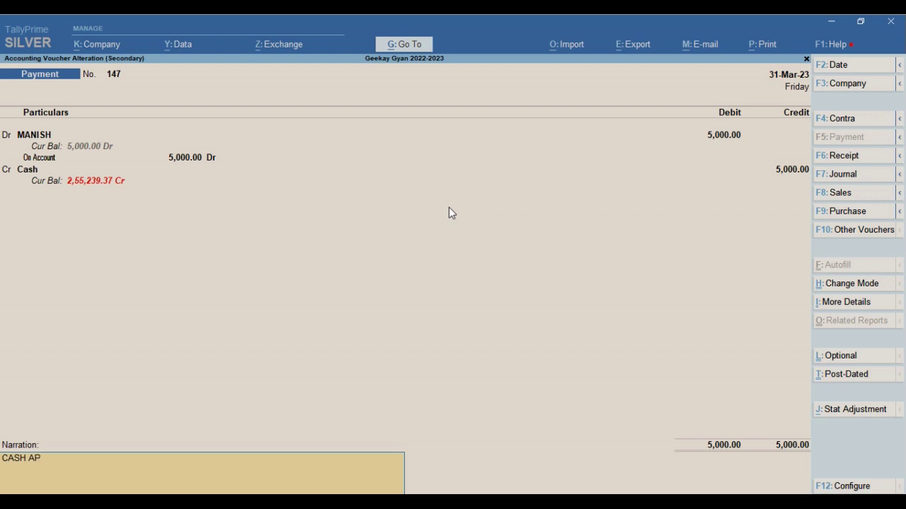
key("BackSpace")
key("BackSpace")
key("BackSpace")
key("BackSpace")
type("PAID TO MANISH")
key("Return")
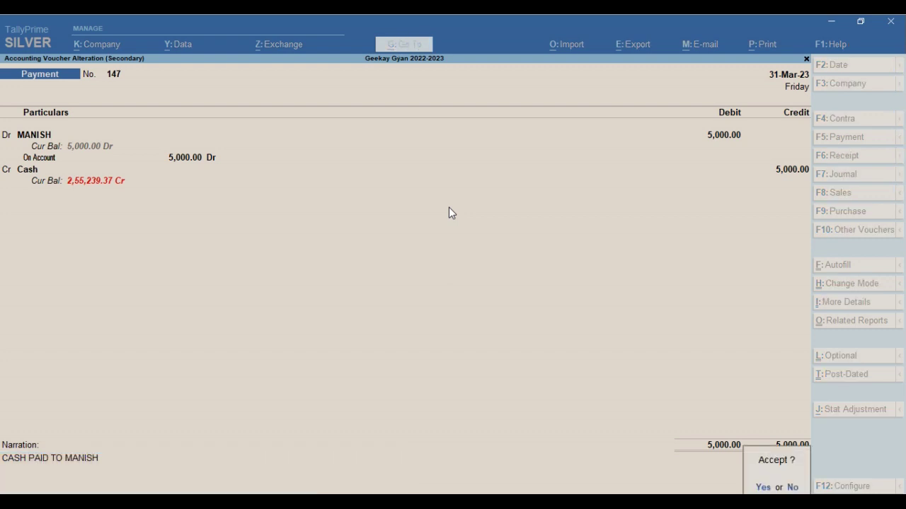
key("Return")
Step: Reopen the converted 31-Mar-23 Payment voucher and examine its voucher number and entries
key("Return")
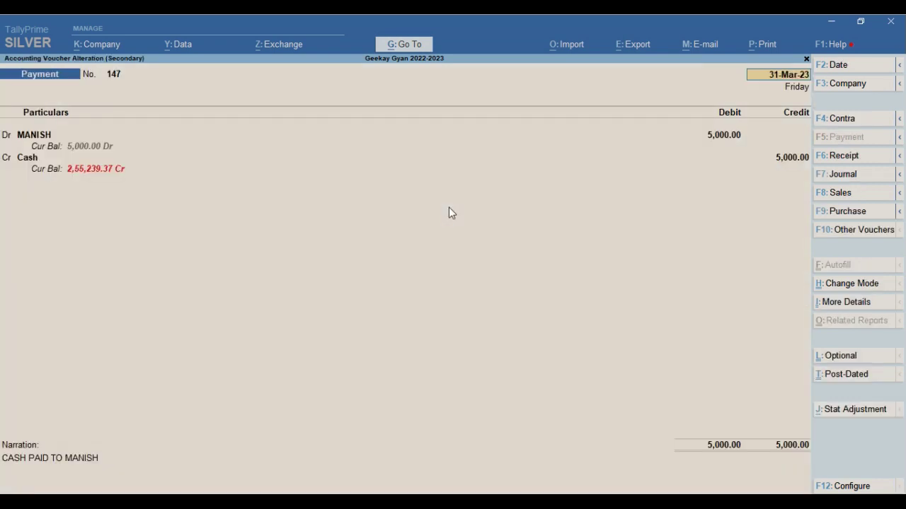
key("Return")
key("Return")
key("Return")
key("Return")
key("Return")
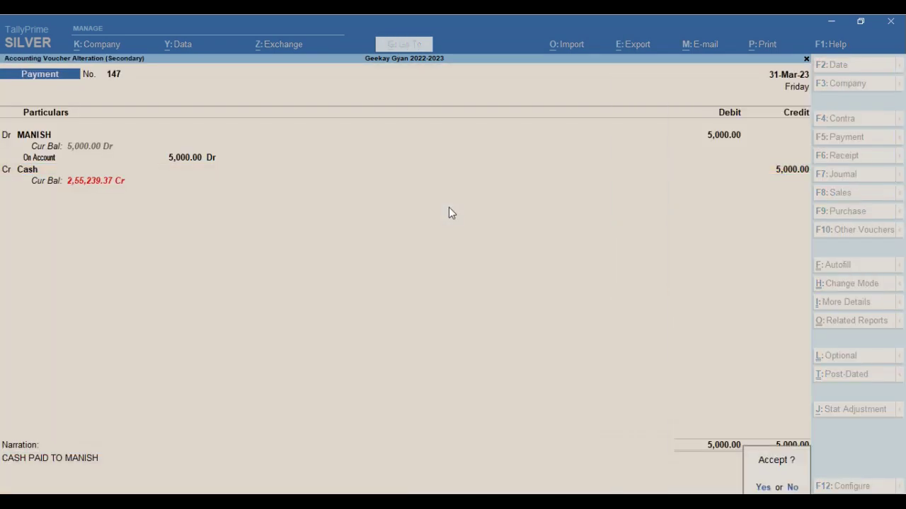
key("Escape")
key("ctrl")
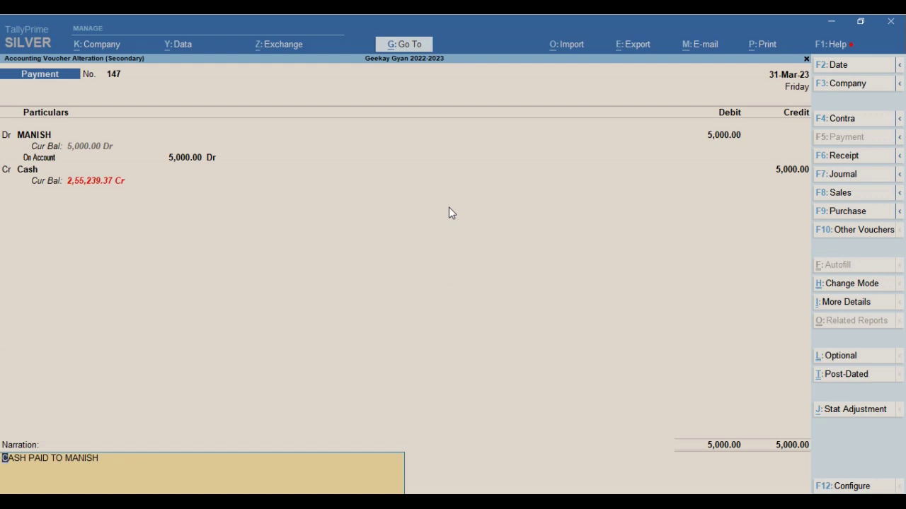
key("Escape")
key("Escape")
key("y")
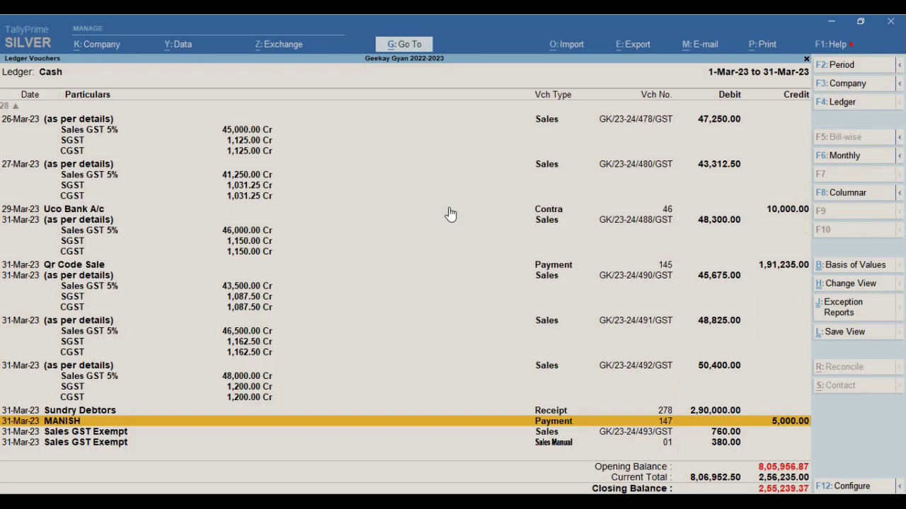
Step: Add a new Payment voucher from the Cash ledger and date it 25.3
key("alt+a")
type("V.")
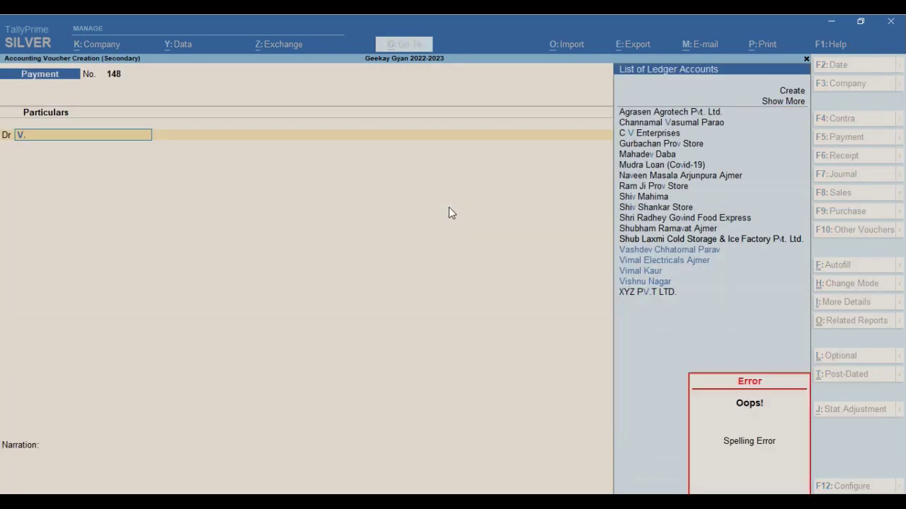
key("BackSpace")
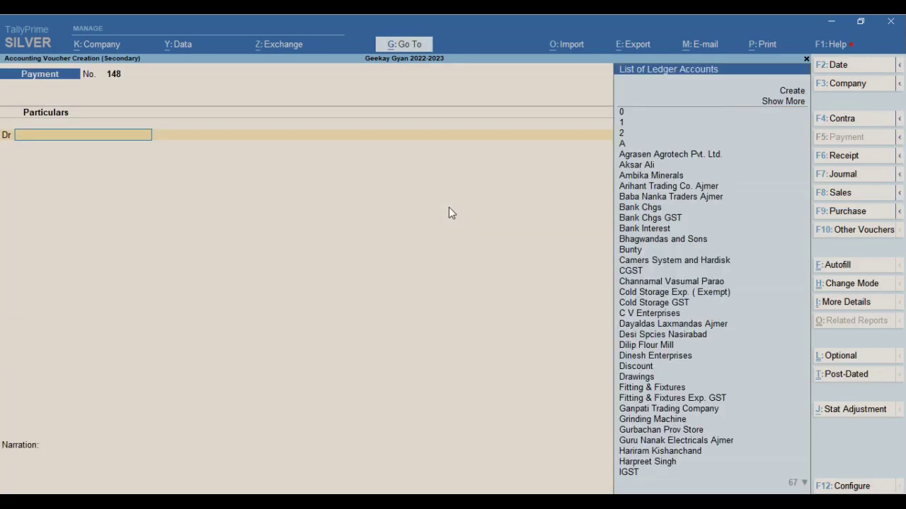
key("F2")
type("2.")
key("BackSpace")
type("5.3")
key("Return")
Step: Select the newly created payee ledger as the debit account of the back-dated Payment voucher
type("cas")
key("BackSpace")
key("BackSpace")
key("BackSpace")
type("gen")
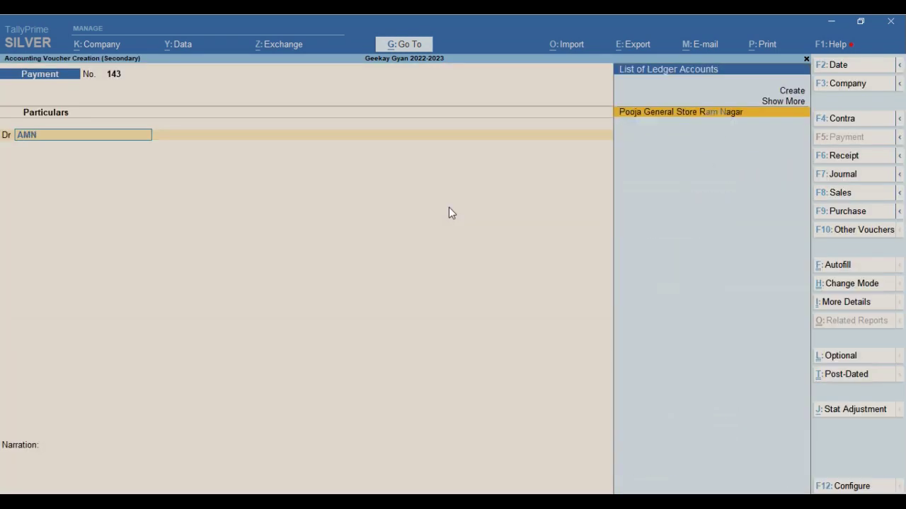
key("BackSpace")
key("BackSpace")
key("BackSpace")
type("man")
key("Return")
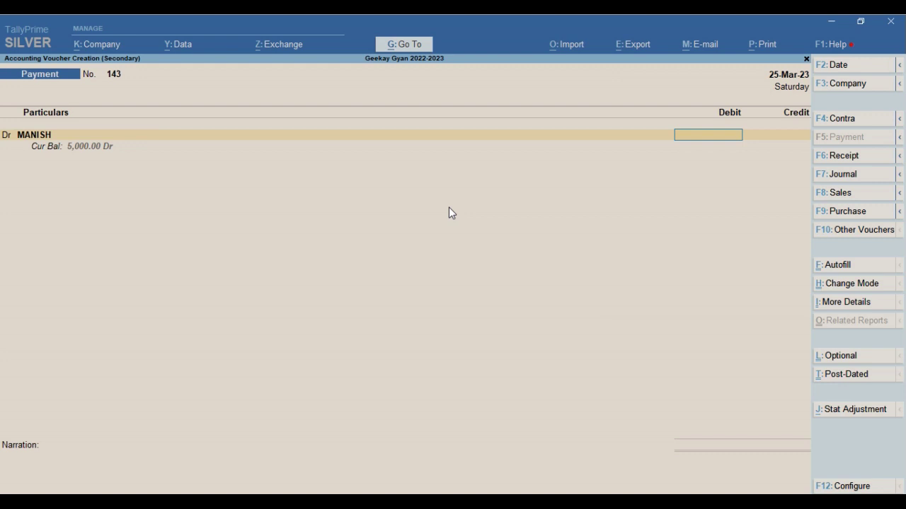
Step: Enter a 15,000 On Account payment credited to Cash and reuse the previous Payment voucher's narration
type("15000")
key("Return")
key("Return")
key("Return")
key("Return")
key("Return")
key("Return")
key("Return")
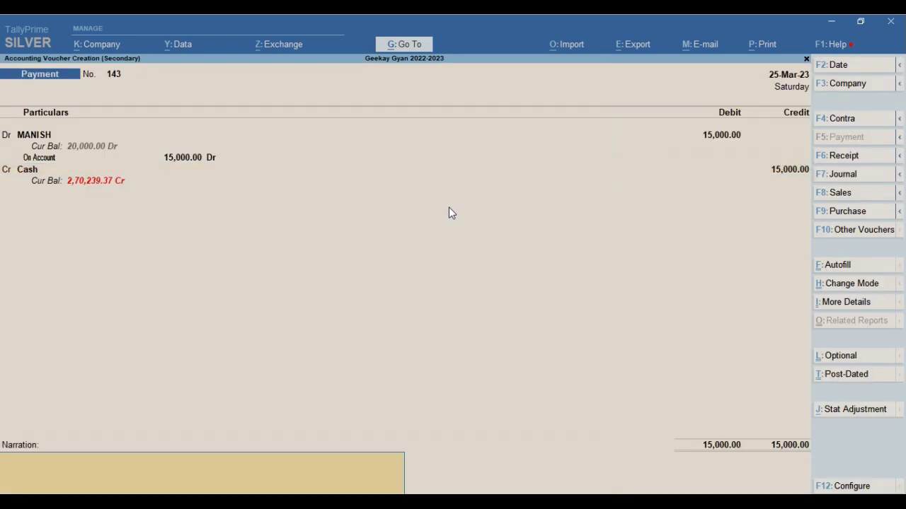
key("ctrl+r")
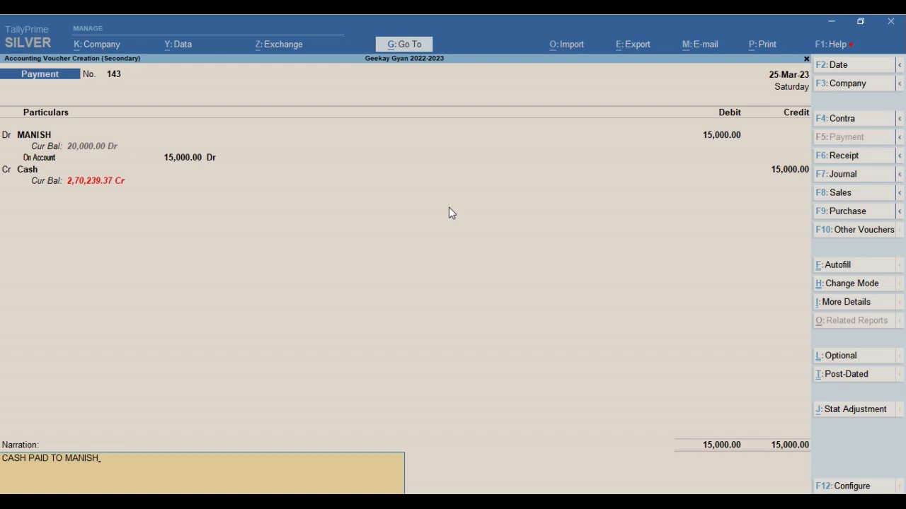
Step: Discard the unsaved 25-Mar-23 Payment voucher and return to the Gateway of Tally
key("Escape")
key("Return")
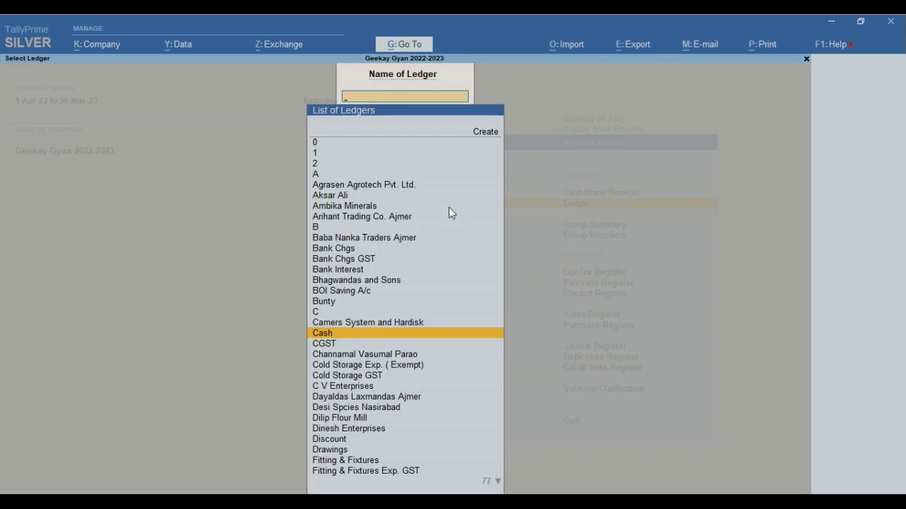
key("Escape")
key("Escape")
key("Escape")
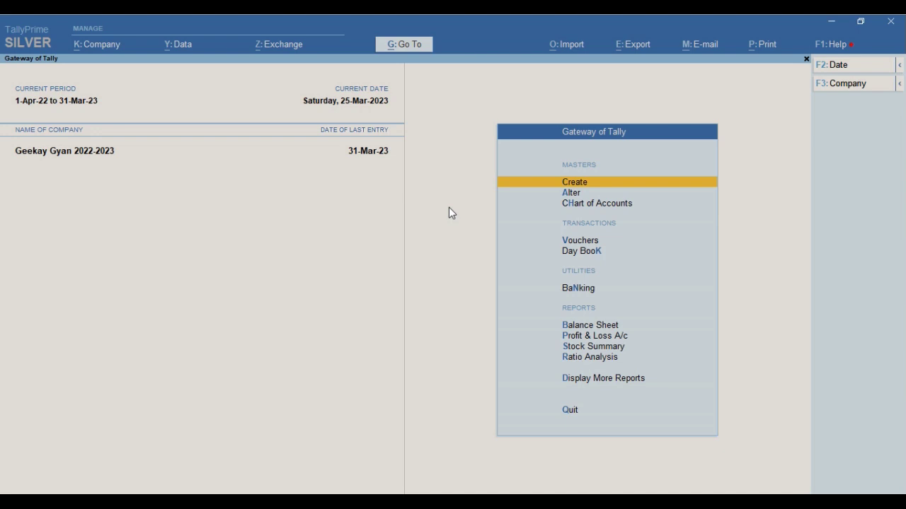
Step: Split the Geekay Gyan 2022-2023 company data into two companies, with 1-Apr-23 as the split date
key("Escape")
key("Escape")
key("alt+y")
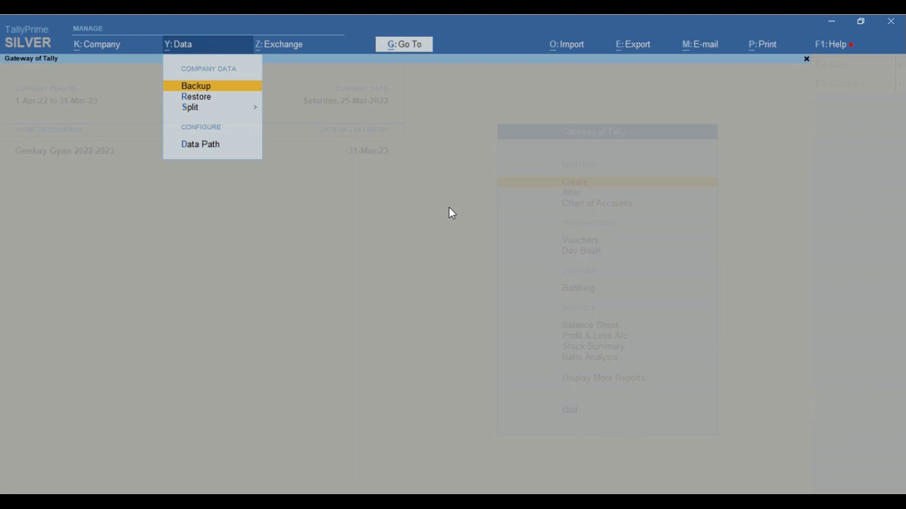
key("Down")
key("Down")
key("Down")
key("Up")
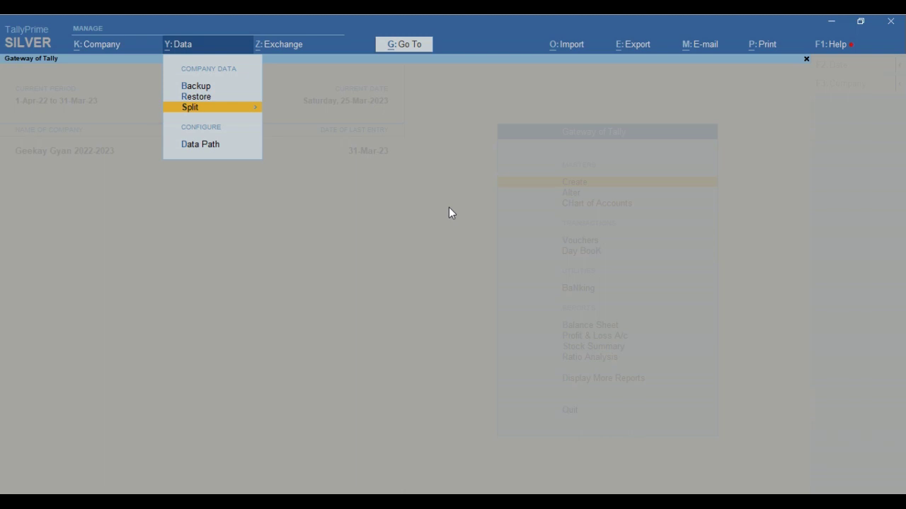
key("Return")
key("Down")
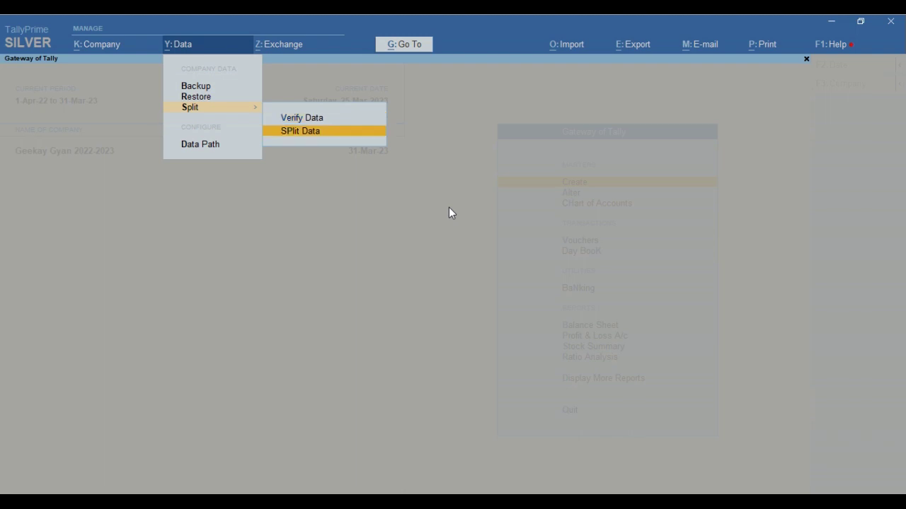
key("Return")
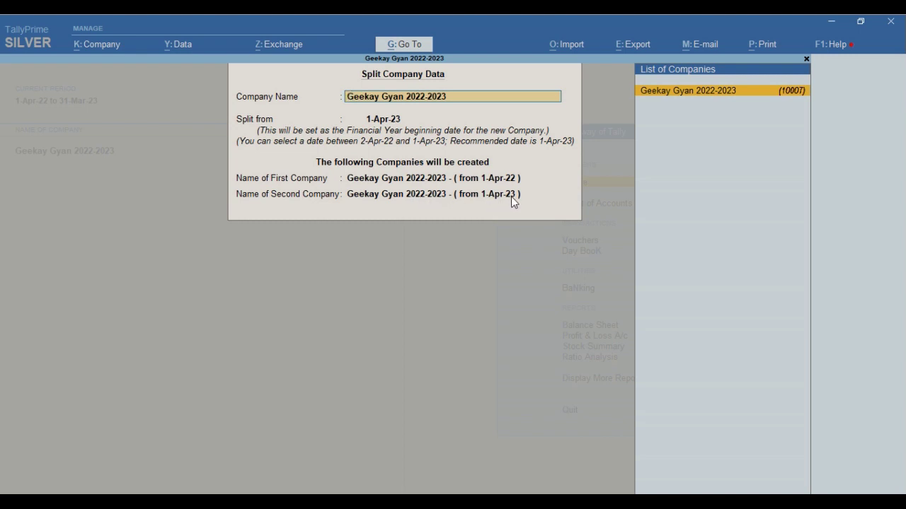
key("Return")
key("Return")
key("Return")
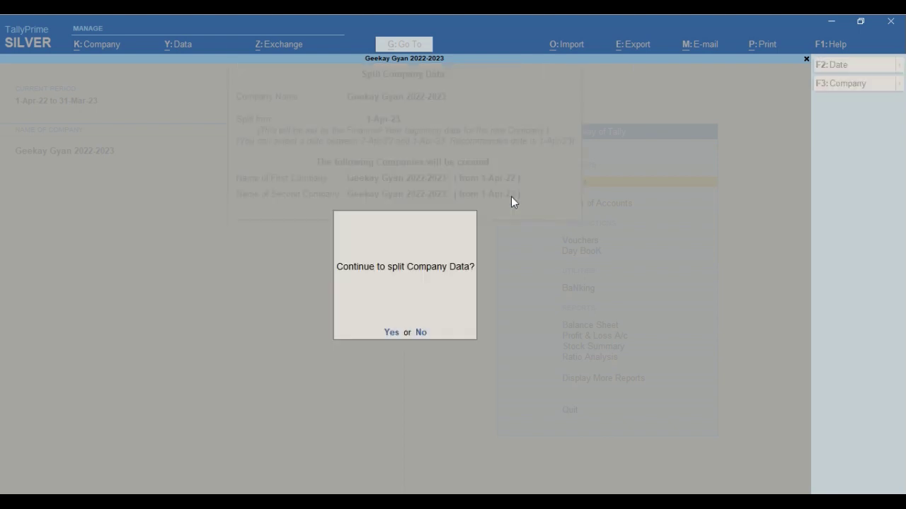
key("Return")
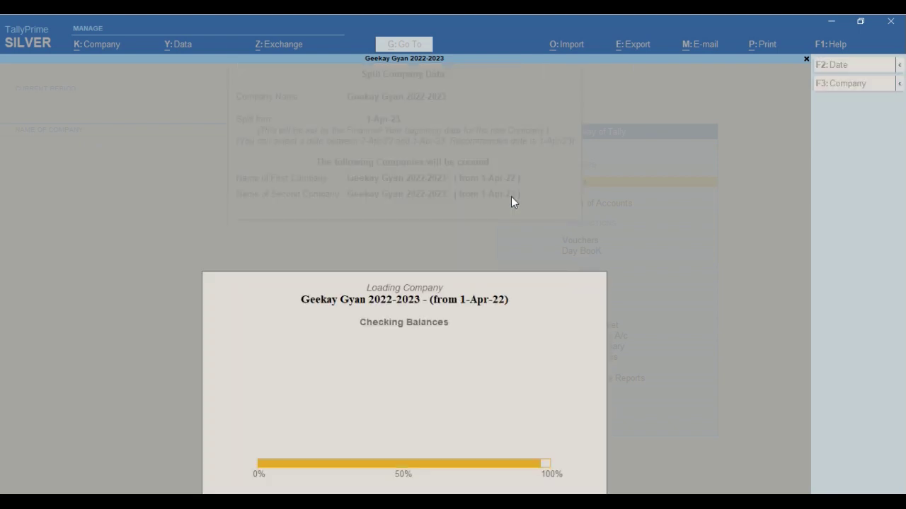
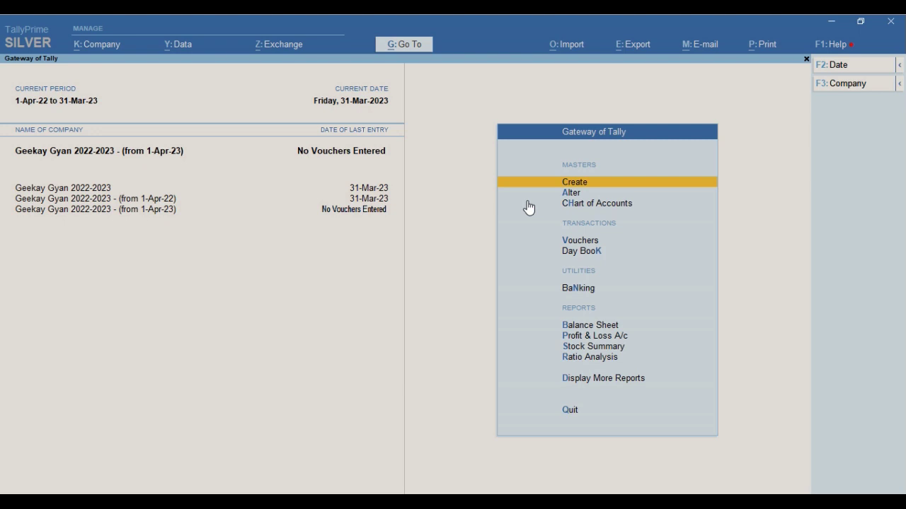
key("Escape")
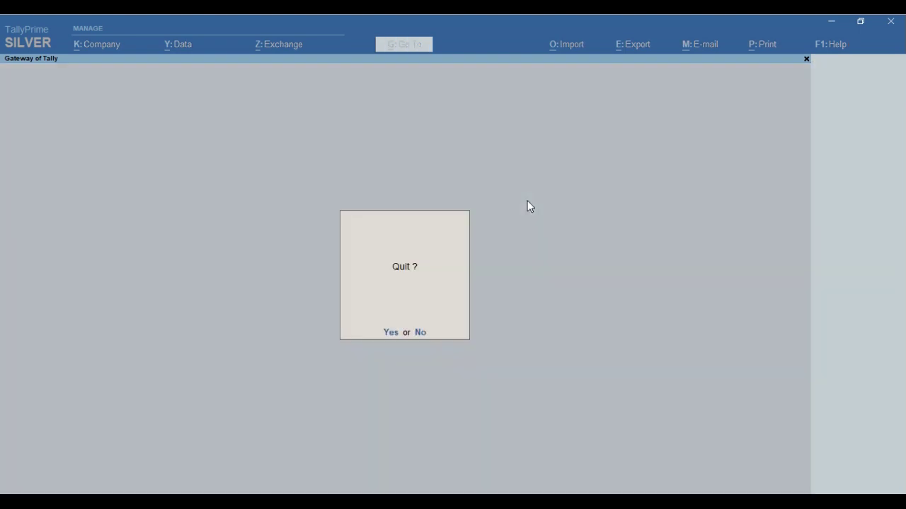
key("n")
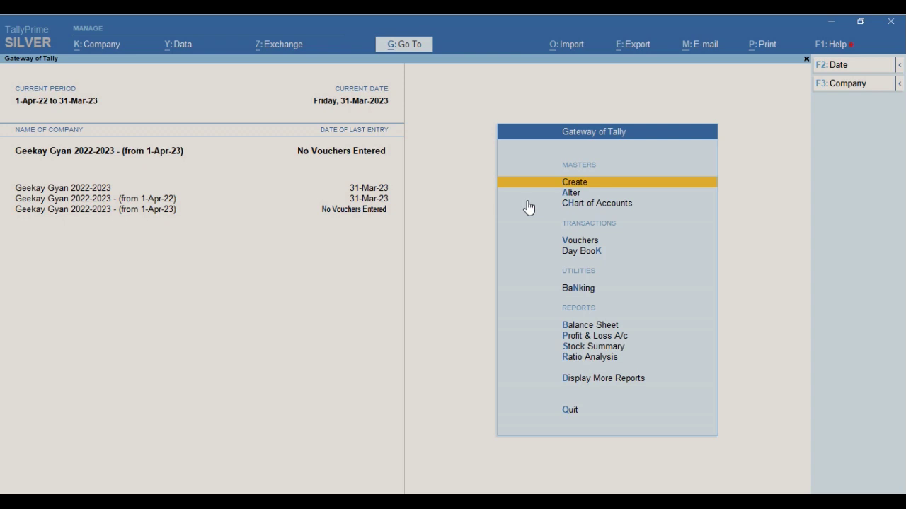
key("alt+k")
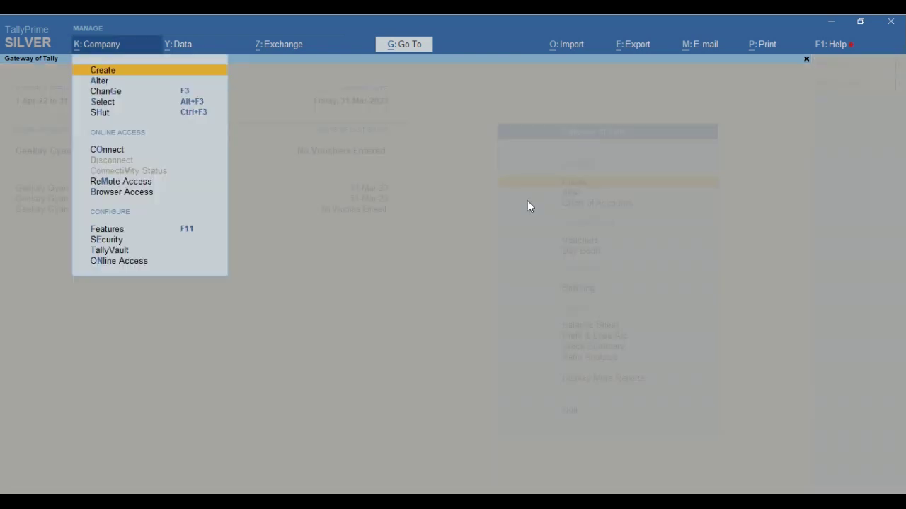
key("Down")
key("Return")
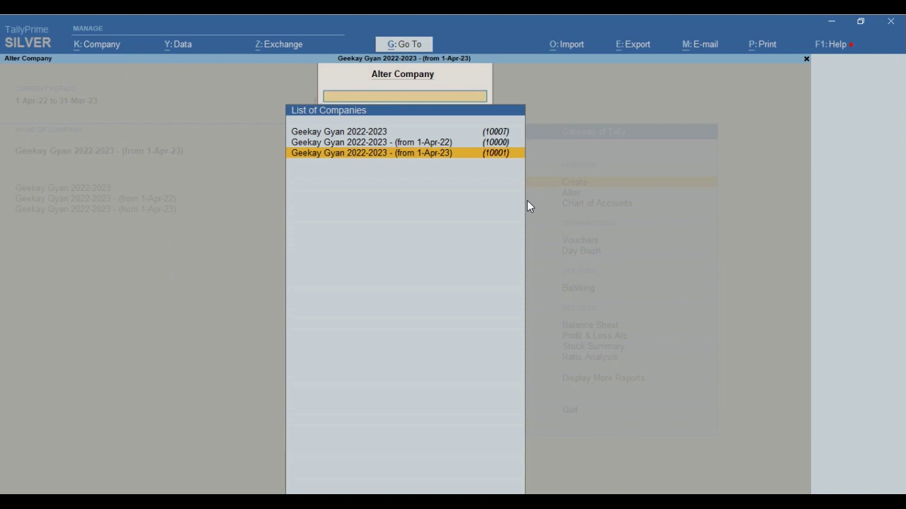
key("Escape")
key("Escape")
key("n")
Step: Open the split company Geekay Gyan 2022-2023 - (from 1-Apr-22) for alteration
key("alt+k")
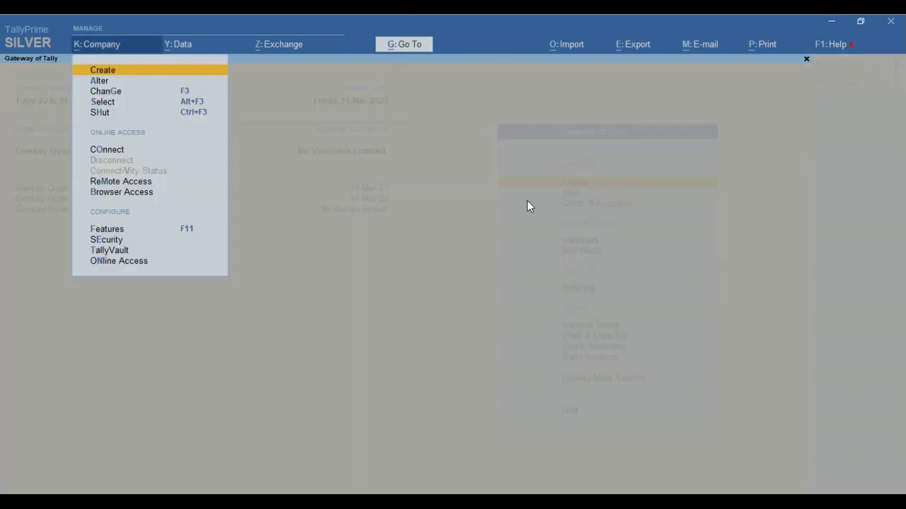
key("Down")
key("Return")
key("Up")
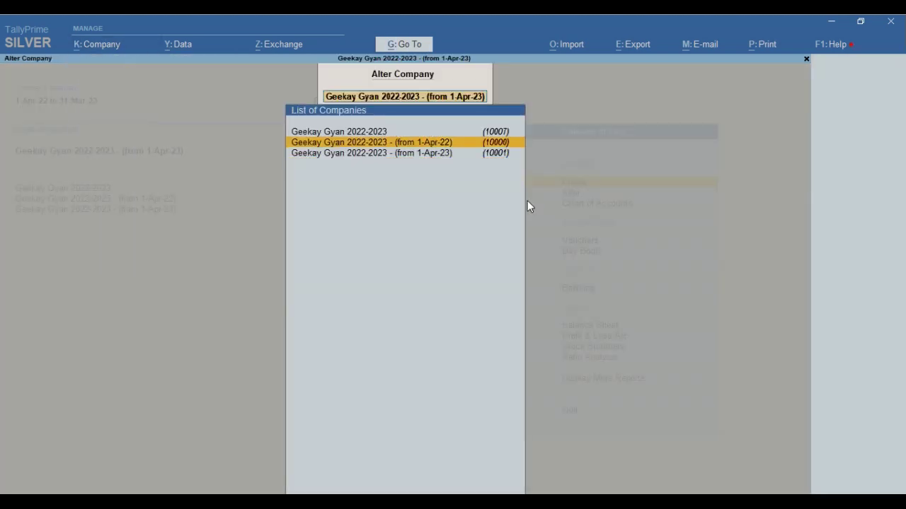
key("Up")
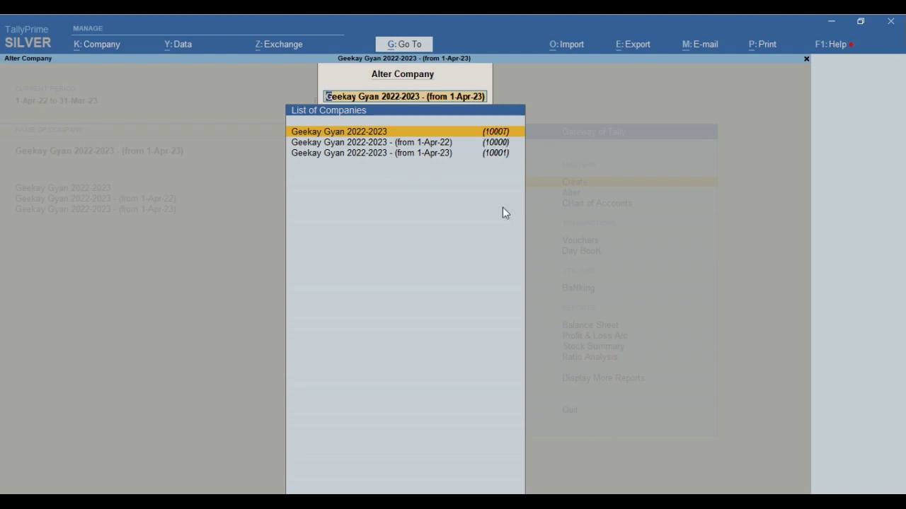
key("super")
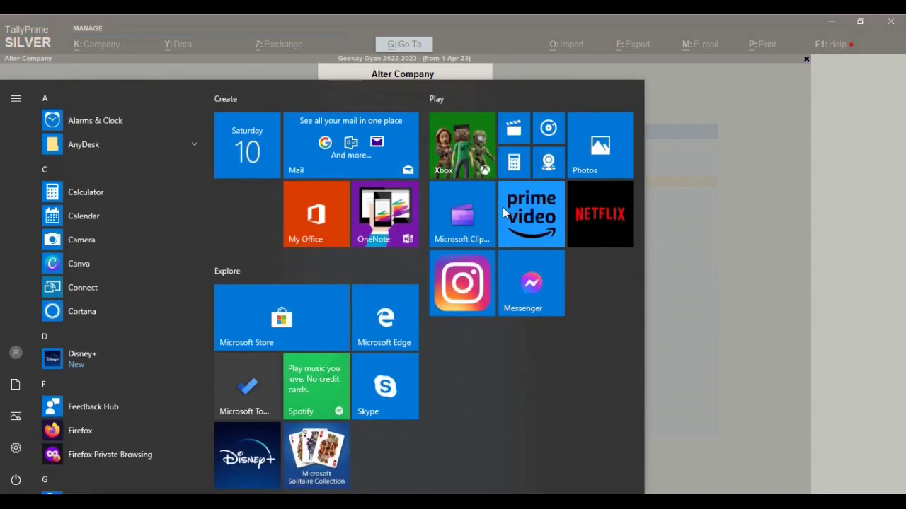
key("super")
key("super")
key("super")
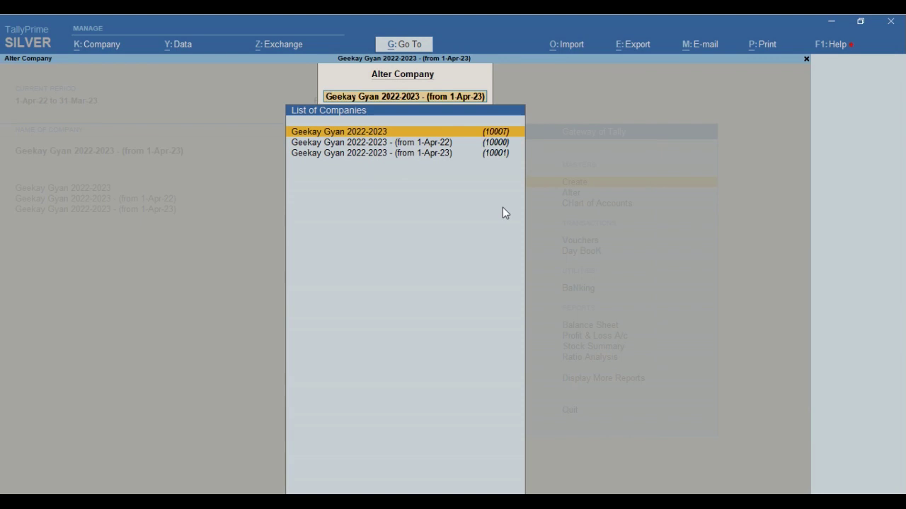
key("Down")
key("Return")
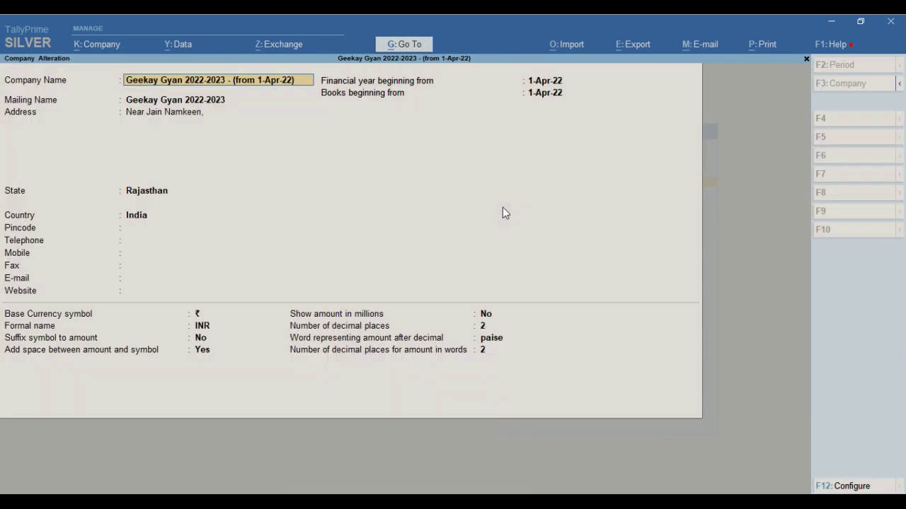
Step: Shorten the company name to Geekay Gyan 2022-2023, keep the other company details, and try to accept the alteration
key("BackSpace")
key("BackSpace")
key("BackSpace")
key("BackSpace")
key("BackSpace")
key("BackSpace")
key("BackSpace")
key("BackSpace")
key("BackSpace")
key("BackSpace")
key("BackSpace")
key("BackSpace")
key("BackSpace")
key("BackSpace")
key("BackSpace")
key("Return")
key("Return")
key("Return")
key("Return")
key("Return")
key("Return")
key("Return")
key("Return")
key("Return")
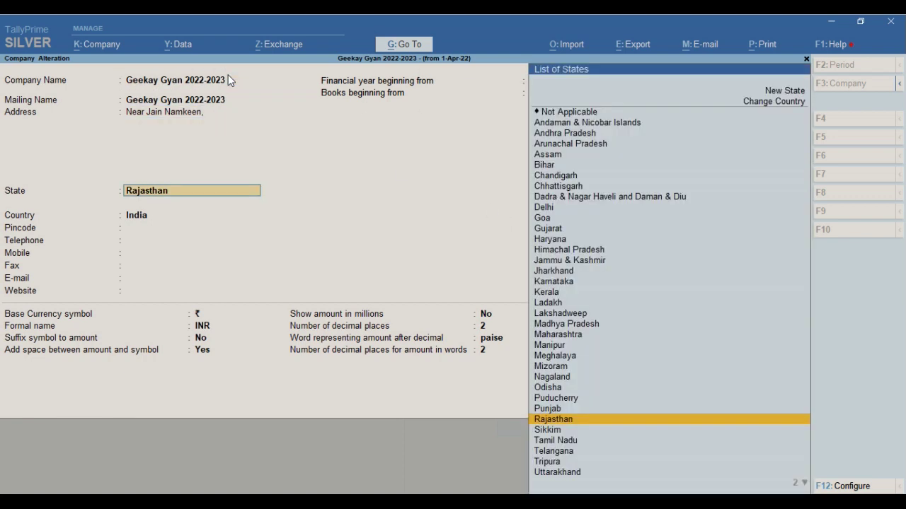
key("Return")
key("Return")
key("Return")
key("Return")
key("Return")
key("Return")
key("Return")
key("Return")
key("Return")
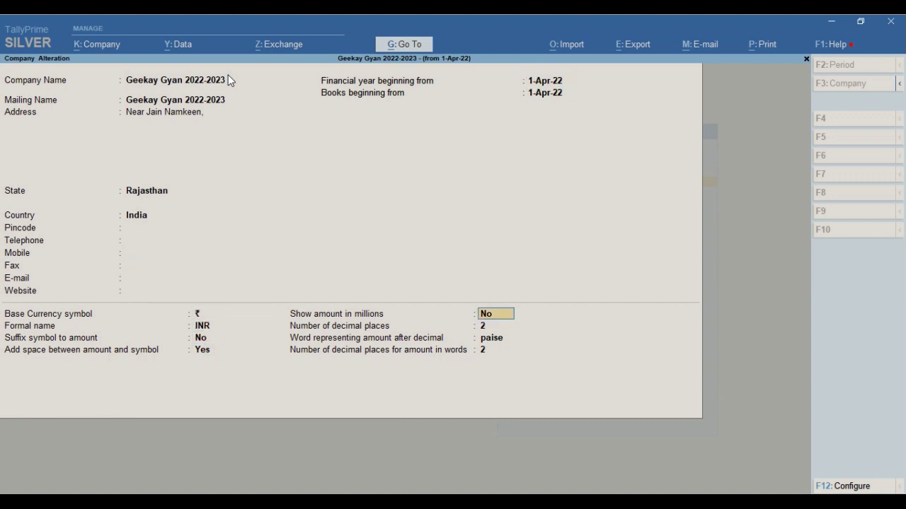
key("Return")
key("Return")
key("Return")
key("Return")
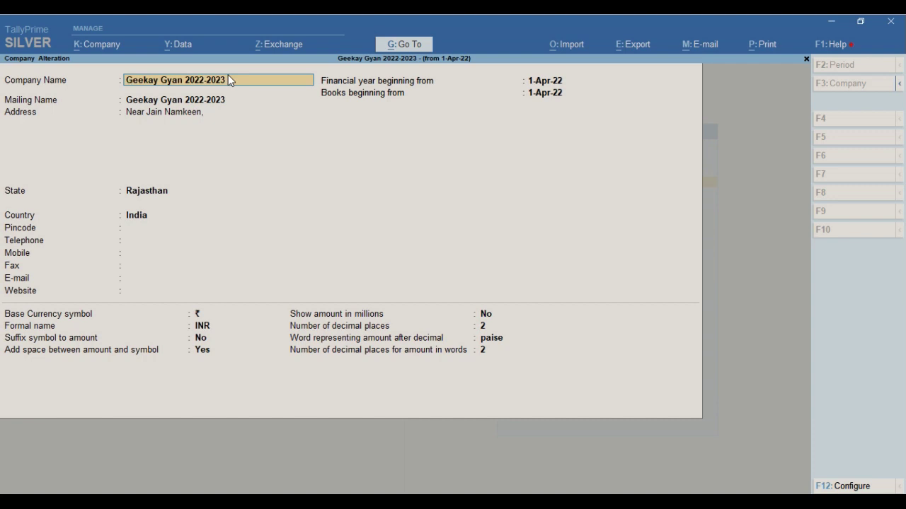
Step: Add the suffix (F.Y) to the company name and mailing name, making them Geekay Gyan 2022-2023 (F.Y), and save the company
type("(")
key("BackSpace")
type("(g.y")
key("BackSpace")
key("BackSpace")
key("BackSpace")
key("BackSpace")
key("BackSpace")
type("(g.y")
key("BackSpace")
key("BackSpace")
key("BackSpace")
type("F.y")
key("BackSpace")
key("Return")
key("Return")
key("Return")
key("Return")
key("Return")
key("Return")
key("Return")
key("Return")
key("Return")
key("Return")
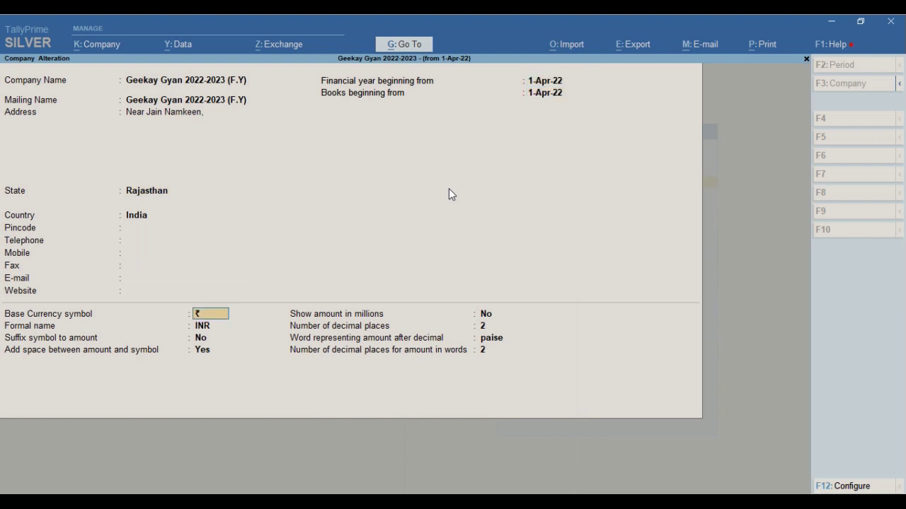
key("Return")
key("Return")
key("Return")
key("Return")
key("Return")
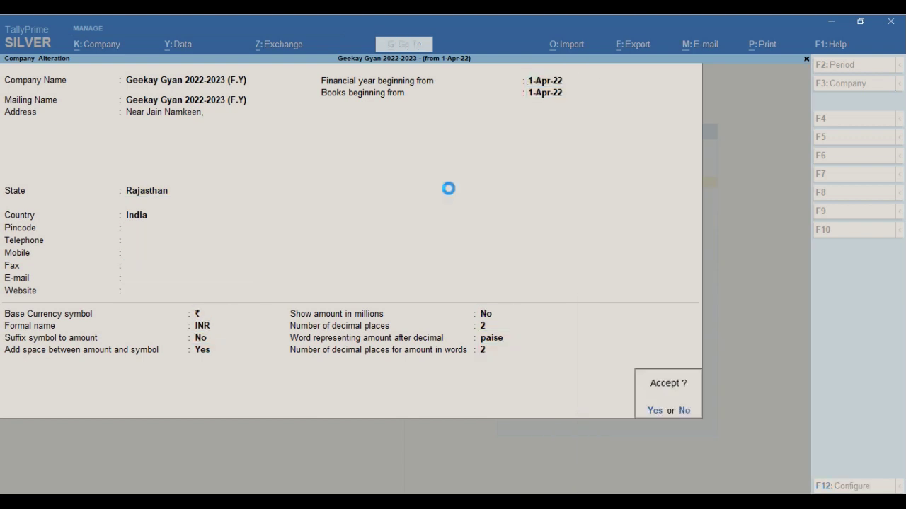
key("Return")
Step: Rename the split company starting from 1-Apr-23 as Geekay Gyan 2023-2024, including its mailing name, and save it
key("Down")
key("Return")
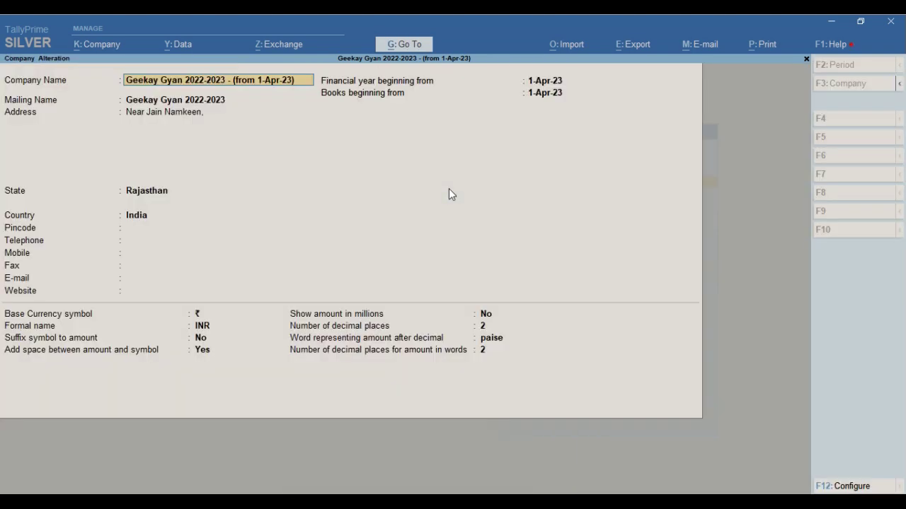
key("BackSpace")
key("BackSpace")
key("BackSpace")
key("BackSpace")
key("BackSpace")
key("BackSpace")
key("BackSpace")
key("BackSpace")
key("BackSpace")
key("BackSpace")
key("BackSpace")
key("BackSpace")
key("BackSpace")
key("BackSpace")
key("BackSpace")
key("BackSpace")
key("BackSpace")
key("BackSpace")
key("BackSpace")
key("BackSpace")
key("BackSpace")
key("BackSpace")
key("BackSpace")
key("BackSpace")
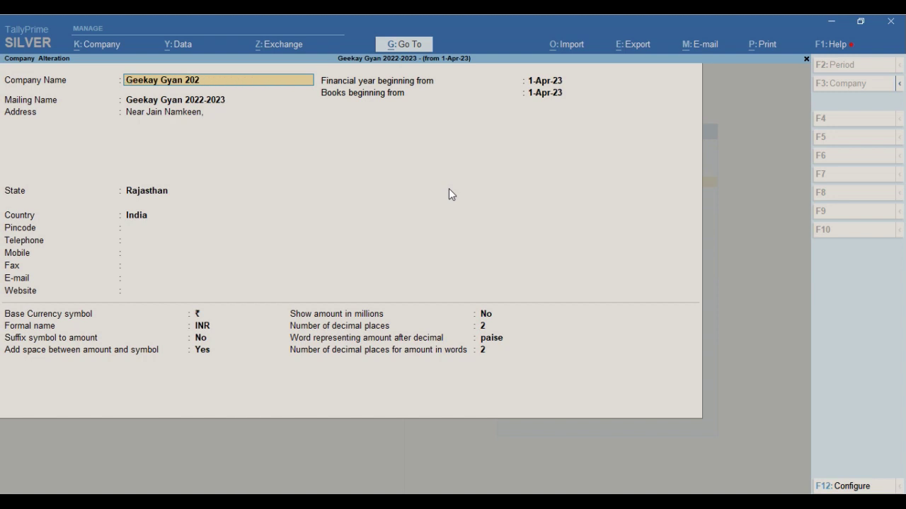
type("3-2024")
key("Return")
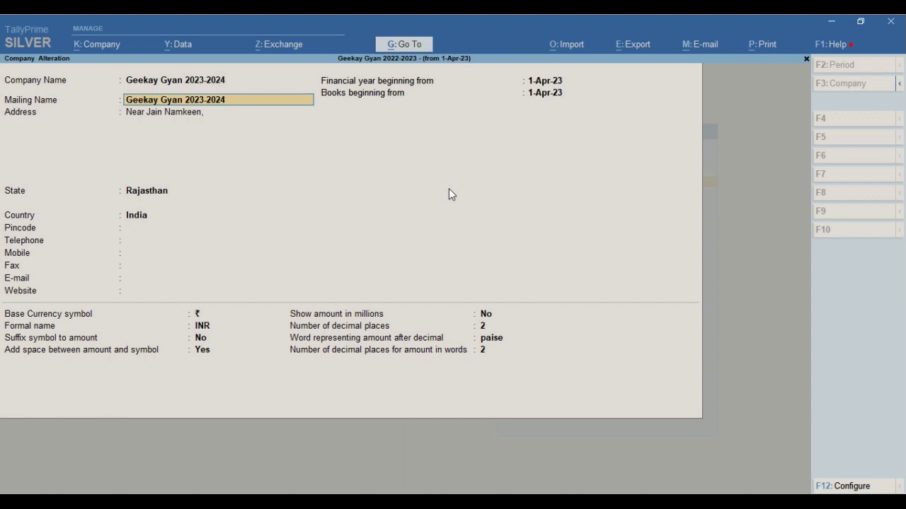
key("Return")
key("ctrl+a")
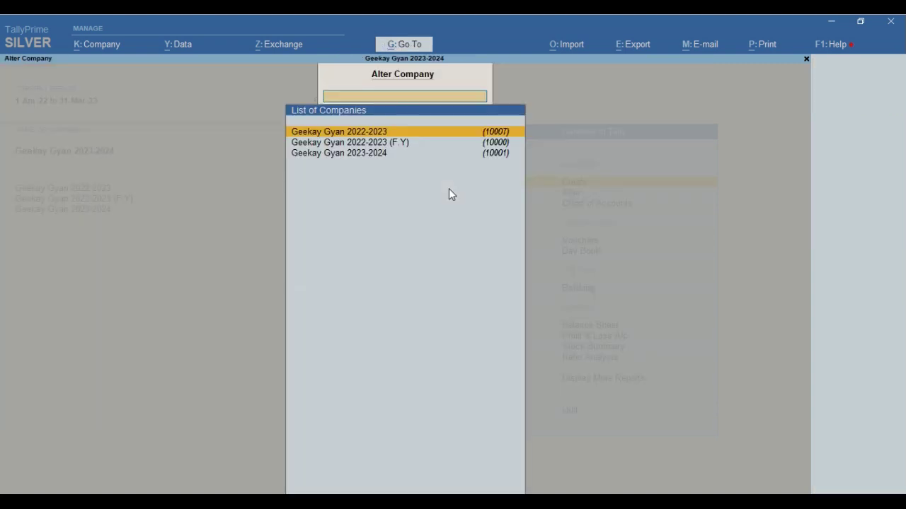
Step: Leave the company alteration list and make Geekay Gyan 2022-2023 (F.Y) the active company
key("Down")
key("Down")
key("Up")
key("Up")
key("Up")
key("Up")
key("Up")
key("Escape")
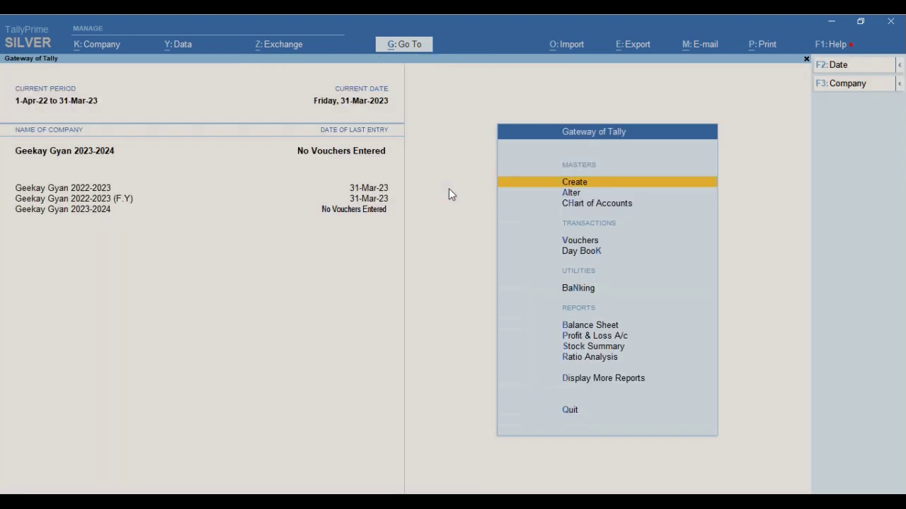
key("Escape")
key("n")
left_click(91, 201)
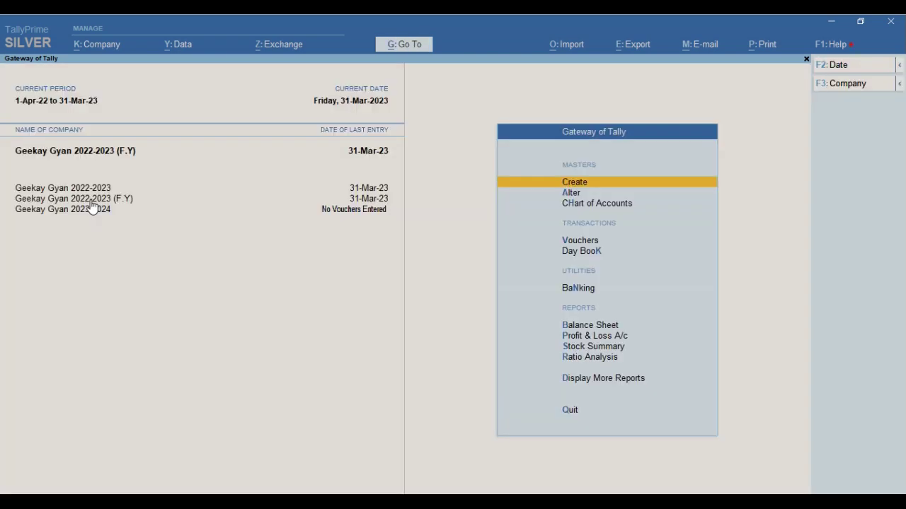
Step: Switch between the loaded companies and make Geekay Gyan 2023-2024 the active company
key("Escape")
key("Escape")
left_click(94, 212)
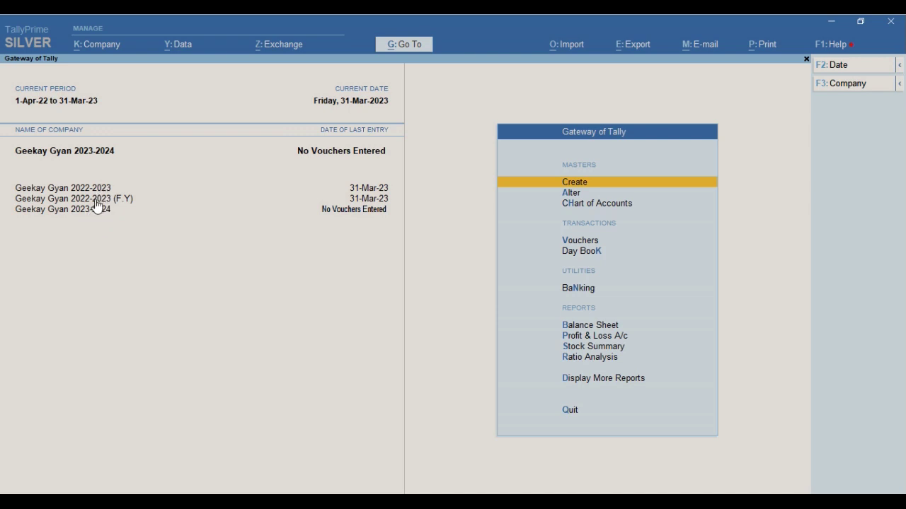
left_click(94, 199)
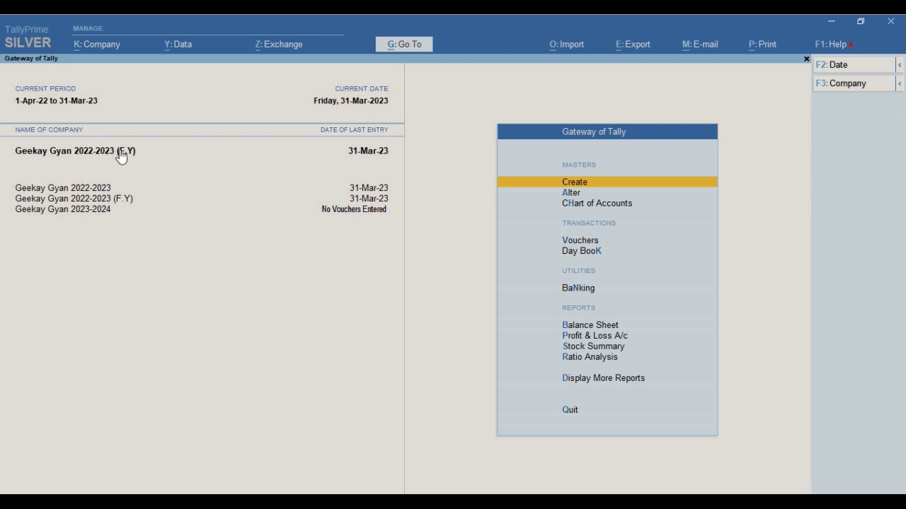
left_click(94, 210)
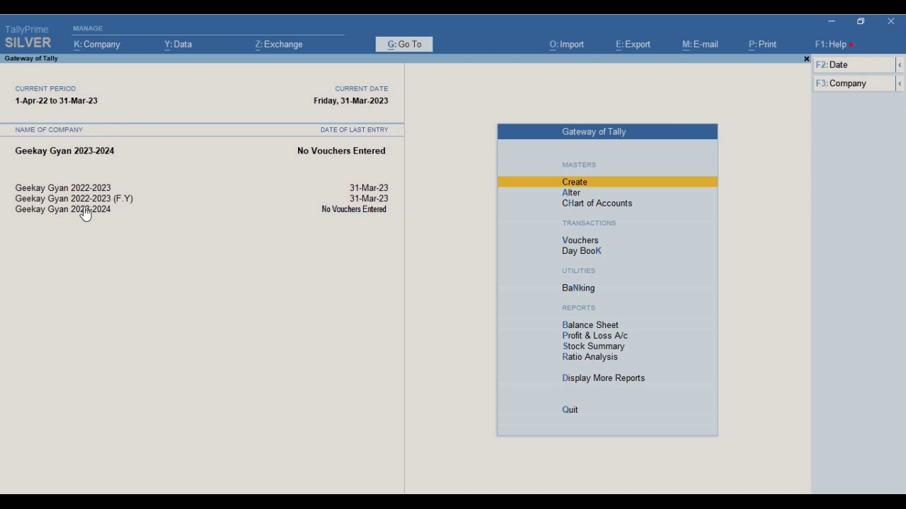
Step: Open the multi-ledger alteration list for All Items from the chart of accounts
key("h")
key("Return")
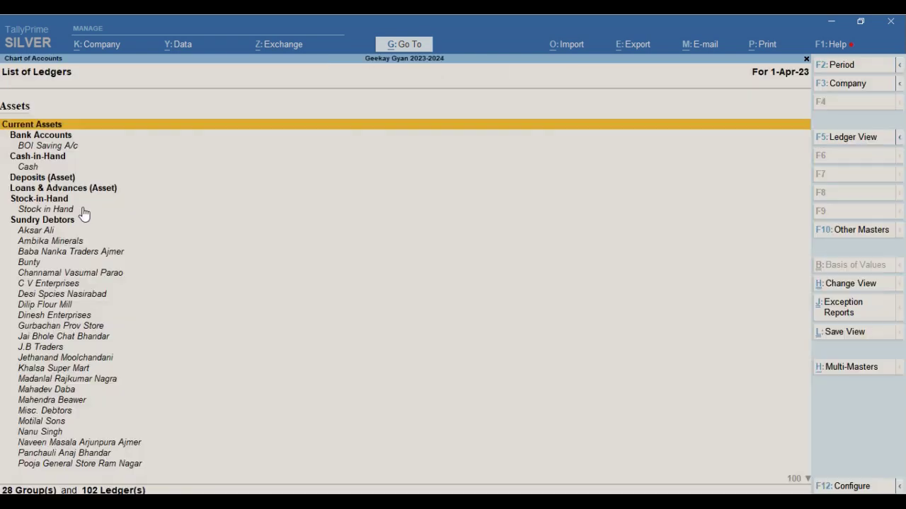
key("ctrl+h")
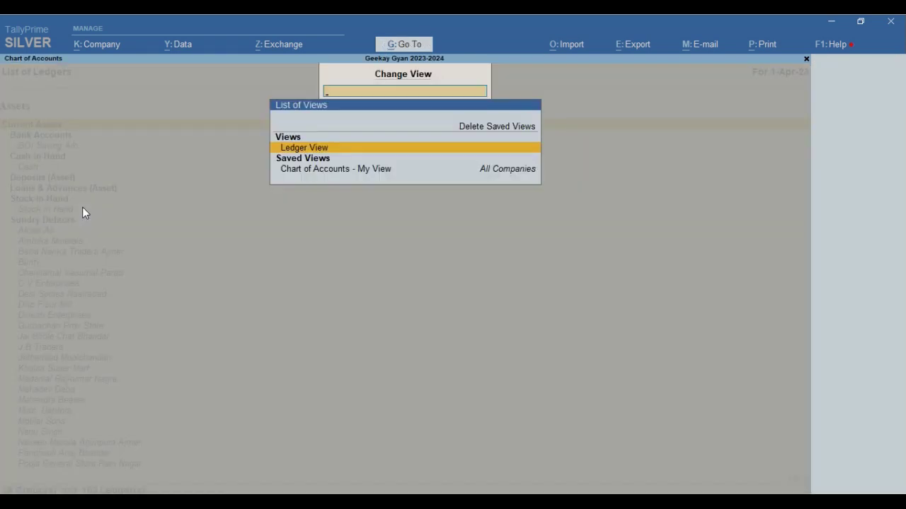
key("Escape")
key("alt+h")
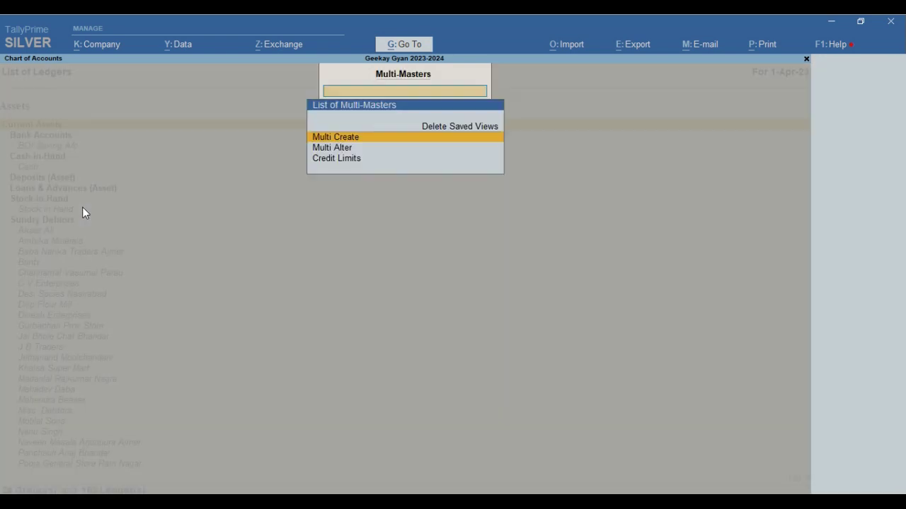
key("Down")
key("Return")
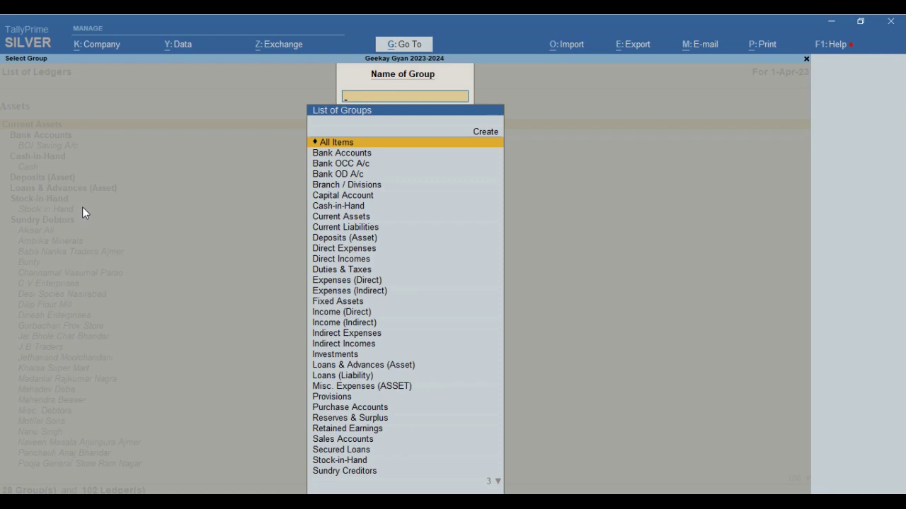
key("Return")
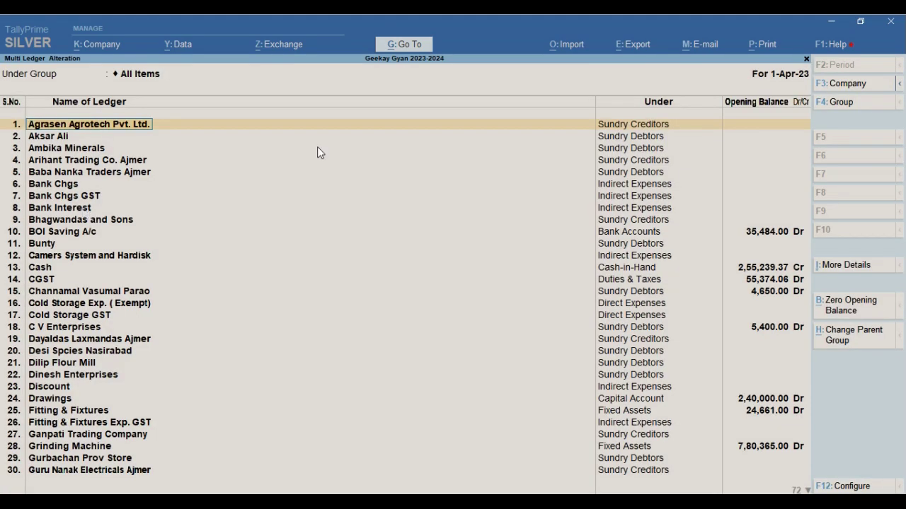
Step: Examine the opening balances carried by the ledgers of all groups, then return to the Gateway of Tally without saving
key("Down")
key("Down")
key("Down")
key("Down")
key("Down")
key("Down")
key("Down")
key("Down")
key("Down")
key("Down")
key("Down")
key("Down")
key("Down")
key("Down")
key("Down")
key("Down")
key("Down")
key("Down")
key("Down")
key("Down")
key("Down")
key("Down")
key("Down")
key("Down")
key("Down")
key("Down")
key("Down")
key("Down")
key("Down")
key("Down")
key("Down")
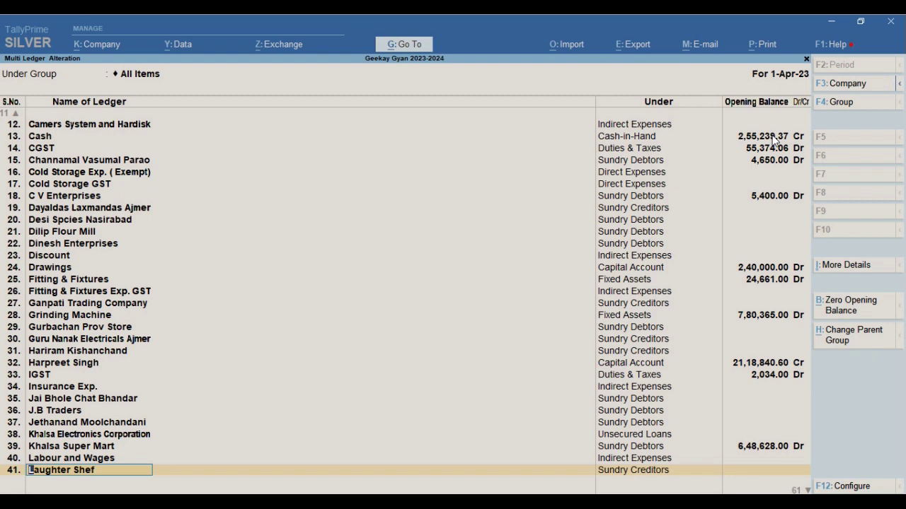
key("Down")
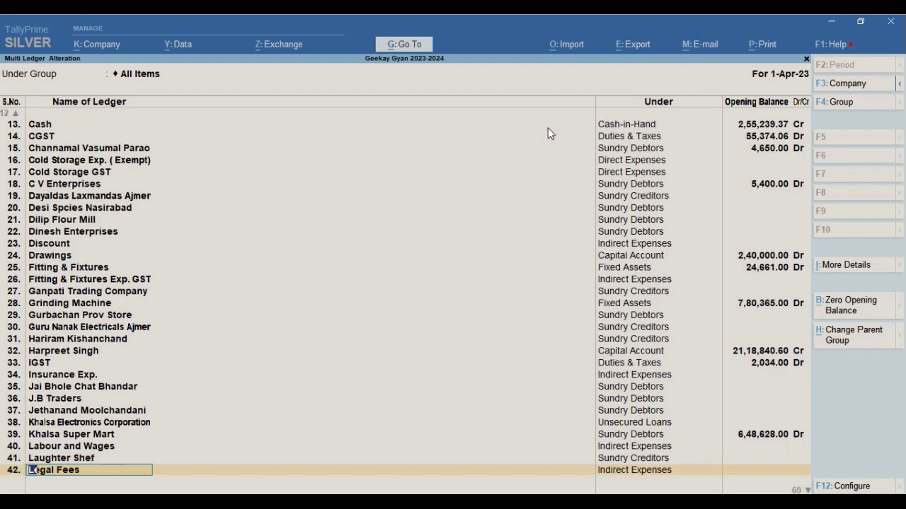
key("Down")
key("Down")
key("Down")
key("Down")
key("Down")
key("Down")
key("Down")
key("Down")
key("Down")
key("Down")
key("Down")
key("Down")
key("Down")
key("Down")
key("Down")
key("Up")
key("Up")
key("Up")
key("Up")
key("Up")
key("Up")
key("Up")
key("Up")
key("Up")
key("Up")
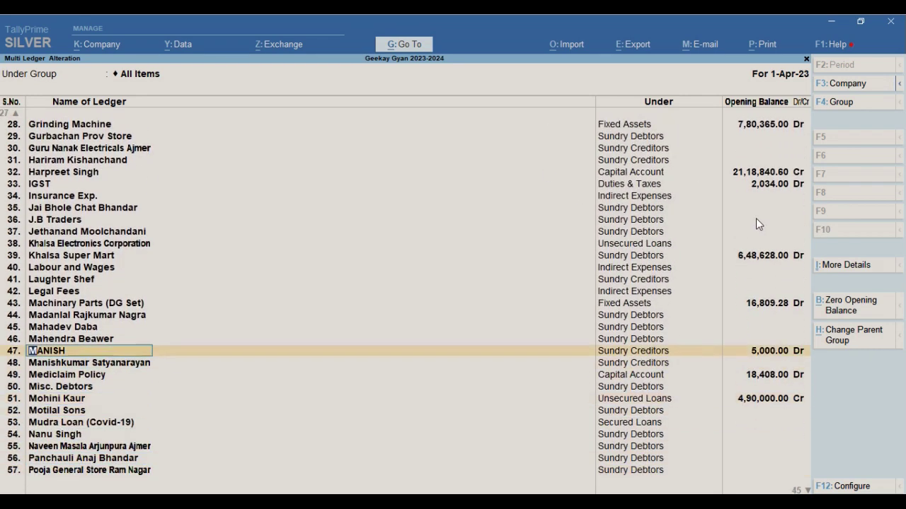
key("Up")
key("Up")
key("Up")
key("Up")
key("Up")
key("Up")
key("Up")
key("Up")
key("Up")
key("Up")
key("Up")
key("Up")
key("Up")
key("Up")
key("Up")
key("Up")
key("Up")
key("Up")
key("Up")
key("Up")
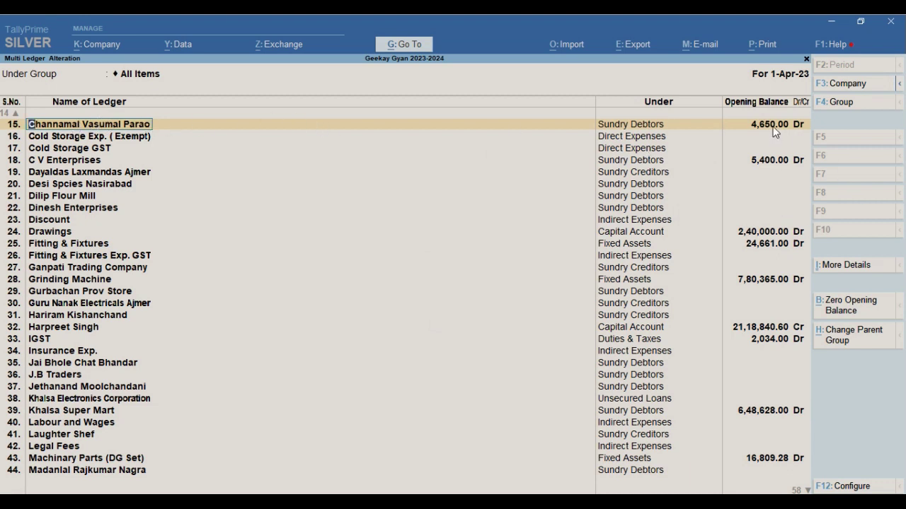
key("shift+End")
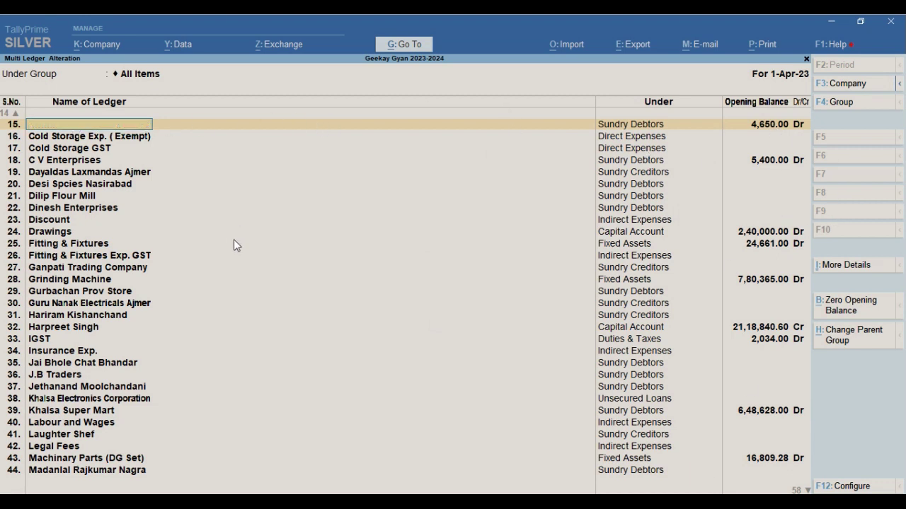
key("Escape")
key("Escape")
key("Escape")
key("Escape")
key("Escape")
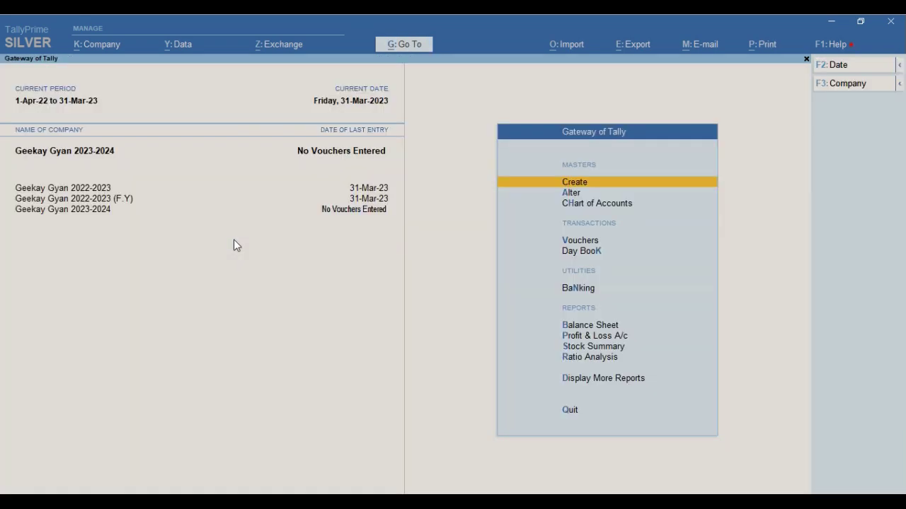
Step: Open the ledger chart of accounts and start Multi Alter for the ledgers
key("v")
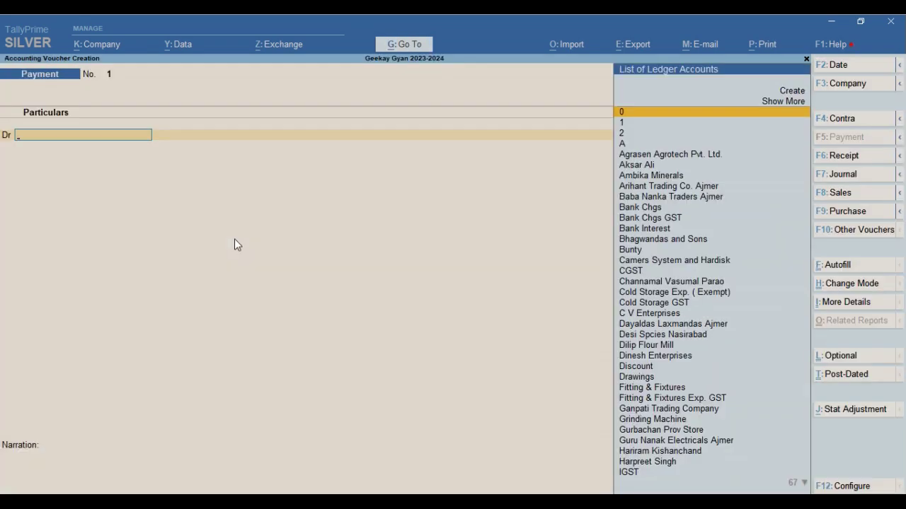
key("Escape")
key("Up")
key("Up")
key("Down")
key("Return")
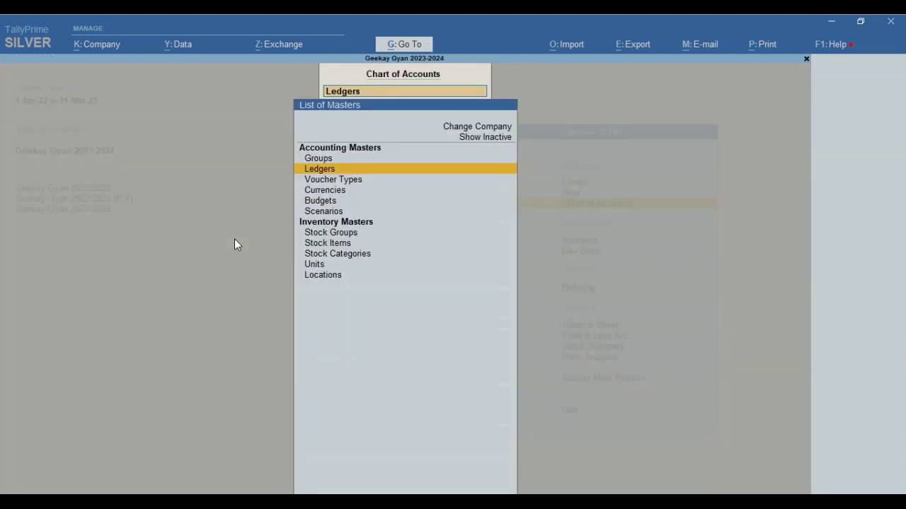
key("Down")
key("Up")
key("Return")
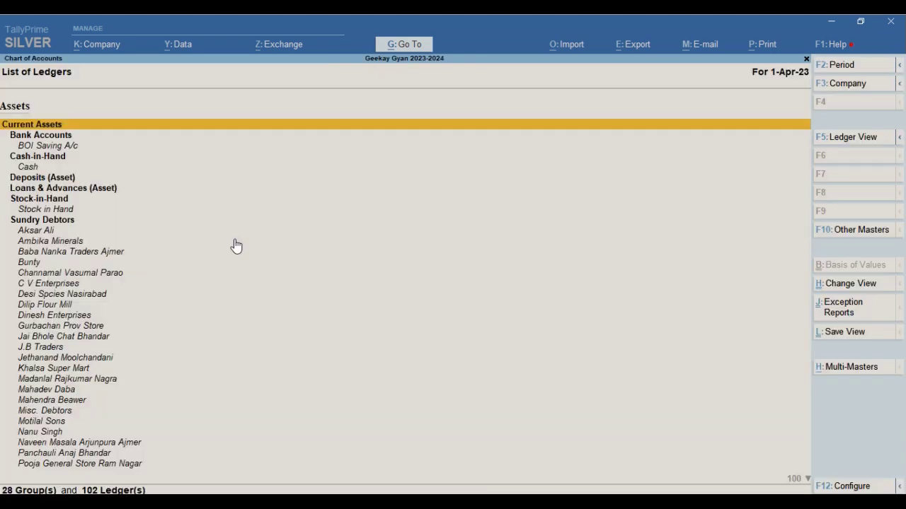
key("ctrl+h")
key("Down")
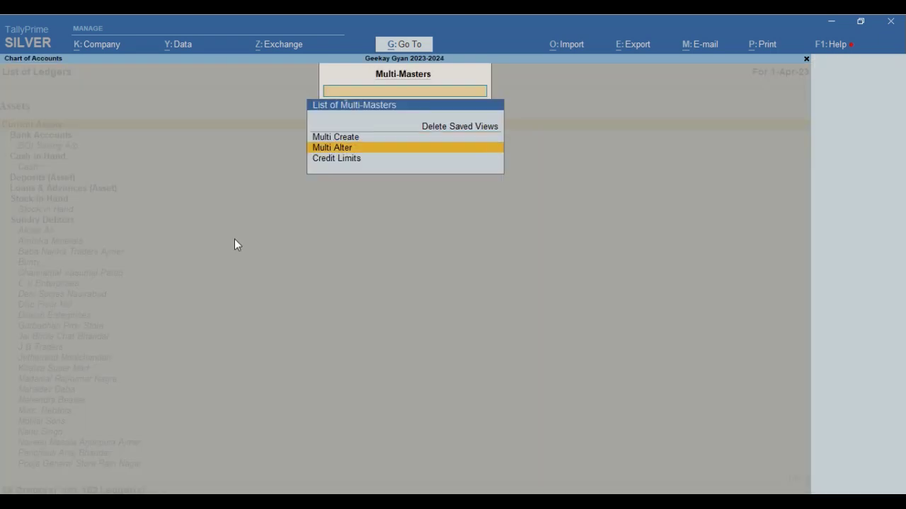
key("Return")
key("Return")
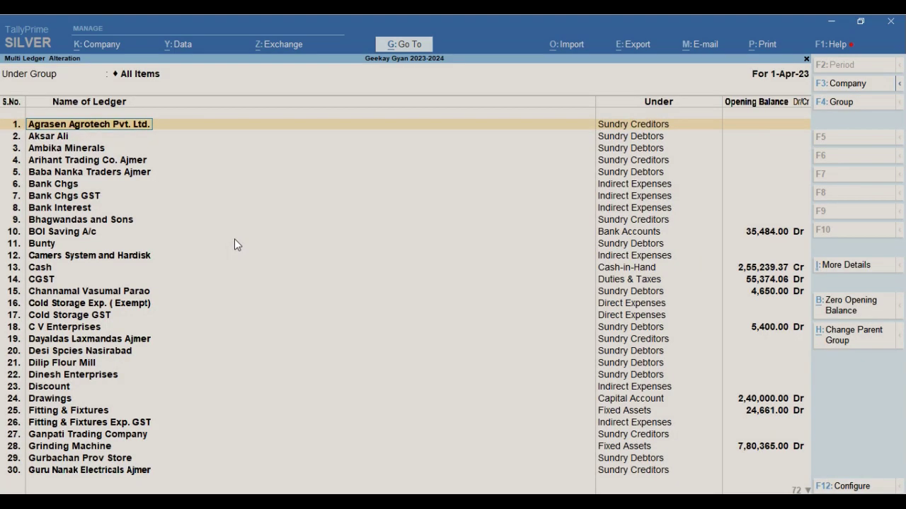
key("BackSpace")
key("Escape")
key("Return")
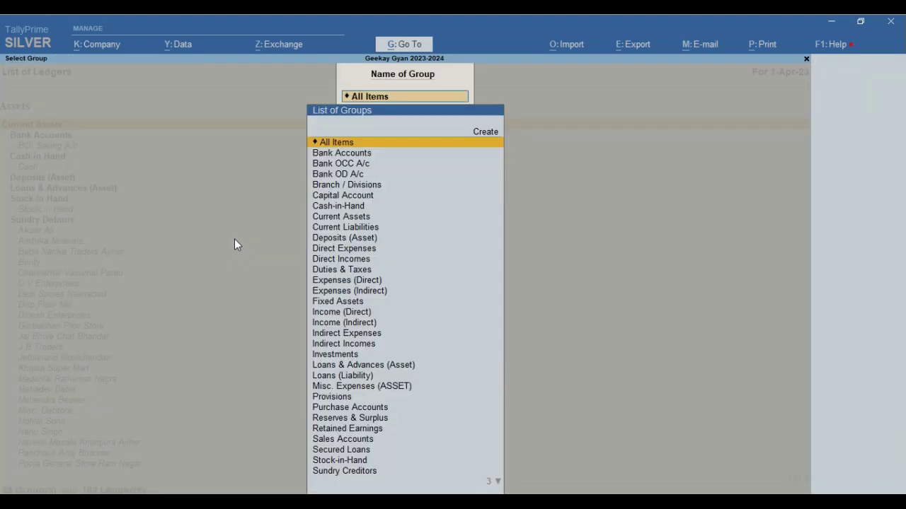
key("Down")
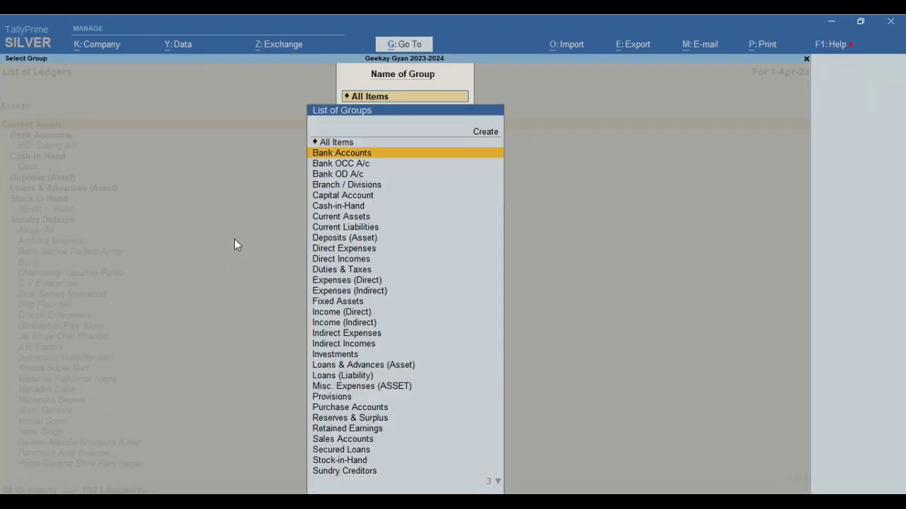
key("Escape")
key("Escape")
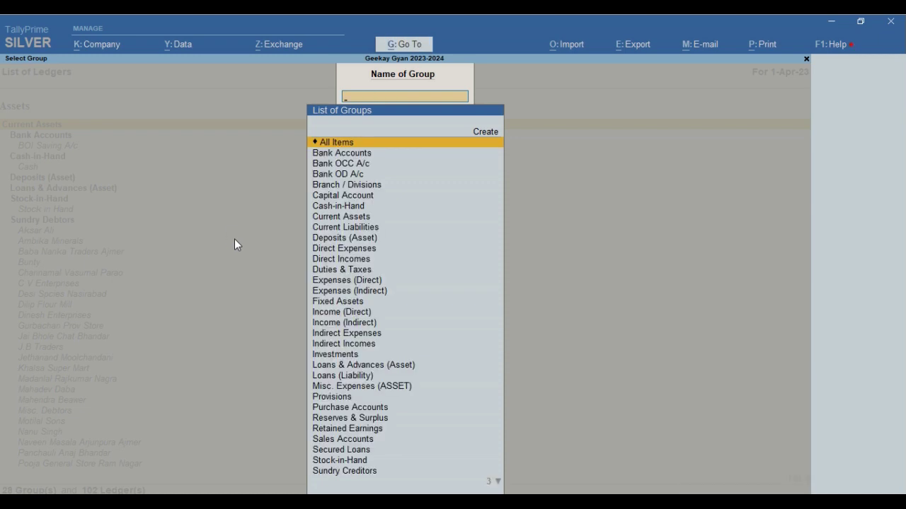
Step: Zero the opening balances of all ledgers in the Capital Account group and save the alteration
type("CAPI")
key("Return")
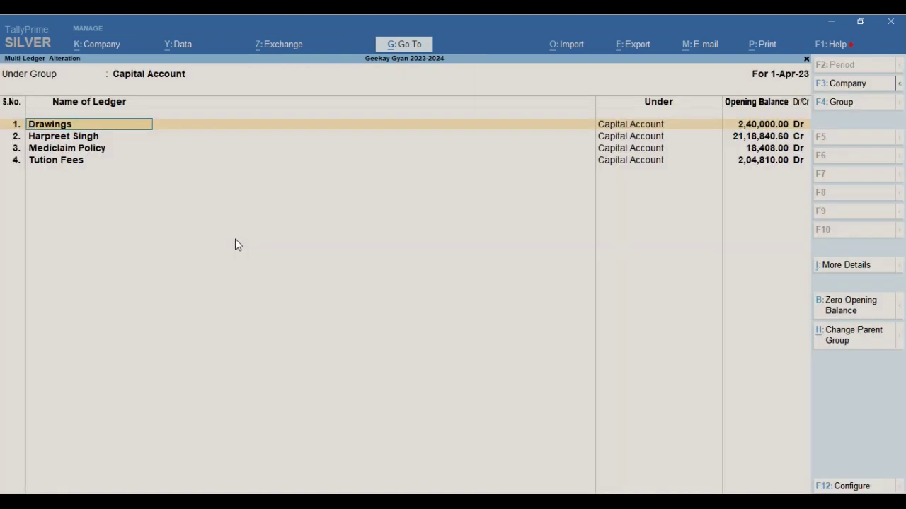
key("alt+b")
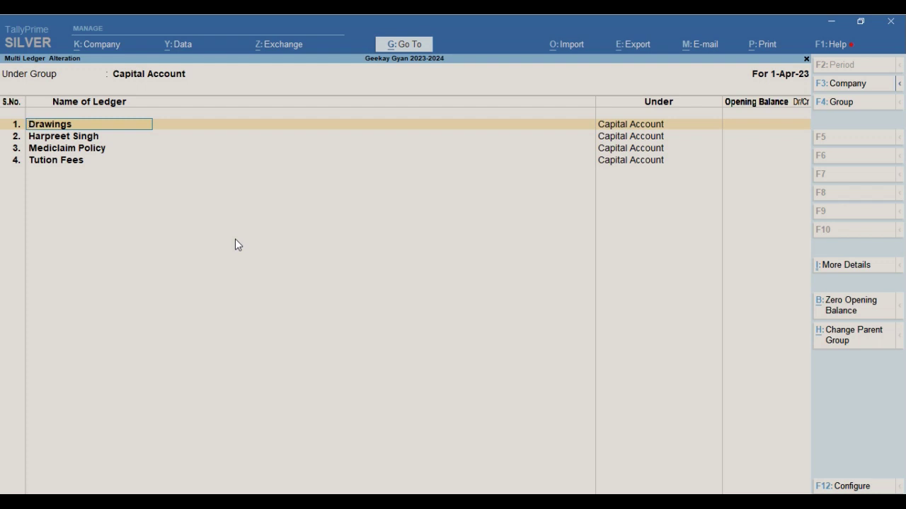
key("alt+h")
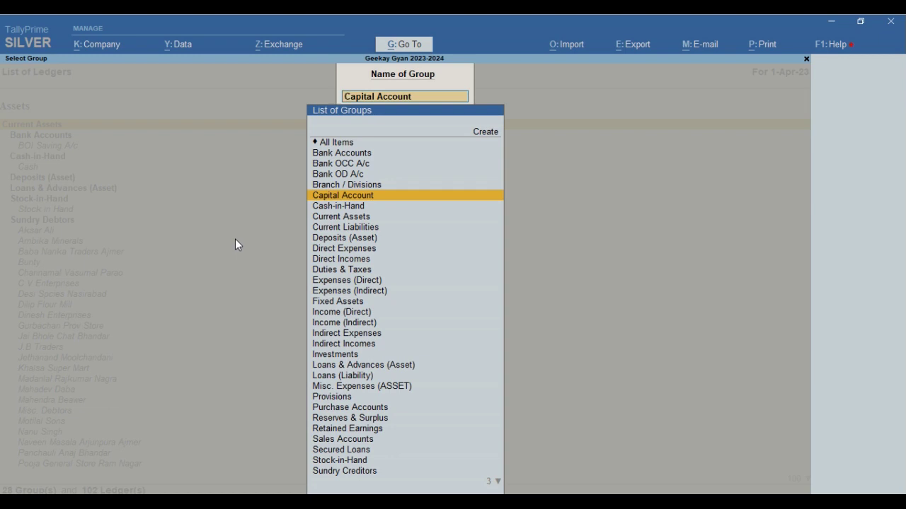
Step: Zero the opening balances of all ledgers in the Sundry Creditors group and save the alteration
key("Up")
key("Up")
key("Up")
type("s")
type("SUND")
key("Down")
key("Up")
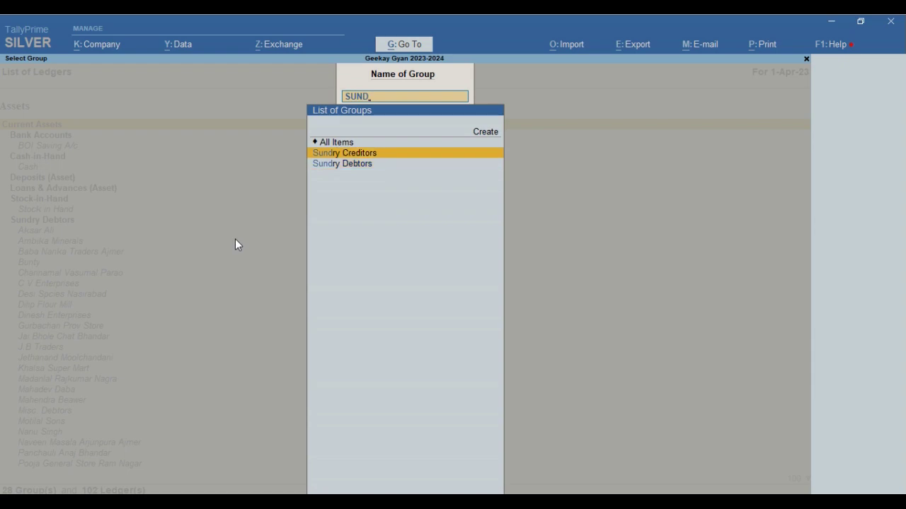
key("Return")
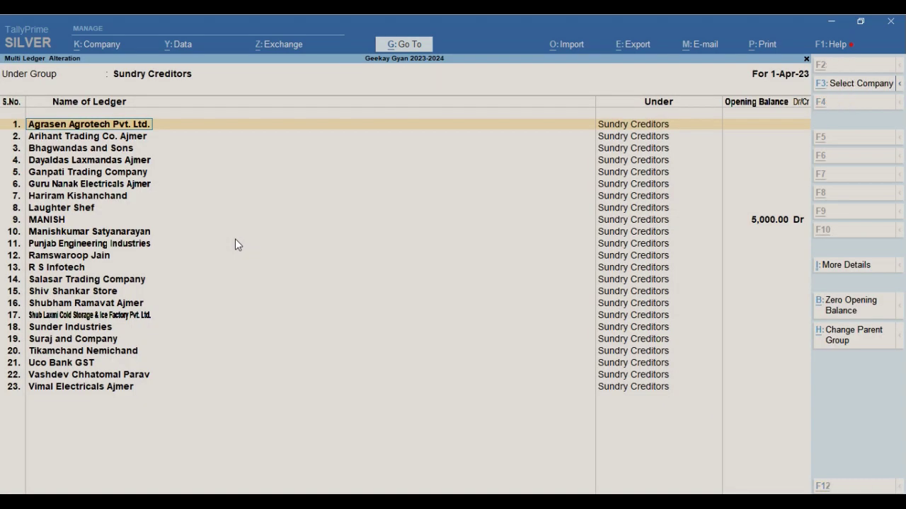
key("Return")
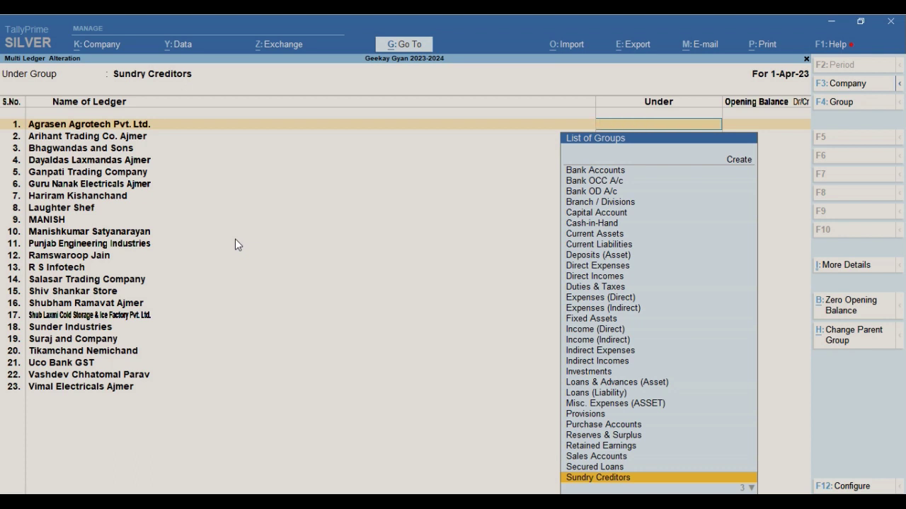
key("Escape")
key("y")
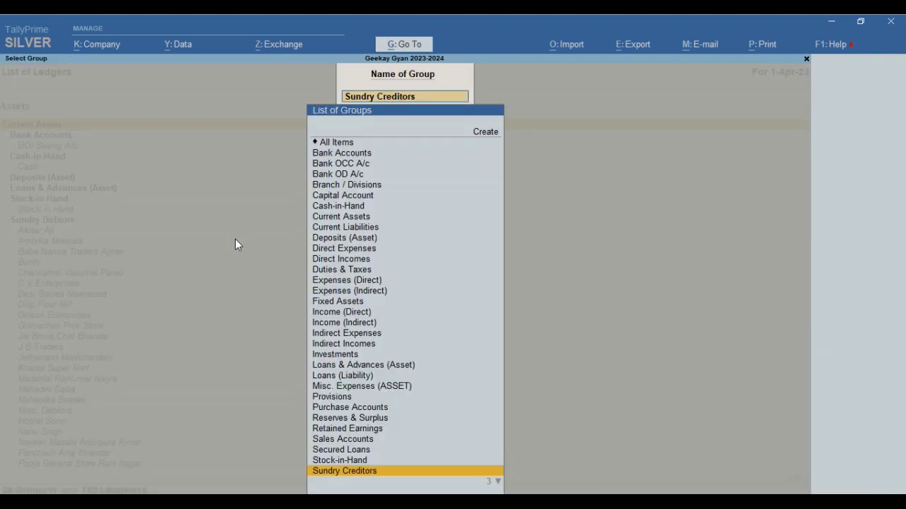
Step: Review the opening balances of the ledgers under All Items in multi-ledger alteration, then return to the Gateway of Tally
type("A")
key("Up")
key("Up")
key("Up")
key("Up")
key("Up")
key("Up")
key("Up")
key("Up")
key("Up")
key("Up")
key("Up")
key("Up")
key("Up")
key("Up")
key("Up")
key("Up")
key("Up")
key("Up")
key("Up")
key("Up")
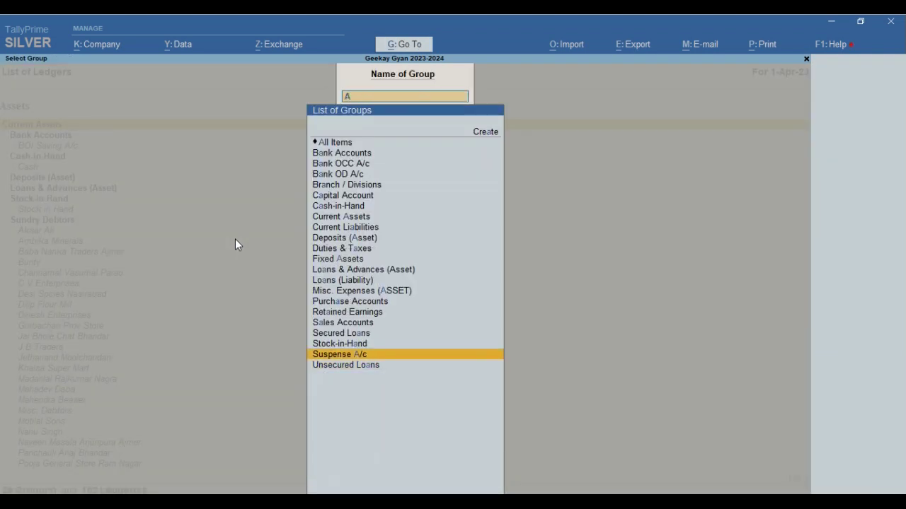
key("Down")
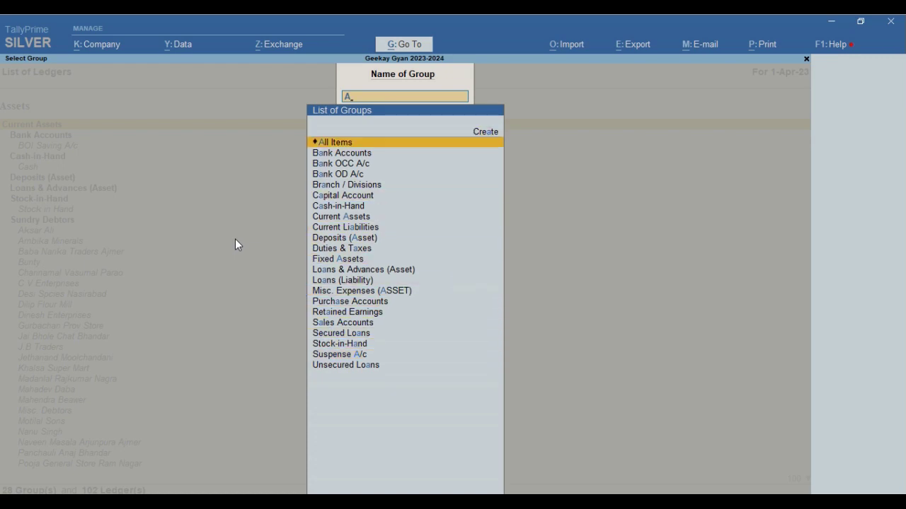
key("Return")
key("Down")
key("Down")
key("Down")
key("Down")
key("Down")
key("Down")
key("Down")
key("Down")
key("Down")
key("Down")
key("Down")
key("Down")
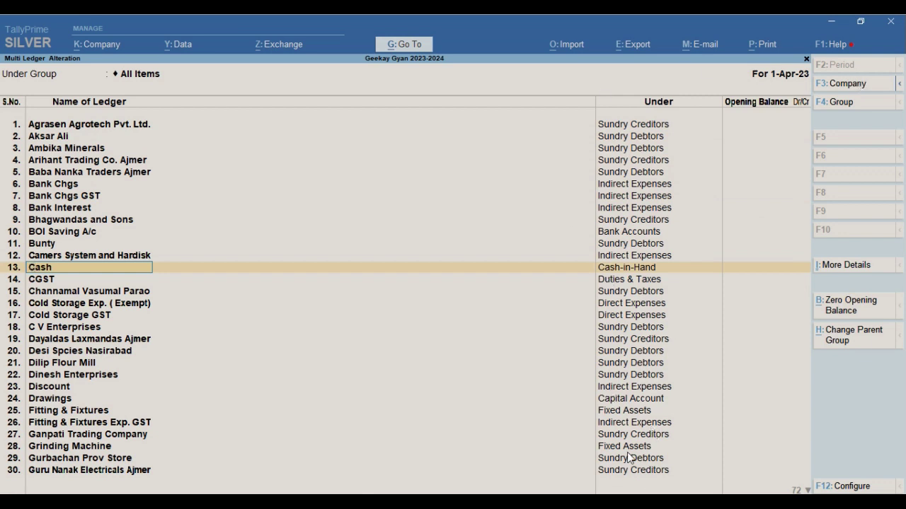
key("ctrl")
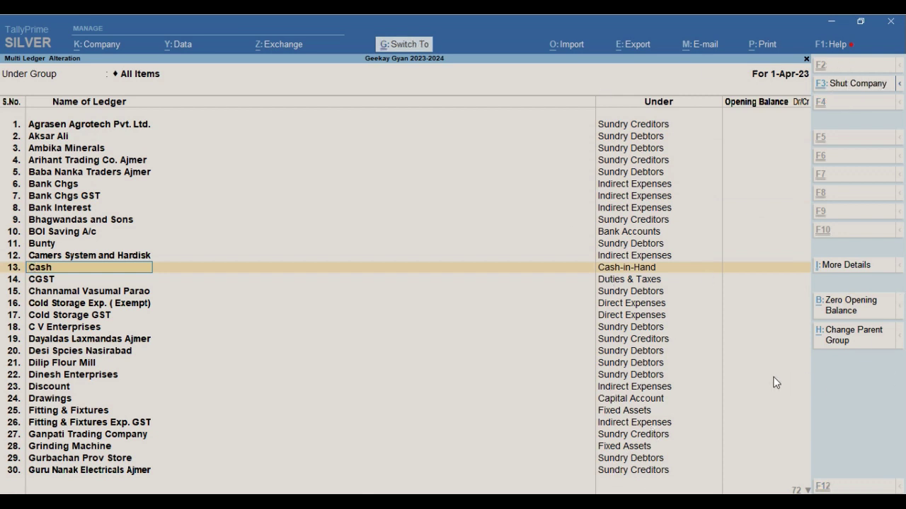
key("Escape")
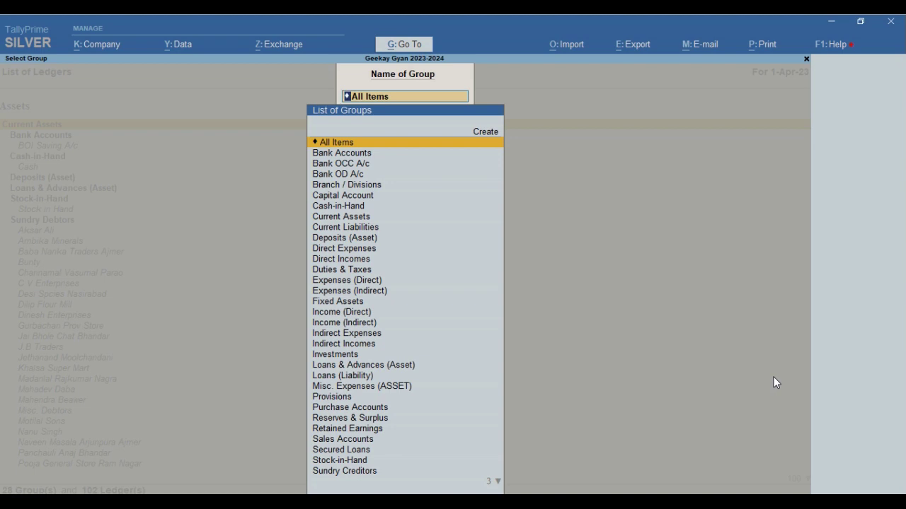
key("Escape")
key("Escape")
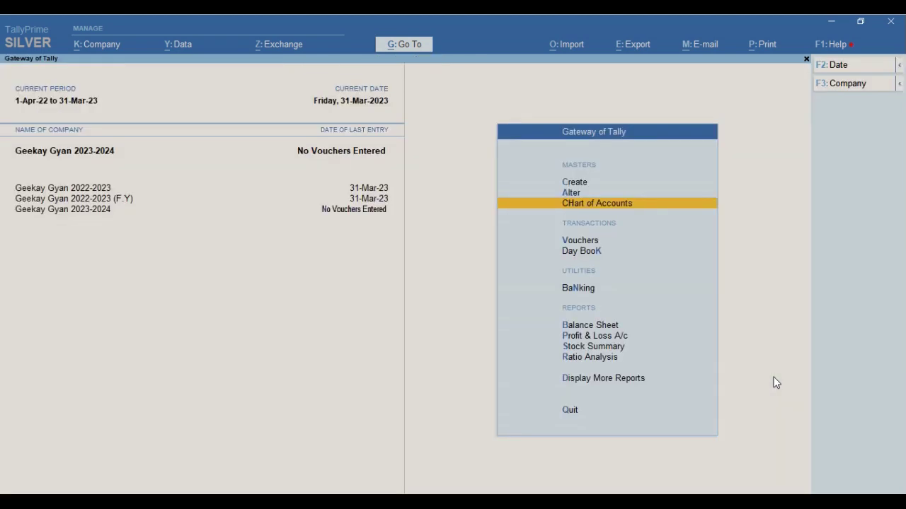
key("Escape")
key("Escape")
key("Escape")
key("Escape")
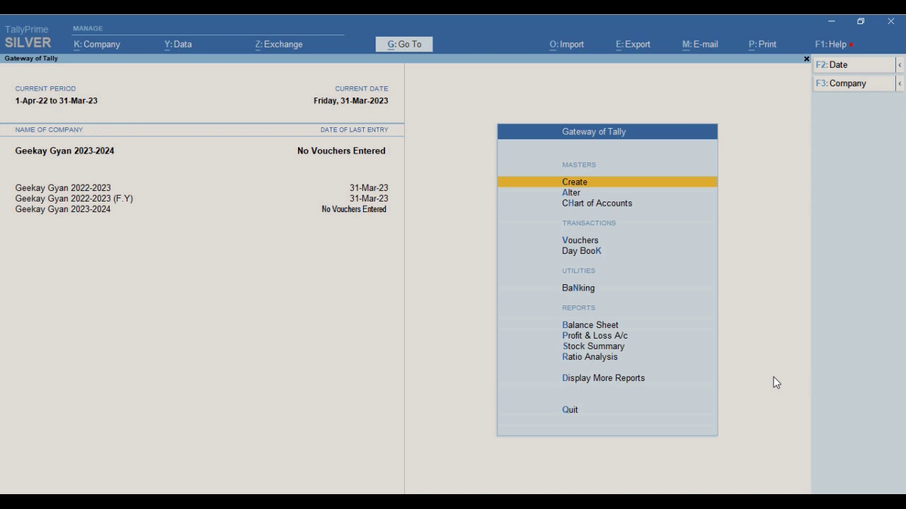
Step: Open the Trial Balance and configure it to show the opening balance
key("d")
key("Return")
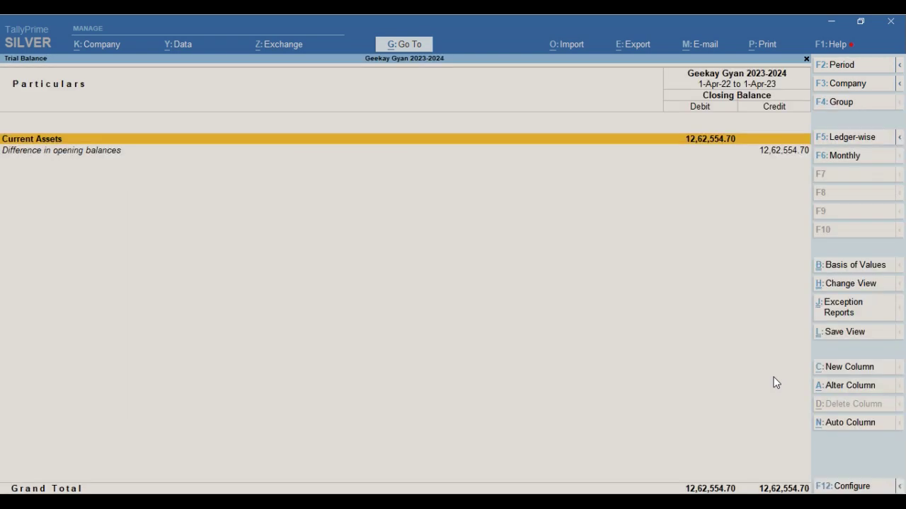
key("F12")
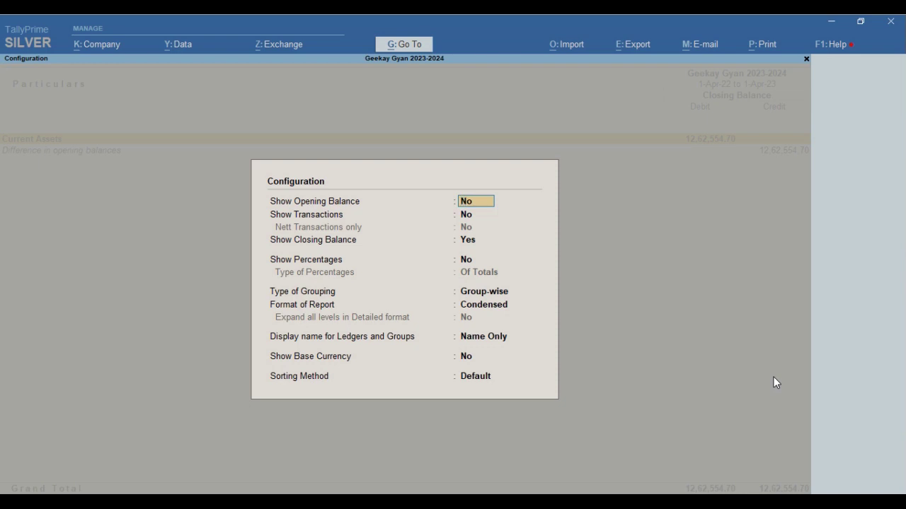
type("Y")
key("Return")
key("ctrl+a")
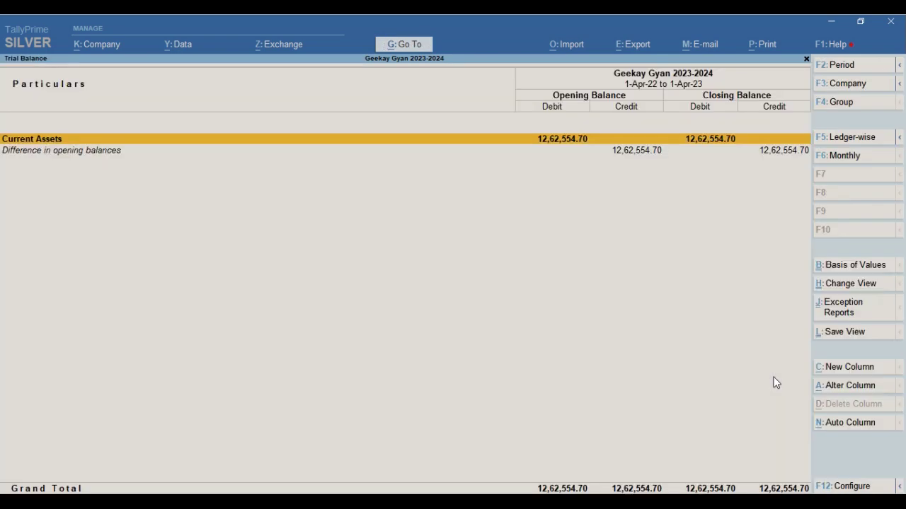
Step: Drill down from Current Assets through Opening Stock to examine the stock items' opening balances
key("Return")
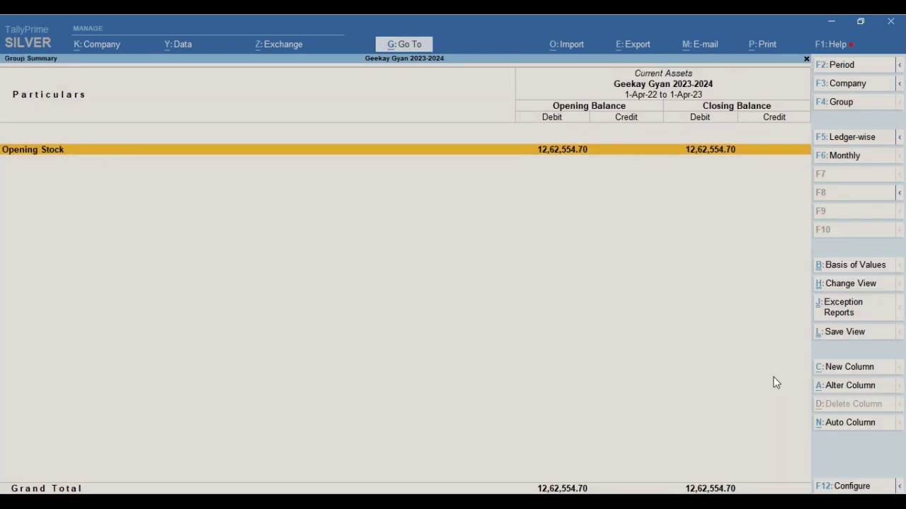
key("Return")
key("Down")
key("Down")
key("Down")
key("Down")
key("Down")
key("Escape")
key("Return")
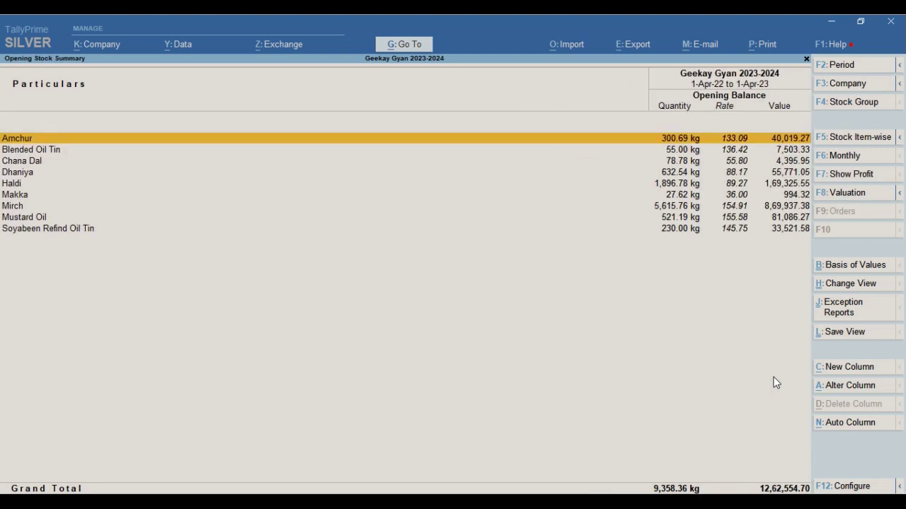
Step: Check the display options of the Opening Stock Summary without altering them, then return to the Gateway of Tally
key("F12")
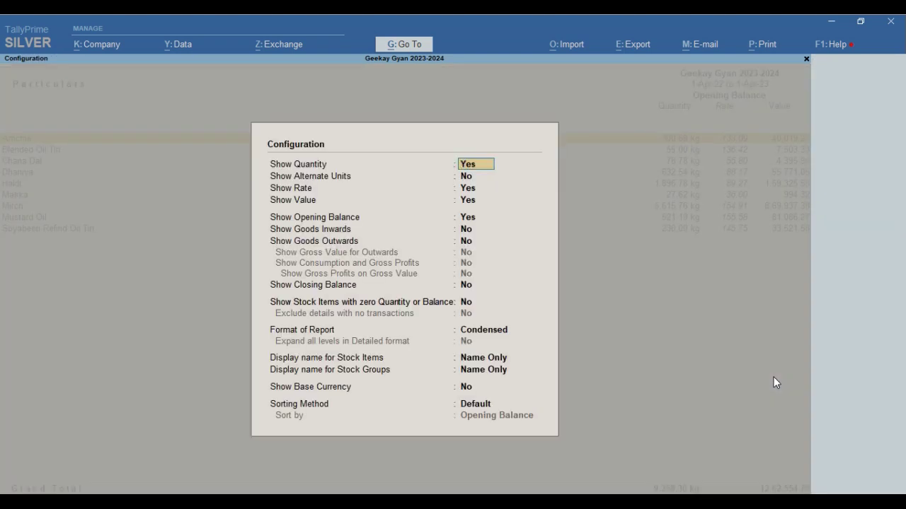
key("Down")
key("Down")
key("Down")
key("Down")
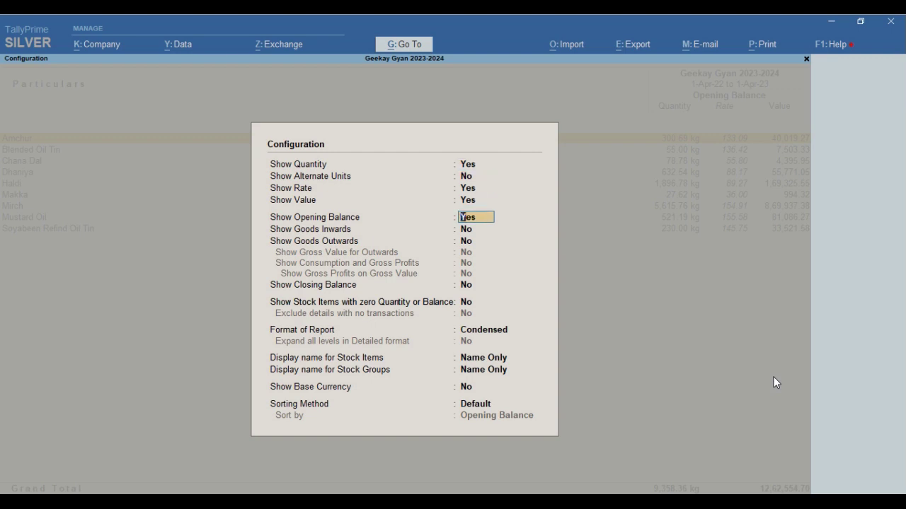
key("Down")
key("Escape")
key("Escape")
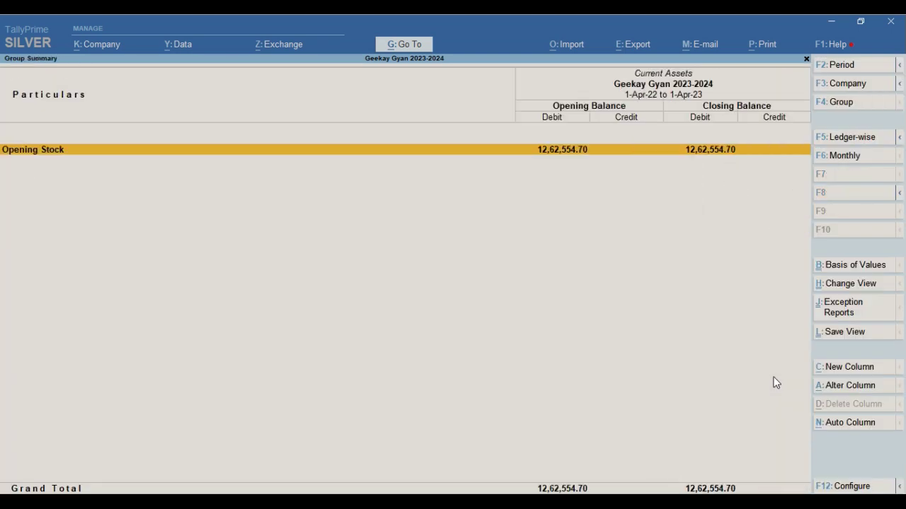
key("Escape")
key("Escape")
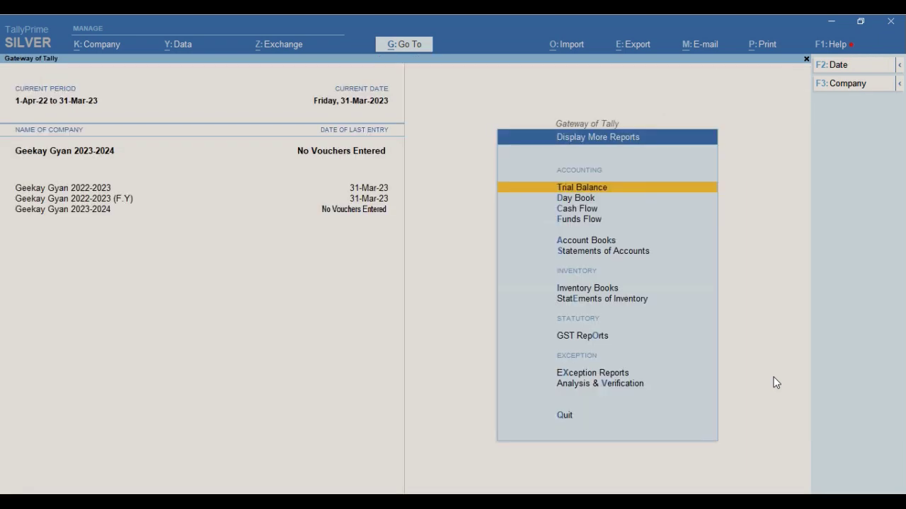
key("Escape")
Step: Open the Cash ledger for alteration to check its opening balance, then leave without saving
key("Down")
key("Return")
key("Down")
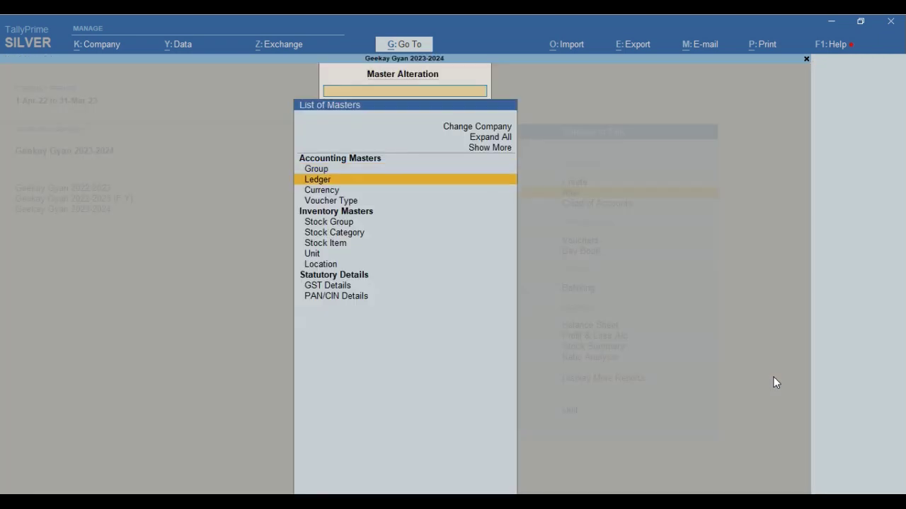
key("Return")
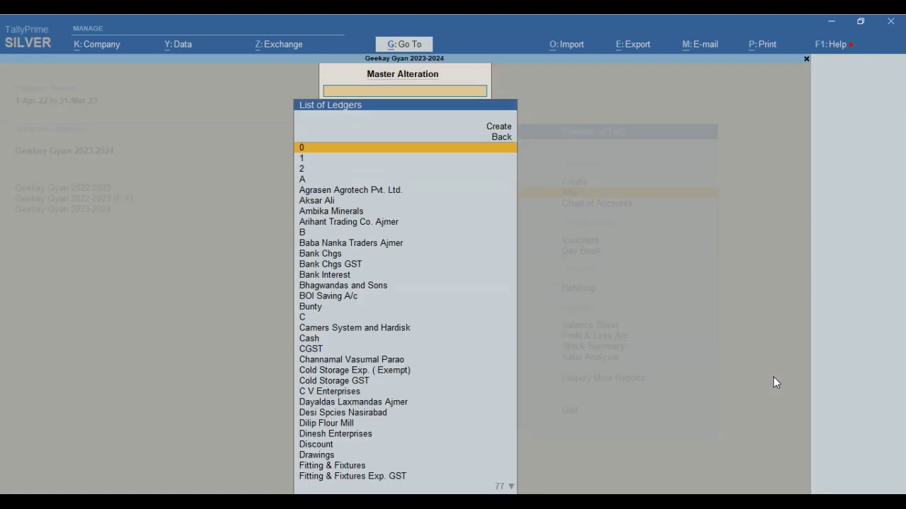
type("cash")
key("Return")
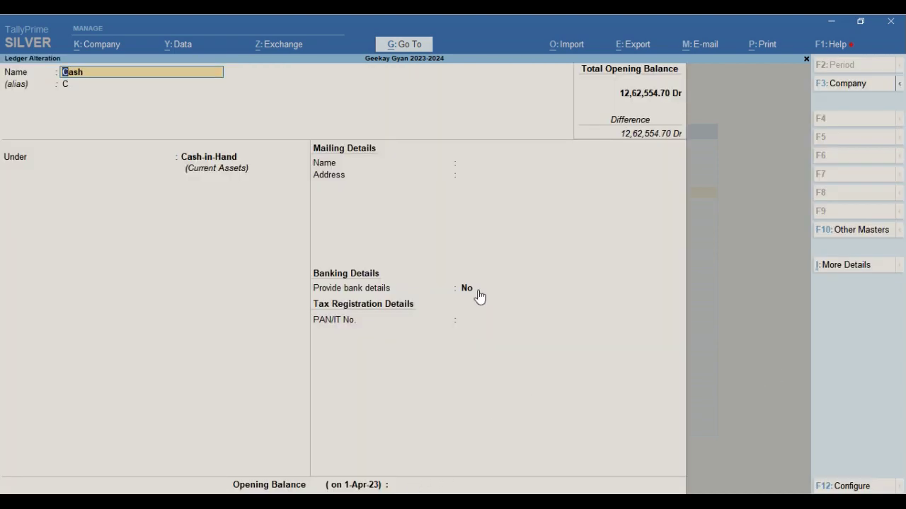
key("Escape")
key("Return")
key("Escape")
key("Escape")
key("Up")
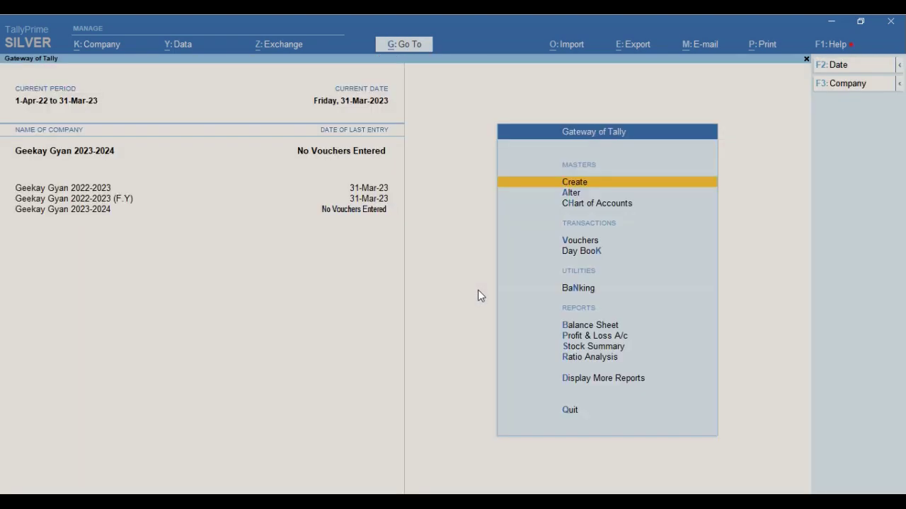
key("Down")
key("Return")
type("le")
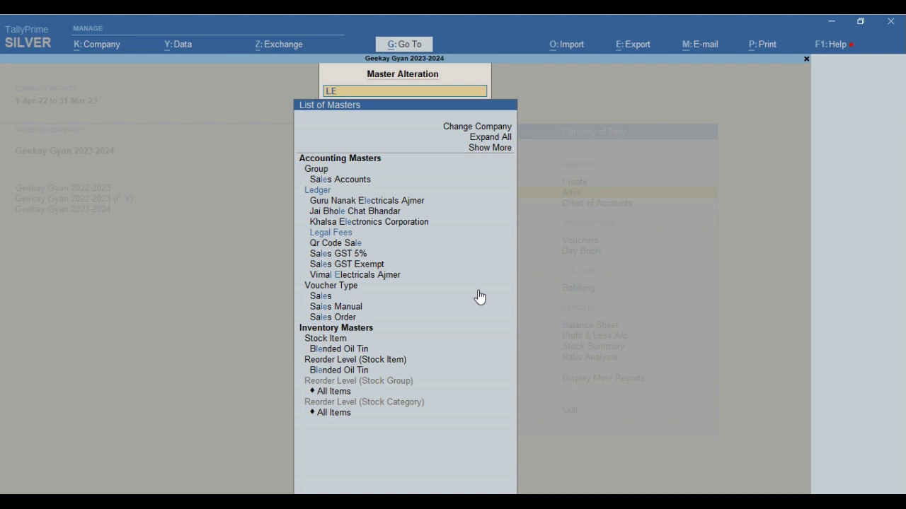
key("Escape")
key("Escape")
key("Escape")
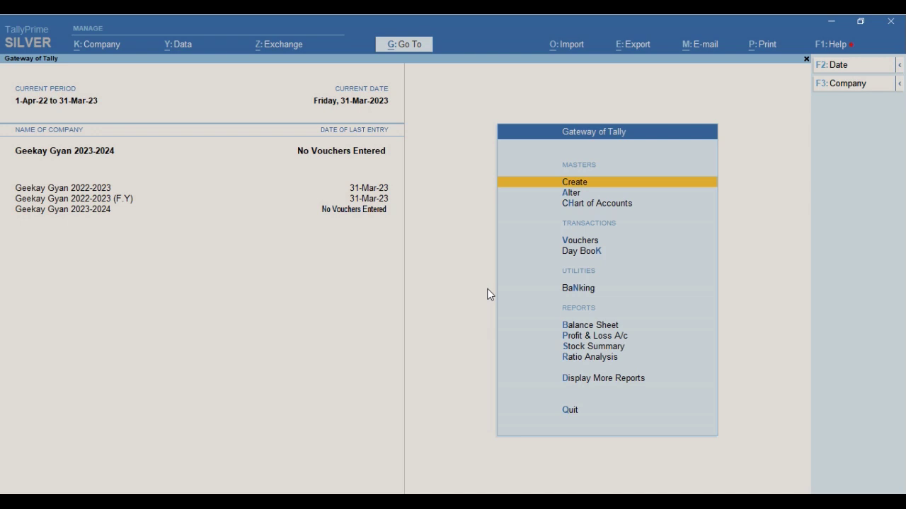
Step: Open the company's Data Path configuration
key("alt+y")
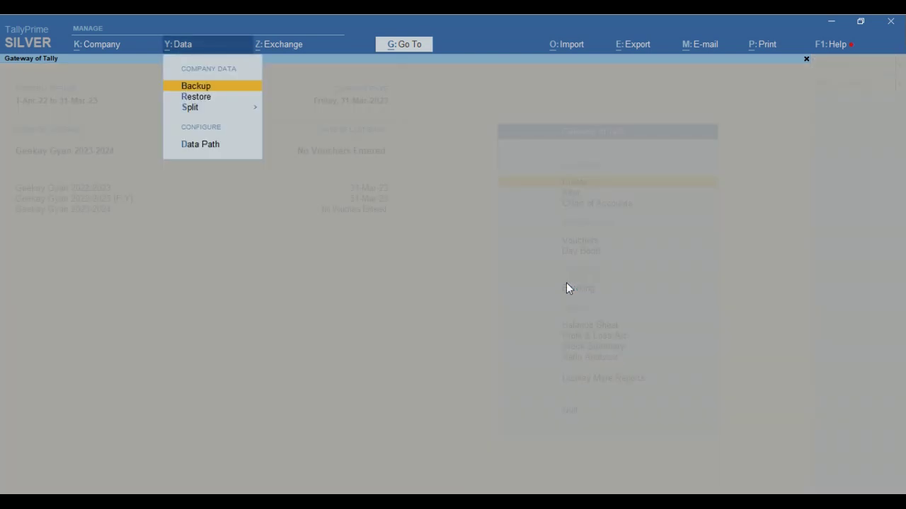
key("Down")
key("Down")
key("Down")
key("Return")
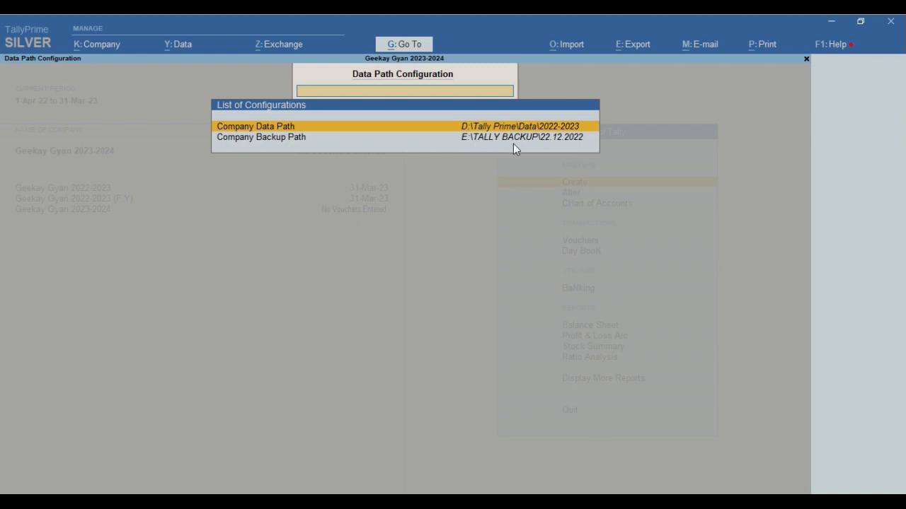
Step: Set the Company Backup Path to E:\Users\Public\Downloads, then reopen the setting and confirm the same folder
left_click(562, 140)
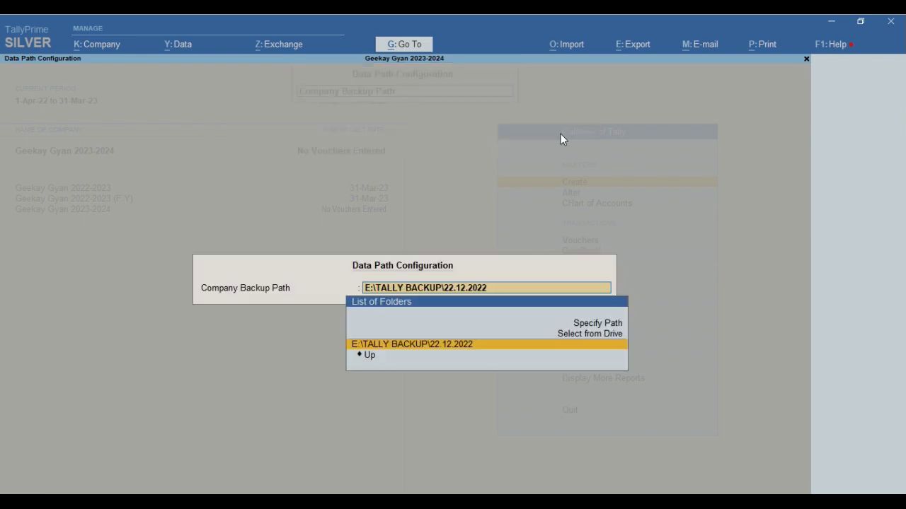
key("Down")
key("Return")
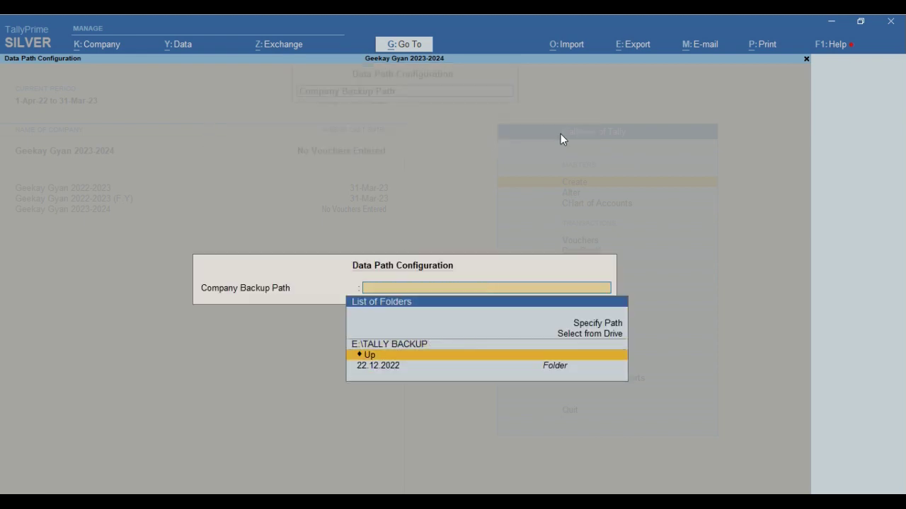
key("Return")
key("Down")
key("Down")
key("Down")
key("Down")
key("Down")
key("Down")
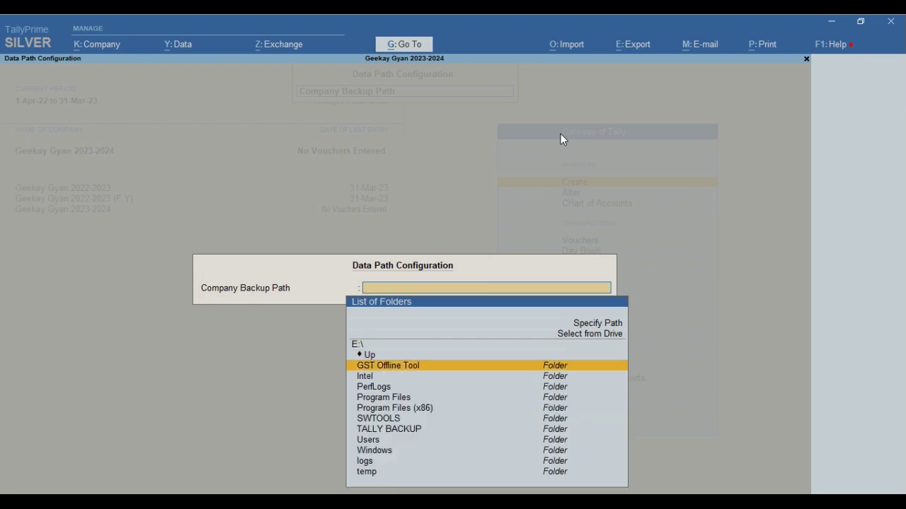
key("Down")
key("Down")
key("Up")
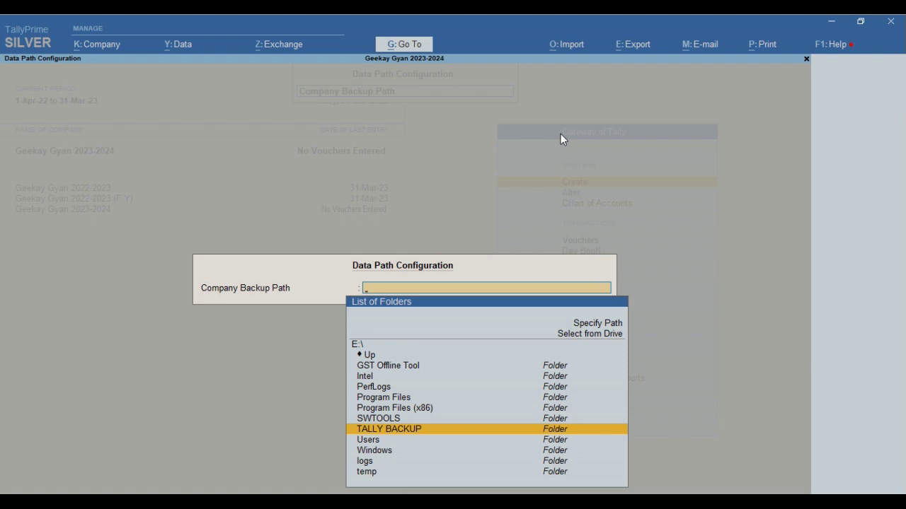
key("Down")
key("Return")
key("Down")
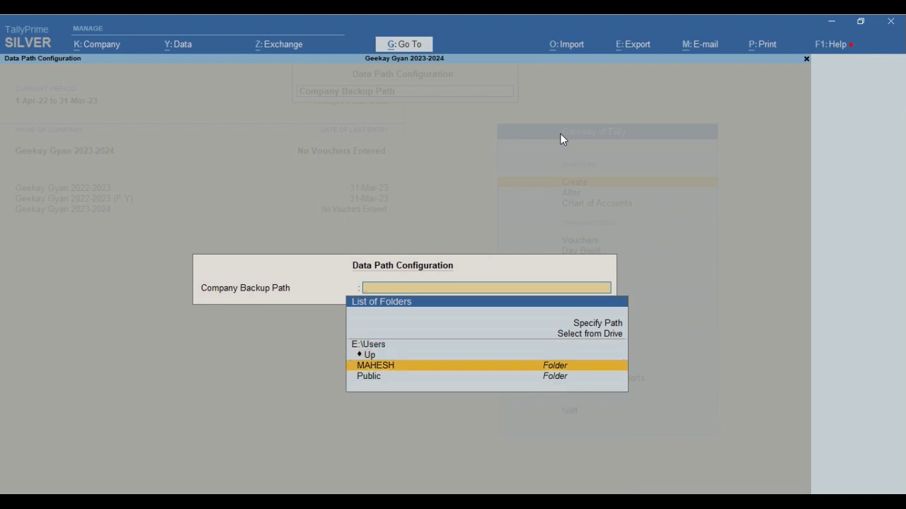
key("Down")
key("Return")
key("Down")
key("Down")
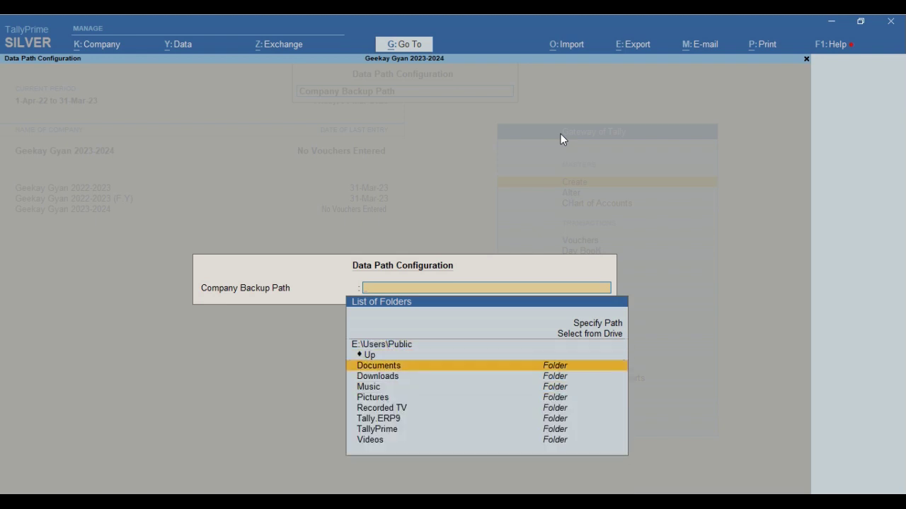
key("Down")
key("Return")
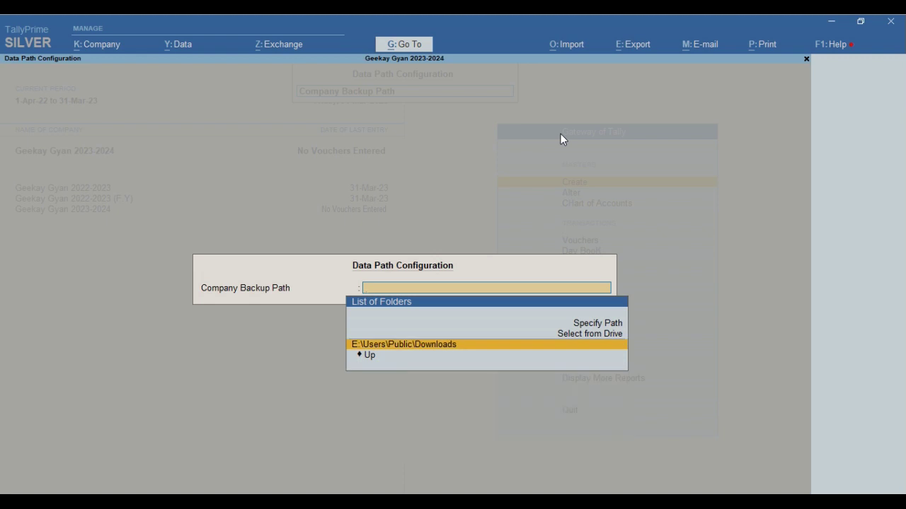
key("Return")
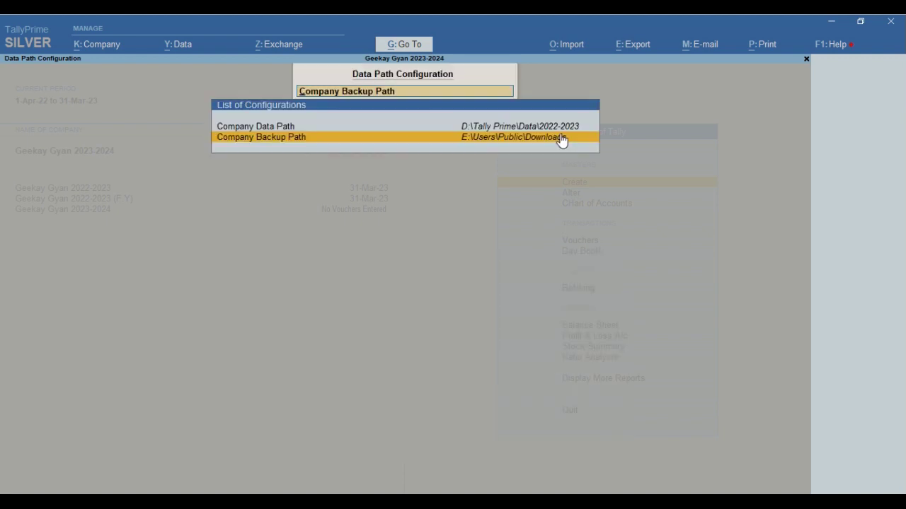
left_click(561, 137)
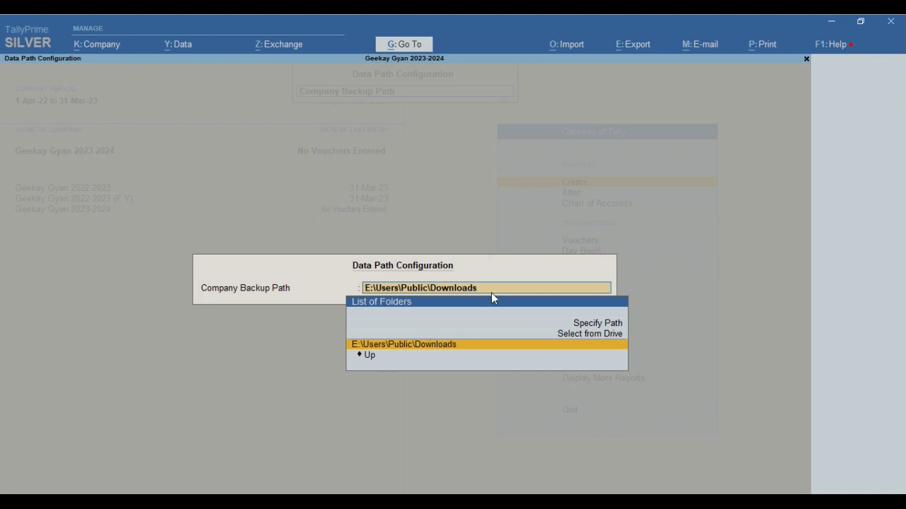
left_click(439, 347)
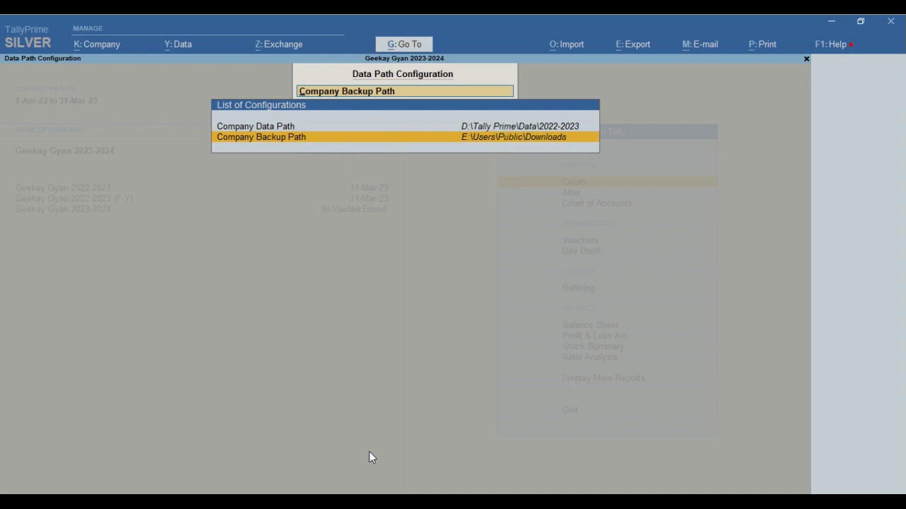
Step: Switch to File Explorer and copy the company data folder 10000 in G:\Online\Tally
key("alt+Tab")
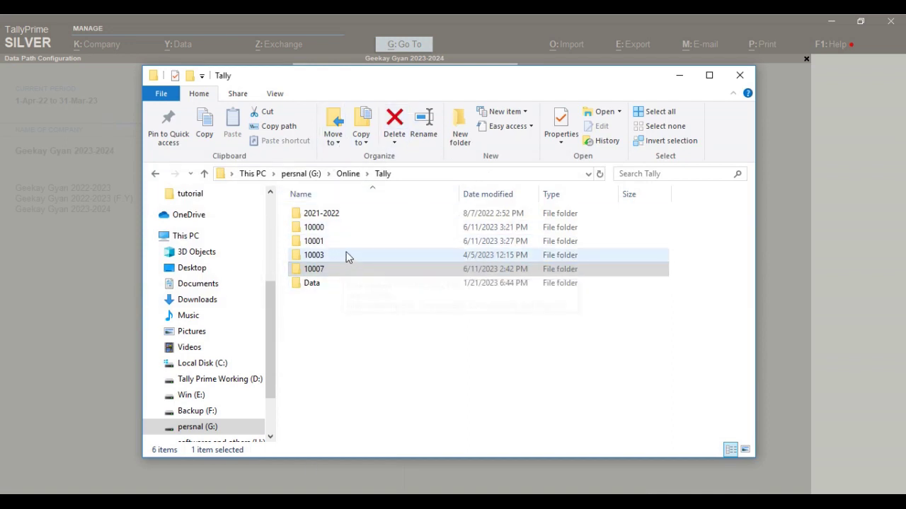
left_click(314, 229)
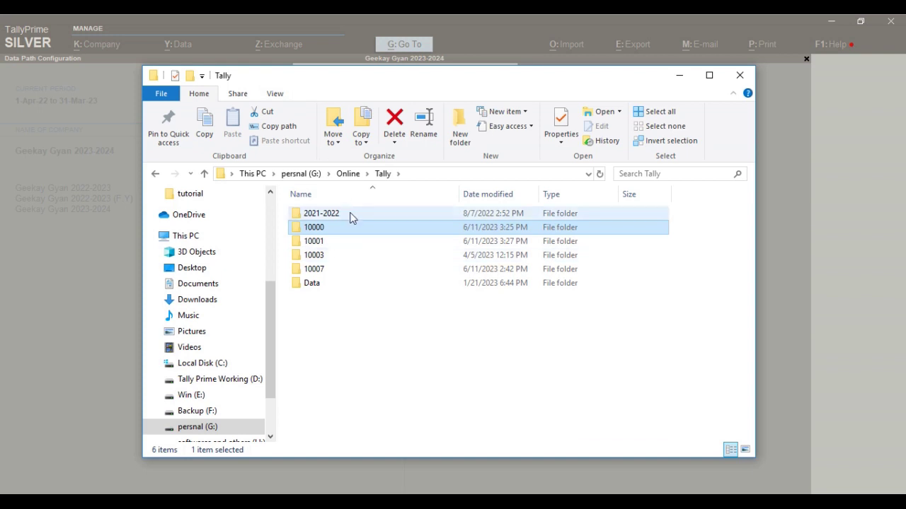
key("ctrl+c")
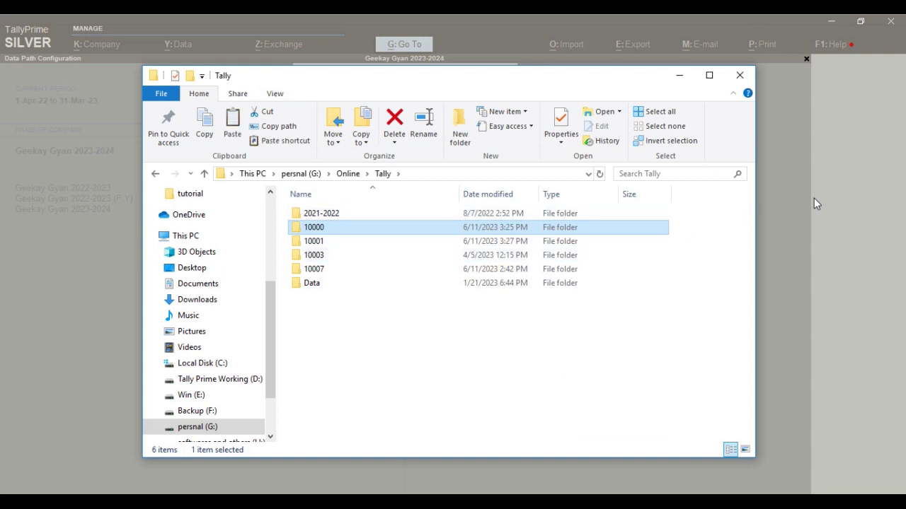
Step: Switch back to TallyPrime and leave the Data Path Configuration, returning to the Gateway of Tally
left_click(794, 206)
key("Escape")
key("Escape")
key("Escape")
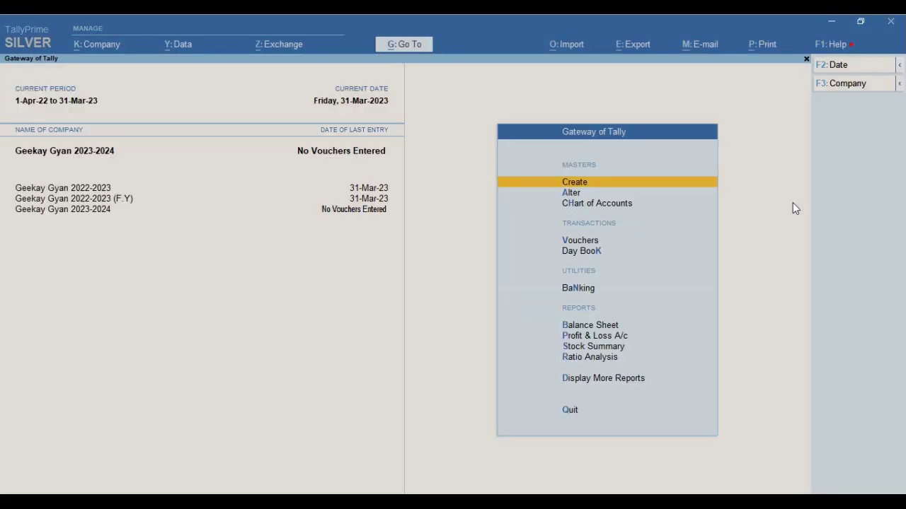
key("alt+k")
key("Down")
key("Down")
key("Down")
key("Down")
key("Down")
key("Down")
key("Down")
key("Down")
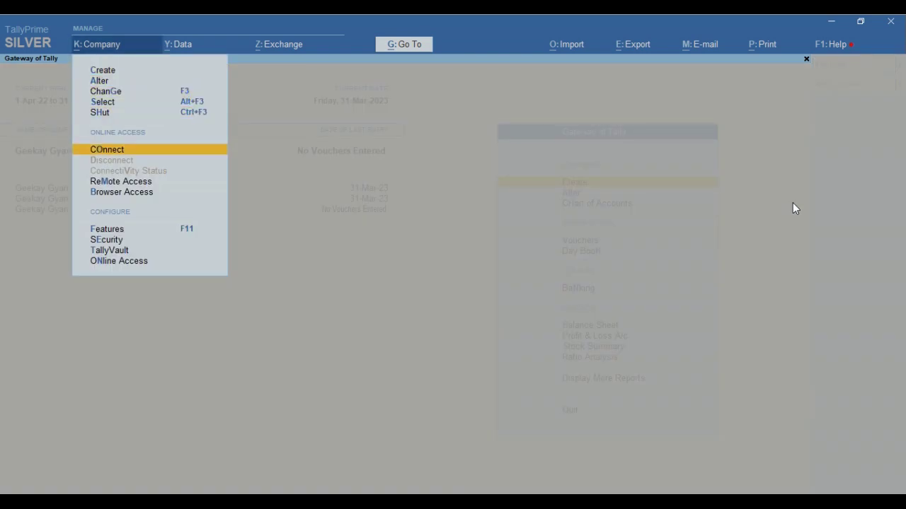
key("Escape")
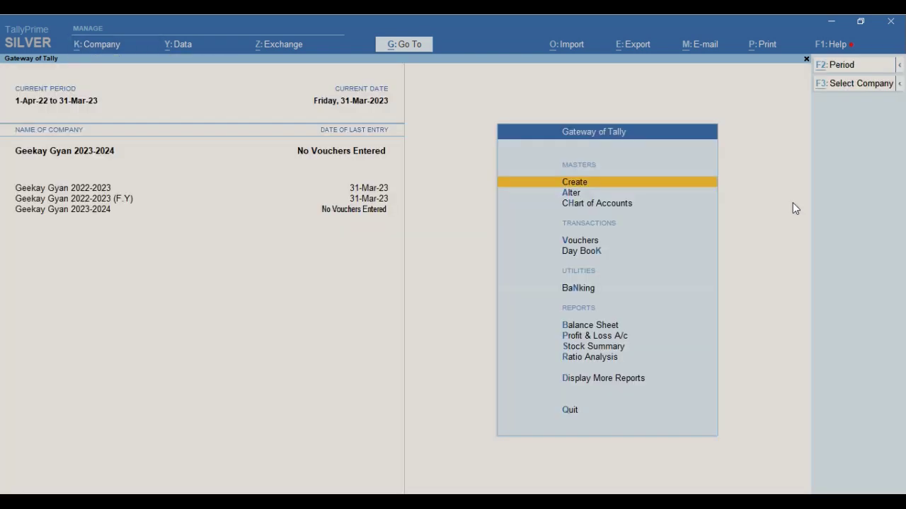
key("alt+F3")
key("Escape")
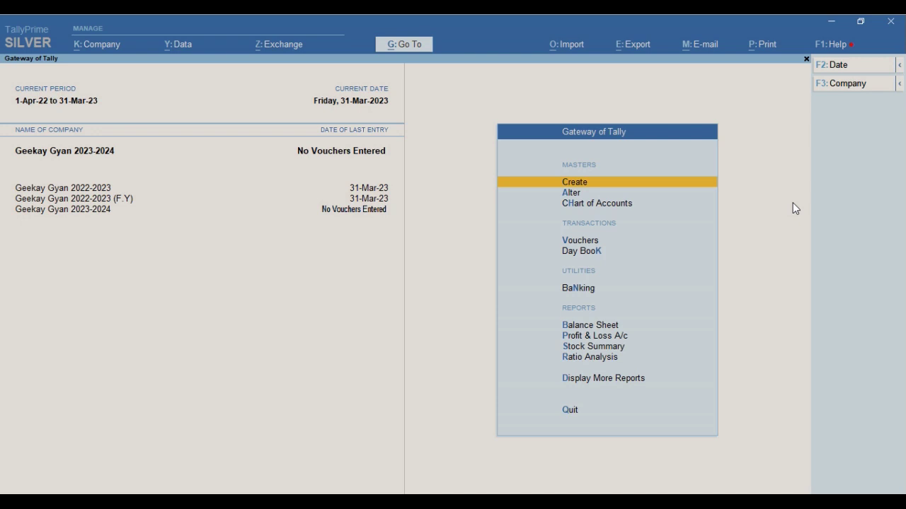
Step: Open the company backup screen, look through the companies available for backup, and leave without backing up any
key("alt+y")
key("Down")
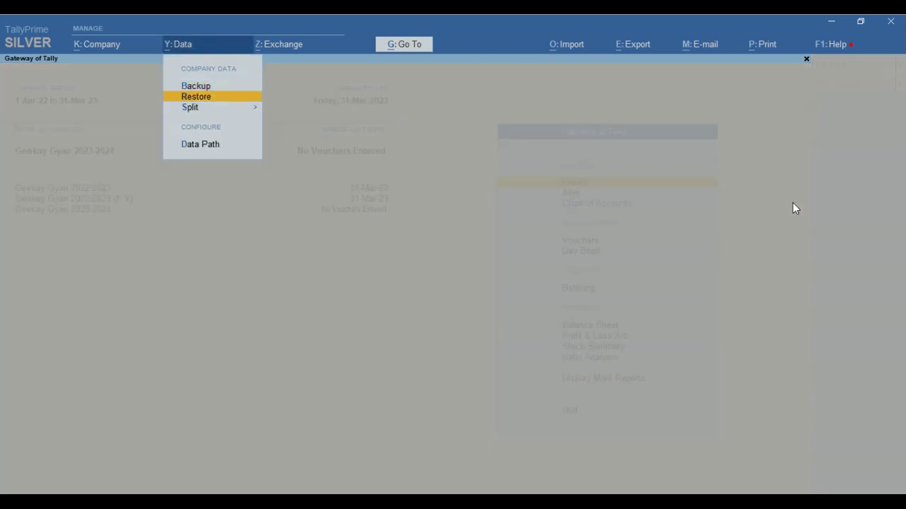
key("Up")
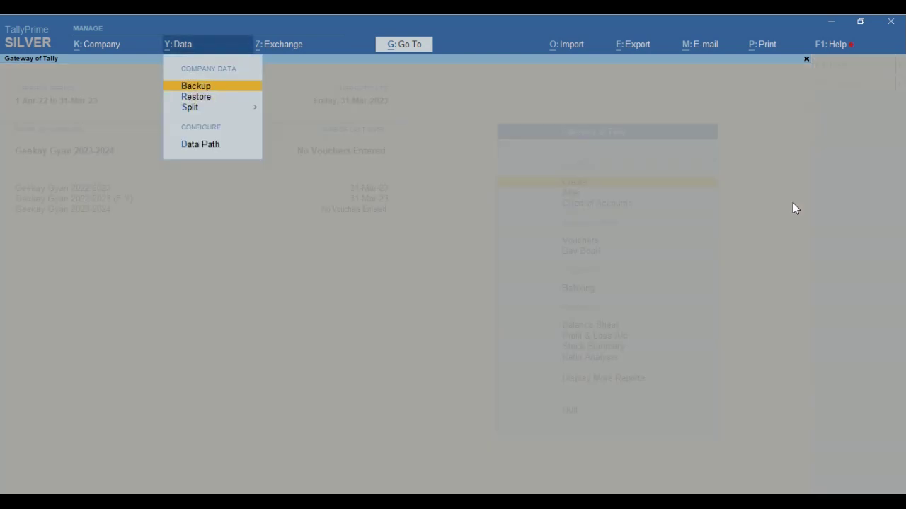
key("Return")
key("Down")
key("Down")
key("Down")
key("Down")
key("Down")
key("Down")
key("Down")
key("Down")
key("Down")
key("Down")
key("Down")
key("Down")
key("Down")
key("Down")
key("Down")
key("Down")
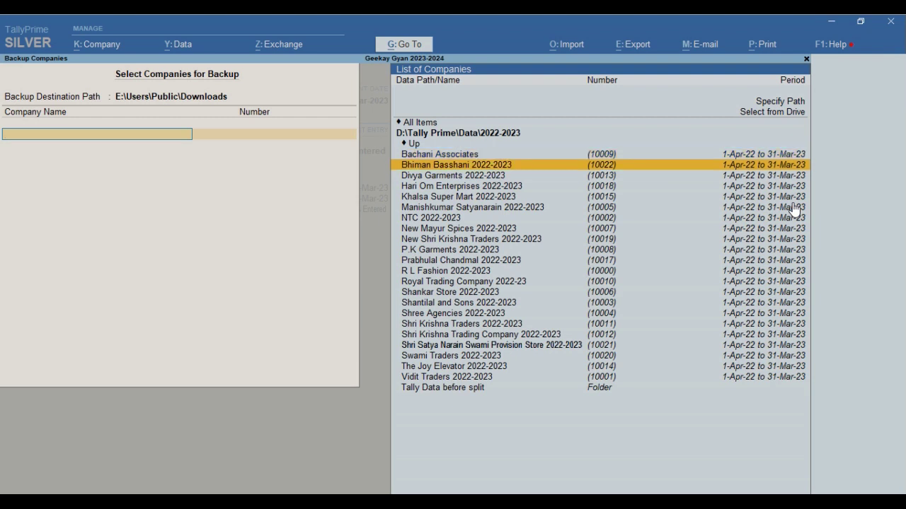
key("Up")
key("Up")
key("Up")
key("Up")
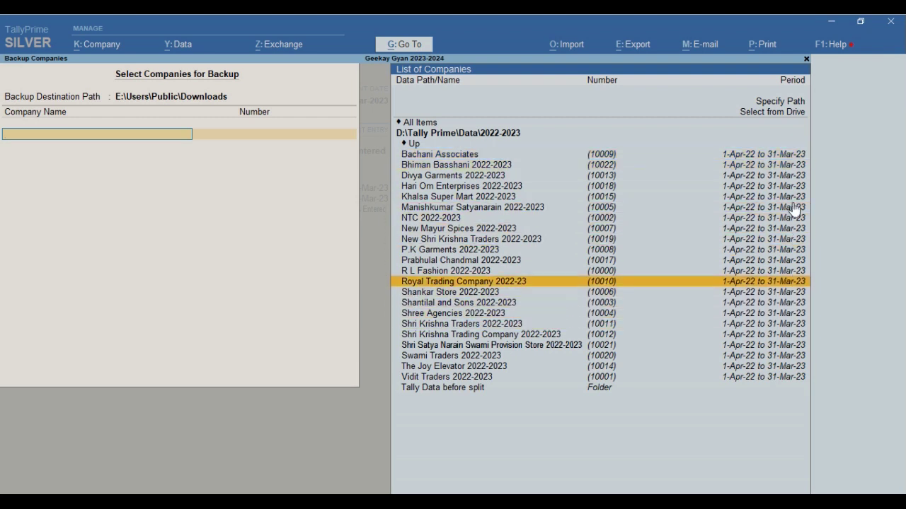
key("Up")
key("Escape")
key("Return")
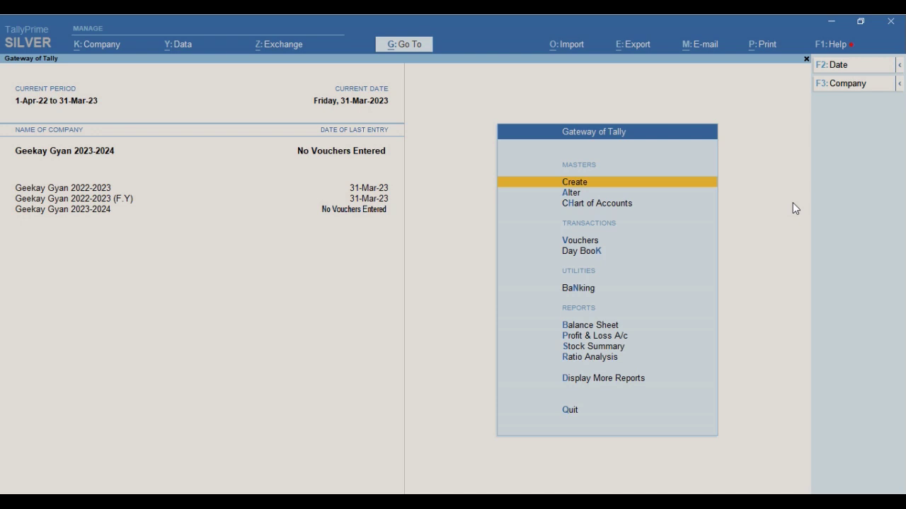
Step: Review the closing quantities, rates and values of the items in the Stock Summary, then return to the Gateway of Tally
key("s")
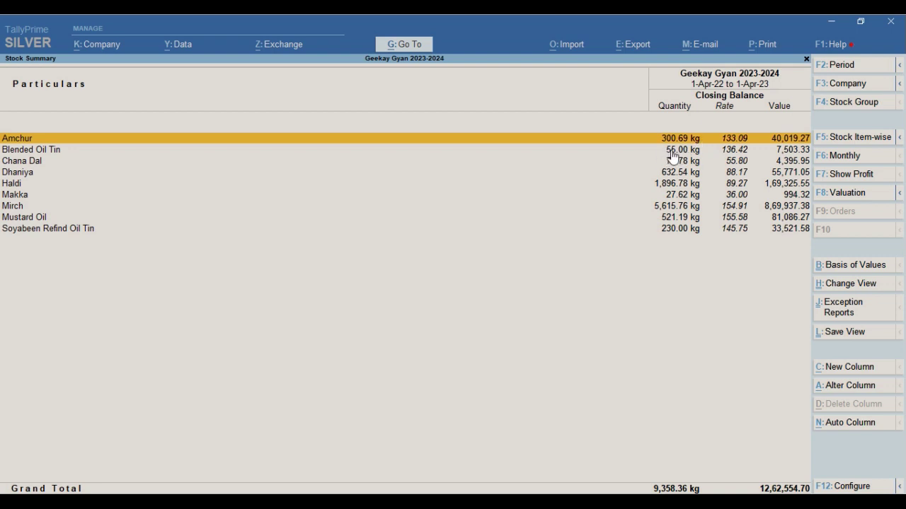
key("Down")
key("Down")
key("Down")
key("Down")
key("Down")
key("Down")
key("Down")
key("Down")
key("Up")
key("Up")
key("Up")
key("Up")
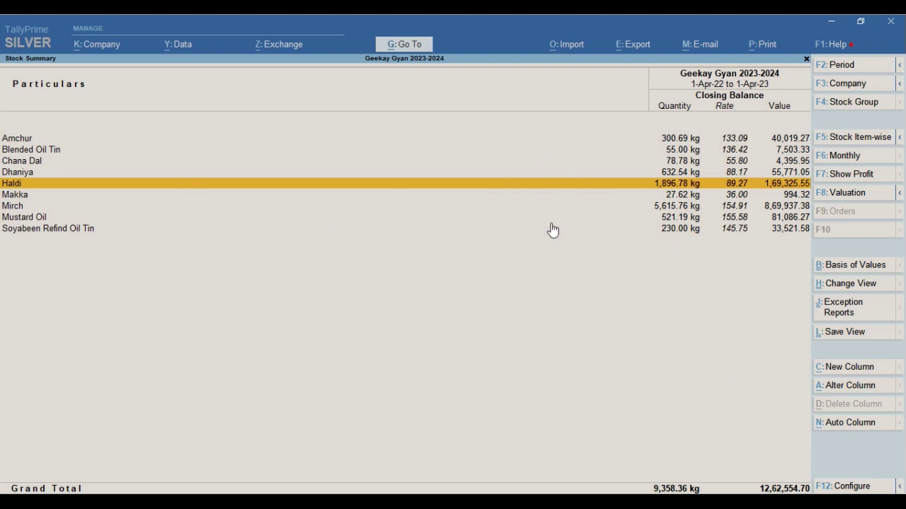
key("Escape")
key("Escape")
key("n")
key("d")
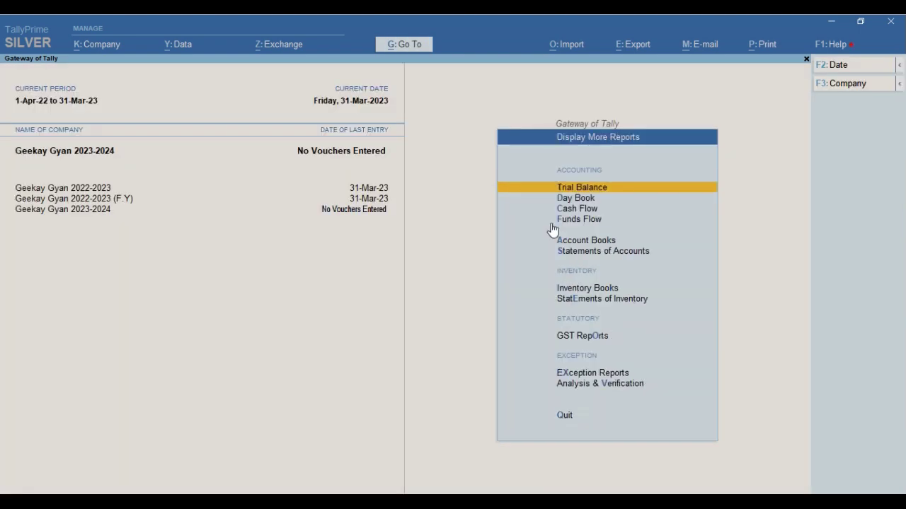
key("x")
key("Escape")
key("Escape")
key("Escape")
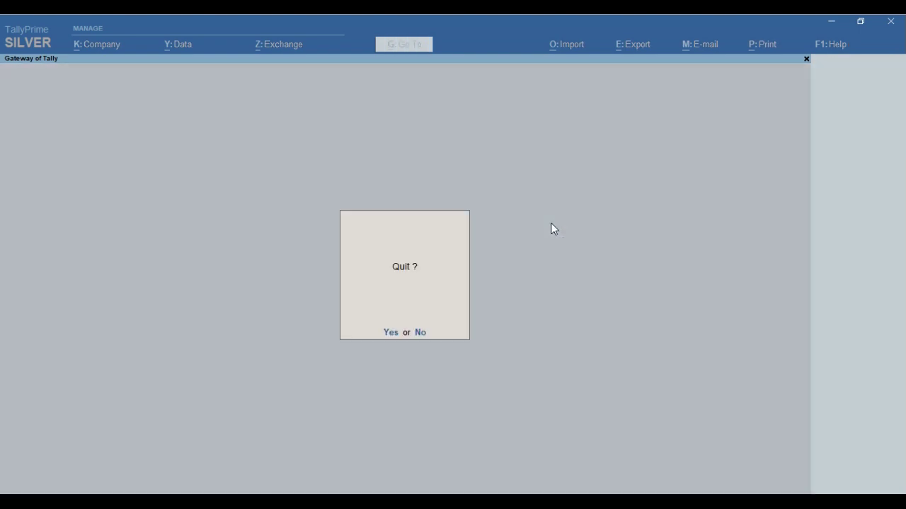
key("n")
Step: Check the Negative Stock exception report for stock items with negative balances, then return to the Gateway of Tally
key("d")
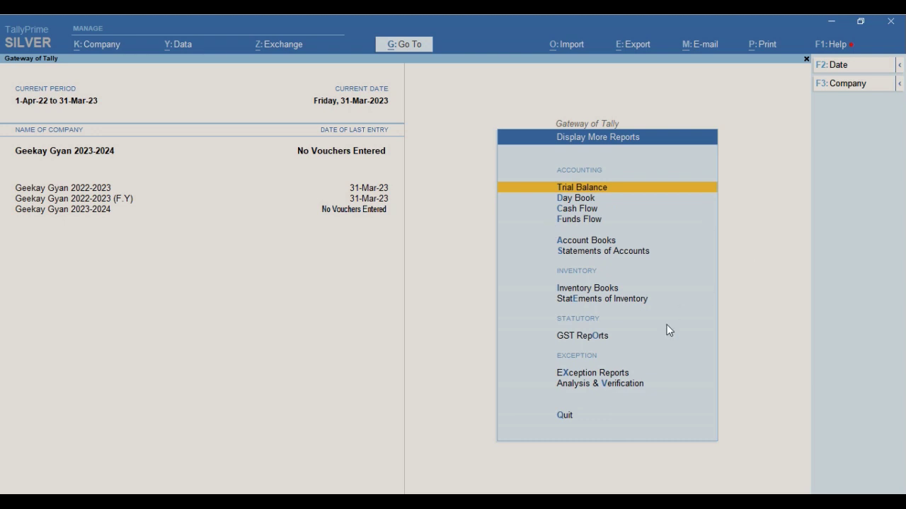
key("x")
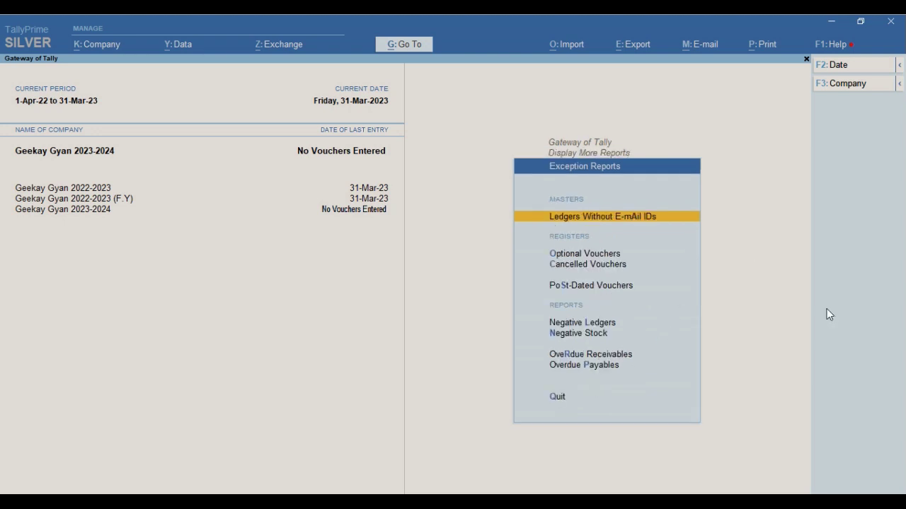
key("n")
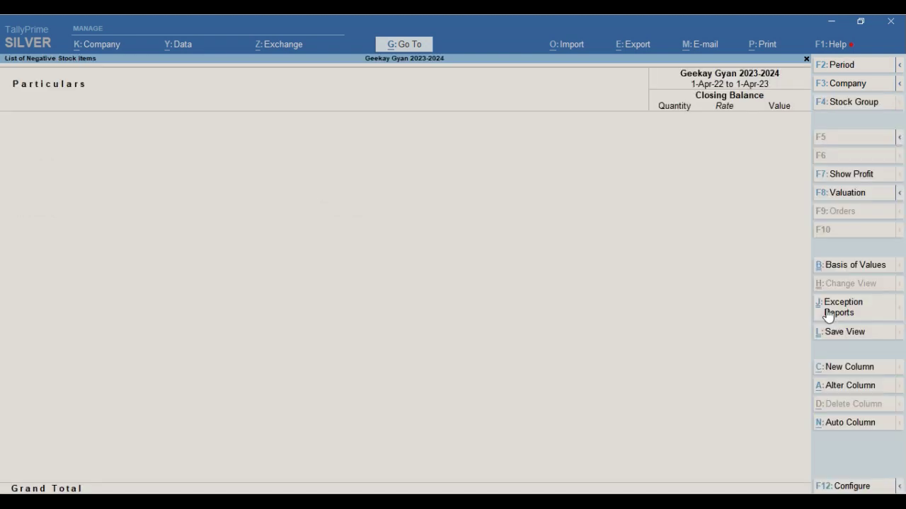
key("Escape")
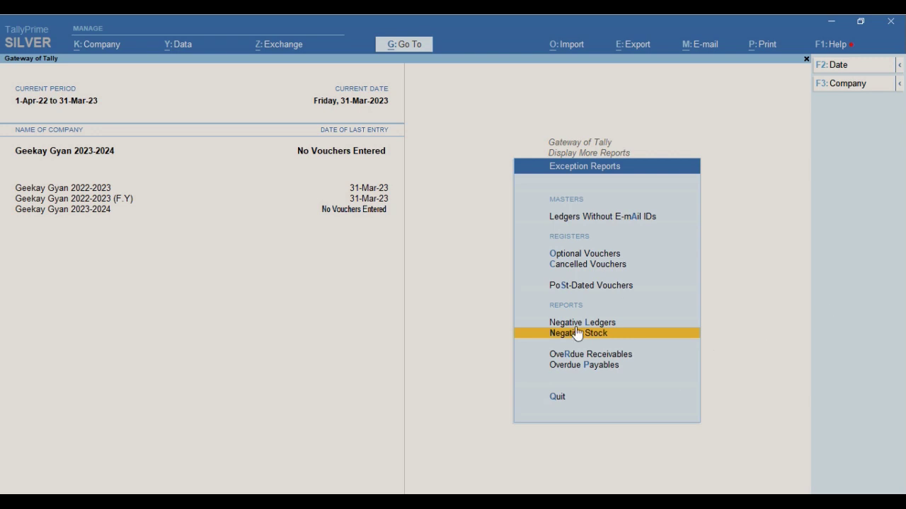
key("Escape")
key("Escape")
key("Escape")
key("n")
Step: Reopen the Negative Stock exception report, examine it once more, and leave it
key("d")
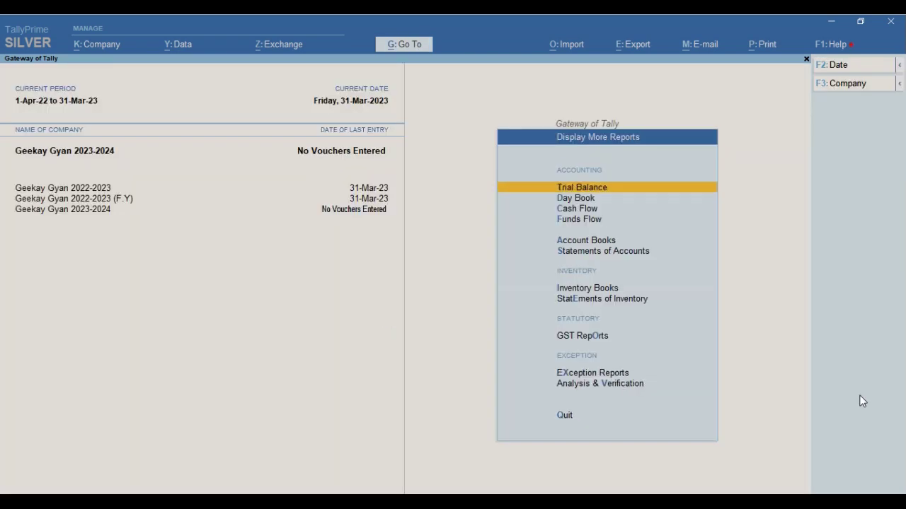
key("Down")
key("Down")
key("Down")
key("Down")
key("Down")
key("Down")
key("Down")
key("Down")
key("Down")
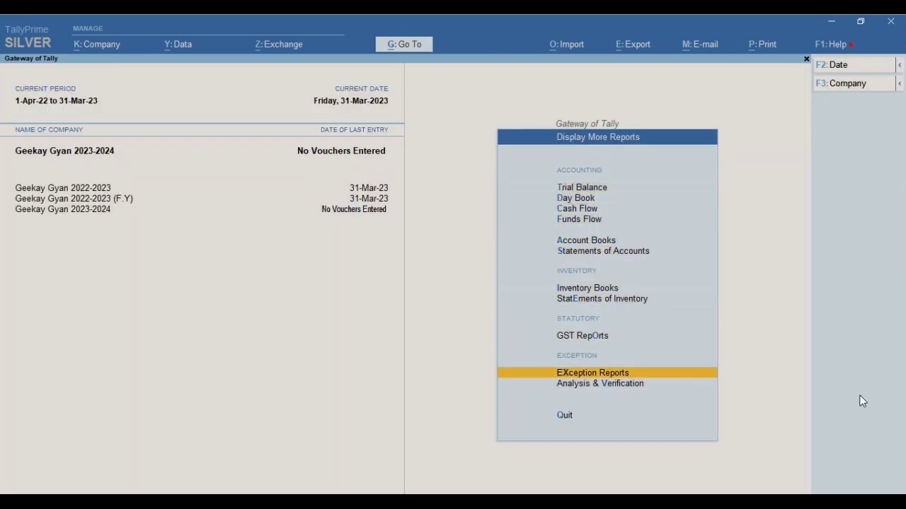
key("Return")
key("Down")
key("Down")
key("Down")
key("Down")
key("Down")
key("Down")
key("Up")
key("Return")
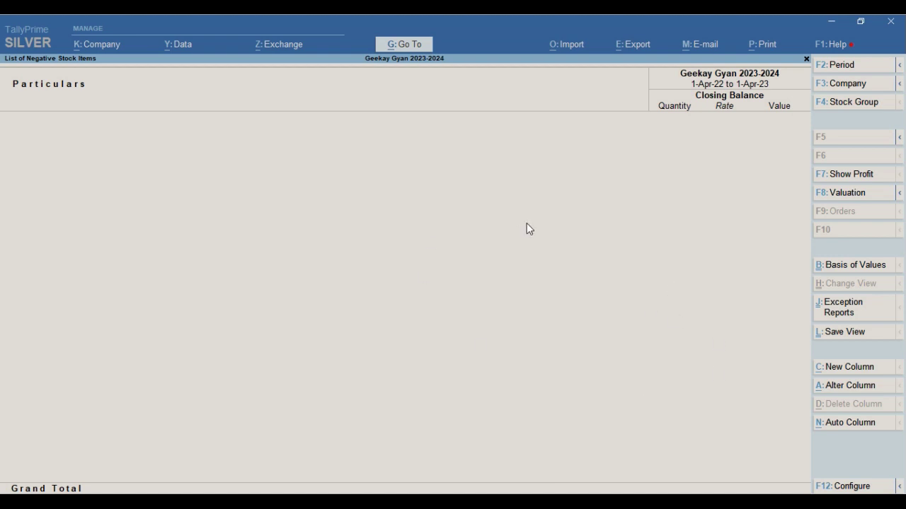
key("Escape")
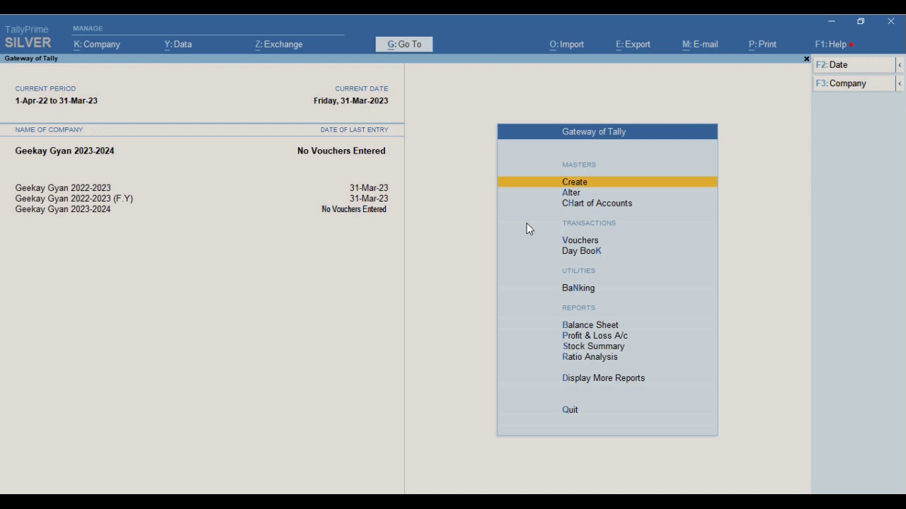
Step: Open the Sundry Debtors ledger for alteration to check its details up to the bill-by-bill setting, then leave without saving
key("Down")
key("Return")
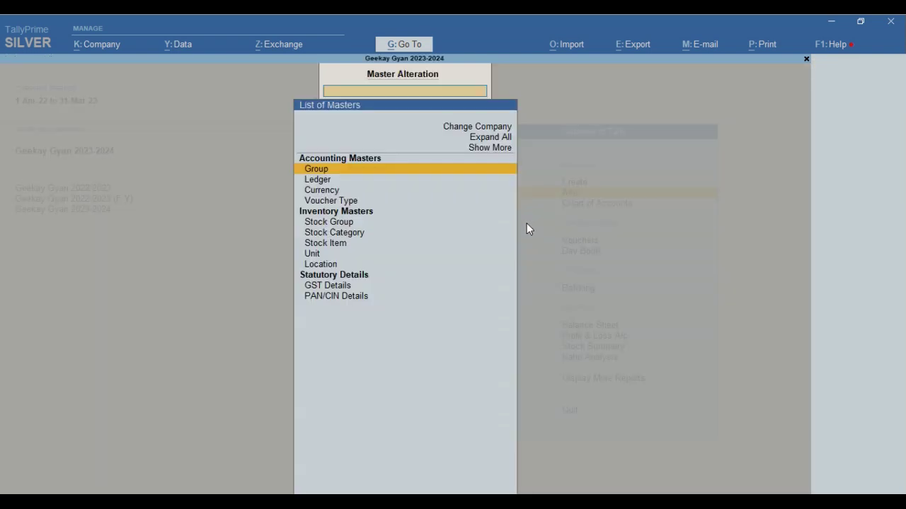
key("Down")
key("Return")
type("SUND")
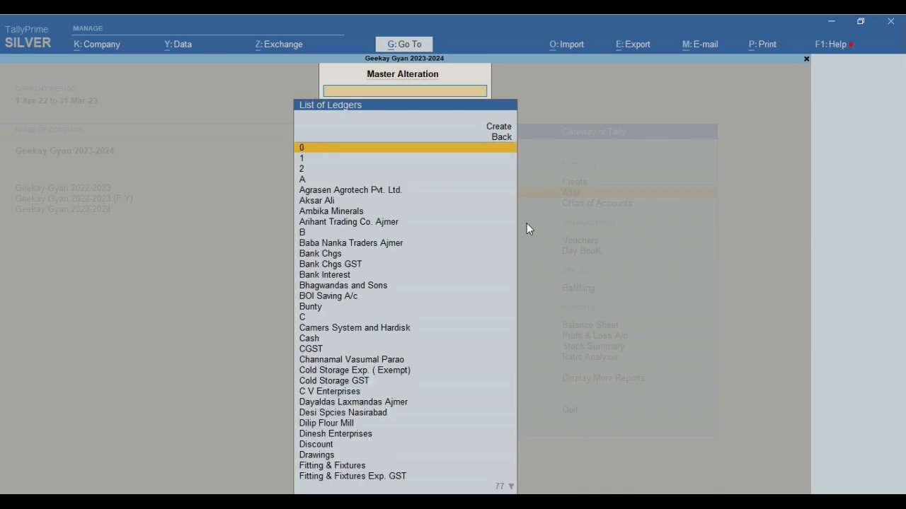
key("Down")
key("Return")
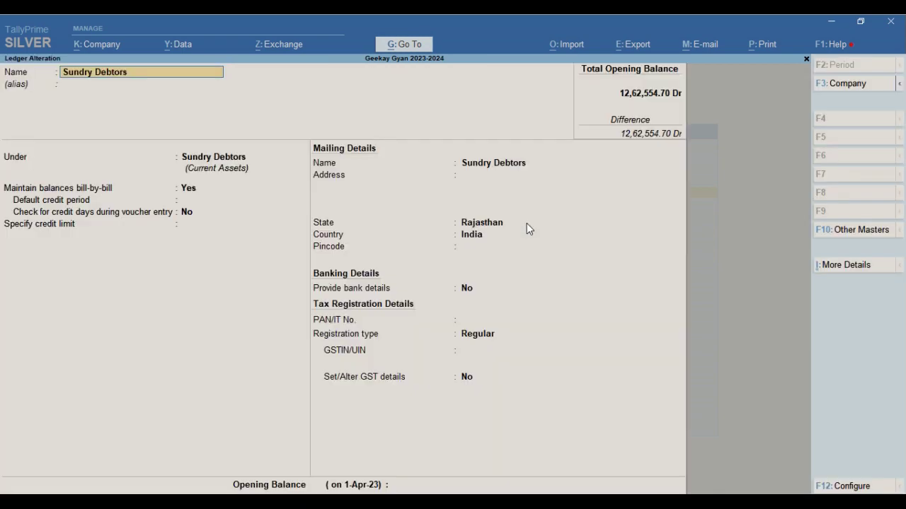
key("Return")
key("Return")
key("Return")
key("Return")
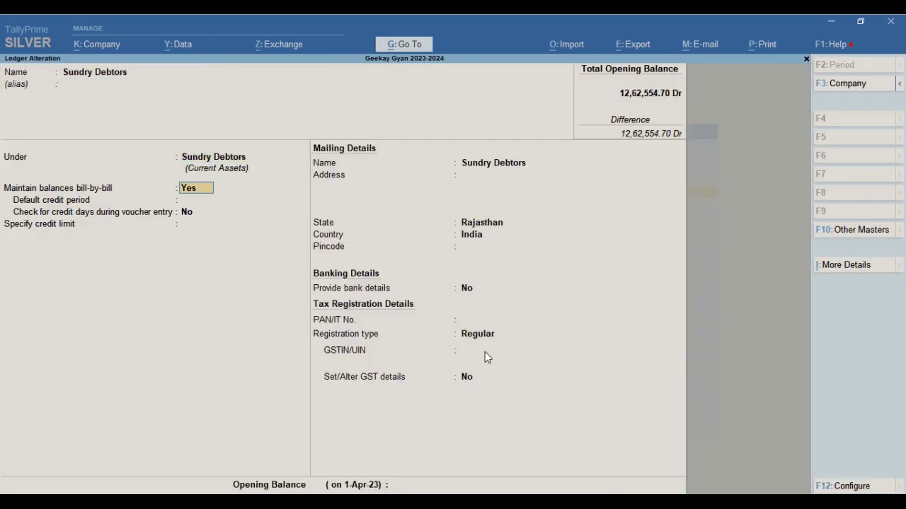
key("Escape")
key("Escape")
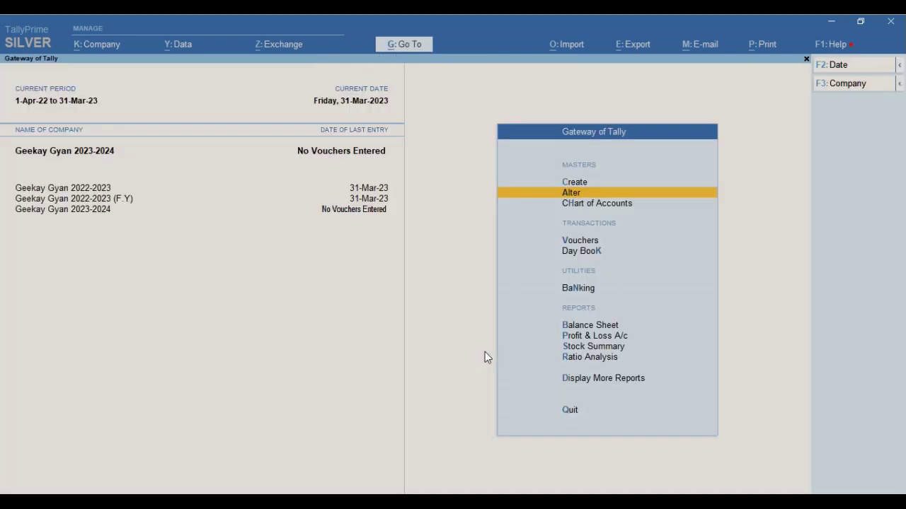
Step: Reopen the Sundry Debtors ledger in alteration mode for another look and return to the Gateway of Tally
key("Up")
key("Down")
key("Return")
key("Down")
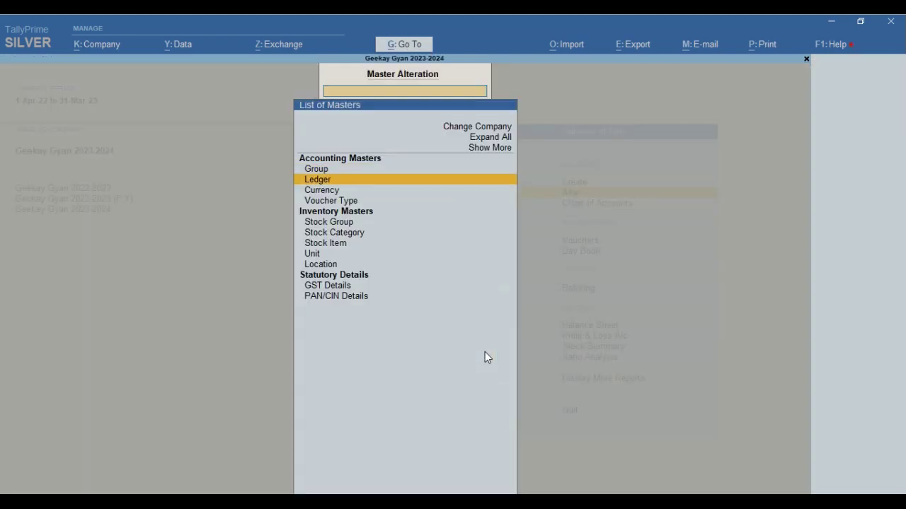
key("Return")
type("SUND")
key("Down")
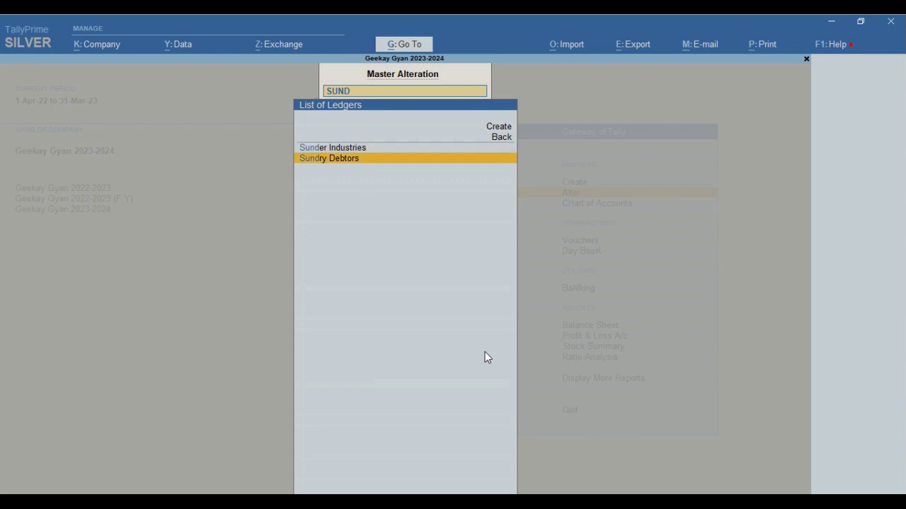
key("Return")
key("Escape")
key("Escape")
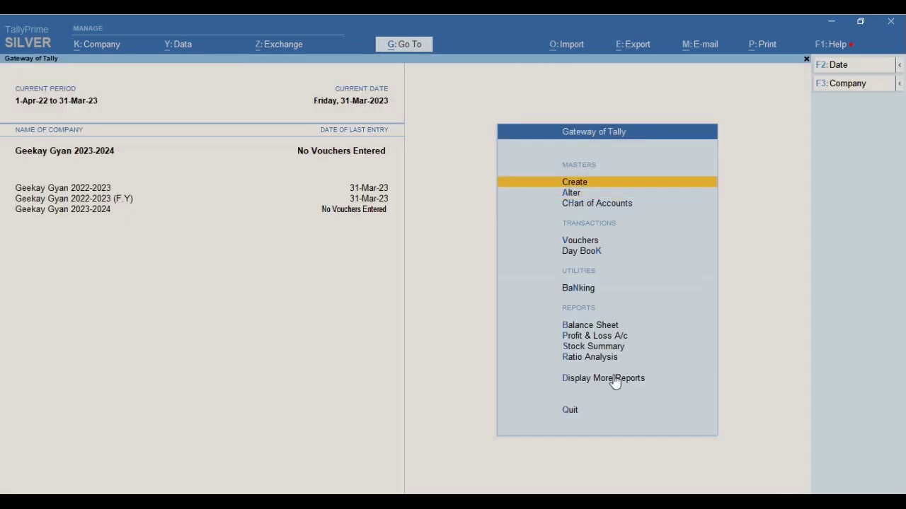
key("Escape")
key("Escape")
left_click(613, 380)
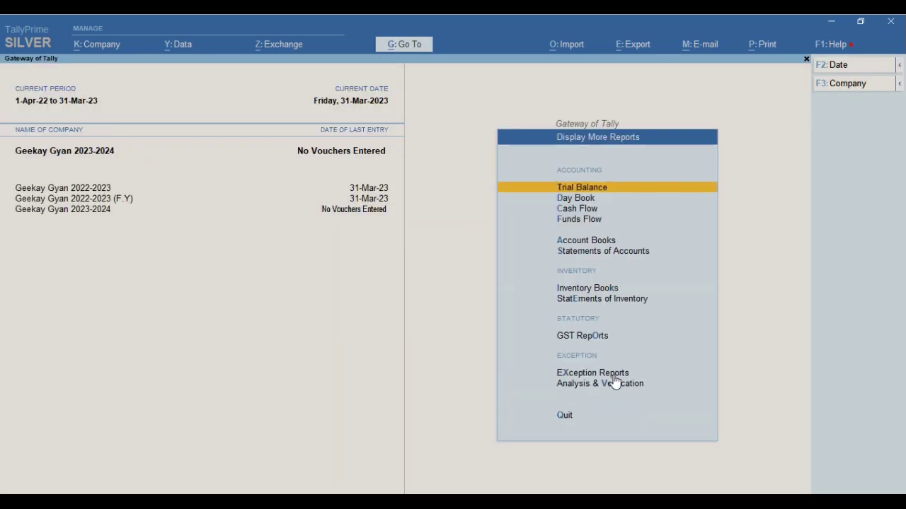
key("g")
key("Down")
key("Down")
key("Down")
key("Down")
key("Up")
key("Escape")
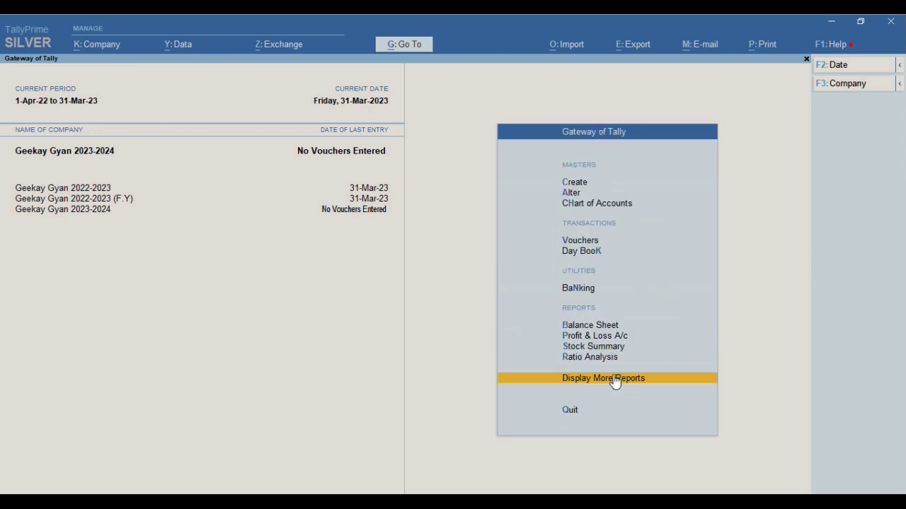
key("Escape")
key("Escape")
Step: Open the Update Party GSTIN report from the GST reports
left_click(615, 379)
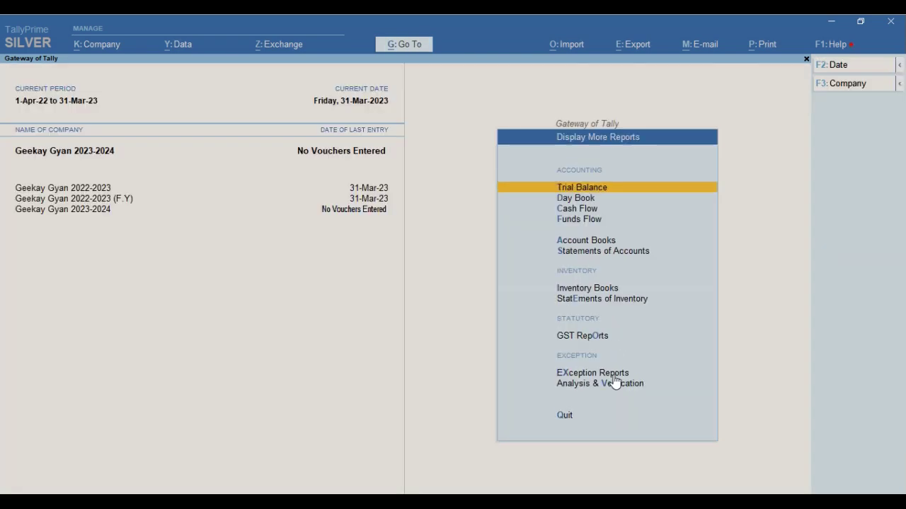
key("o")
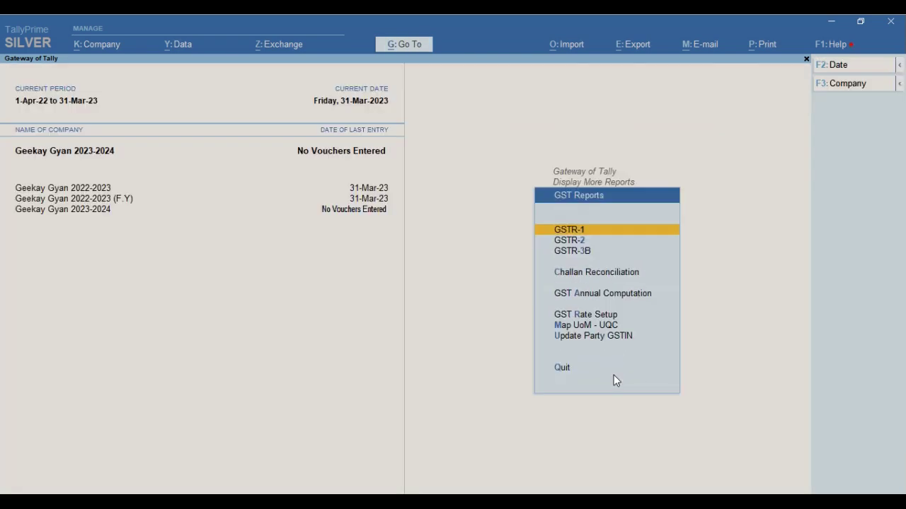
key("Escape")
key("Return")
key("Down")
key("Down")
key("Down")
key("Down")
key("Down")
key("Down")
key("Down")
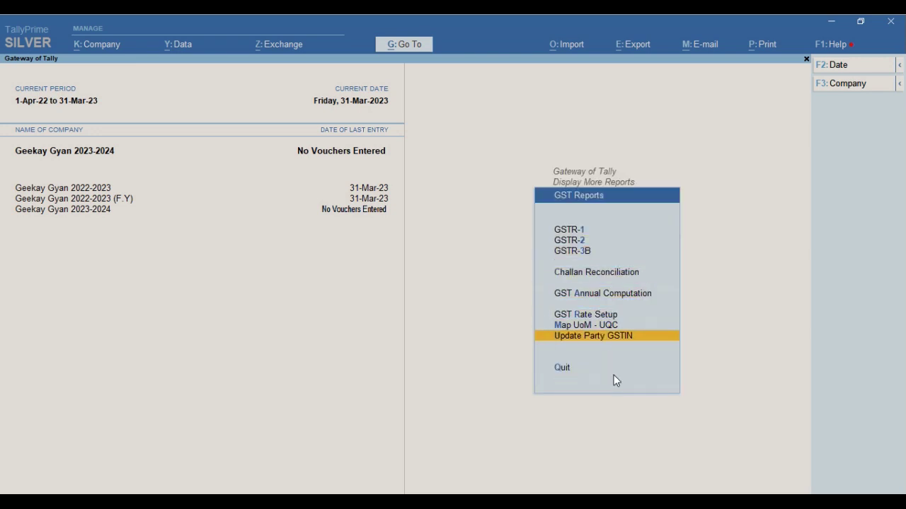
key("Return")
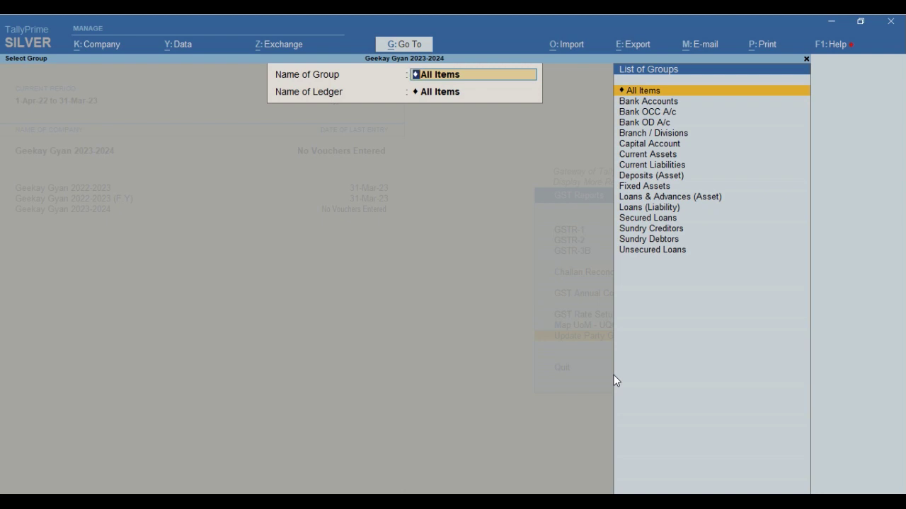
Step: List the parties with pending GST details under the Sundry Debtors group, covering all ledgers
type("s")
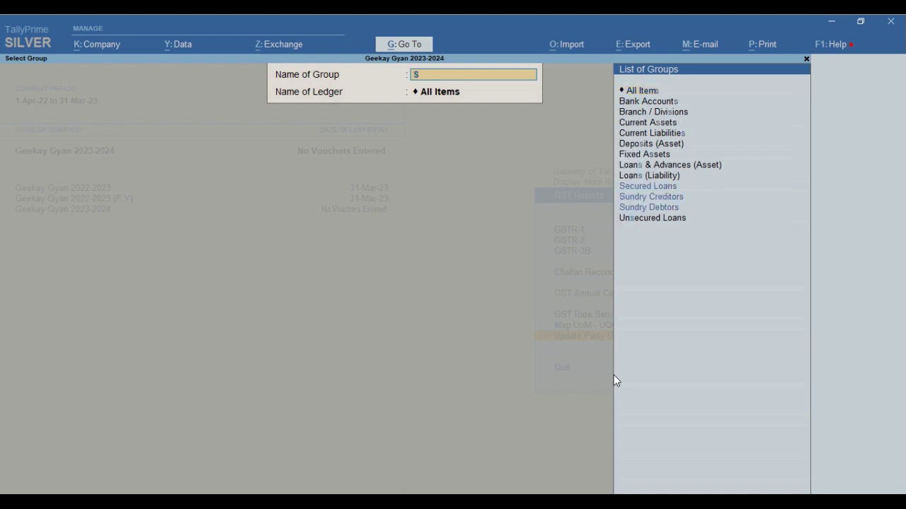
type("und")
key("Down")
key("Down")
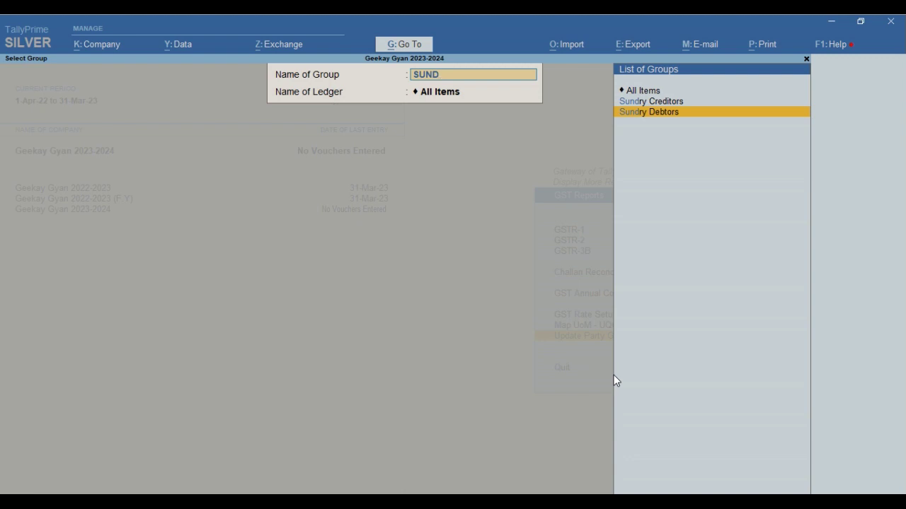
key("Return")
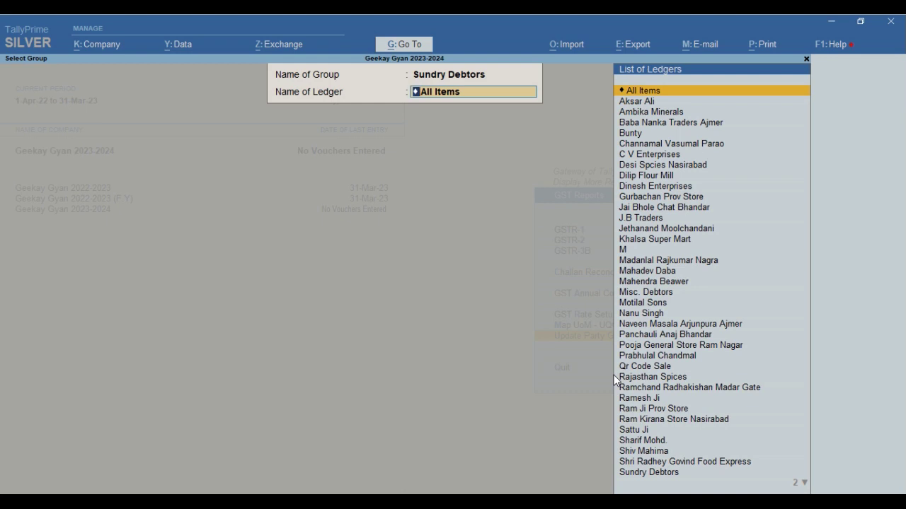
key("Down")
key("Down")
key("Down")
key("Down")
key("Down")
key("Down")
key("Up")
key("Up")
key("Up")
key("Up")
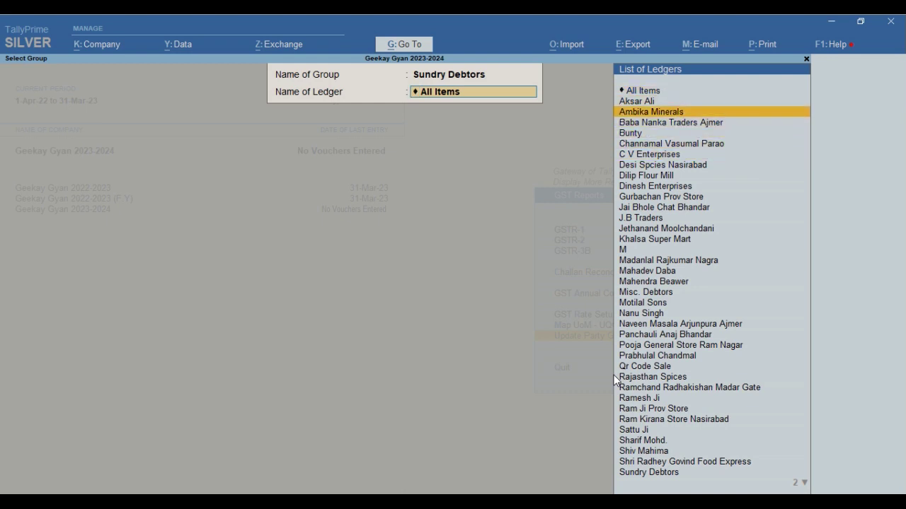
key("Up")
key("Up")
key("Return")
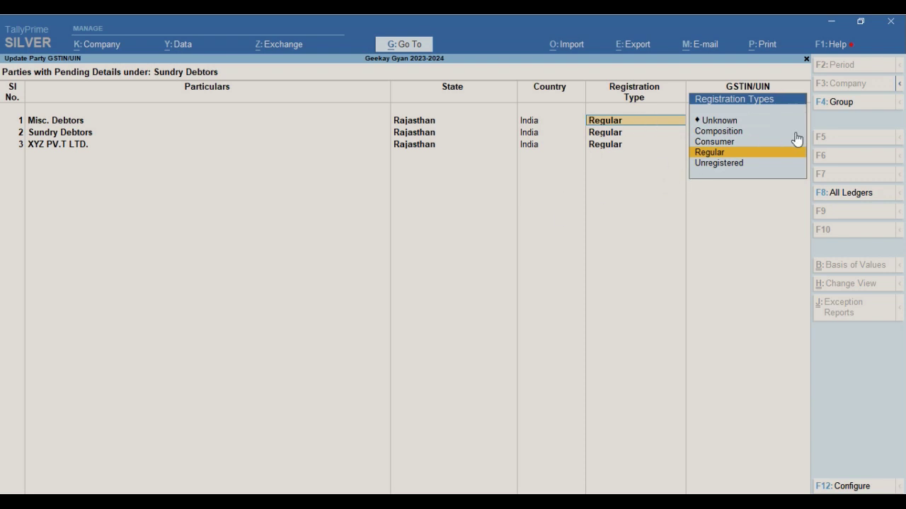
Step: Check the registration type and GSTIN/UIN fields of the pending parties, then leave without saving
key("Return")
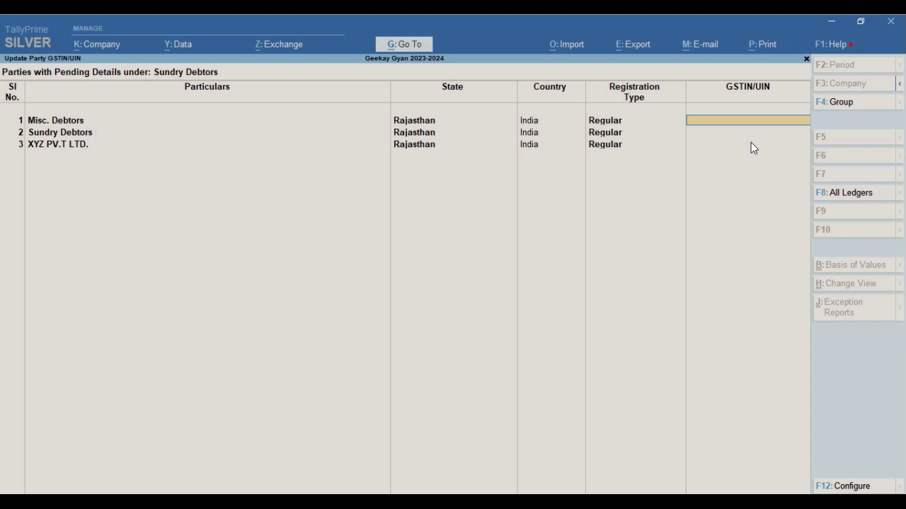
key("Escape")
key("Escape")
key("Escape")
key("Escape")
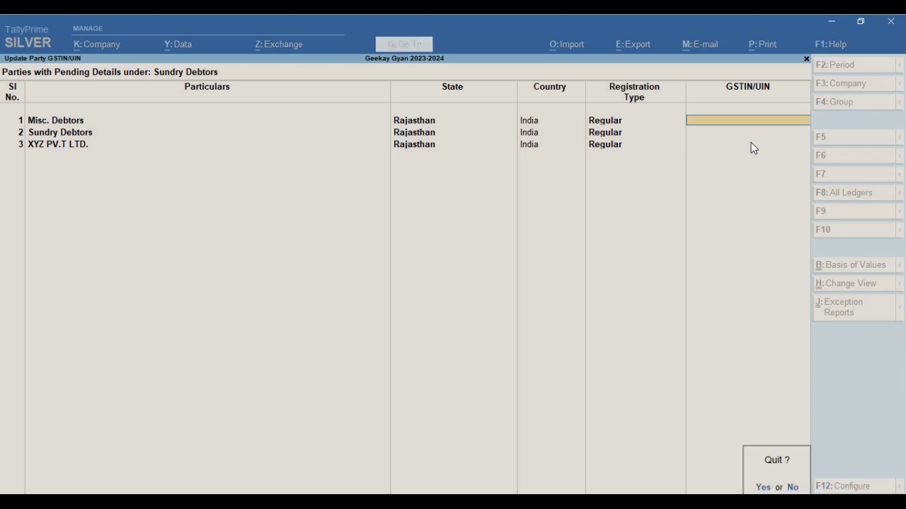
Step: Open the Stock Summary and view Amchur's monthly summary and its stock item master without changing anything
key("s")
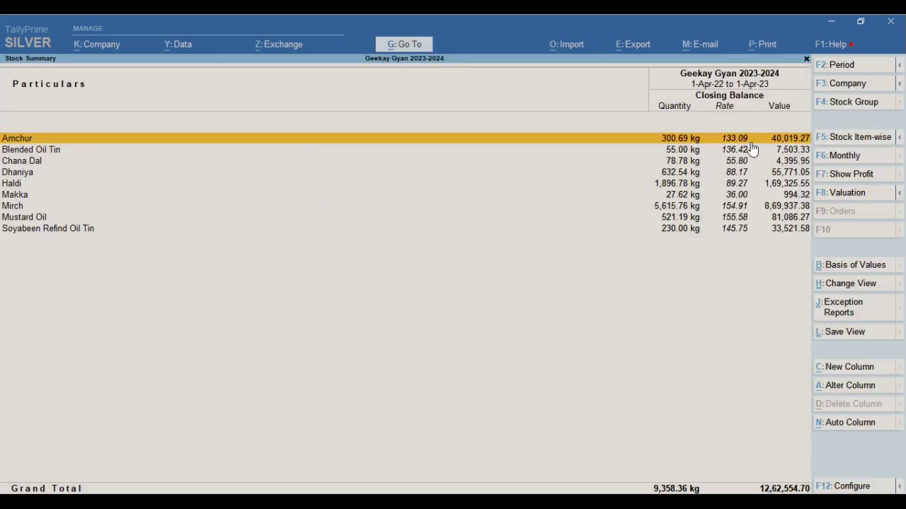
key("Return")
key("Up")
key("Up")
key("Up")
key("Up")
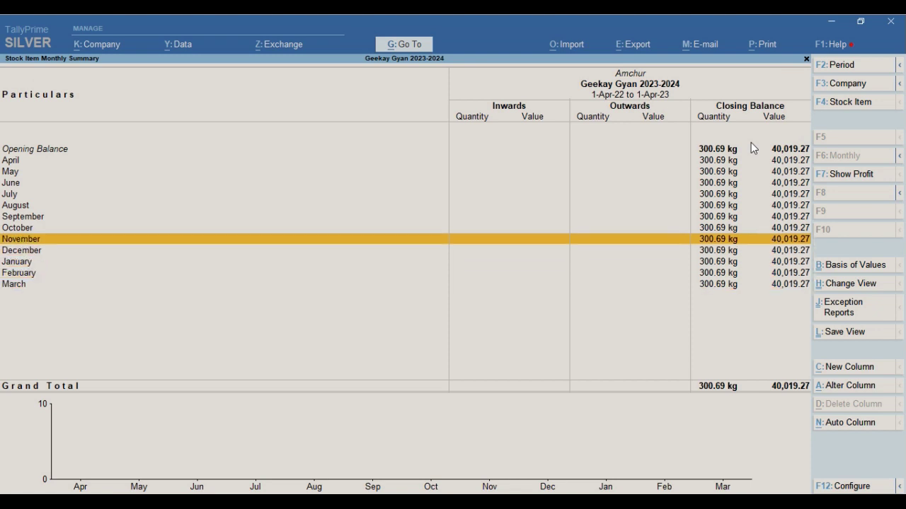
key("ctrl")
key("Escape")
key("ctrl+Return")
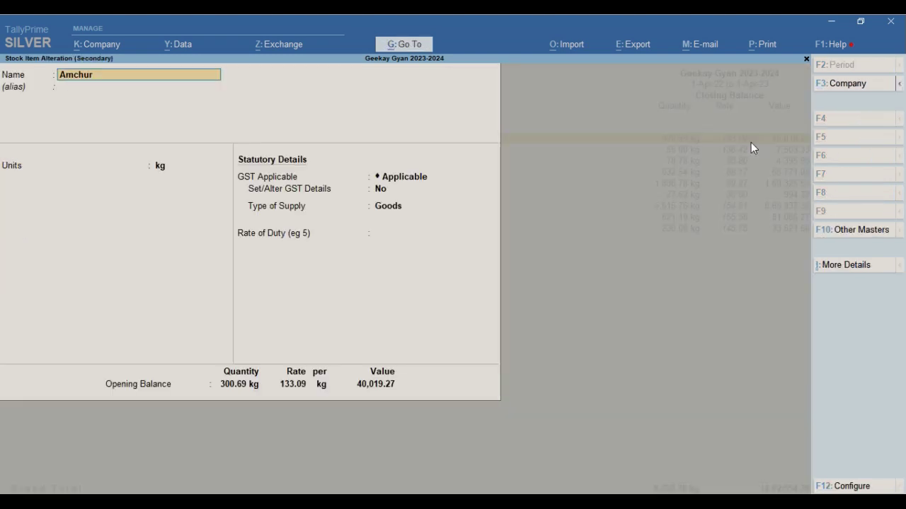
key("Escape")
key("Escape")
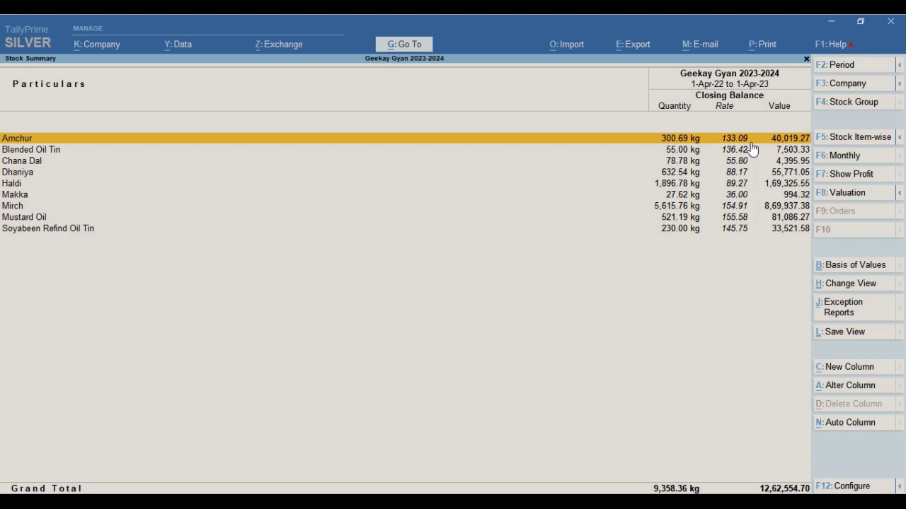
Step: Open the Amchur stock item for alteration and set Set/Alter GST Details to Yes
key("ctrl+Return")
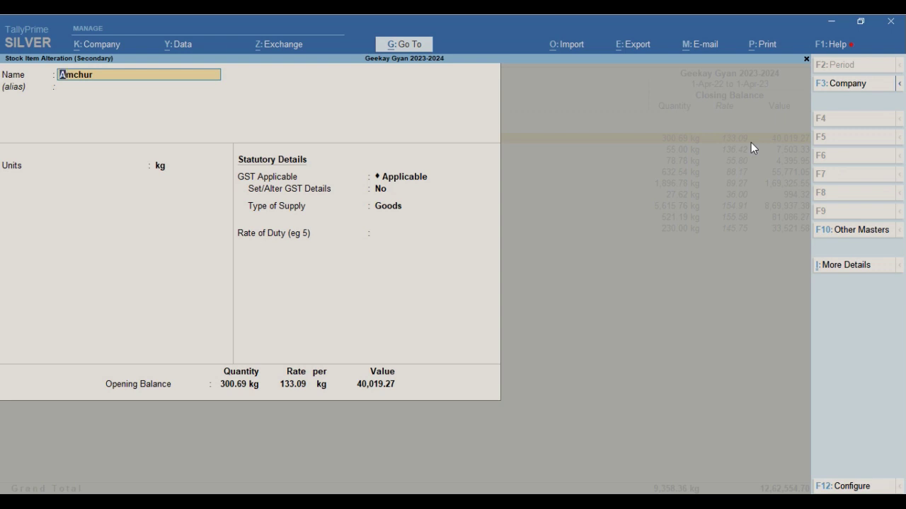
key("Return")
key("Return")
key("Return")
key("Return")
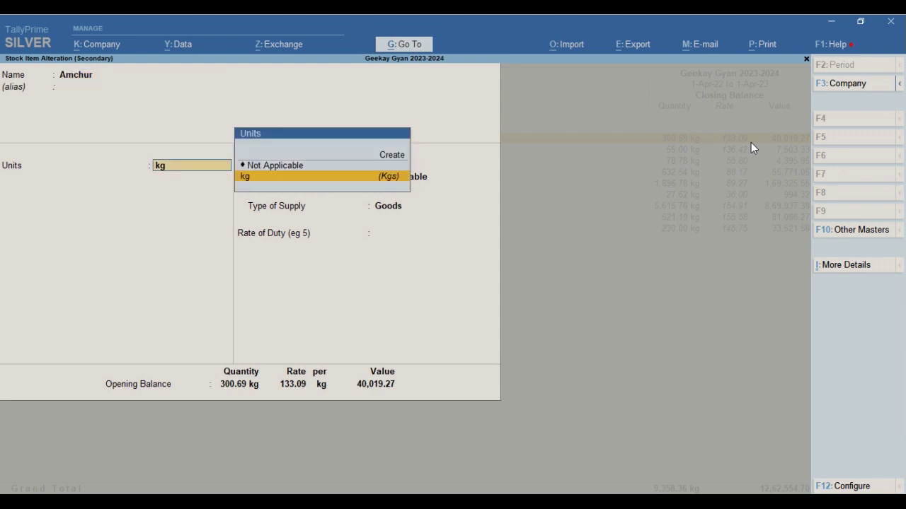
type("y")
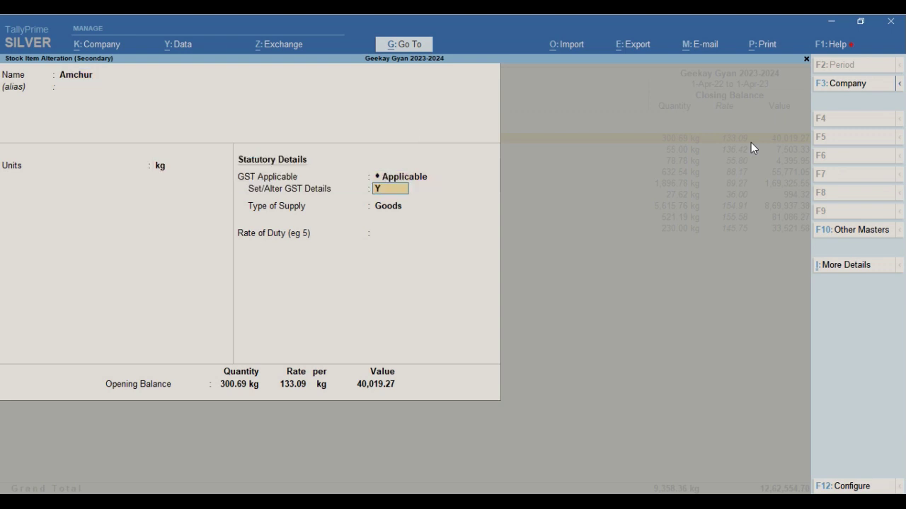
key("Return")
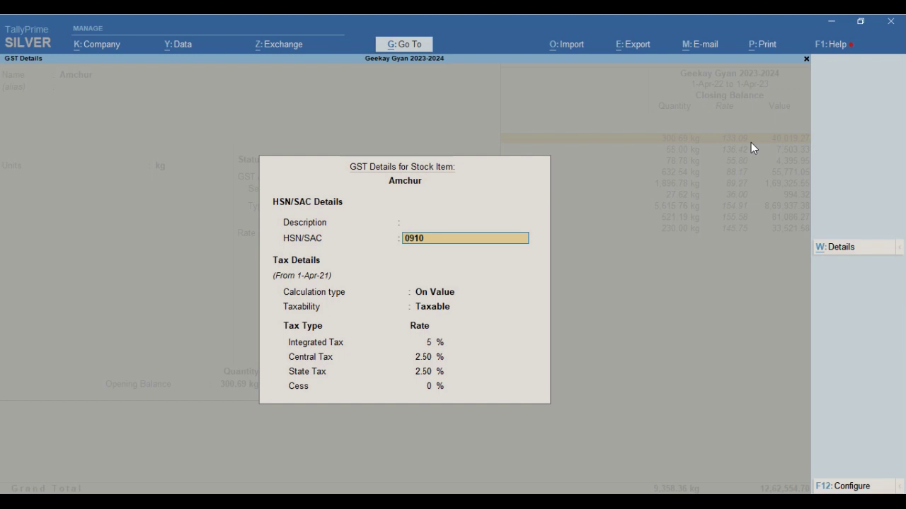
Step: Set Amchur's HSN/SAC to 0910 and go through its calculation type, taxability and integrated tax fields
type("0910")
key("Return")
key("Return")
key("Return")
key("Return")
key("Up")
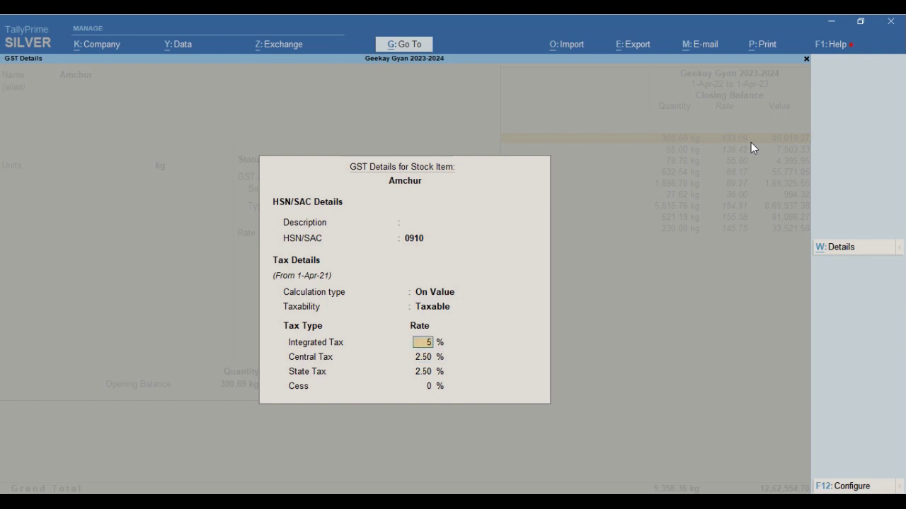
key("Up")
key("Up")
key("Up")
key("Down")
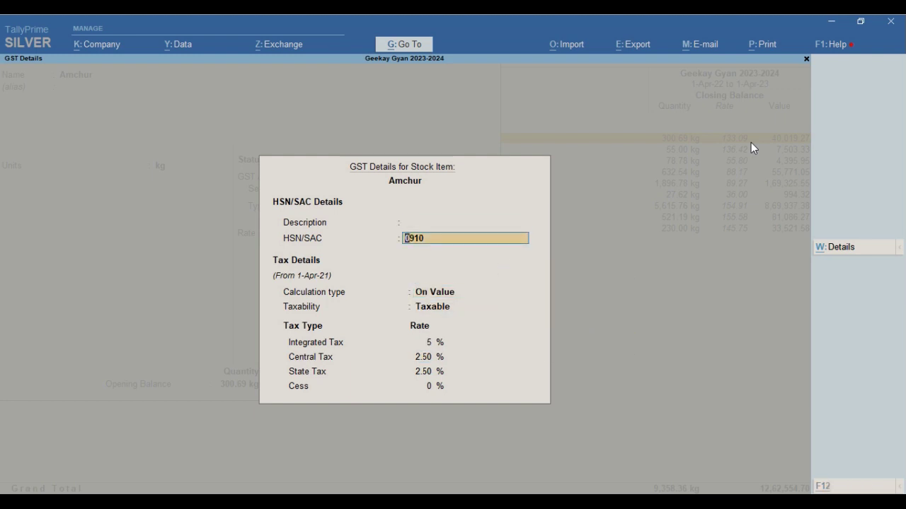
Step: Open Amchur's tax rate history and set the Applicable From date to 1-Apr-22
key("alt+w")
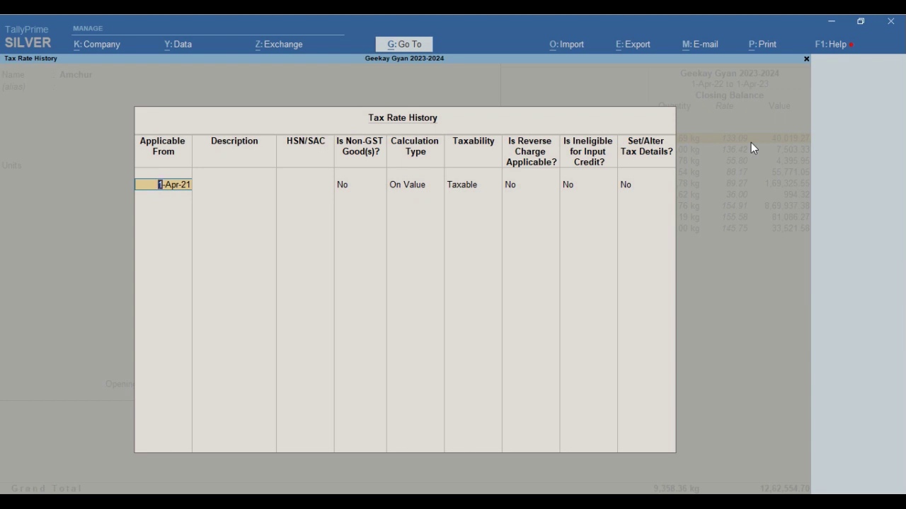
type("01.4.0")
key("BackSpace")
key("BackSpace")
key("BackSpace")
key("BackSpace")
key("BackSpace")
key("BackSpace")
type("01.4.202")
type("2")
key("Return")
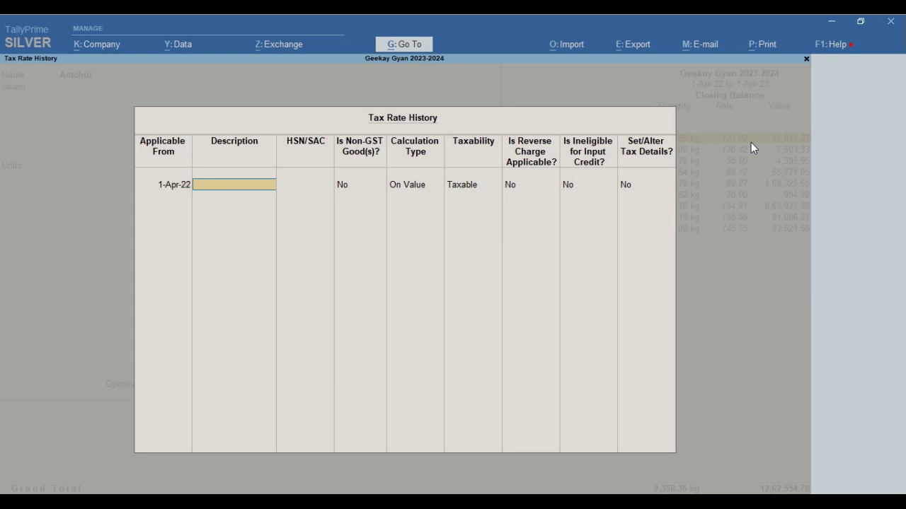
Step: Enter HSN/SAC 0910100 in the tax rate history row, keeping On Value, Taxable and the other existing settings
key("Return")
type("09101")
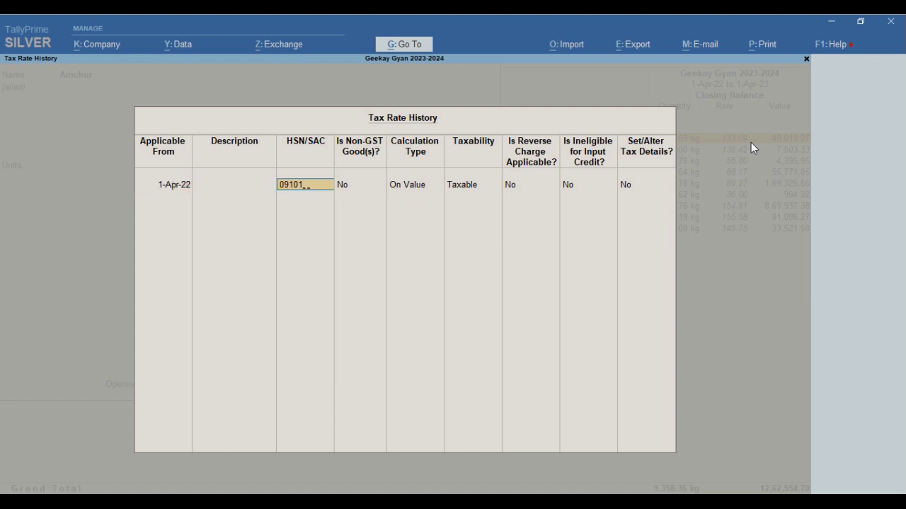
type("00")
key("Return")
key("Return")
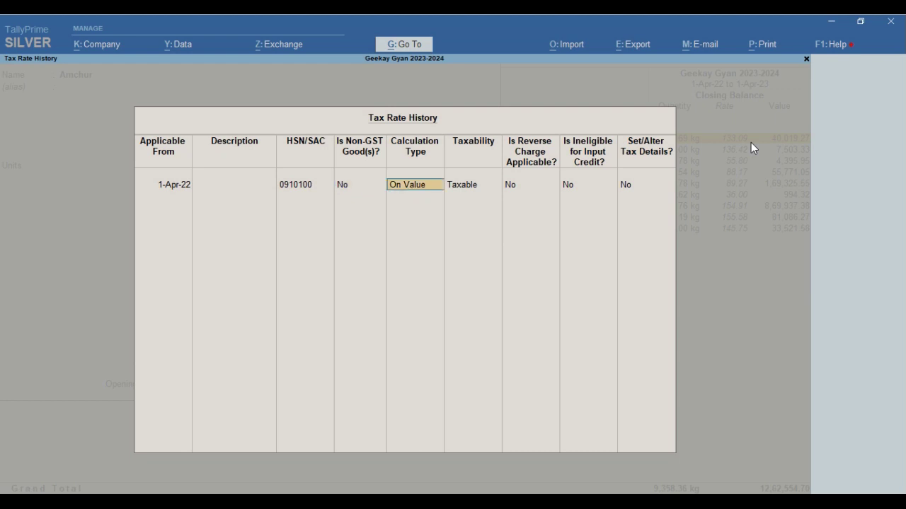
key("Return")
key("Return")
key("Return")
key("Return")
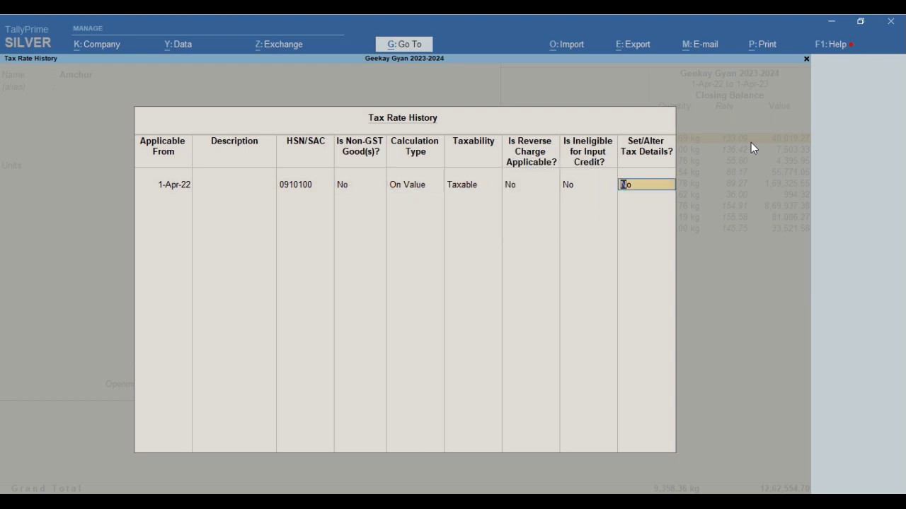
Step: Accept the tax rate history and GST details, then save the Amchur stock item
key("Return")
key("Return")
key("Return")
key("Return")
key("Return")
key("Return")
key("Return")
key("Return")
key("Return")
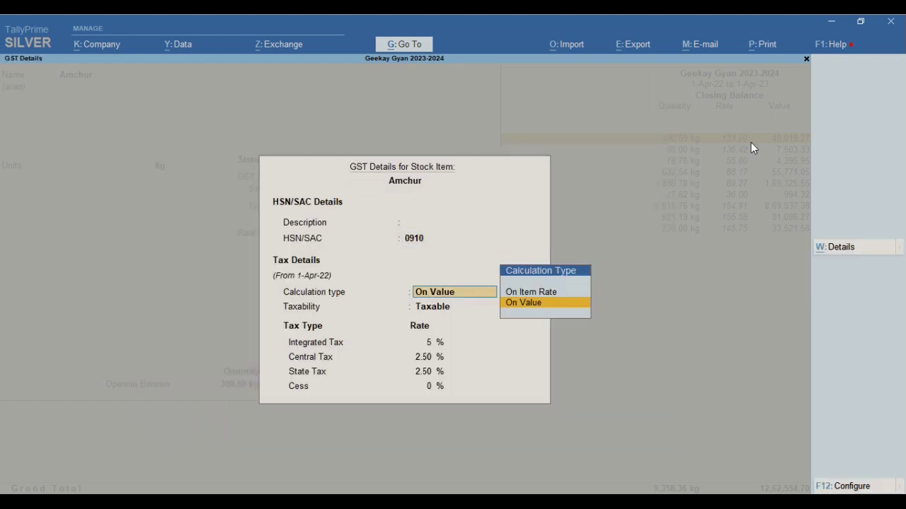
key("Return")
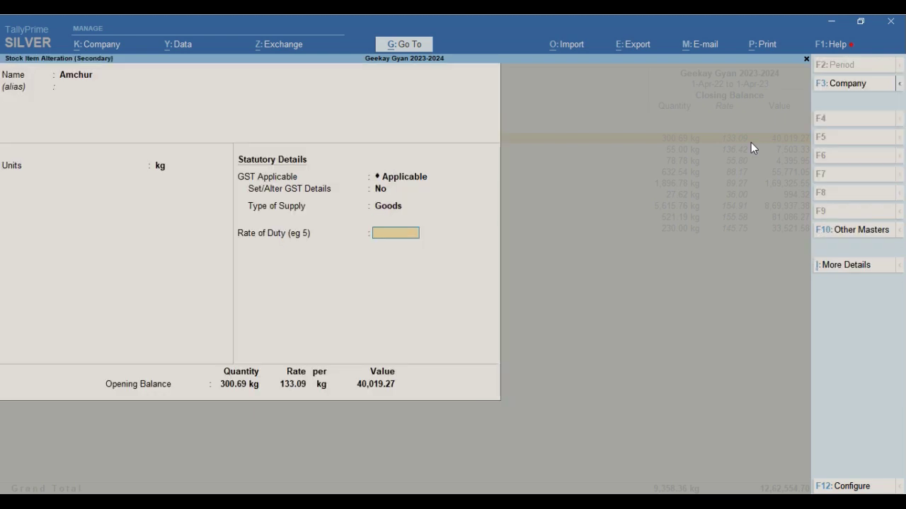
key("Return")
key("ctrl+a")
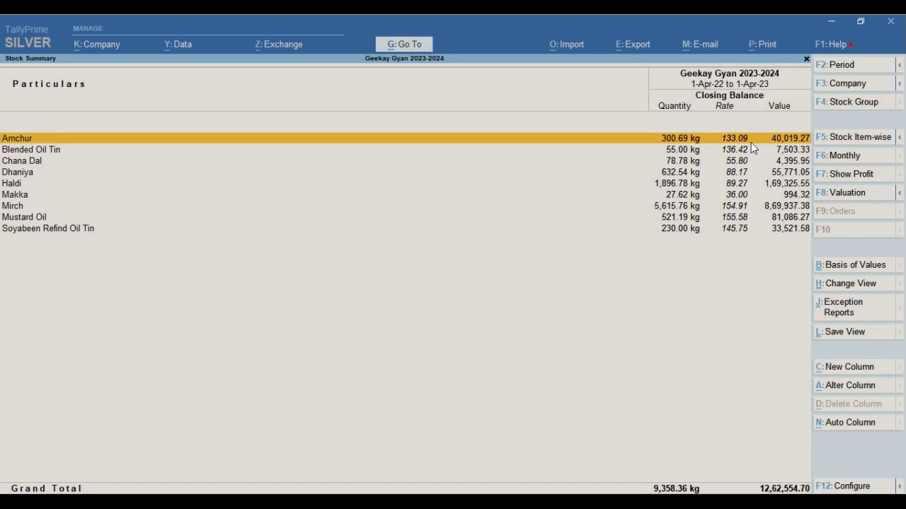
Step: Look at the payment voucher creation screen and the monthly Sales Register, then return to the Gateway of Tally
key("Escape")
key("v")
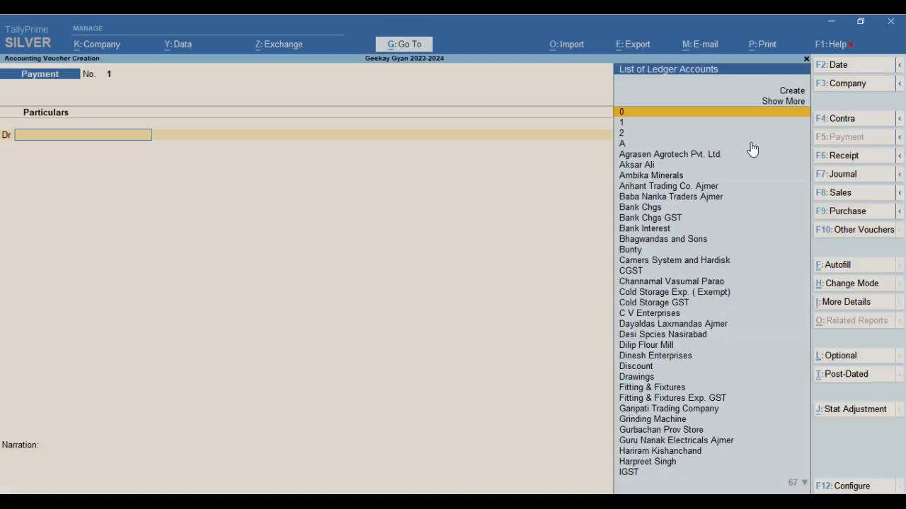
key("Escape")
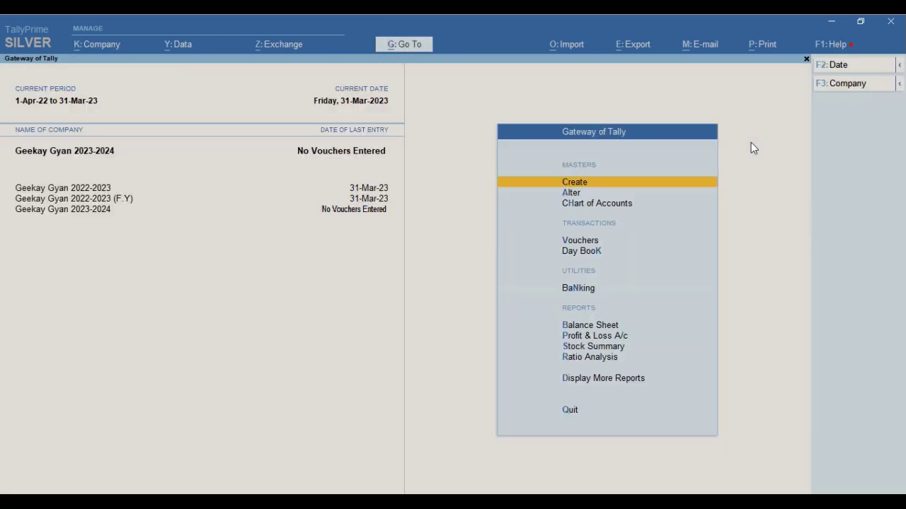
key("d")
key("a")
key("s")
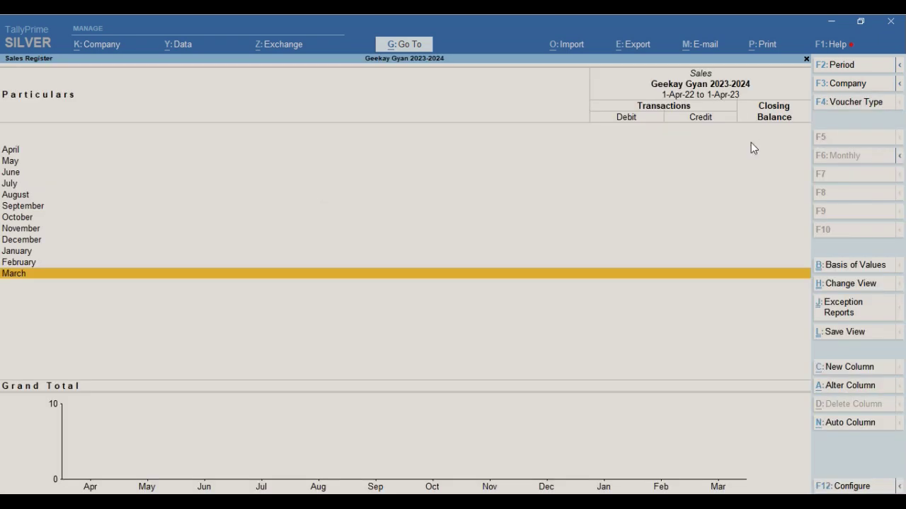
key("Escape")
key("Escape")
key("Escape")
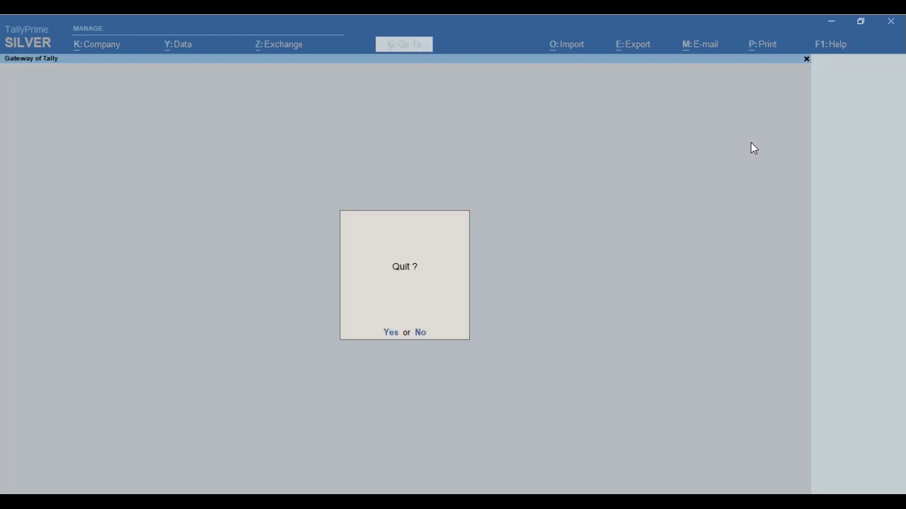
key("n")
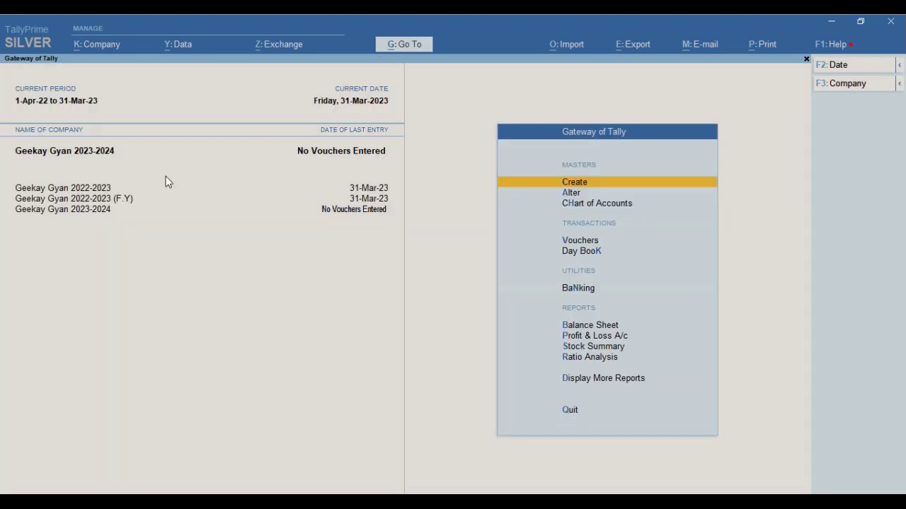
Step: Switch the active company to Geekay Gyan 2022-2023 (F.Y)
left_click(102, 200)
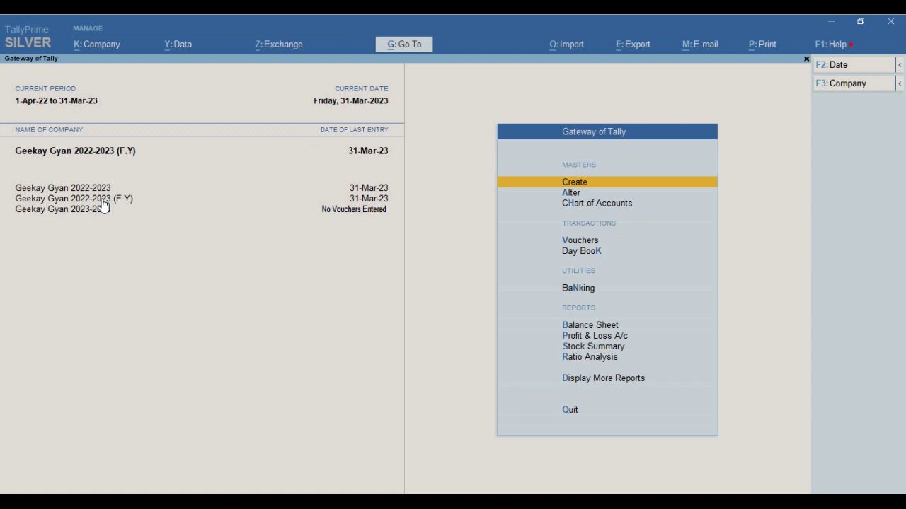
Step: Open the March 2023 sales voucher register, preview its printout and return to the voucher list
key("Return")
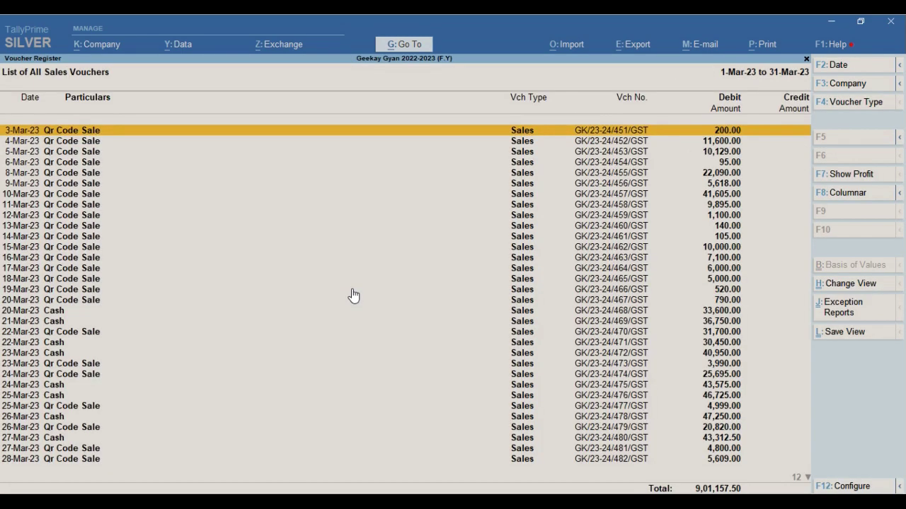
key("alt+p")
key("Escape")
key("ctrl+p")
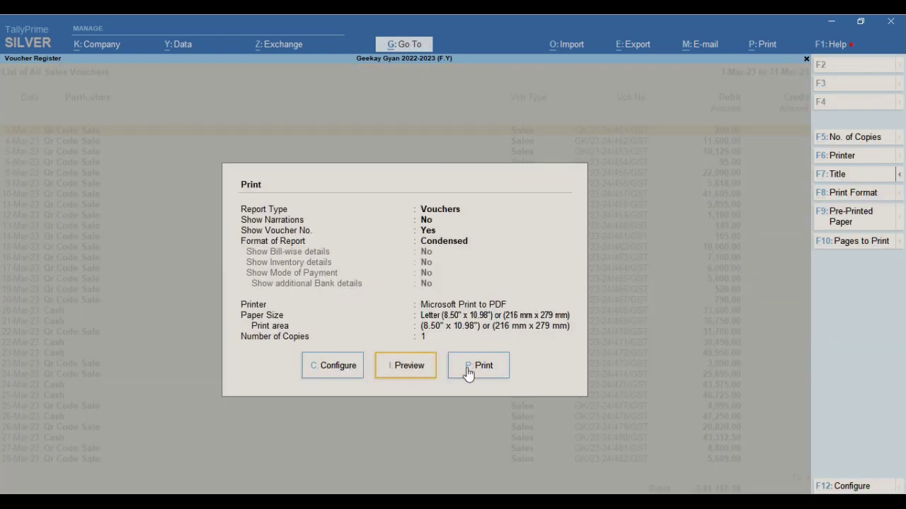
left_click(407, 375)
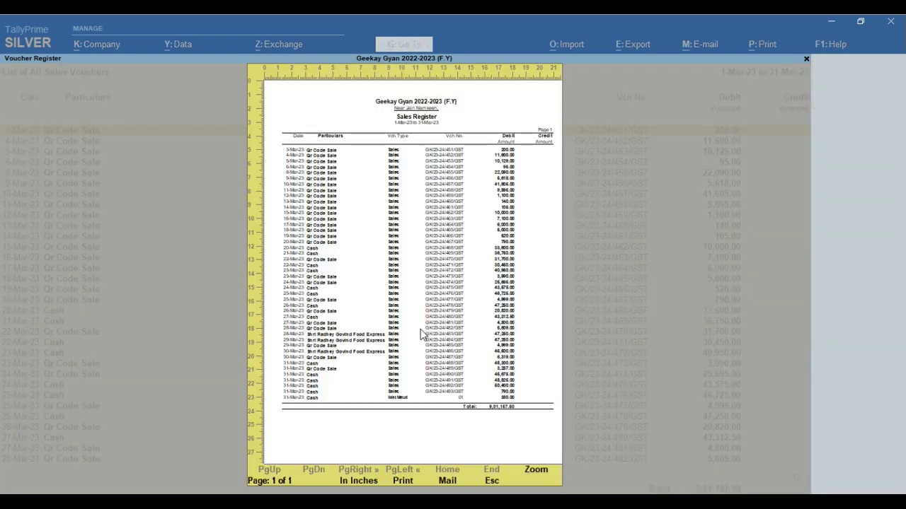
key("Escape")
key("Escape")
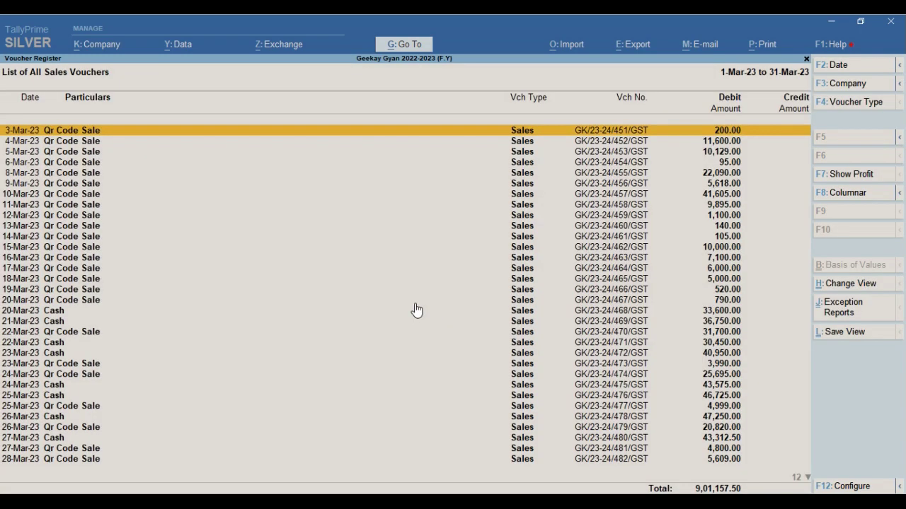
Step: Open the 3-Mar-23 Qr Code Sale voucher and inspect its Bill of Supply print preview at enlarged size, including the declaration
key("Return")
key("alt+p")
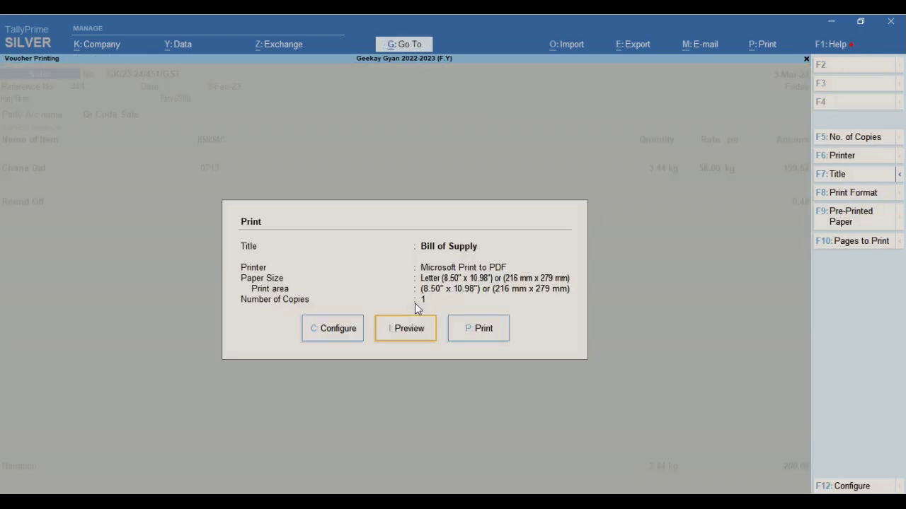
left_click(396, 324)
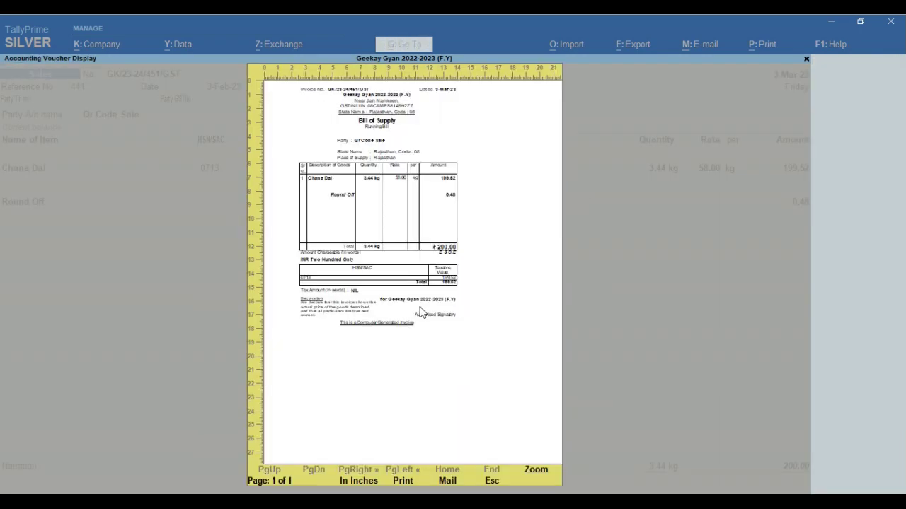
left_click(445, 237)
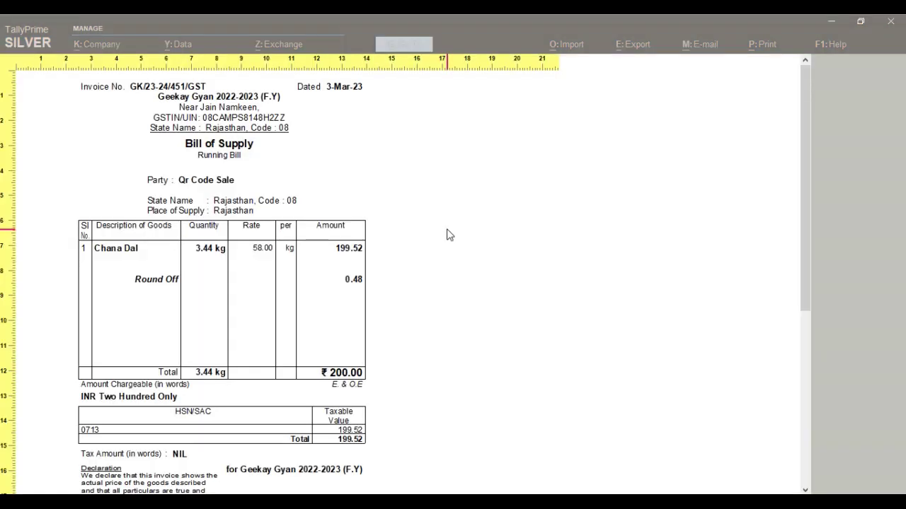
scroll(259, 299, "down", 2)
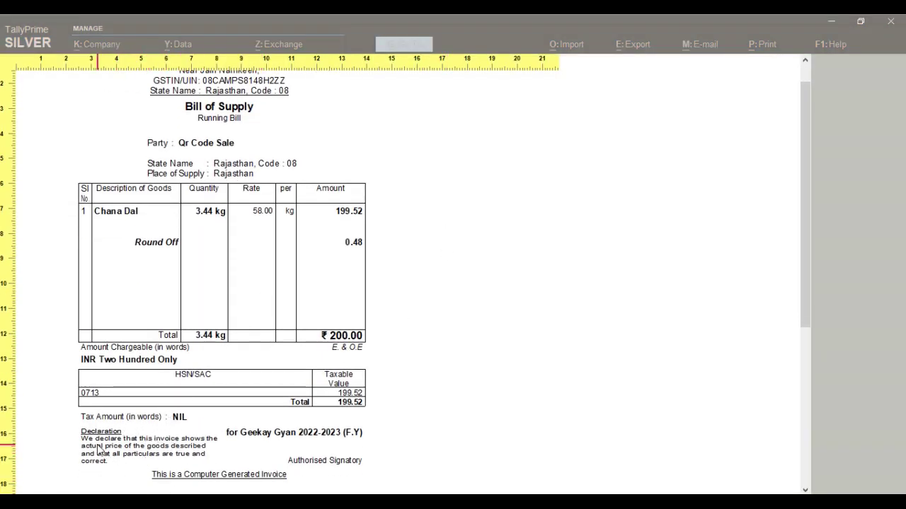
left_click(202, 455)
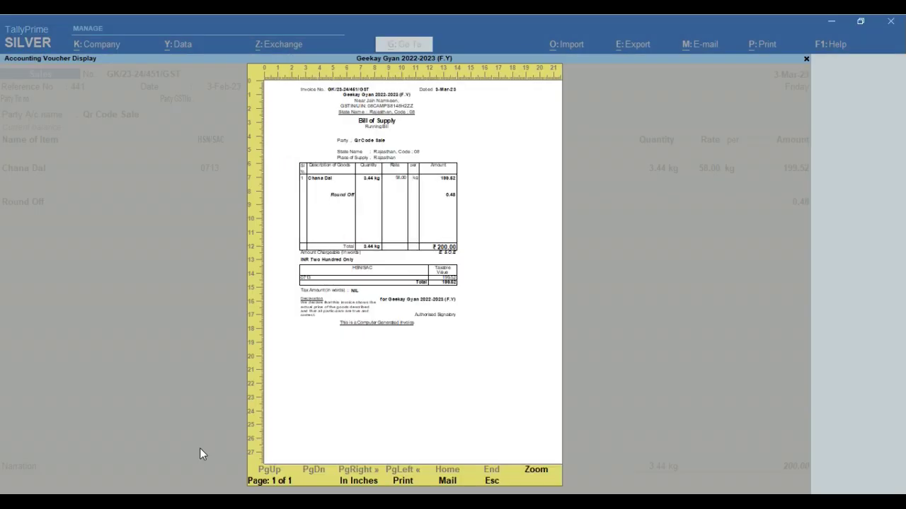
key("Escape")
Step: Open the sales voucher's print configuration and review its voucher, statutory, header and company detail options
left_click(336, 338)
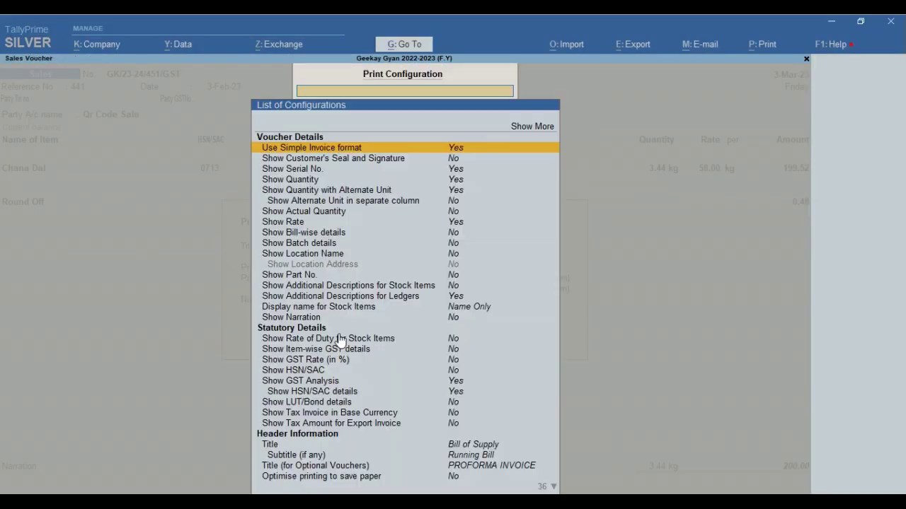
key("Down")
key("Down")
key("Down")
key("Down")
key("Down")
key("Down")
key("Down")
key("Down")
key("Down")
key("Down")
key("Down")
key("Down")
key("Down")
key("Down")
key("Down")
key("Down")
key("Down")
key("Down")
key("Down")
key("Down")
key("Down")
key("Down")
key("Down")
key("Down")
key("Down")
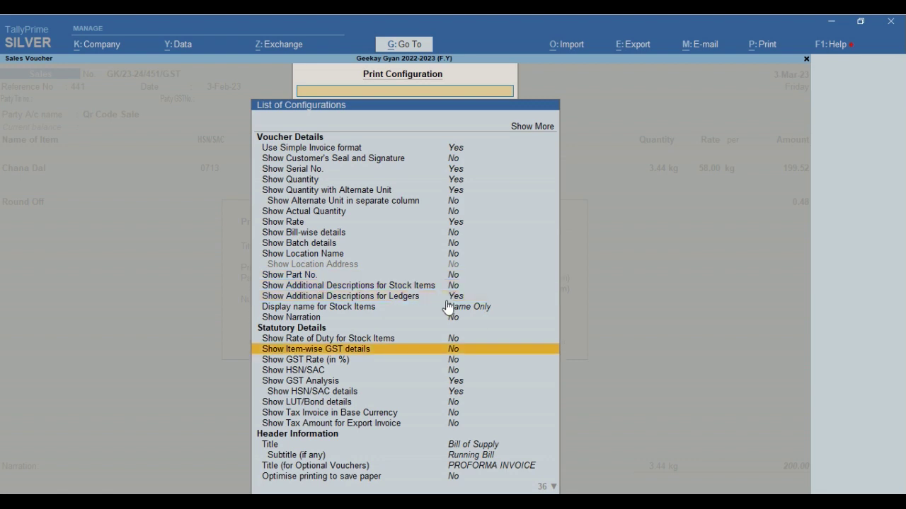
key("Down")
key("Down")
key("Down")
key("Down")
key("Down")
key("Down")
key("Down")
key("Down")
key("Down")
key("Down")
key("Down")
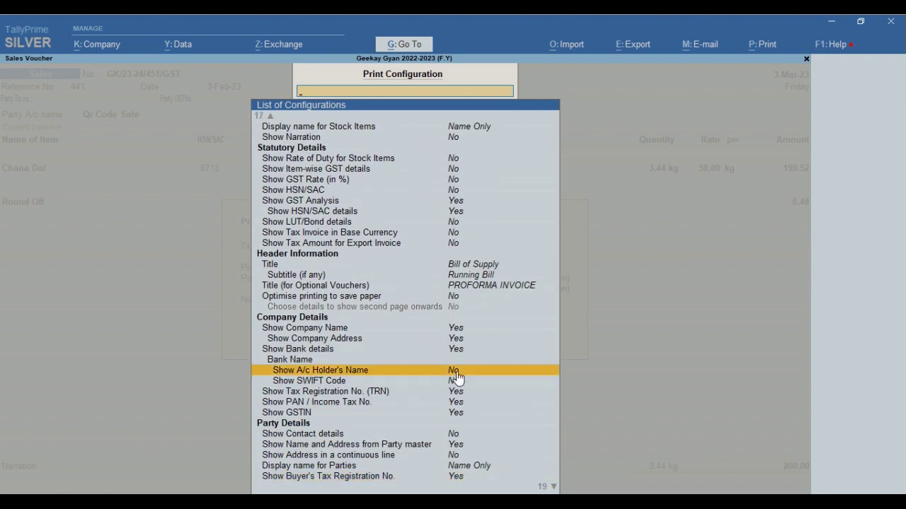
type("Y")
key("Return")
key("BackSpace")
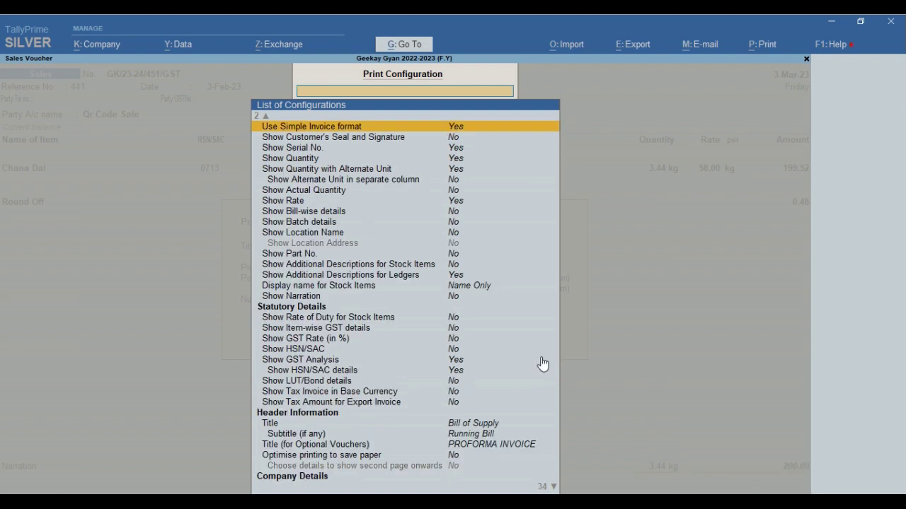
Step: Examine the whole list of print configurations, from voucher details through party, dispatch, footer and printer settings
key("Down")
key("Down")
key("Down")
key("Down")
key("Down")
key("Down")
key("Down")
key("Down")
key("Down")
key("Down")
key("Down")
key("Down")
key("Down")
key("Down")
key("Down")
key("Down")
key("Down")
key("Down")
key("Down")
key("Down")
key("Down")
key("Down")
key("Down")
key("Down")
key("Down")
key("Down")
key("Down")
key("Down")
key("Down")
key("Down")
key("Down")
key("Down")
key("Down")
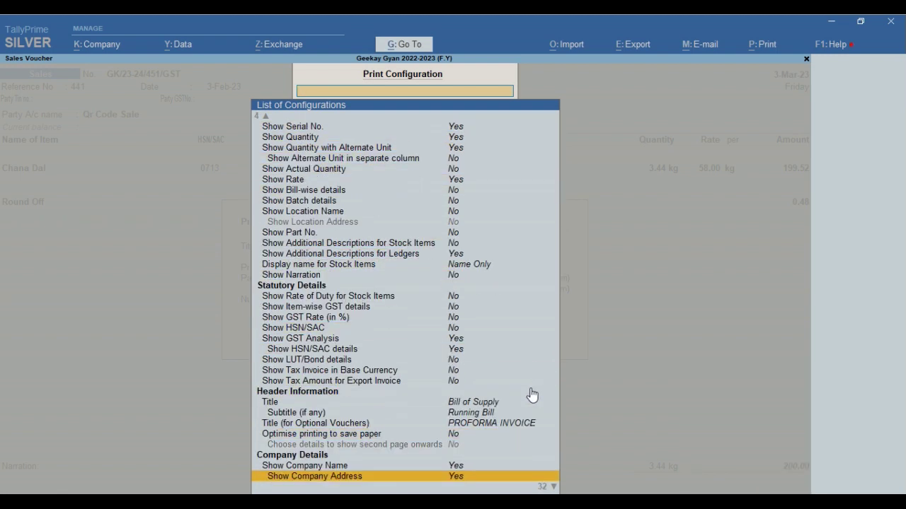
key("Down")
key("Down")
key("Down")
key("Down")
key("Down")
key("Down")
key("Down")
key("Down")
key("Down")
key("Down")
key("Down")
key("Down")
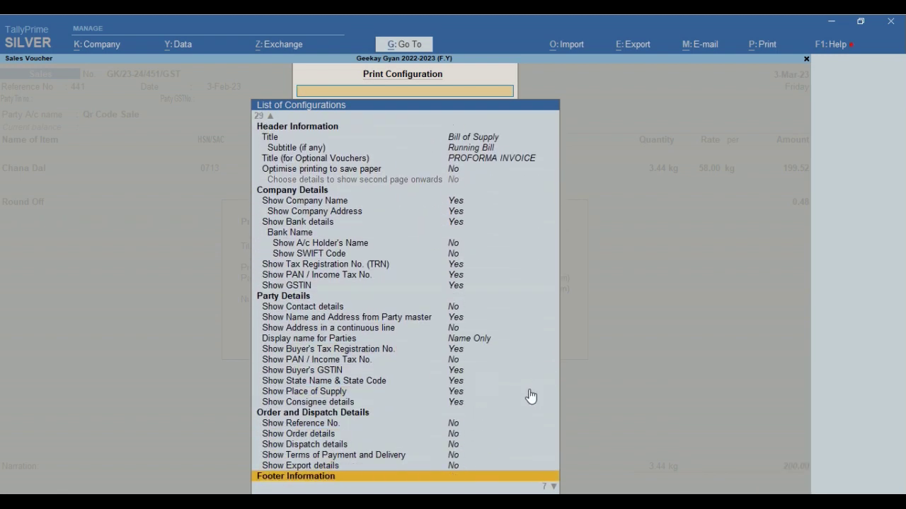
key("Down")
key("Down")
key("Down")
key("Down")
key("Down")
key("Down")
key("Down")
Step: Recheck the print configurations backwards from the printer settings through party, company, header and statutory details to Show Narration
key("Up")
key("Up")
key("Up")
key("Up")
key("Up")
key("Up")
key("Up")
key("Up")
key("Up")
key("Up")
key("Up")
key("Up")
key("Up")
key("Up")
key("Up")
key("Up")
key("Up")
key("Up")
key("Up")
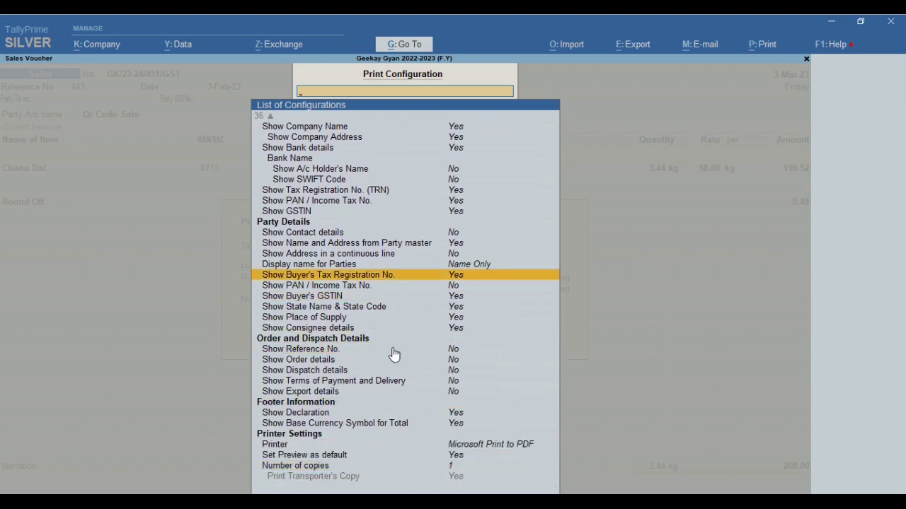
key("Up")
key("Up")
key("Up")
key("Up")
key("Up")
key("Up")
key("Up")
key("Up")
key("Up")
key("Up")
key("Up")
key("Up")
key("Up")
key("Up")
key("Up")
key("Up")
key("Up")
key("Up")
key("Up")
key("Up")
key("Up")
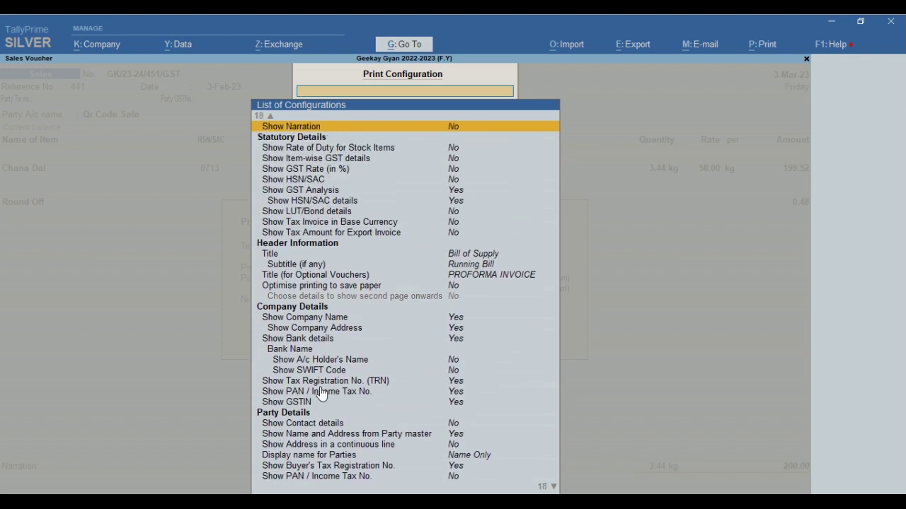
Step: Set the company bank name in the sales voucher's print configuration to Uco Bank A/c
key("Down")
key("Down")
key("Down")
key("Down")
key("Down")
key("Down")
key("Down")
key("Down")
key("Down")
key("Down")
key("Down")
key("Down")
key("Down")
key("Down")
key("Down")
key("Down")
key("Down")
key("Down")
key("Down")
key("Down")
key("Down")
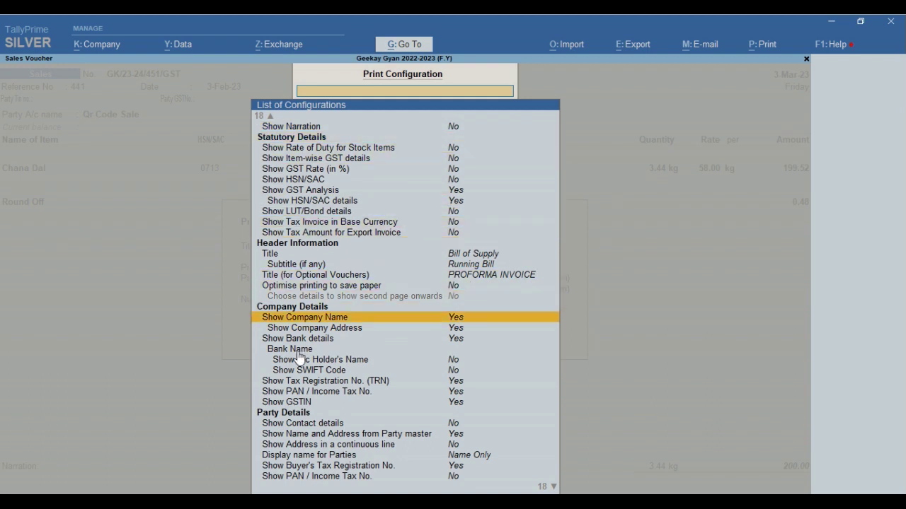
key("Up")
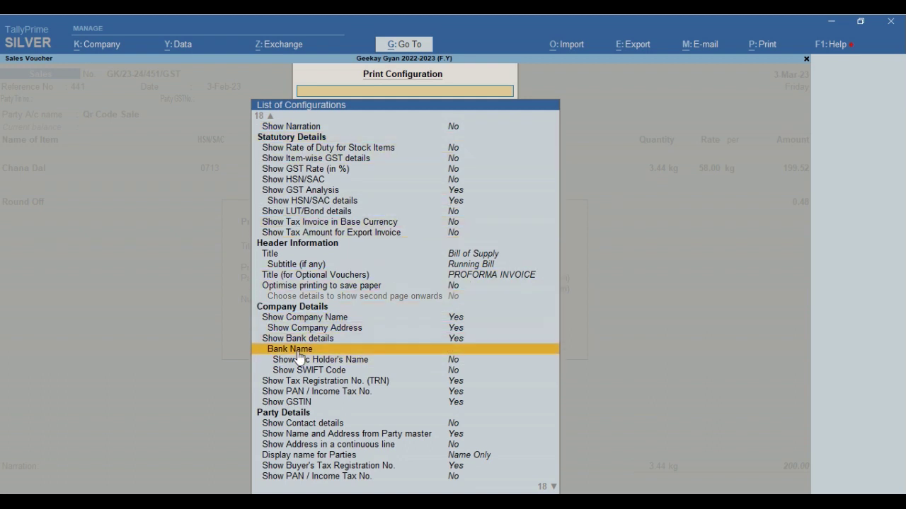
key("Return")
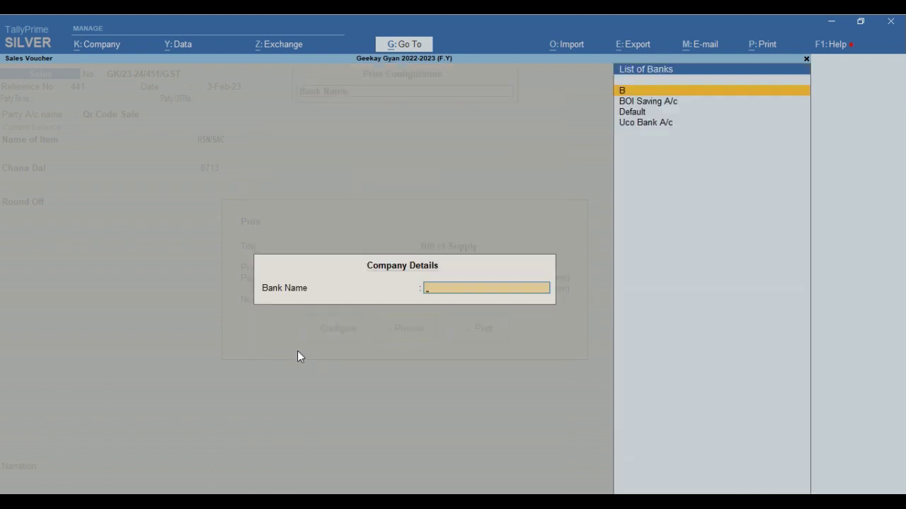
key("Down")
key("Down")
key("Down")
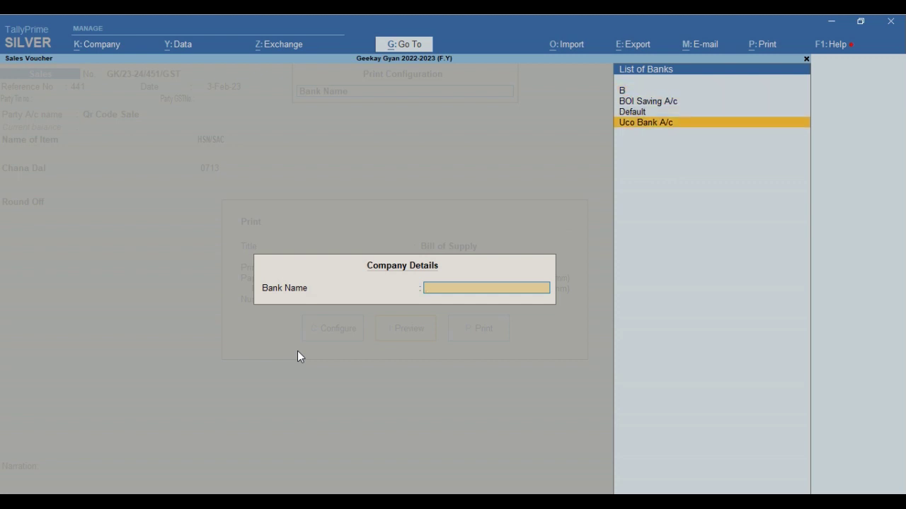
key("Return")
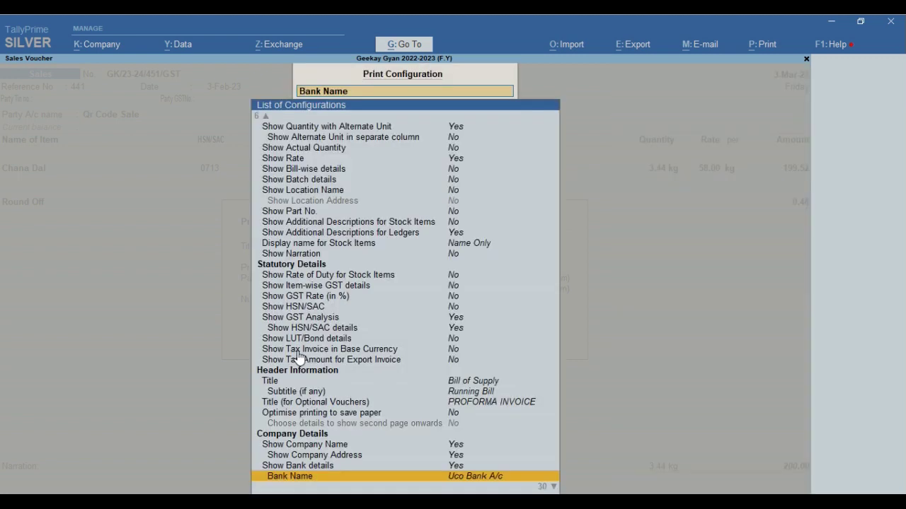
Step: Set Show A/c Holder's Name to Yes in the print configuration's company details and return to the print dialog
key("Down")
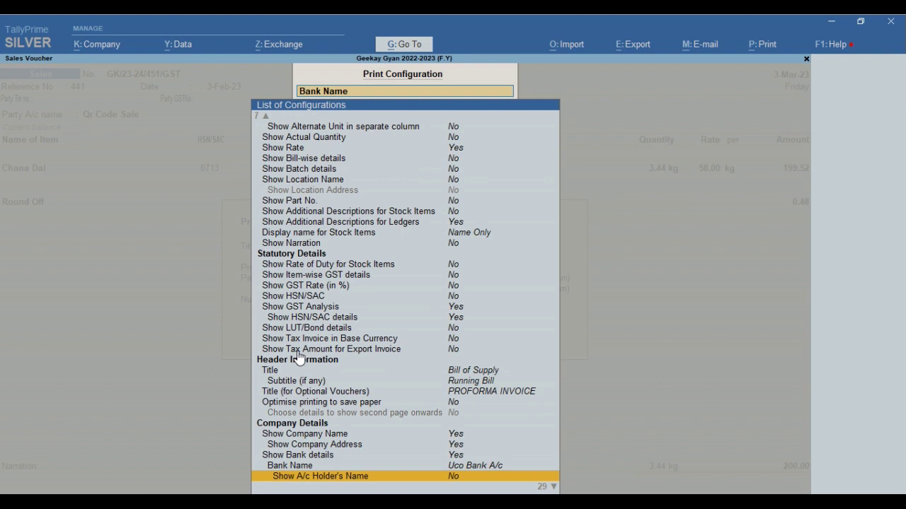
key("Down")
key("Up")
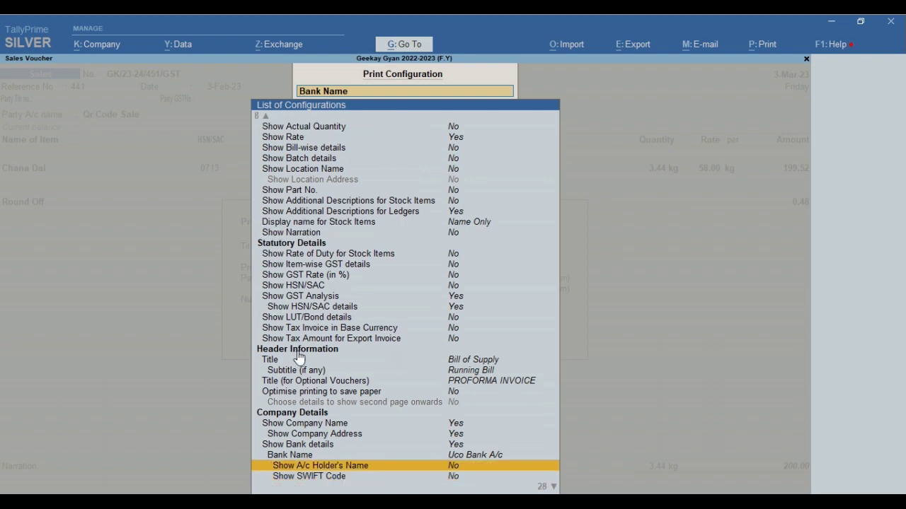
key("Return")
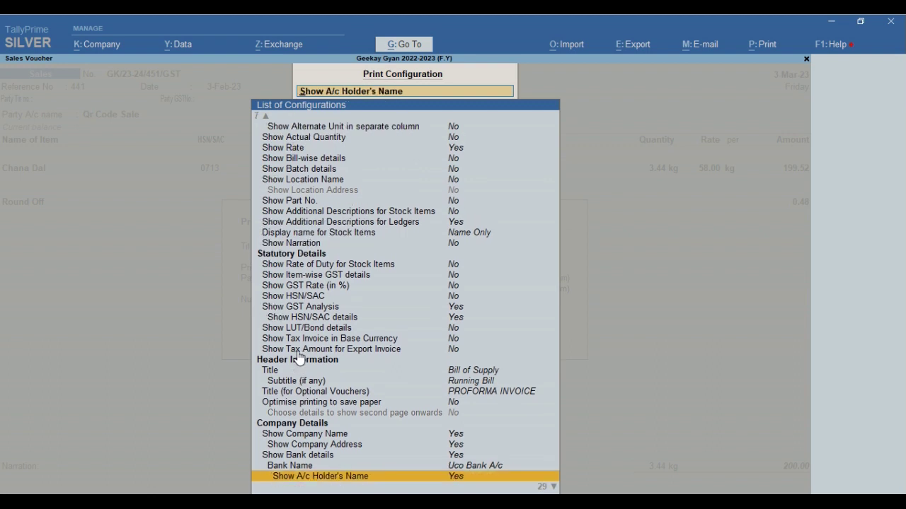
key("Down")
key("Down")
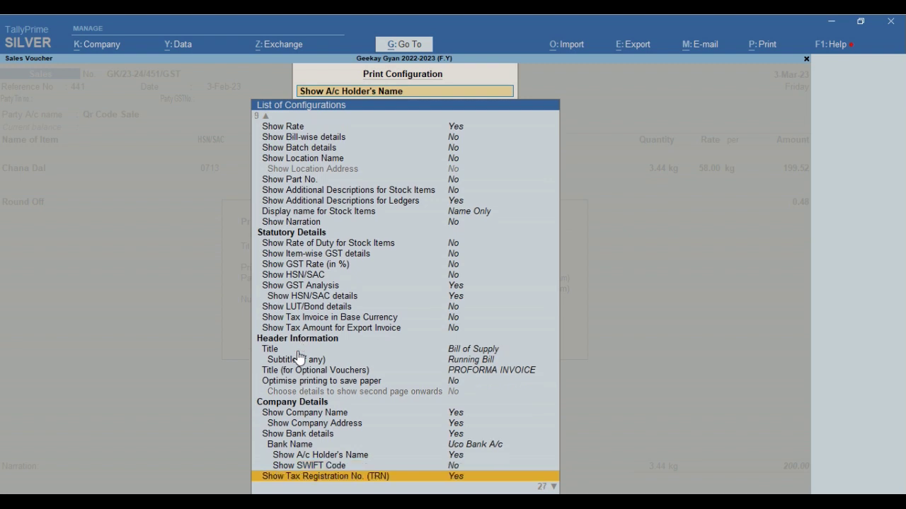
key("Up")
key("Up")
key("Up")
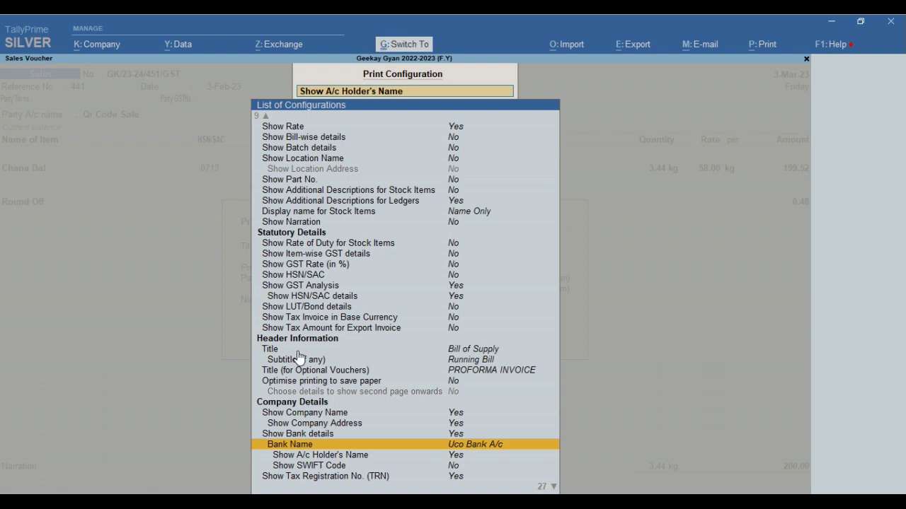
key("Escape")
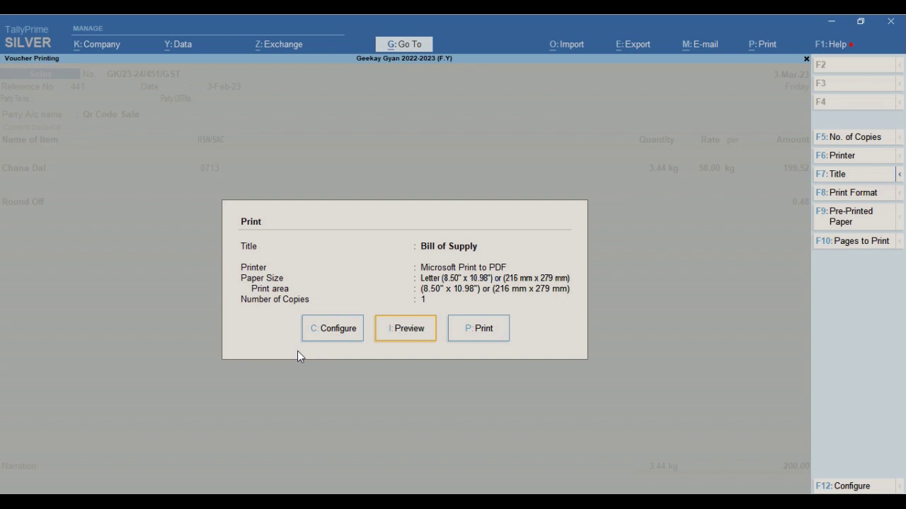
Step: Preview the Bill of Supply at enlarged size, check the company's bank details above the declaration, and return to the voucher
left_click(398, 331)
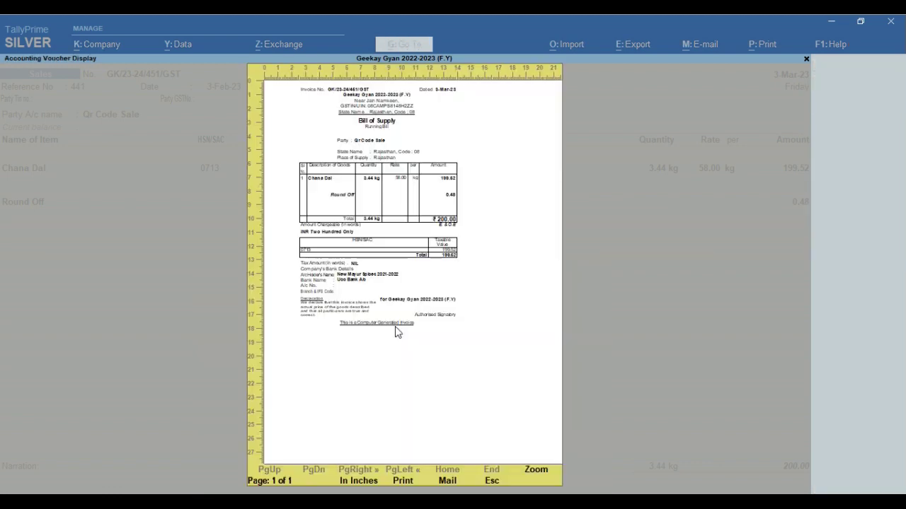
left_click(288, 423)
scroll(135, 419, "down", 3)
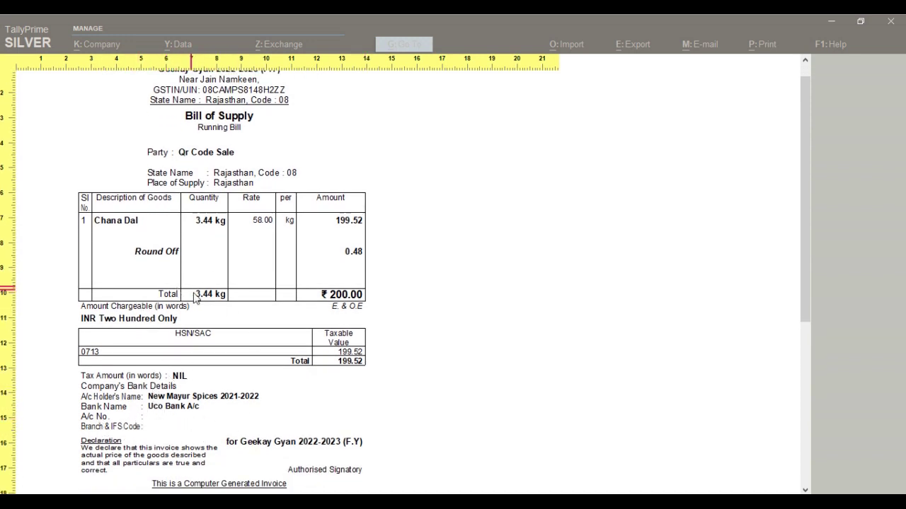
key("Escape")
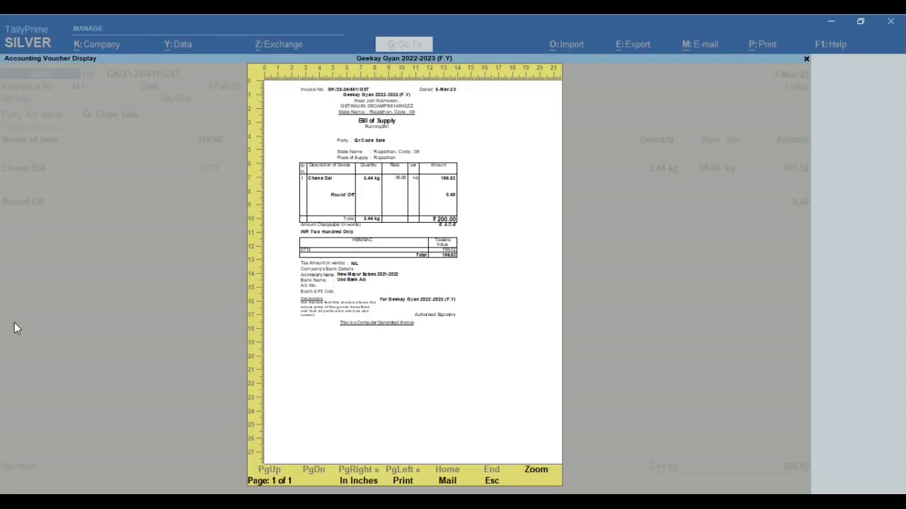
key("Escape")
key("Escape")
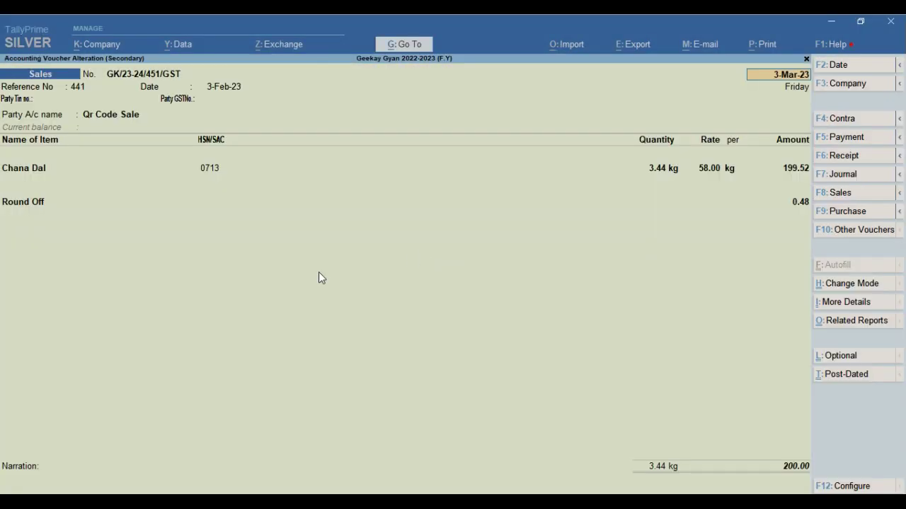
Step: Look up the Uco Bank A/c ledger's vouchers and open its ledger master from the 1-Mar-23 payment voucher
key("Escape")
key("Escape")
key("Escape")
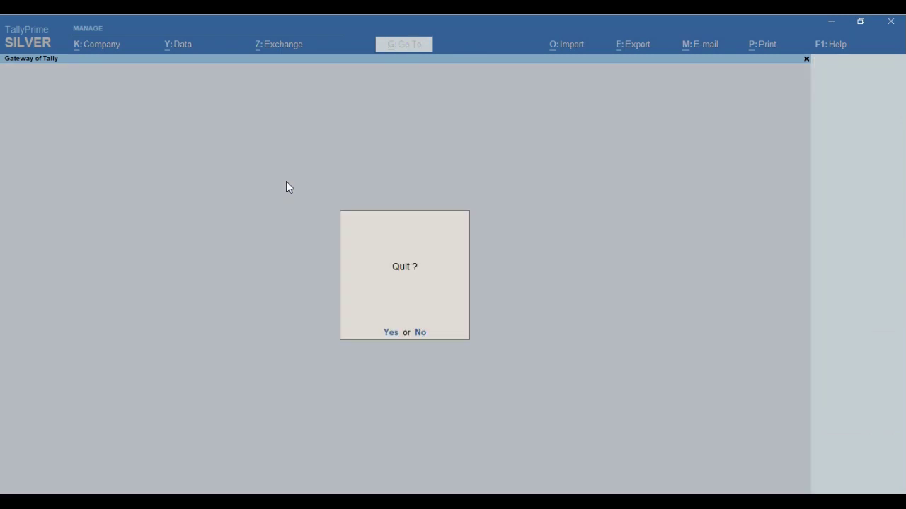
type("naluco")
key("Return")
key("Return")
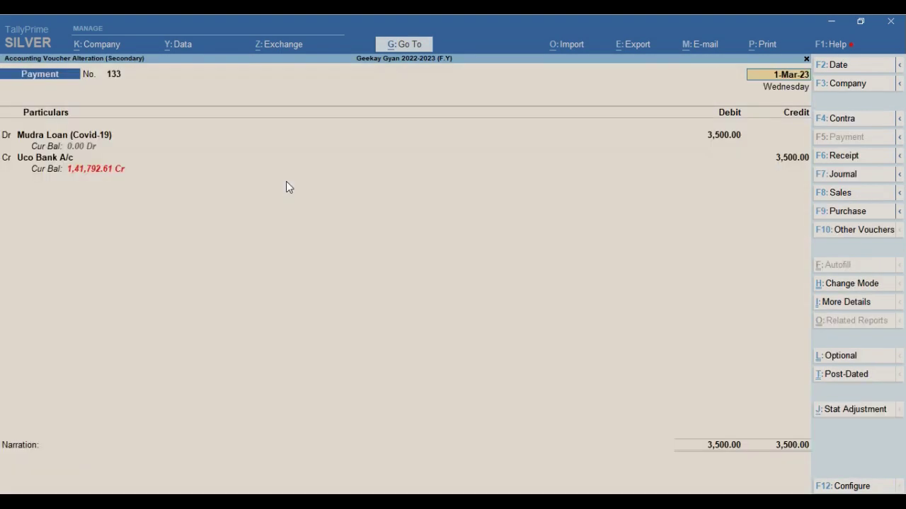
key("Return")
key("Return")
key("Return")
key("ctrl+Return")
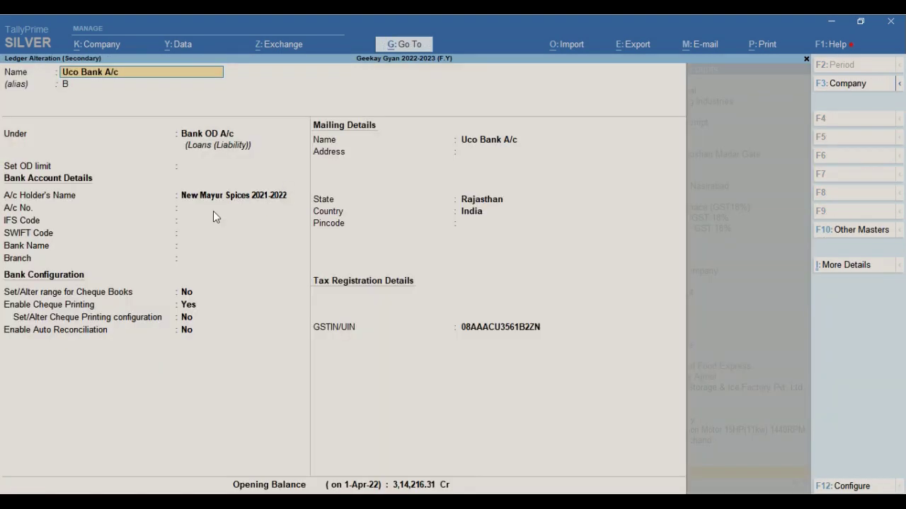
Step: Try clearing the A/c Holder's Name in the Uco Bank A/c ledger and leave the ledger without saving
left_click(218, 197)
key("BackSpace")
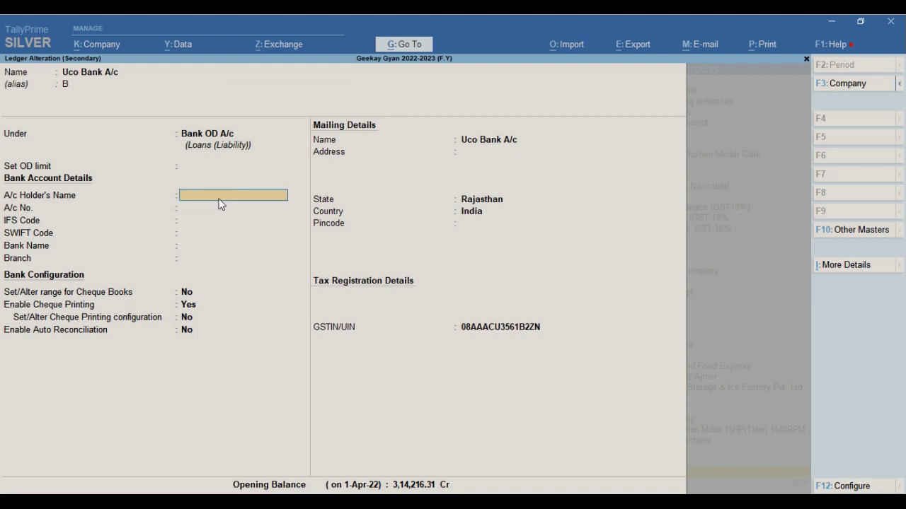
key("Return")
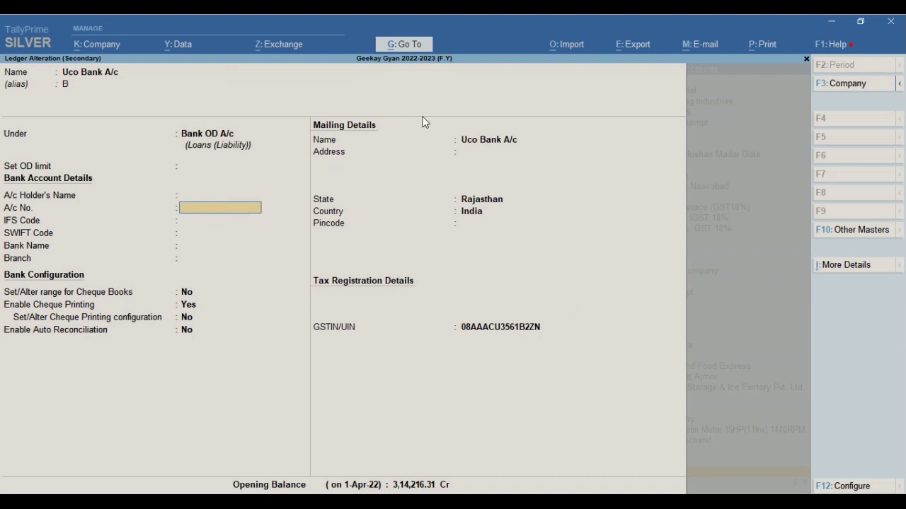
key("Escape")
key("y")
key("Escape")
key("Escape")
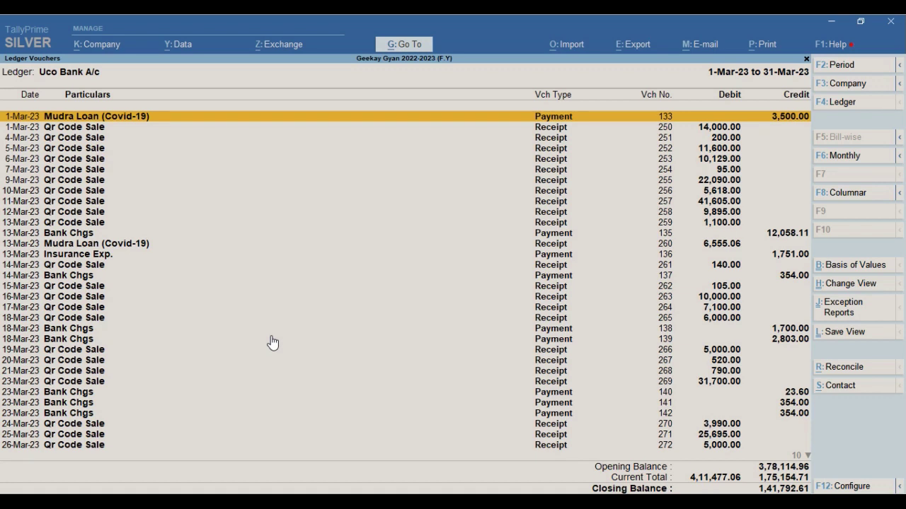
Step: Open the Stock Summary of Geekay Gyan 2022-2023 (F.Y) and go through the items' closing balances from Amchur to Soyabeen Refind Oil Tin
key("Escape")
key("Escape")
key("Escape")
key("Escape")
key("Escape")
key("Escape")
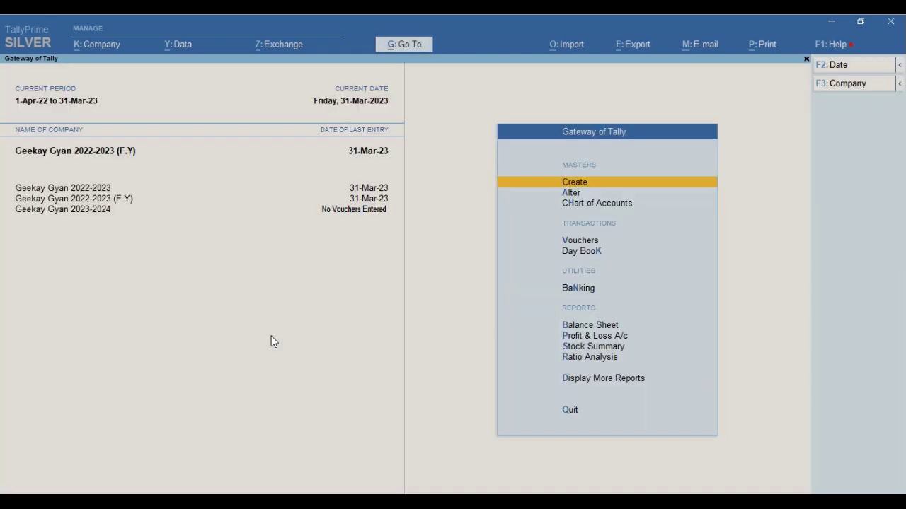
key("s")
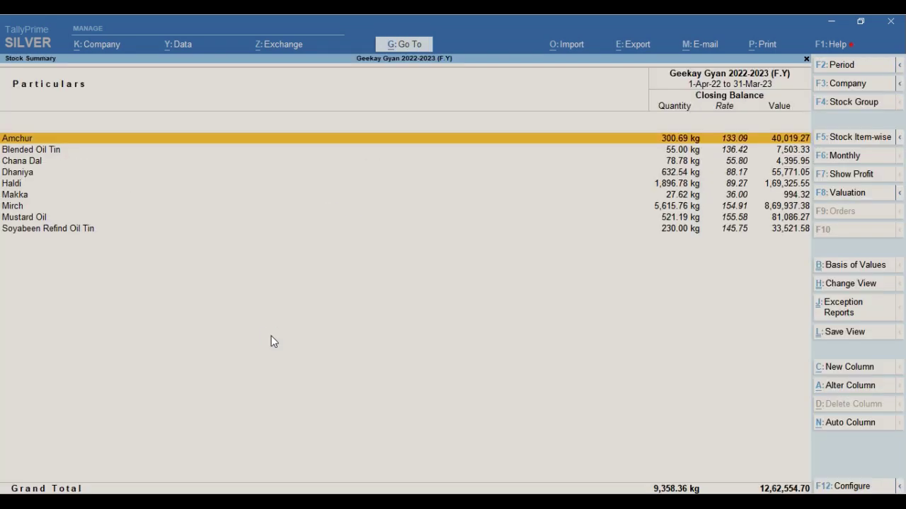
key("Down")
key("Down")
key("Down")
key("Down")
key("Down")
key("Down")
key("Down")
key("Down")
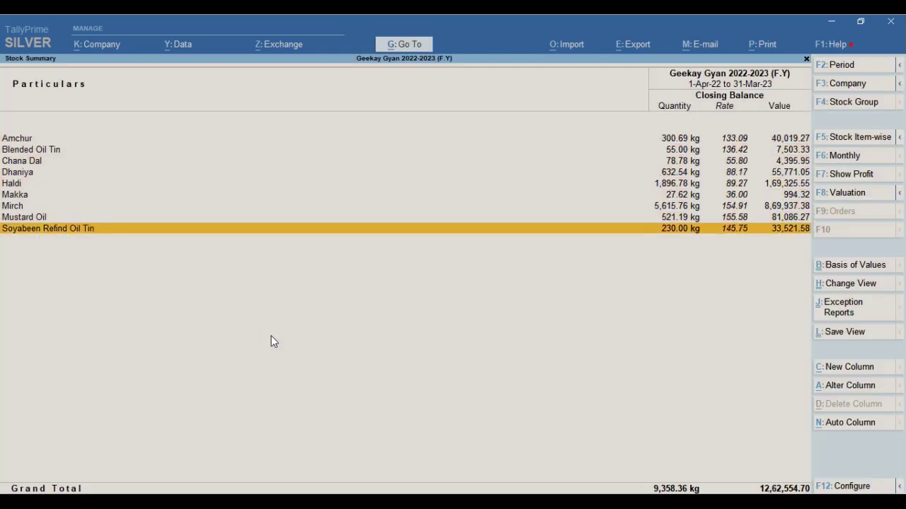
key("Return")
key("Escape")
Step: Drill down from Makka in the Stock Summary to its March stock vouchers and select Sales Manual voucher 01
left_click(787, 196)
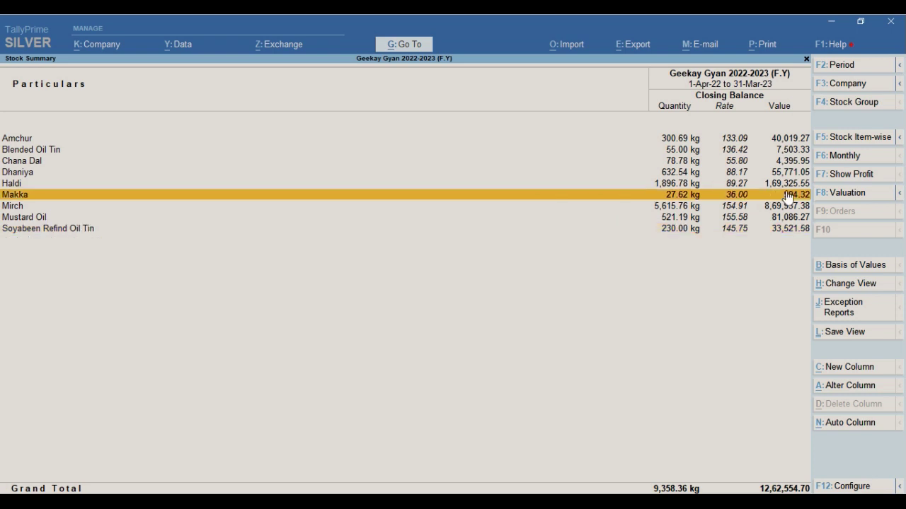
key("Down")
key("Up")
left_click(683, 200)
key("Return")
key("Down")
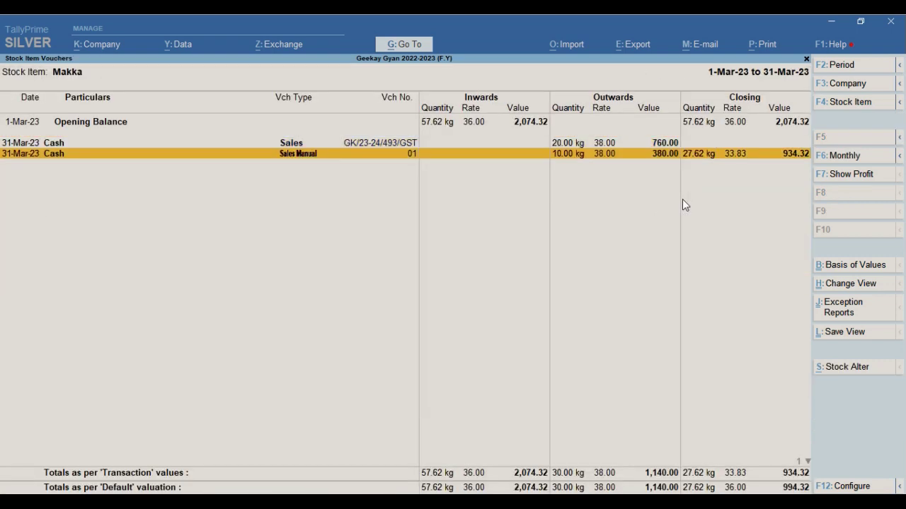
Step: Set the Makka quantity in Sales Manual voucher 01 of 31-Mar-23 to 37 kg, save it and return to the Stock Summary
key("Return")
key("Return")
key("Return")
key("Return")
key("Return")
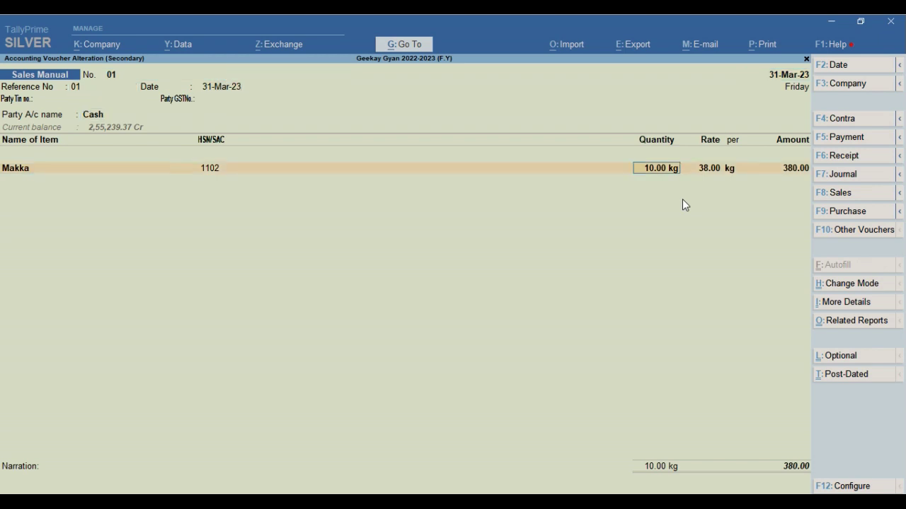
key("BackSpace")
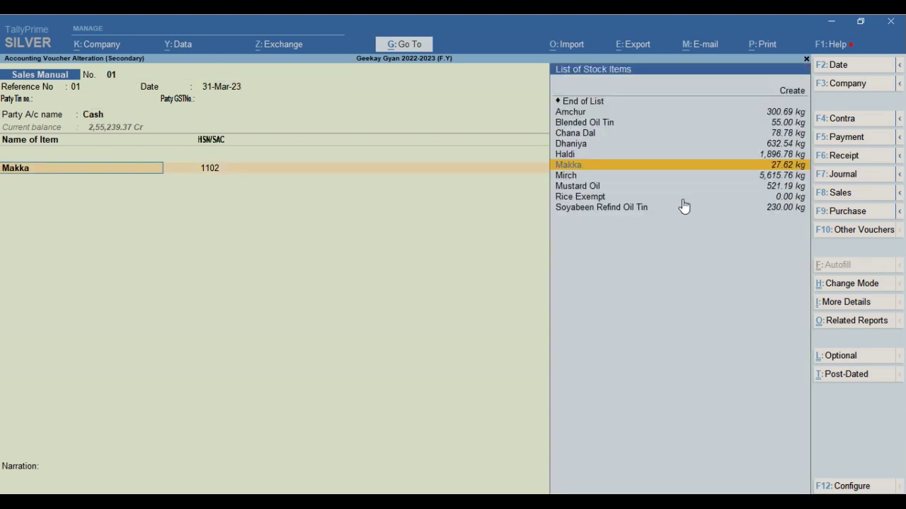
key("Return")
type("37")
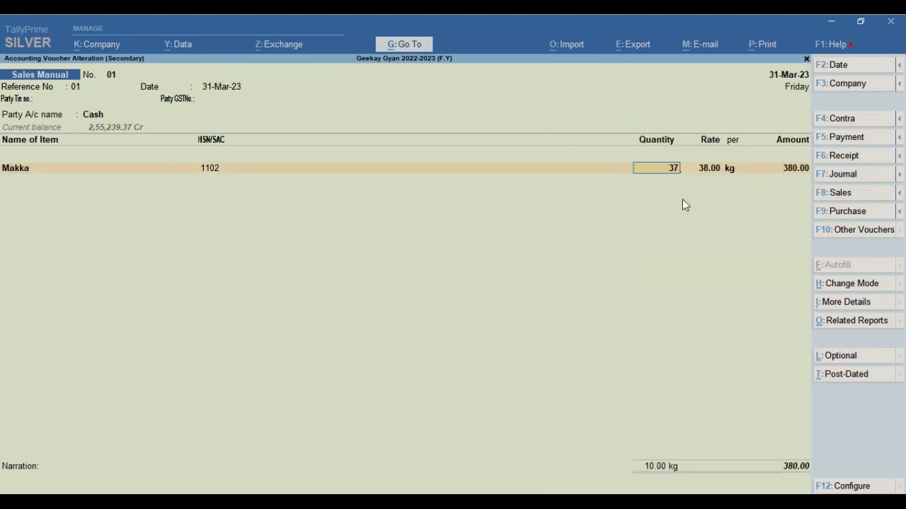
key("Return")
key("Return")
key("Return")
key("Return")
key("Return")
key("Return")
key("Return")
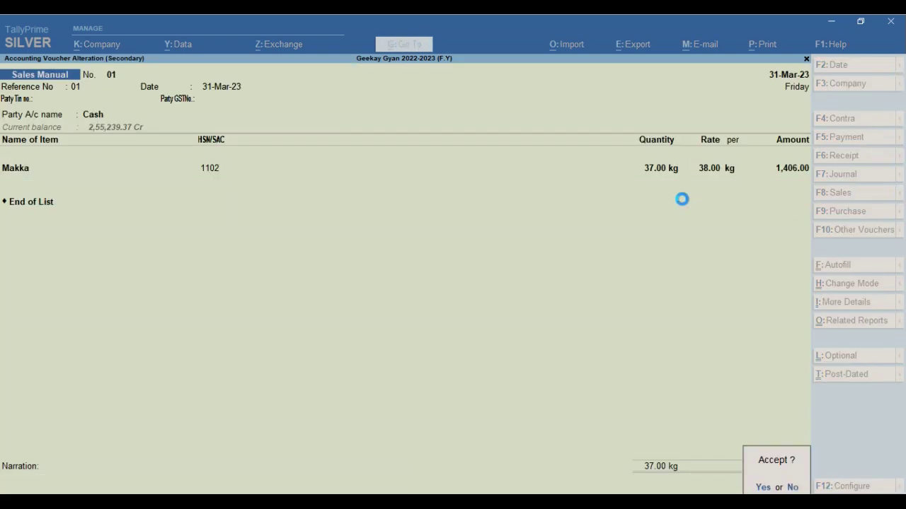
key("Return")
key("Escape")
key("Escape")
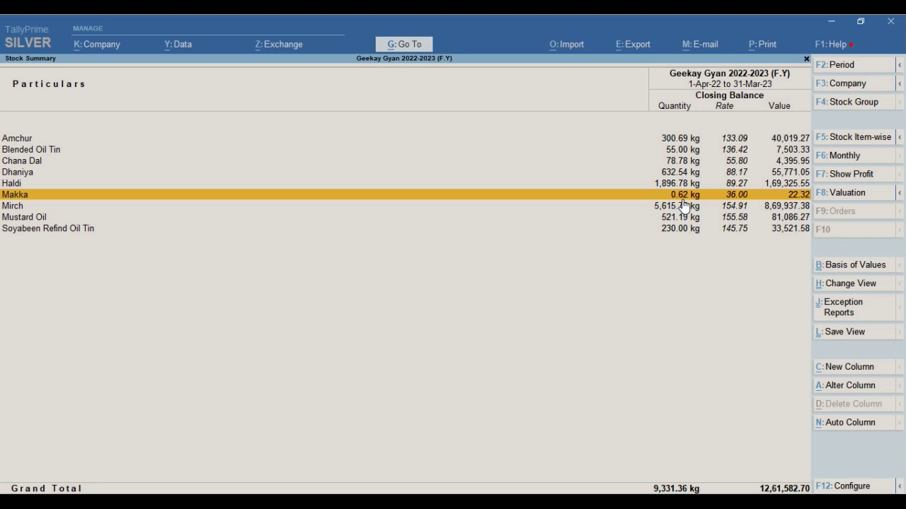
Step: Drill into Makka's March movements, inspect the 31-Mar-23 cash Sales voucher for 20 kg, and return to the item's voucher list
key("Return")
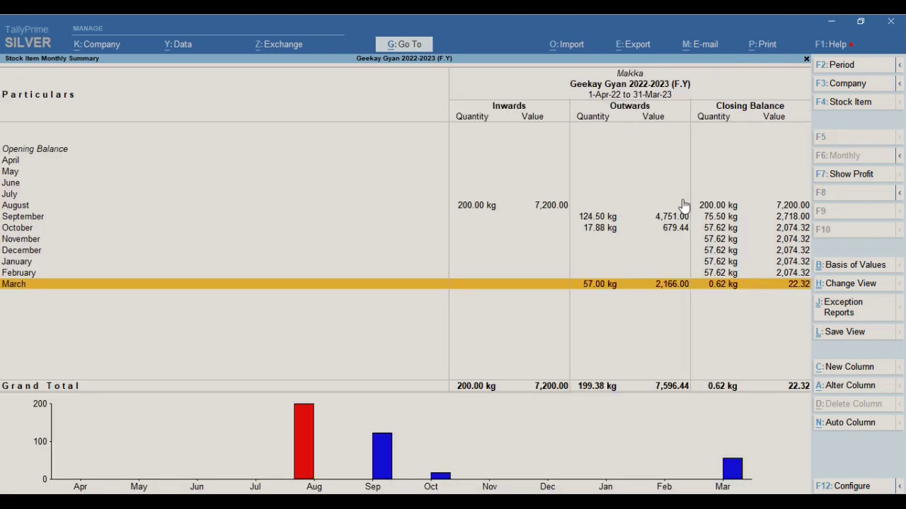
key("Return")
key("Return")
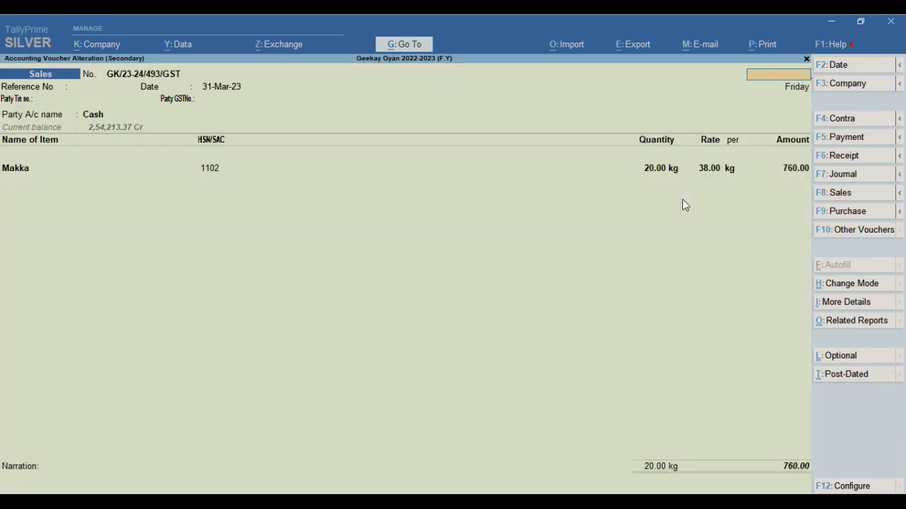
key("Escape")
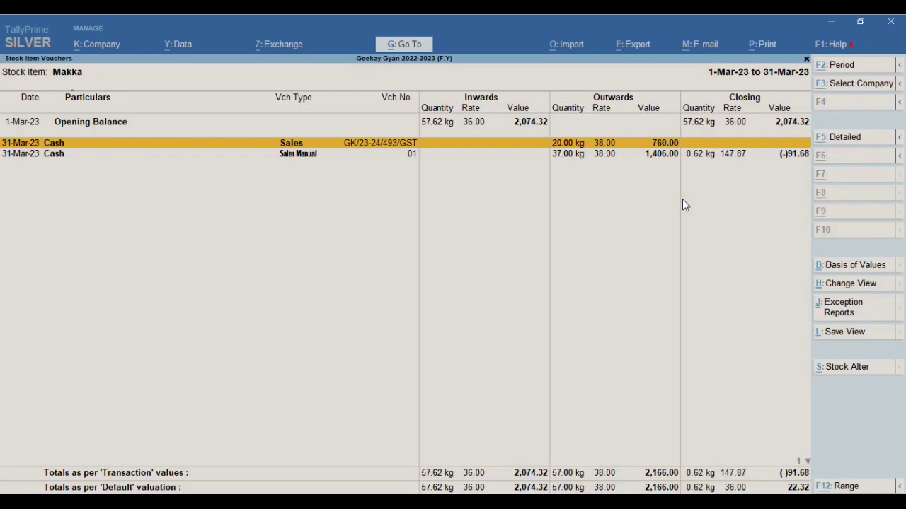
key("alt+a")
key("Escape")
key("y")
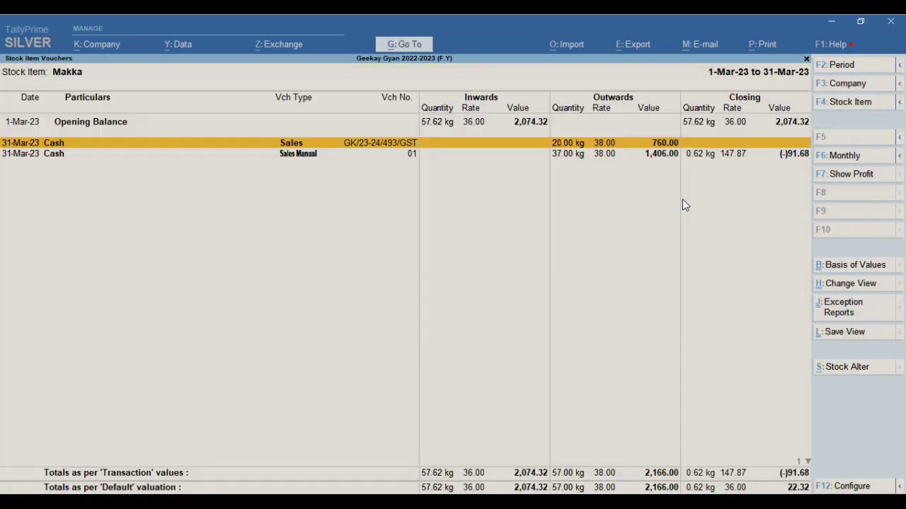
key("Escape")
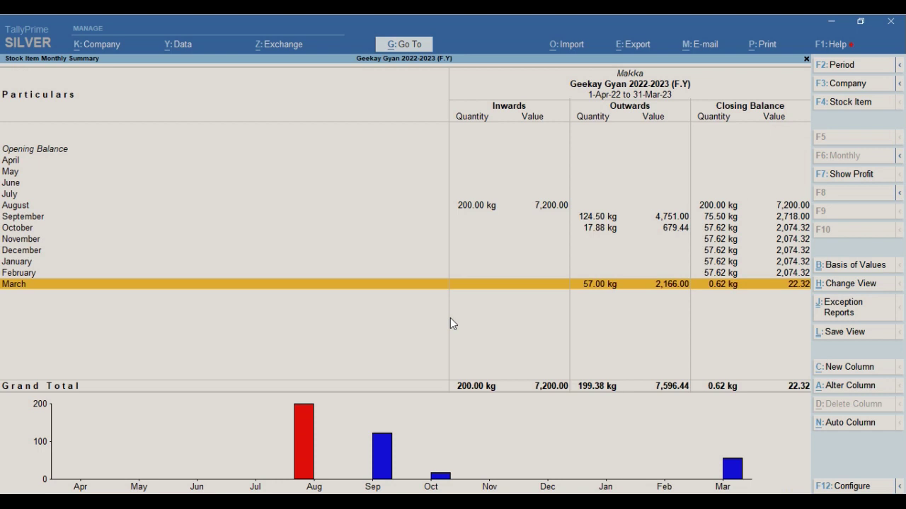
key("Return")
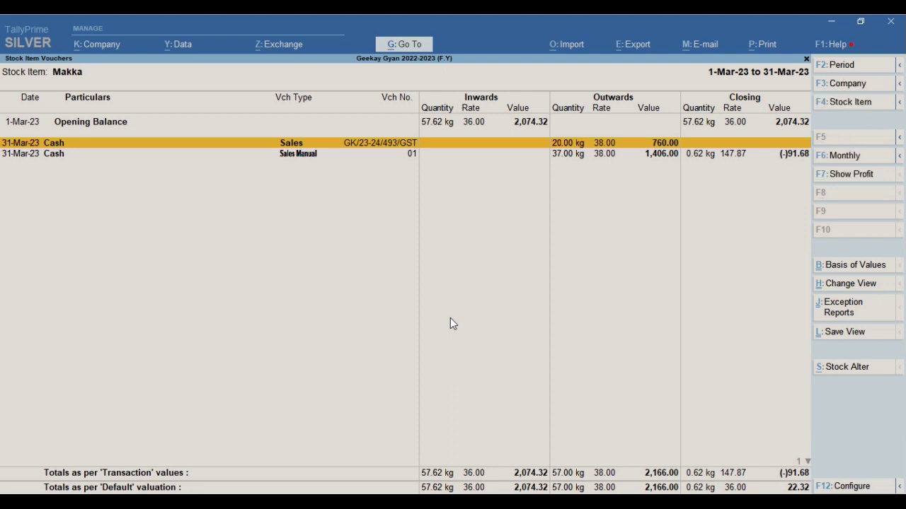
key("alt+a")
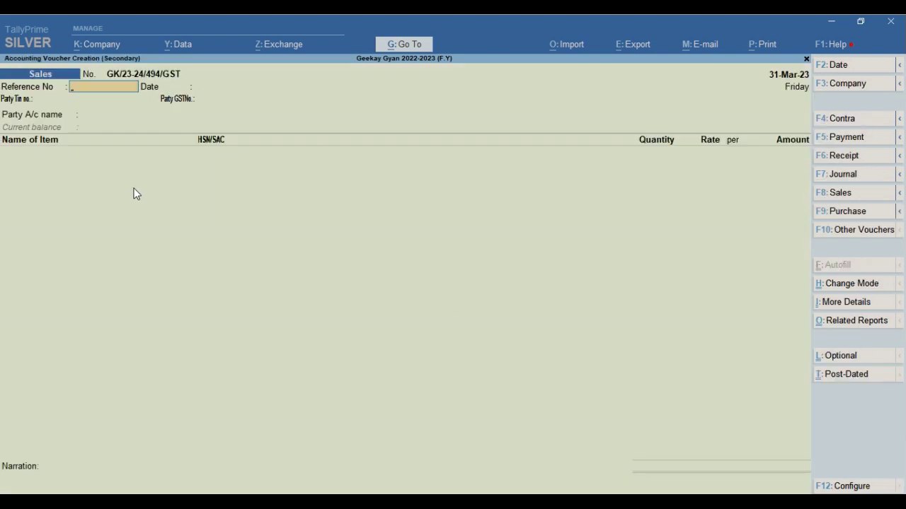
key("F9")
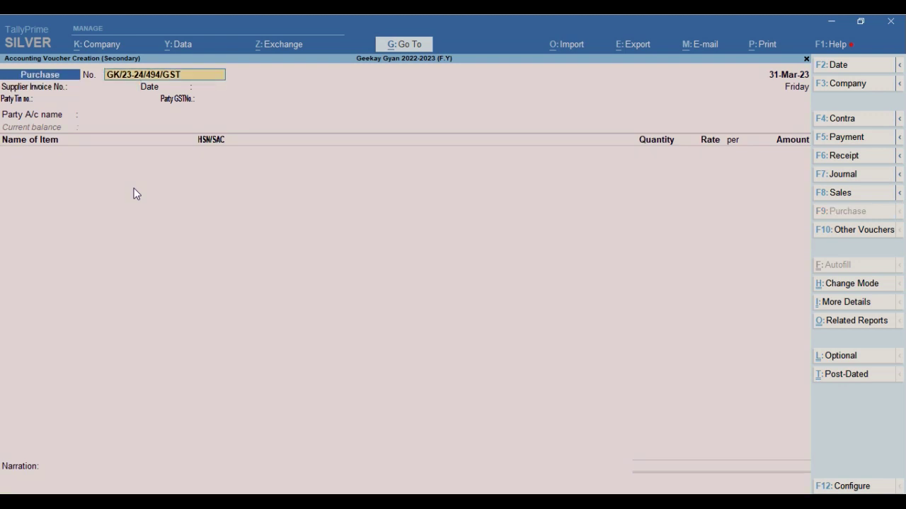
key("F6")
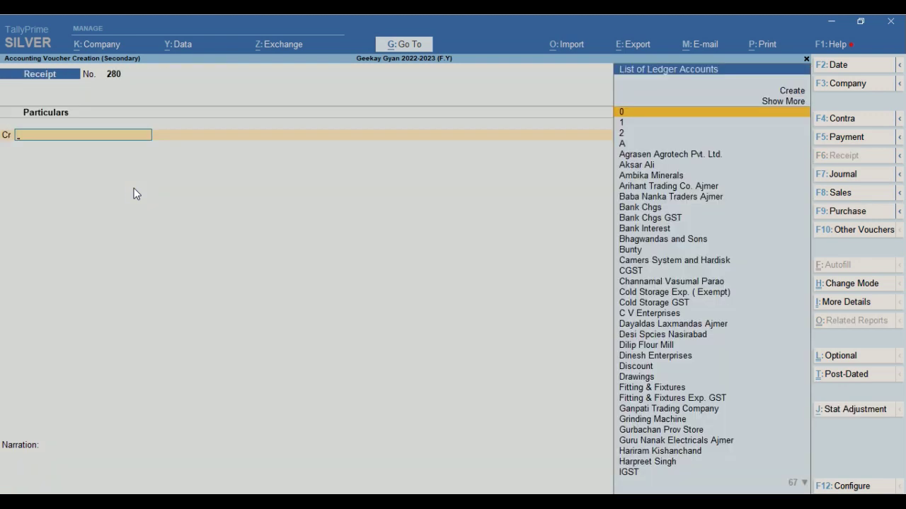
key("F5")
key("F7")
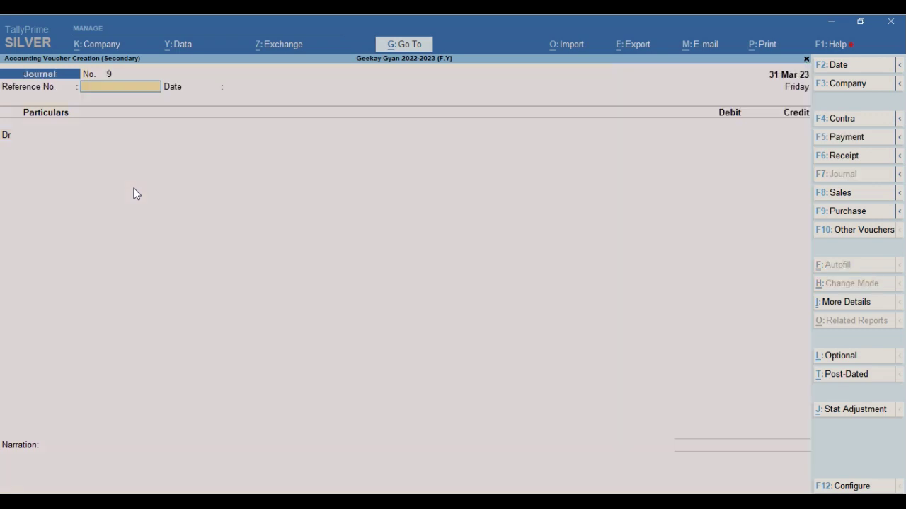
key("Escape")
key("Escape")
key("Return")
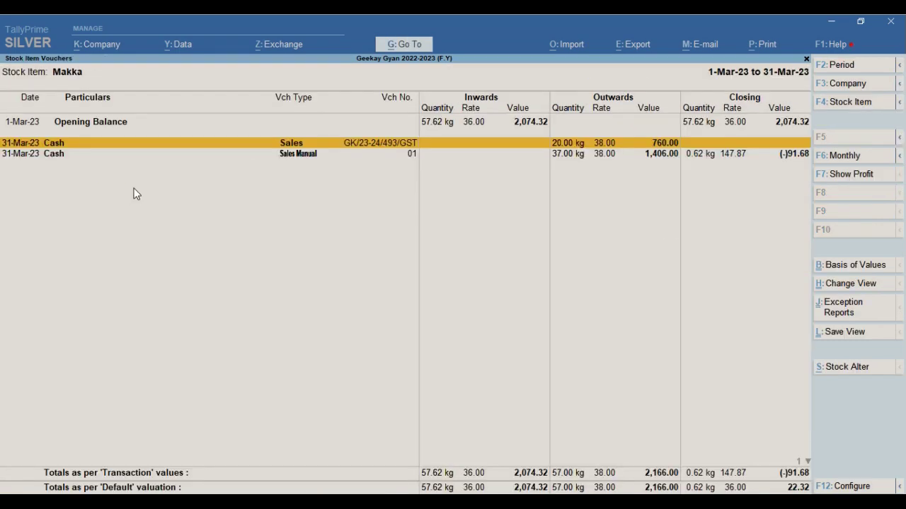
Step: Try to record a Physical Stock voucher for Makka dated 31-Mar-23 with the quantity left blank
key("alt+a")
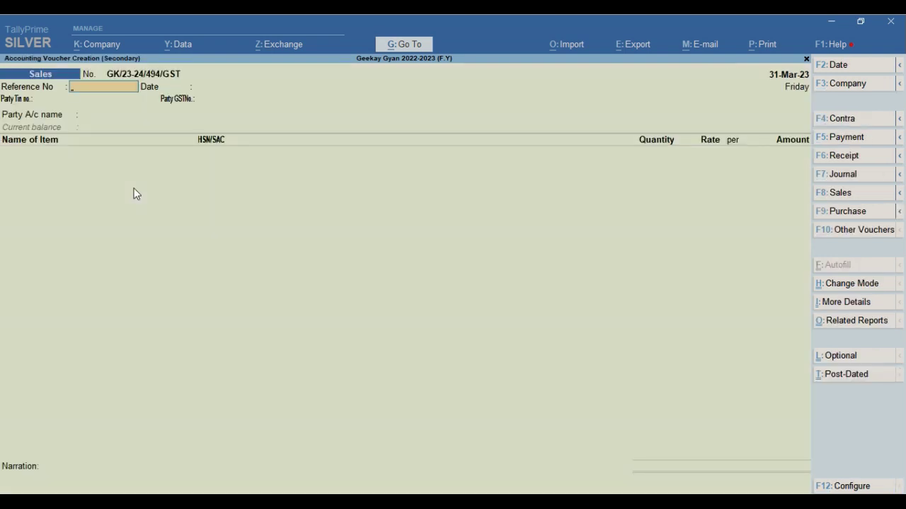
key("alt+F7")
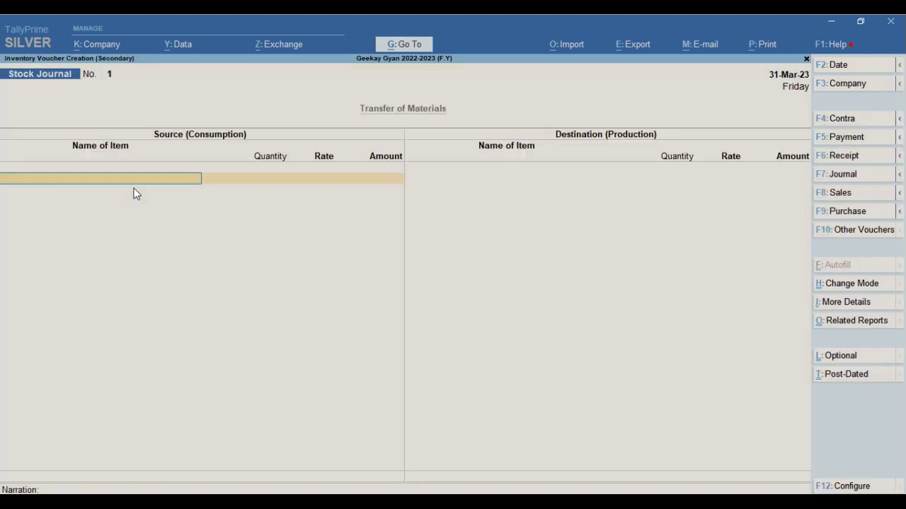
key("ctrl+F7")
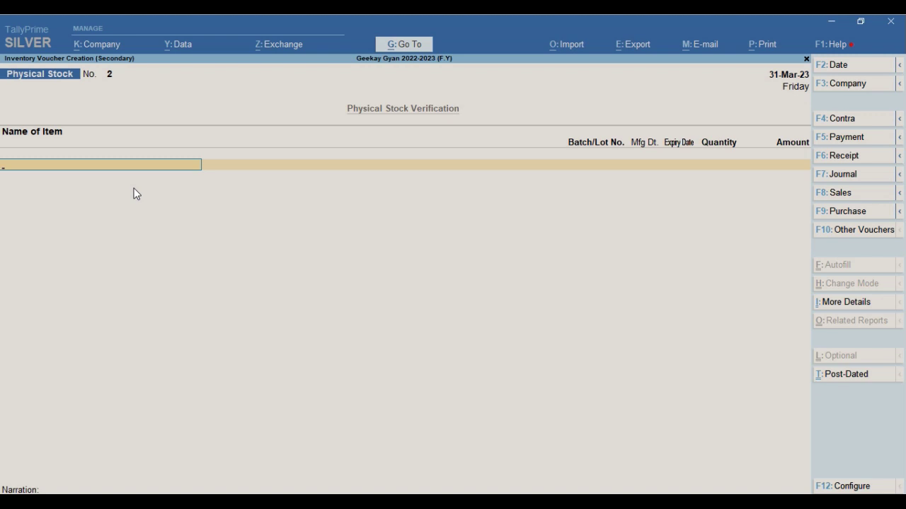
type("MAK")
key("Return")
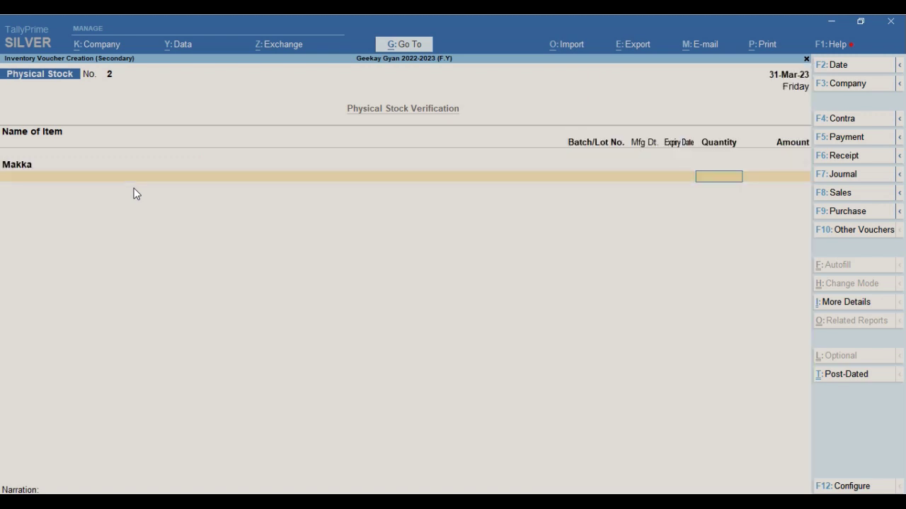
key("Return")
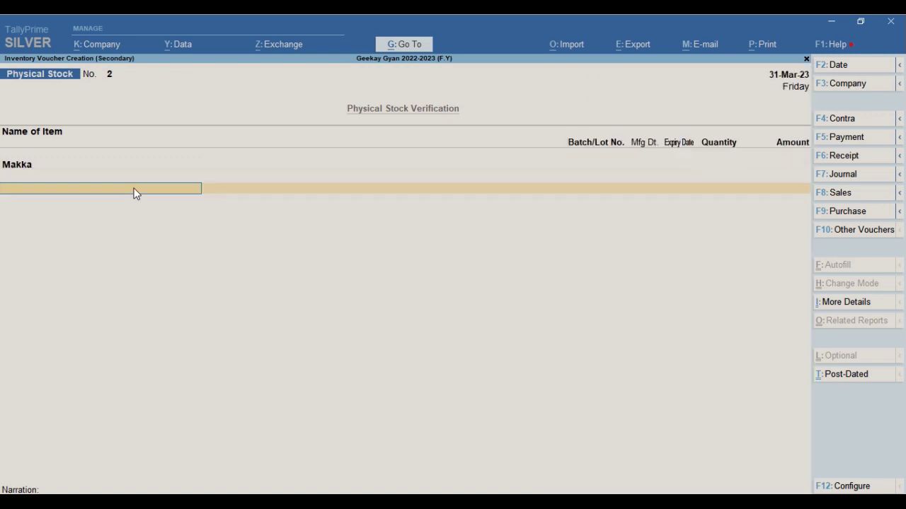
key("ctrl")
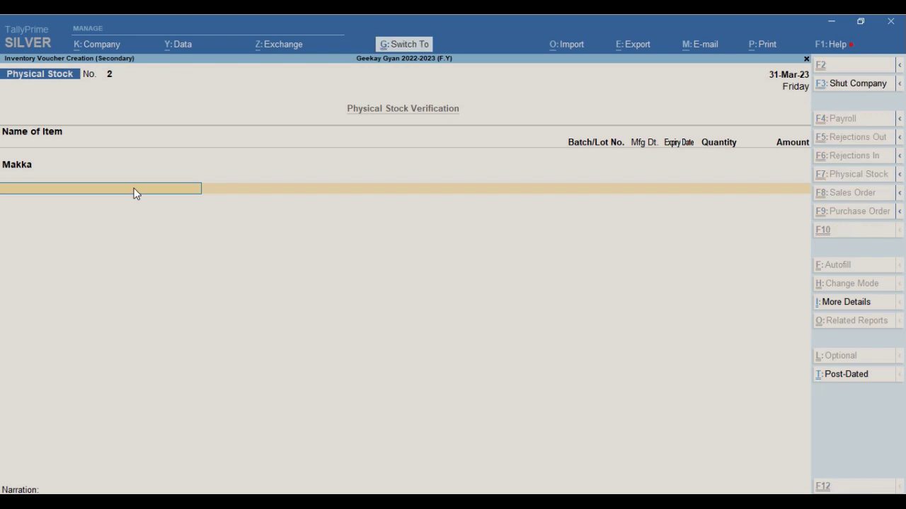
key("BackSpace")
key("ctrl")
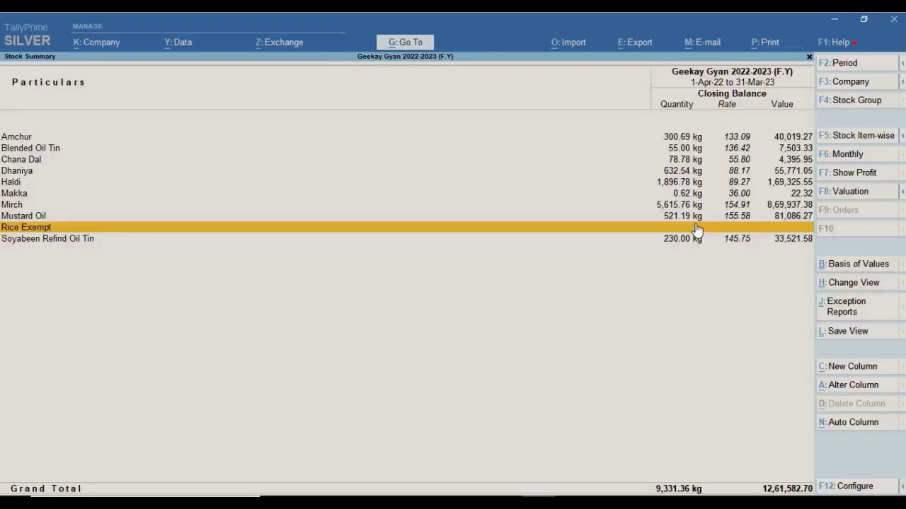
Step: Drill down from Makka in the Stock Summary to its March vouchers and examine the Sales Manual and Sales entries
key("Up")
key("Up")
key("Up")
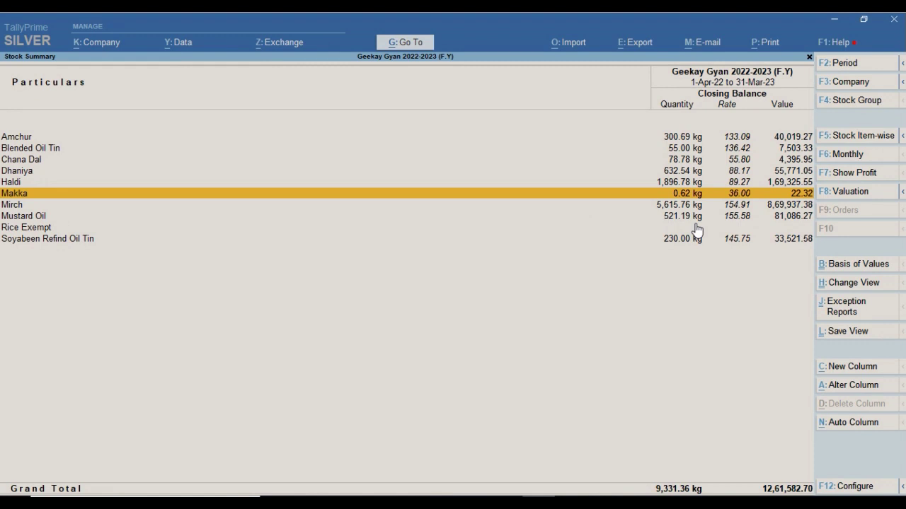
key("Return")
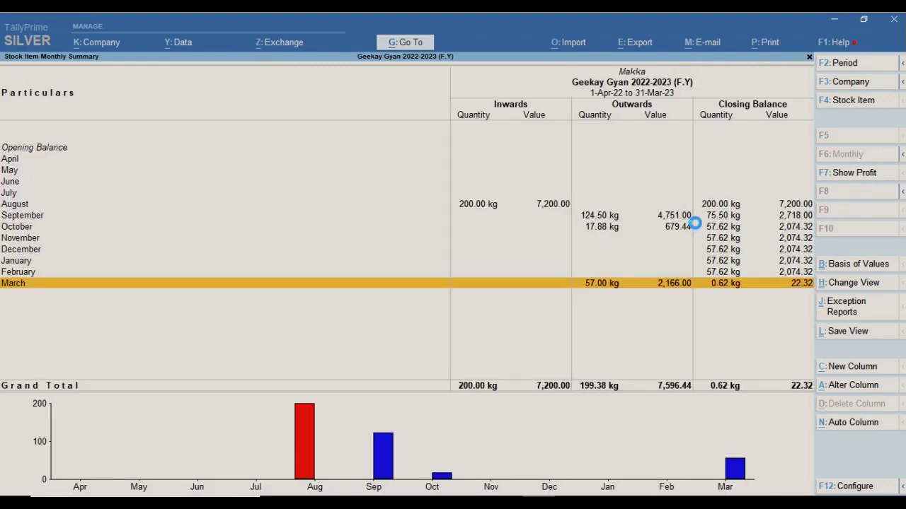
key("Return")
key("Down")
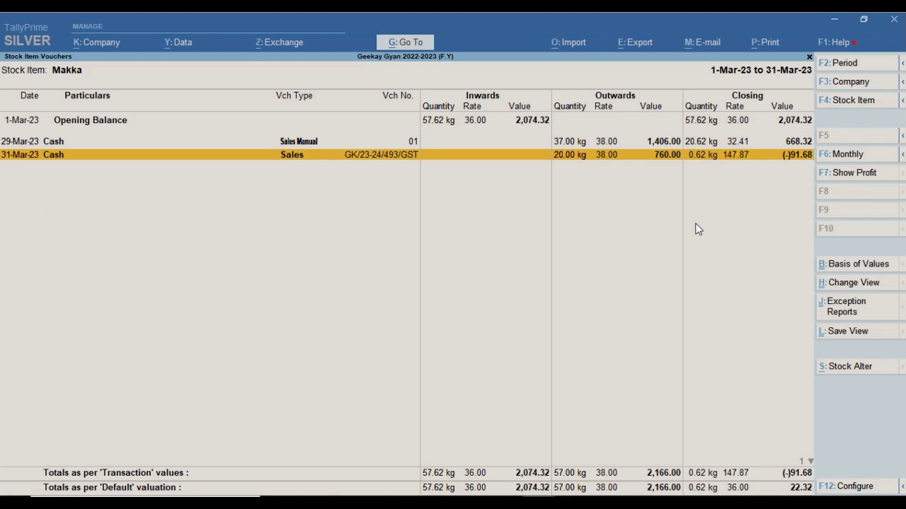
key("Escape")
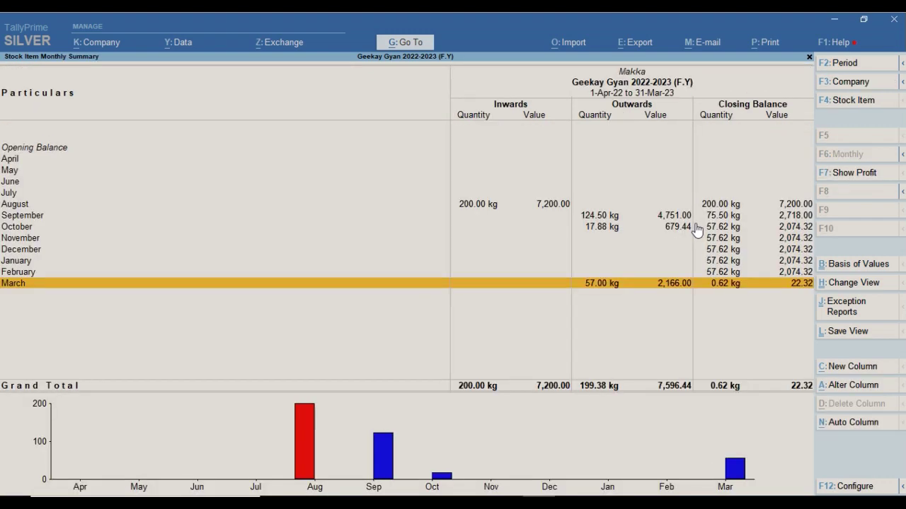
key("Escape")
key("Return")
key("Return")
key("Down")
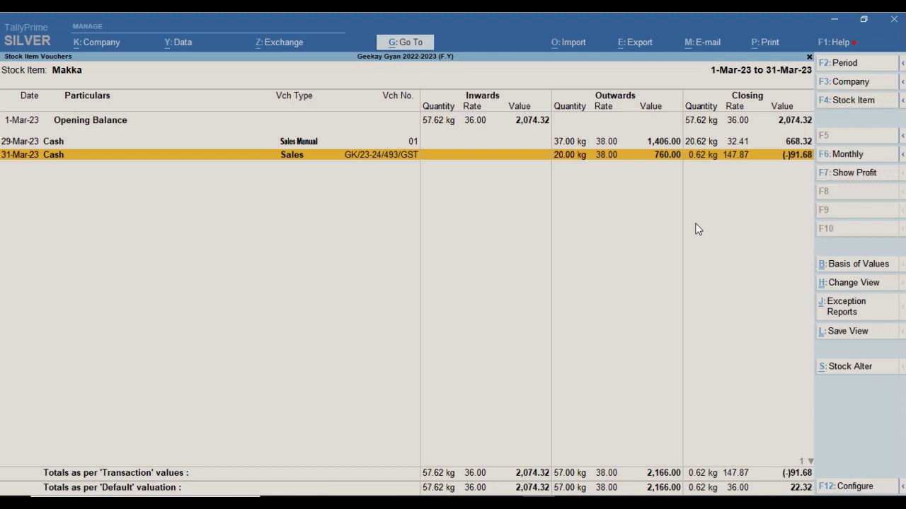
key("alt+i")
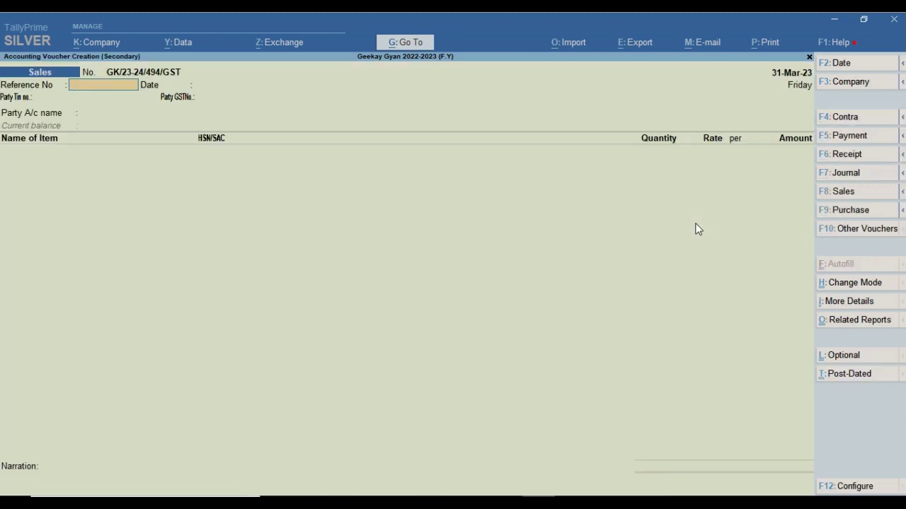
key("ctrl")
key("ctrl+F7")
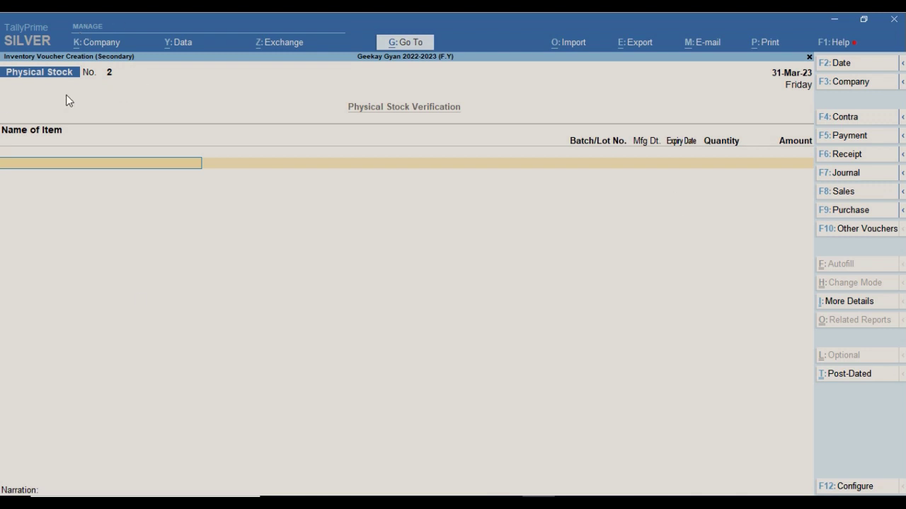
key("Escape")
key("Return")
key("Escape")
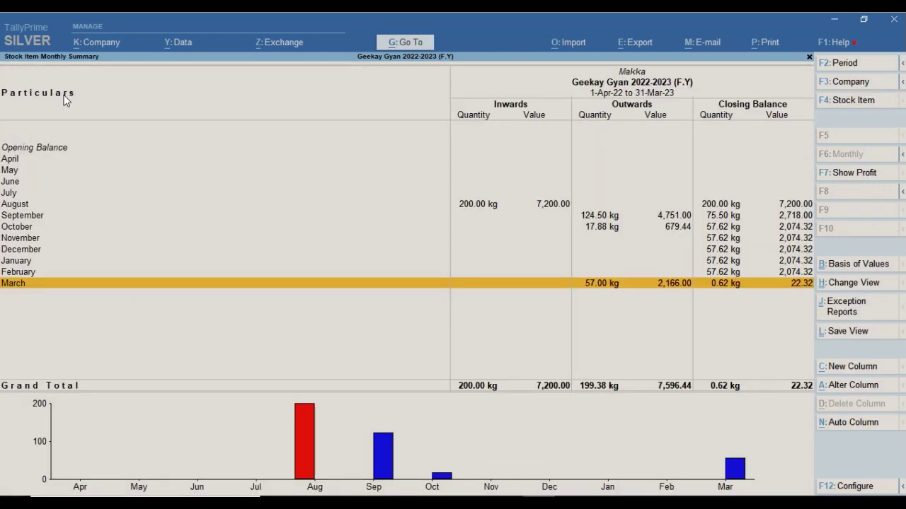
Step: Add a voucher dated 29-Mar-23 from Makka's March voucher list and change its type to Physical Stock
key("Return")
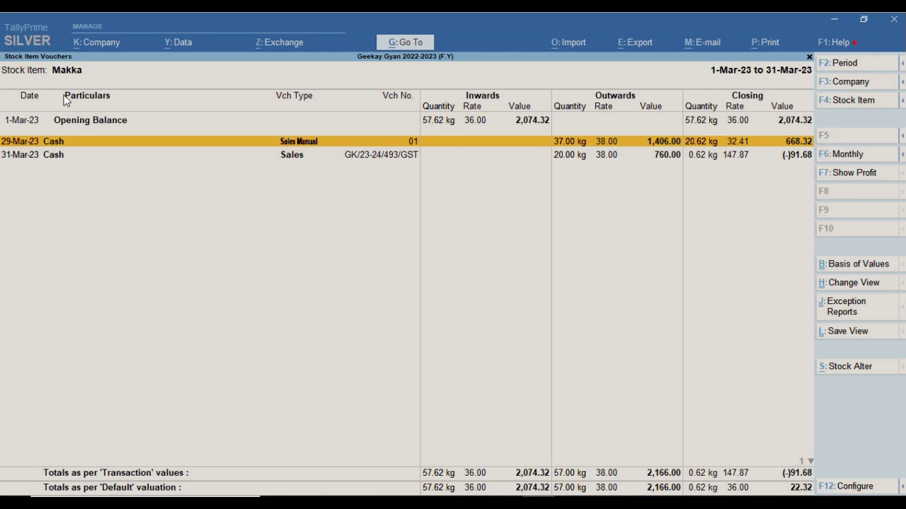
key("alt+a")
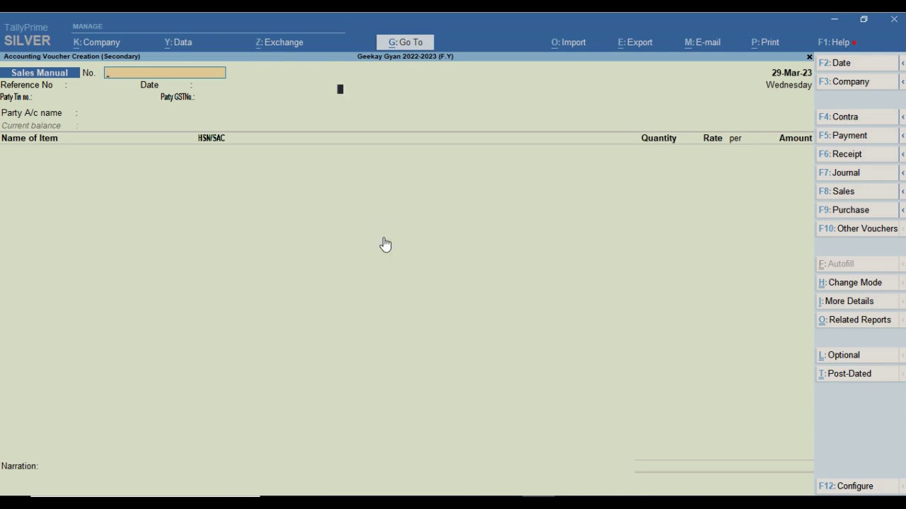
key("F10")
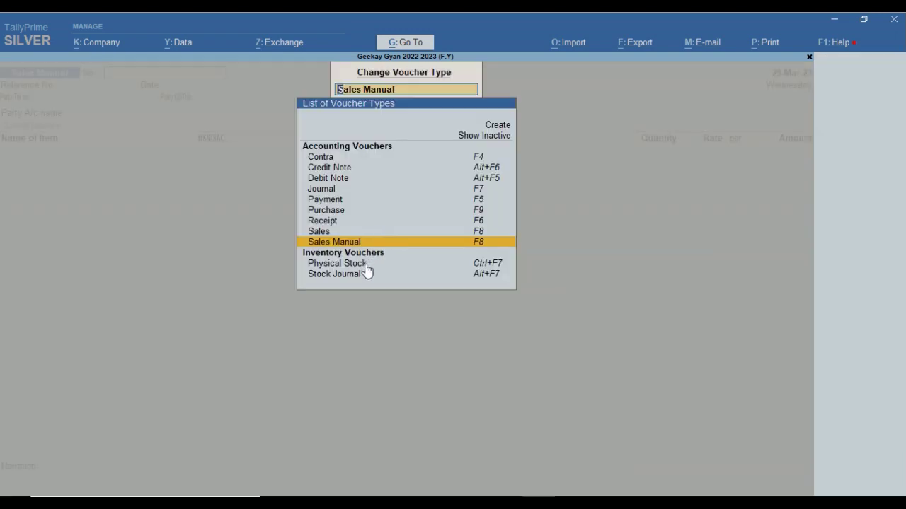
key("Escape")
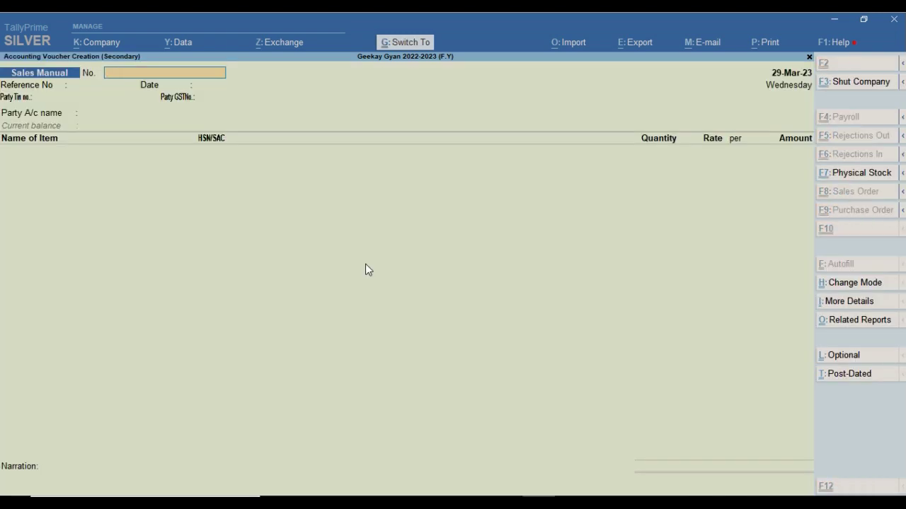
key("ctrl+F7")
Step: Enter Makka in the Physical Stock voucher with the quantity left blank and save it
type("MAK")
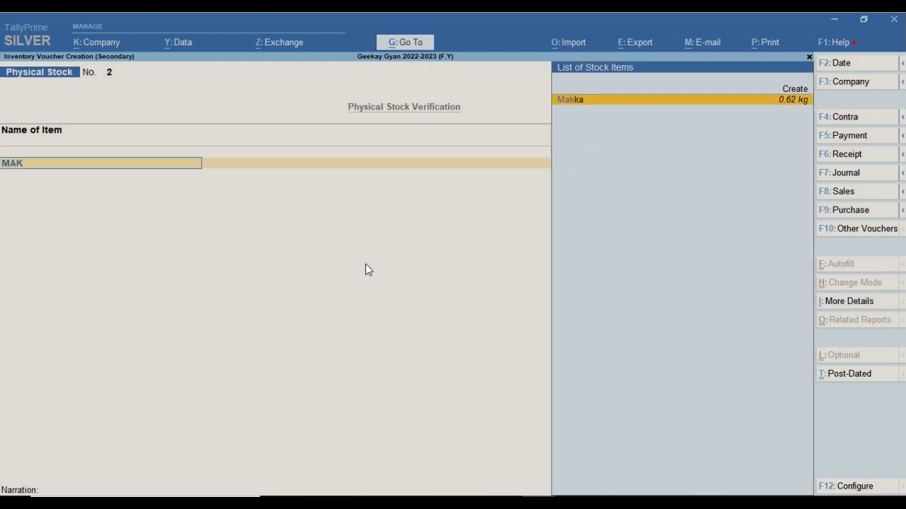
key("Return")
key("BackSpace")
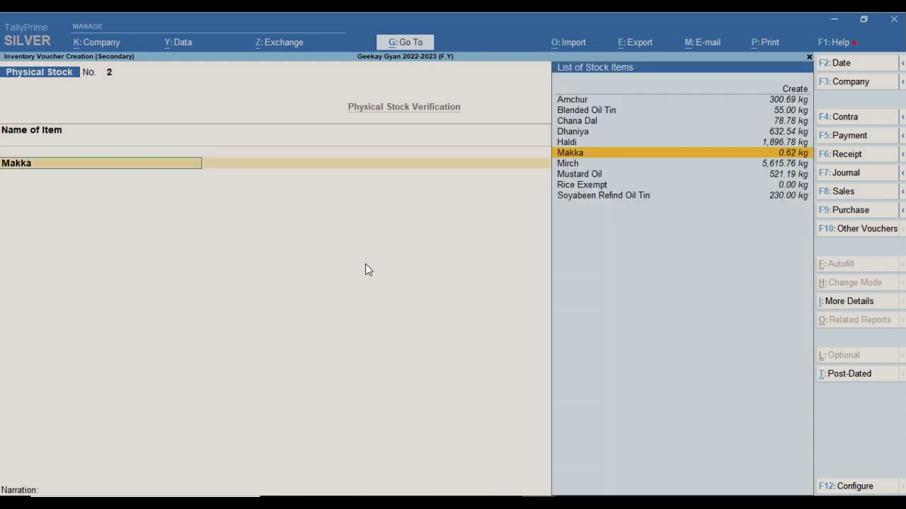
key("Return")
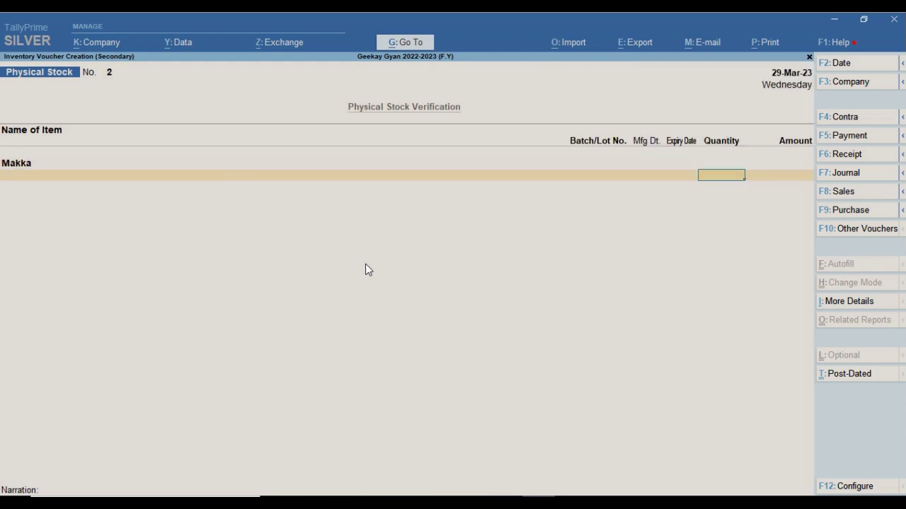
key("Return")
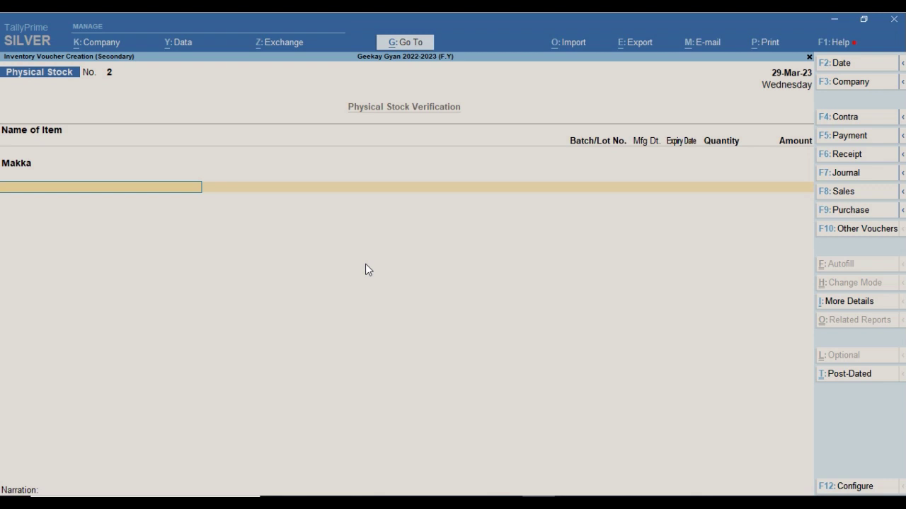
key("ctrl")
key("BackSpace")
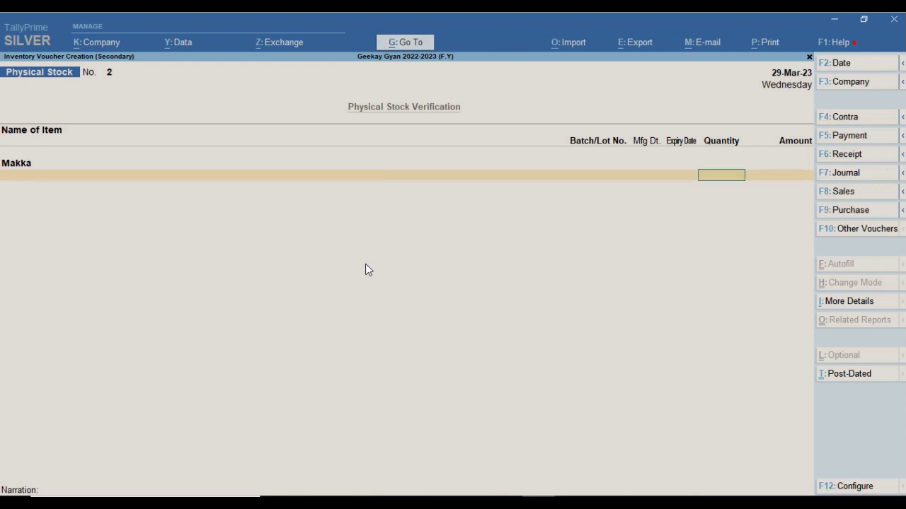
key("ctrl")
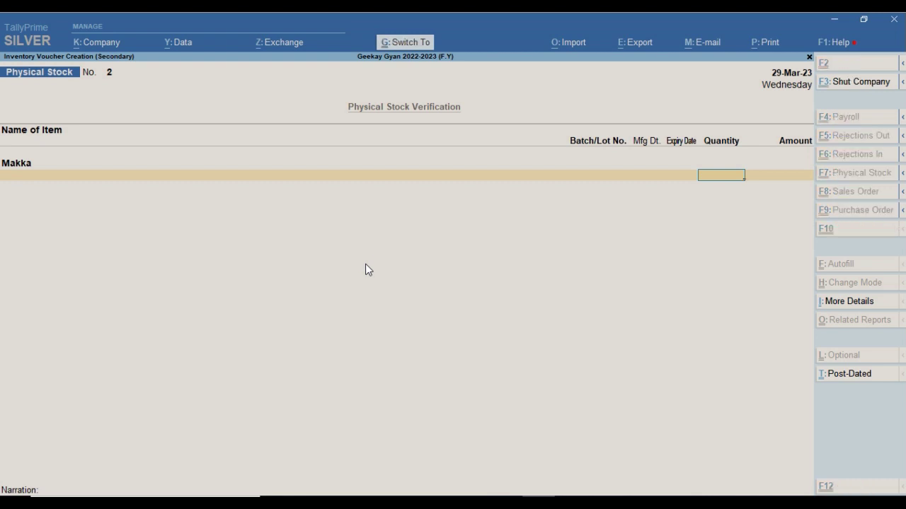
key("ctrl+Return")
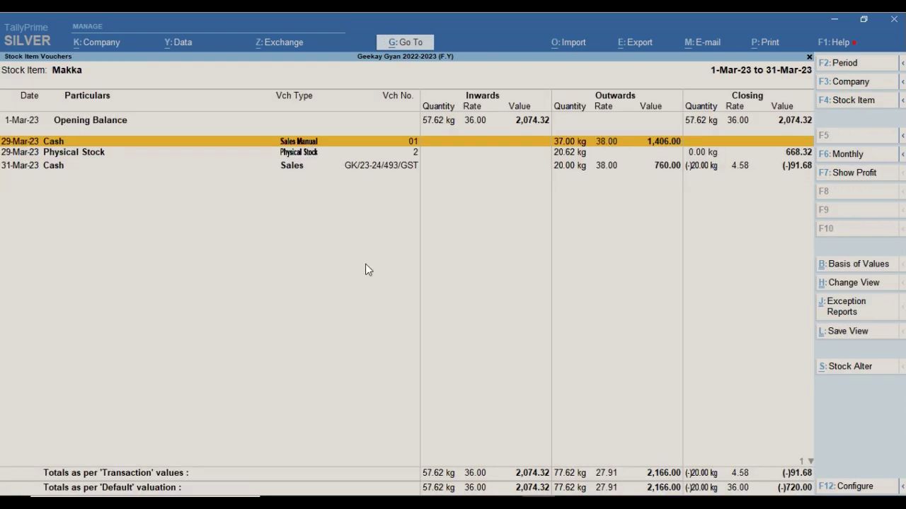
Step: Inspect Makka's 29-Mar-23 Physical Stock voucher and compare its place in the March voucher list with the 31-Mar-23 Sales entry
key("Down")
key("Down")
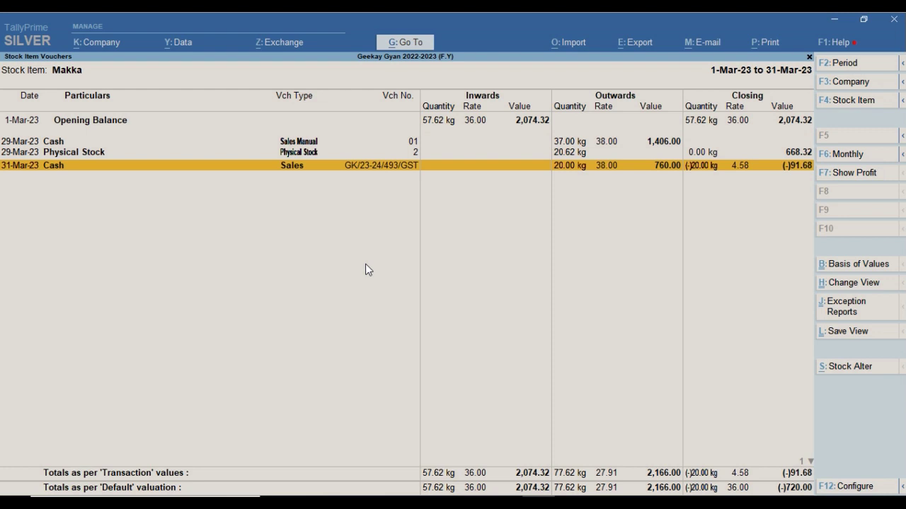
key("Up")
key("Return")
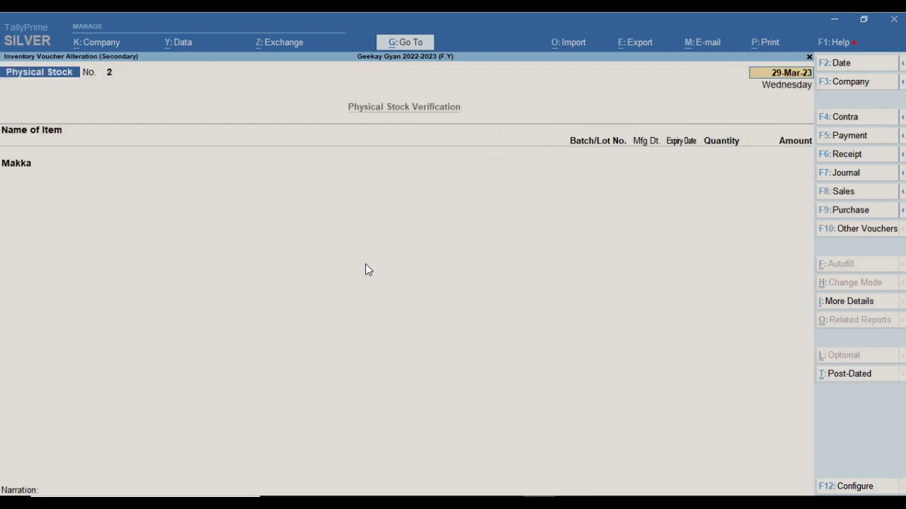
key("Escape")
key("y")
key("Down")
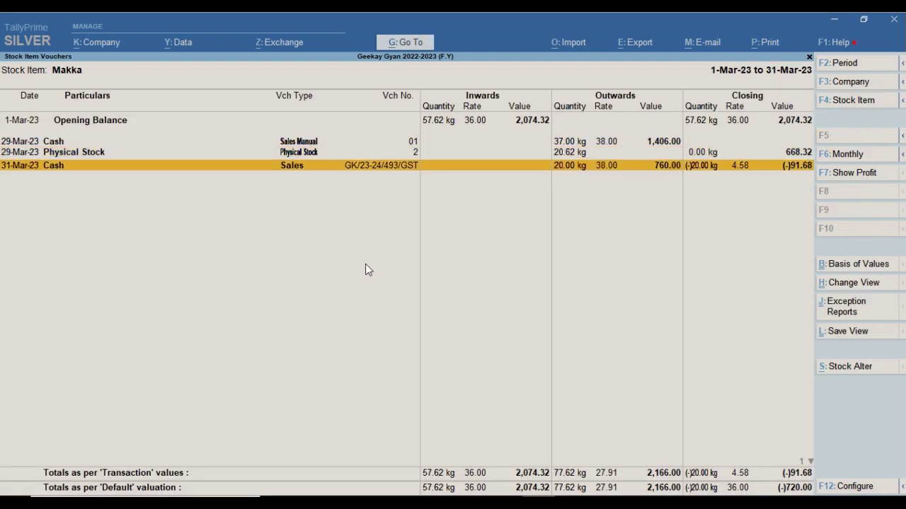
key("Up")
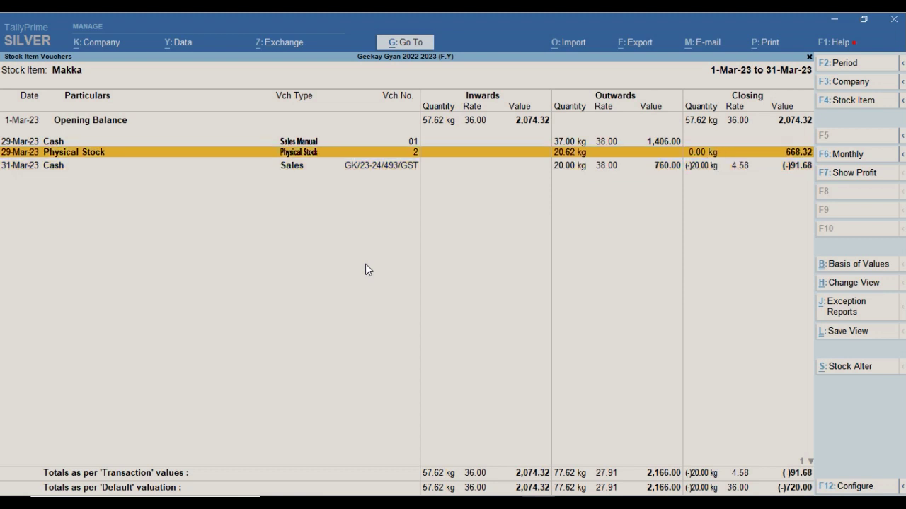
Step: Change the date of Makka's Physical Stock voucher to 31-Mar-23 and save the voucher
key("Return")
key("F2")
type("30.3")
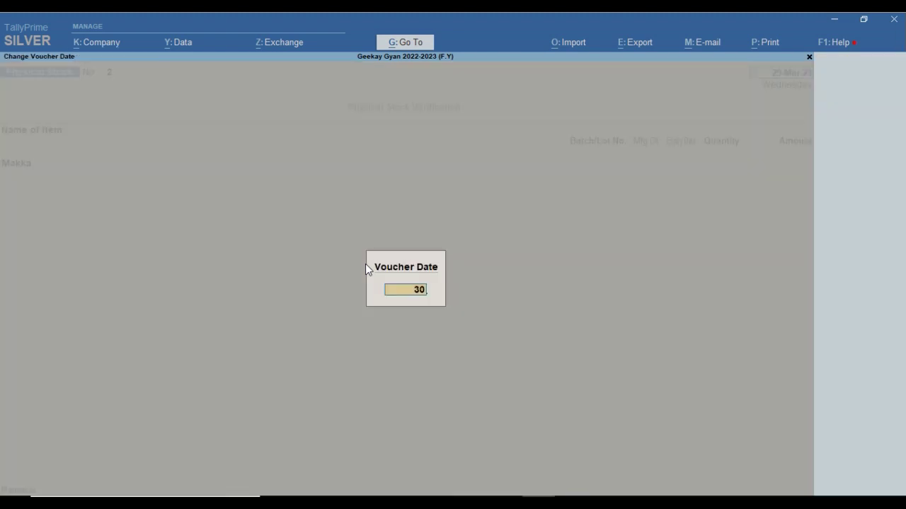
key("BackSpace")
key("BackSpace")
key("BackSpace")
type("1.3")
key("Return")
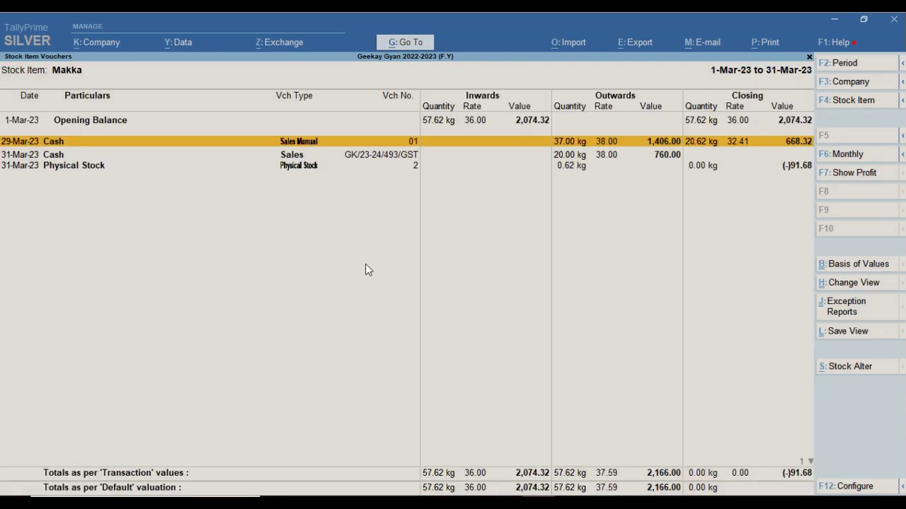
Step: Return from Makka's March vouchers to the Stock Summary and review the closing balances from Makka to Soyabeen Refind Oil Tin
key("Down")
key("Down")
key("Escape")
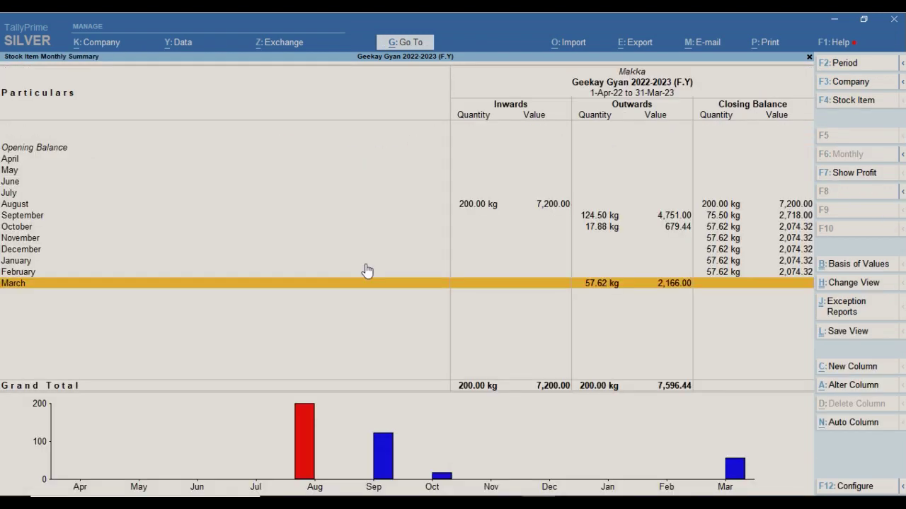
key("Escape")
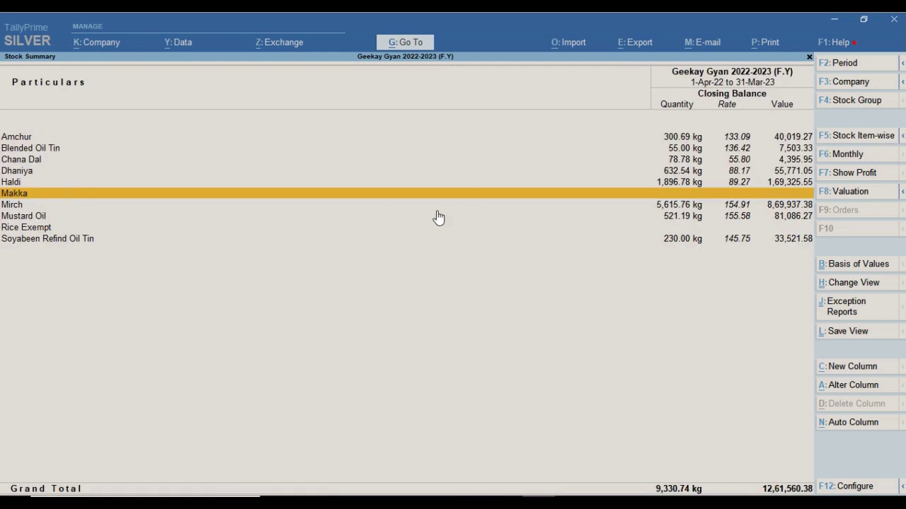
key("Down")
key("Down")
key("Down")
key("Down")
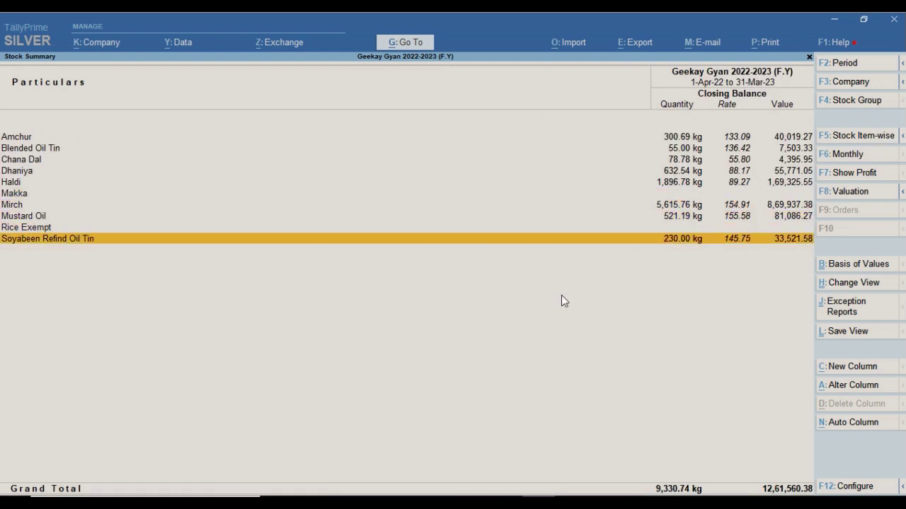
key("Up")
key("Up")
key("Up")
key("Up")
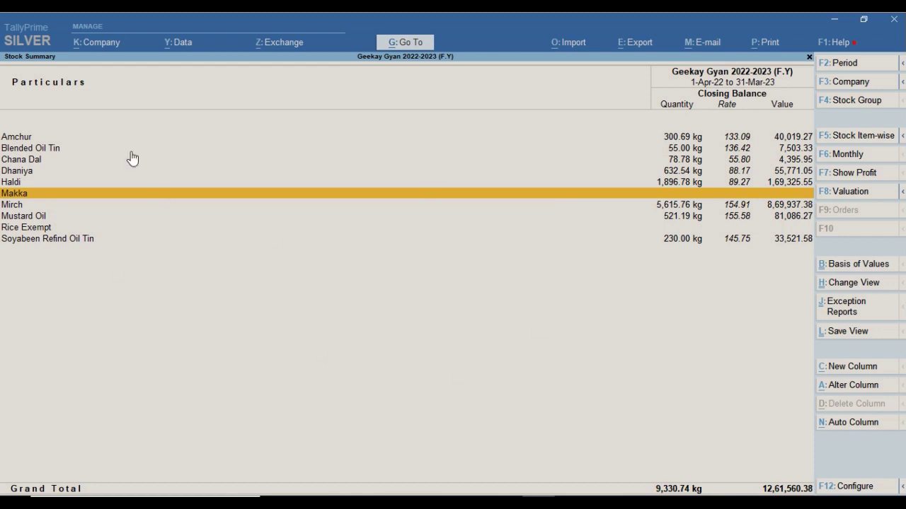
Step: Configure the Stock Summary to hide stock items with zero quantity or balance
key("F12")
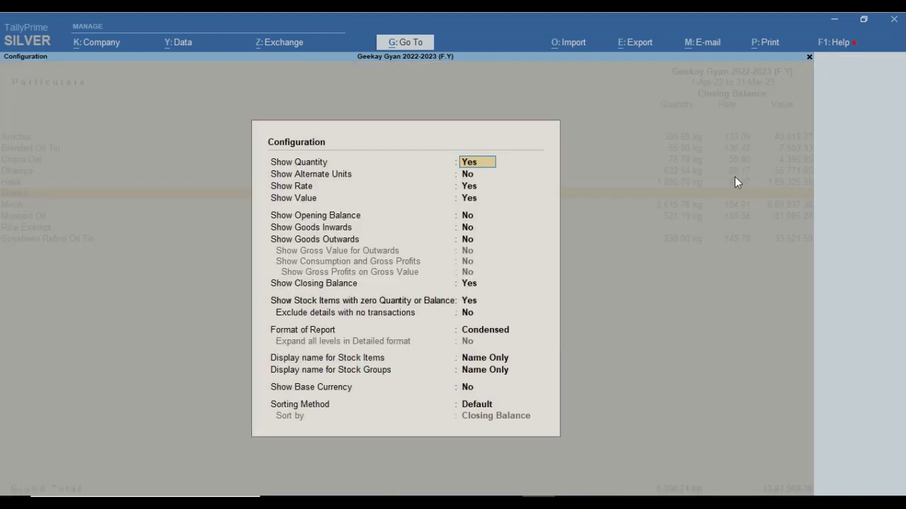
key("Down")
key("Down")
key("Down")
key("Down")
key("Down")
key("Down")
key("Down")
key("Down")
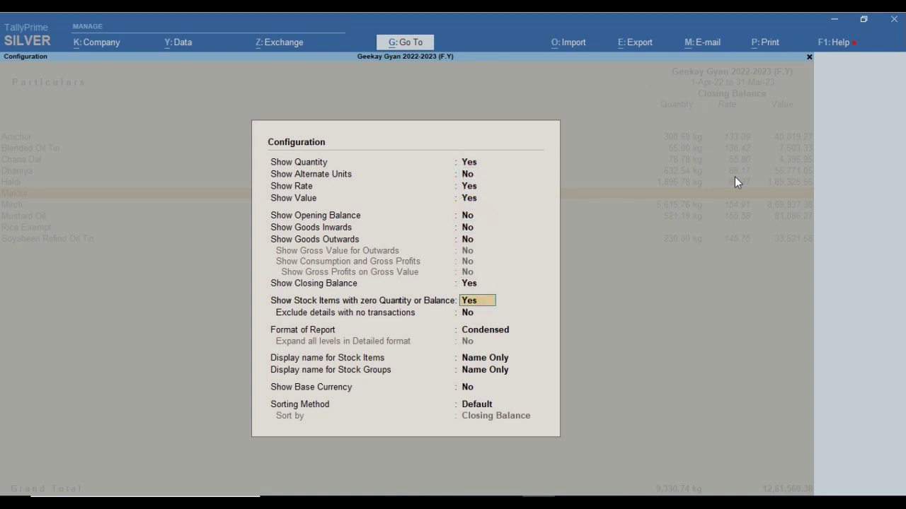
key("n")
key("Return")
key("ctrl+a")
key("Down")
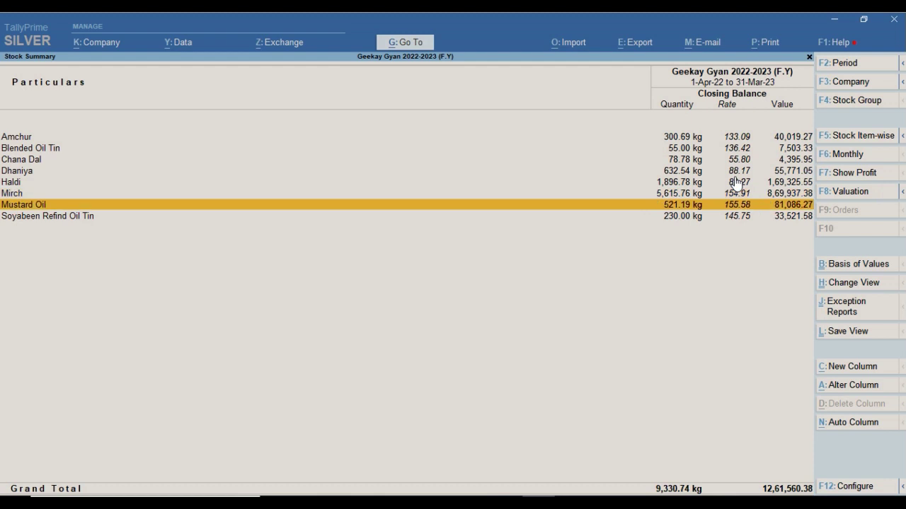
Step: Review the stock items and closing balances listed in the filtered Stock Summary
key("Up")
key("Up")
key("Up")
key("Up")
key("Up")
key("Up")
key("Down")
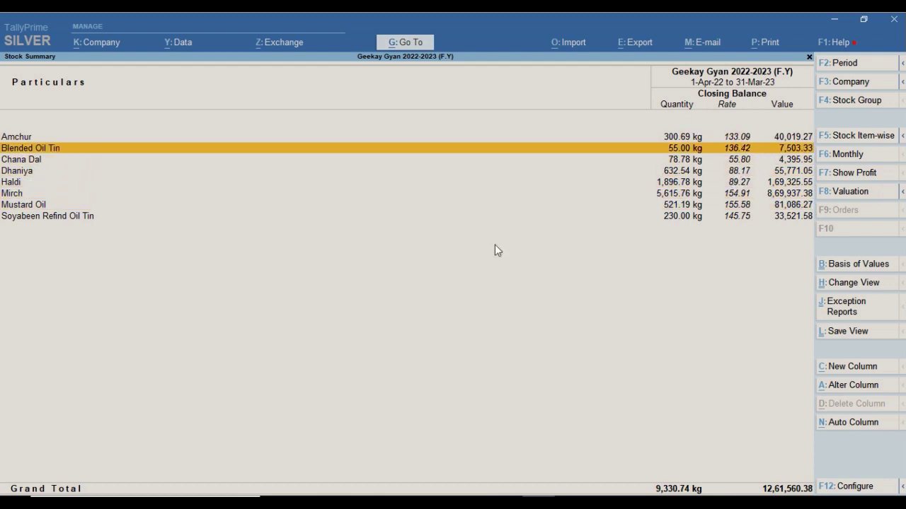